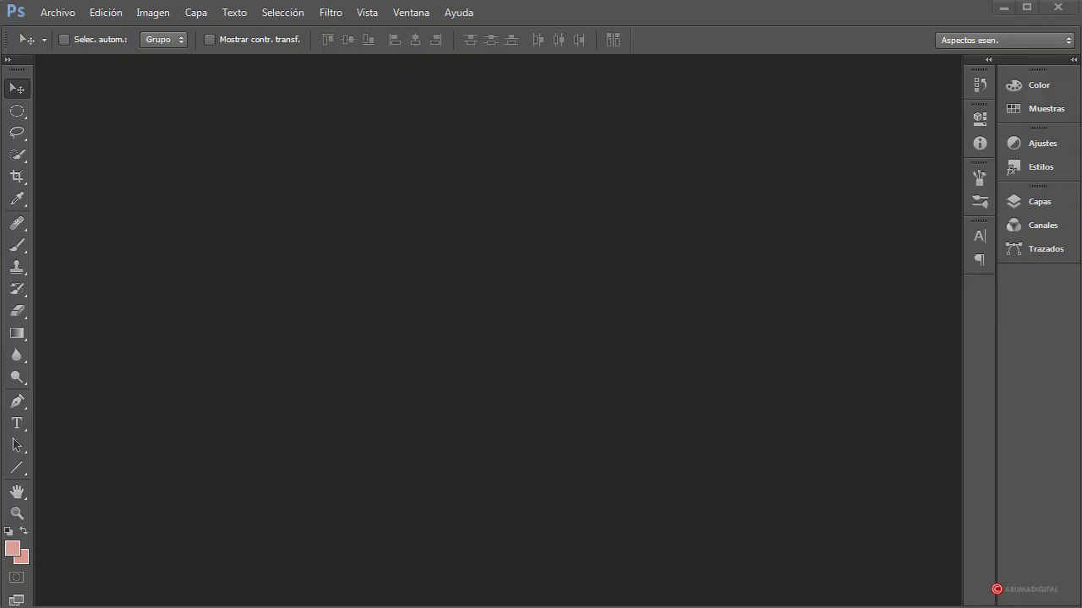
- Open file000132913529.jpg and file3431302758274.jpg together, using the embedded colour profile instead of the working space
{"action": "left_click", "coordinate": [65, 13]}
{"action": "left_click", "coordinate": [90, 49]}
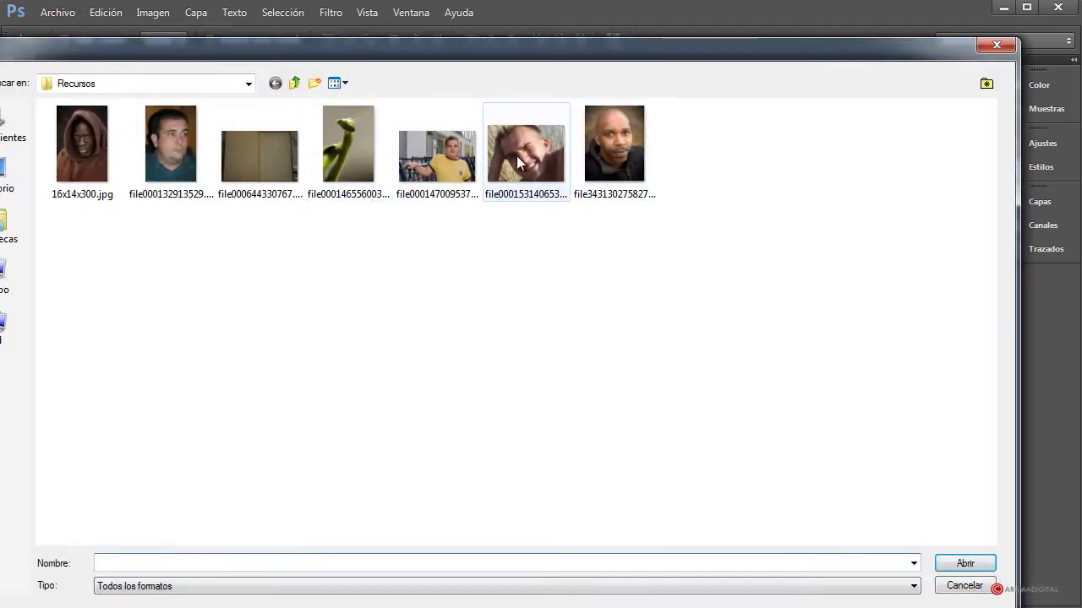
{"action": "left_click", "coordinate": [614, 169]}
{"action": "left_click", "coordinate": [164, 140], "text": "ctrl"}
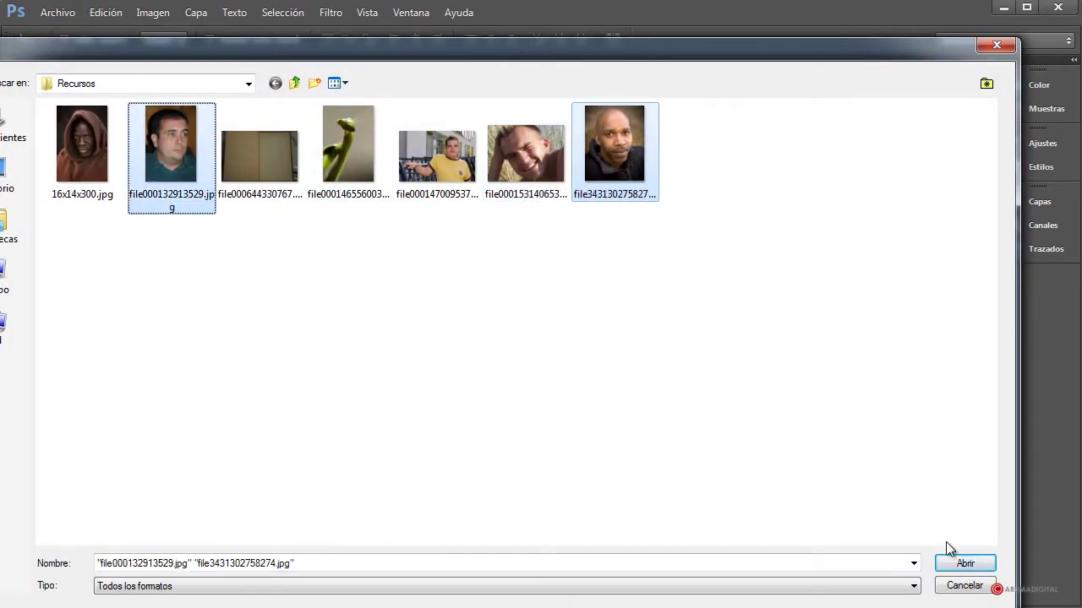
{"action": "left_click", "coordinate": [965, 563]}
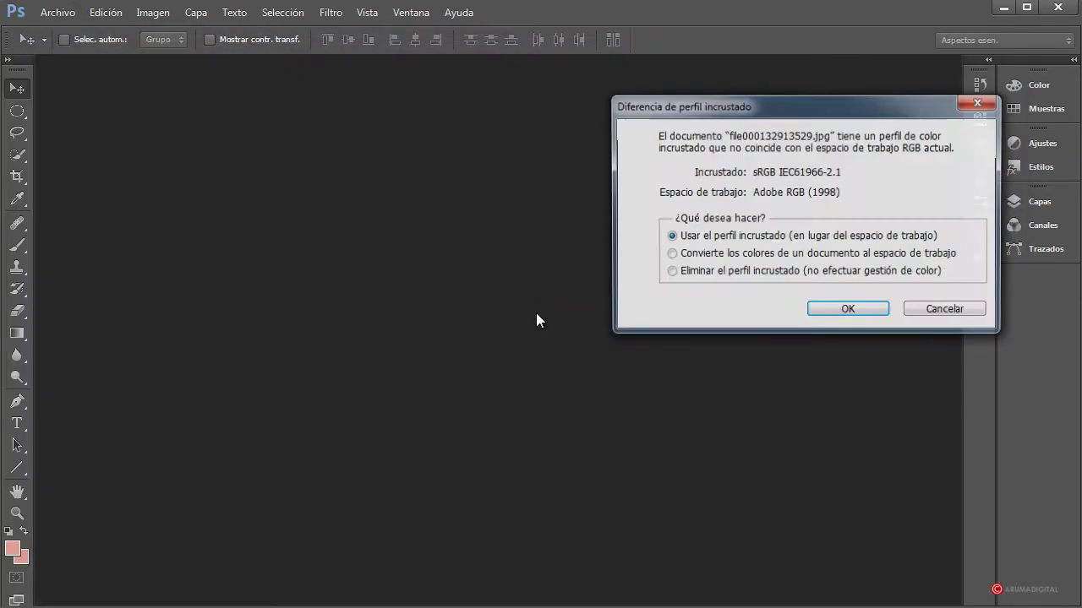
{"action": "left_click", "coordinate": [849, 310]}
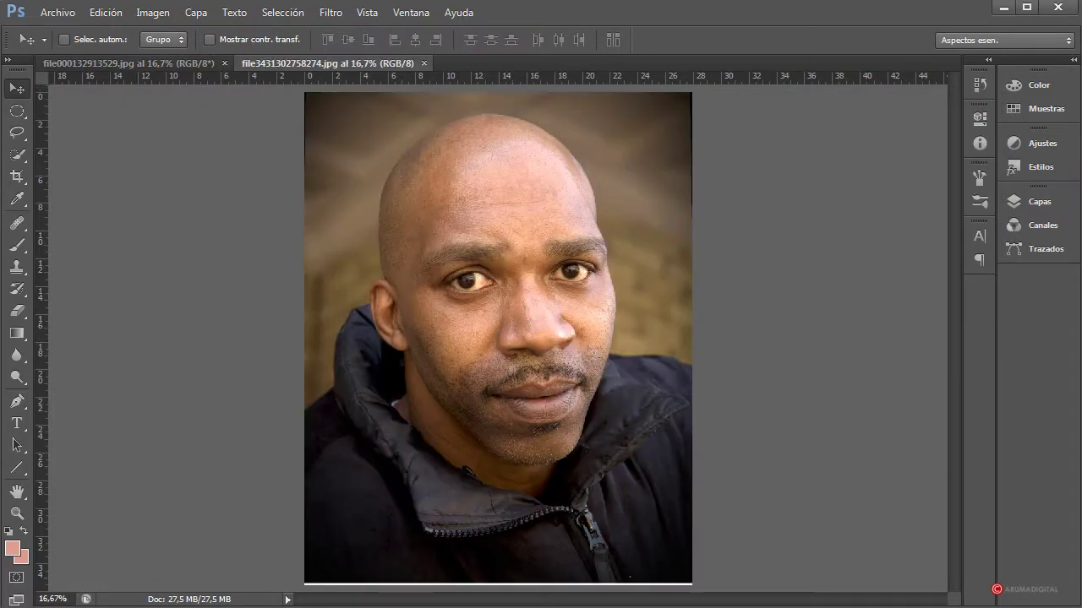
- Switch to Firefox, search for pixabay and open the Pixabay free image site, then return to Photoshop
{"action": "key", "text": "alt+Tab"}
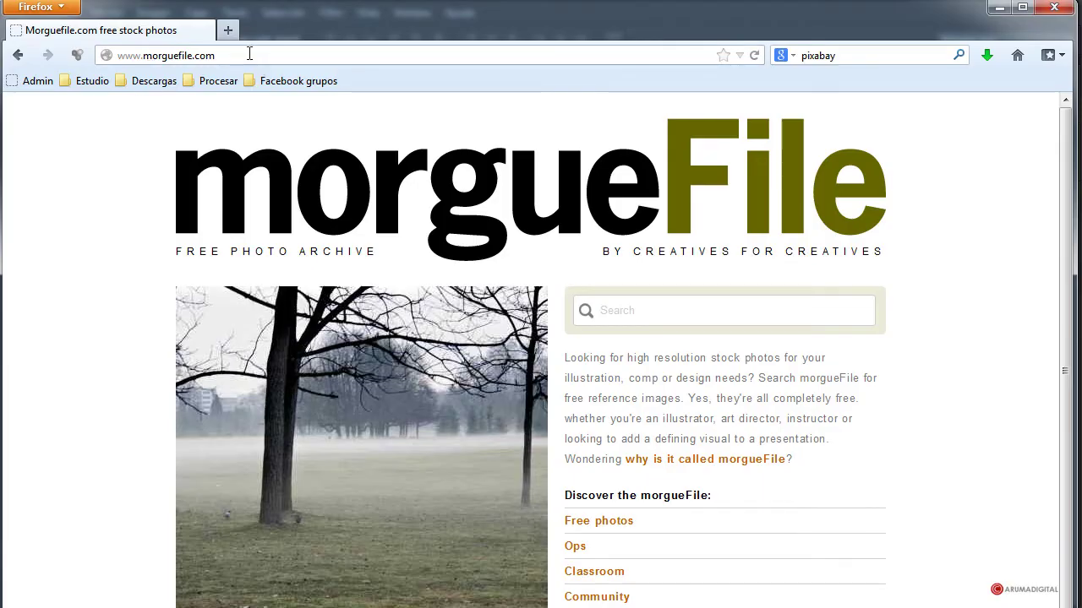
{"action": "key", "text": "ctrl+t"}
{"action": "left_click", "coordinate": [839, 55]}
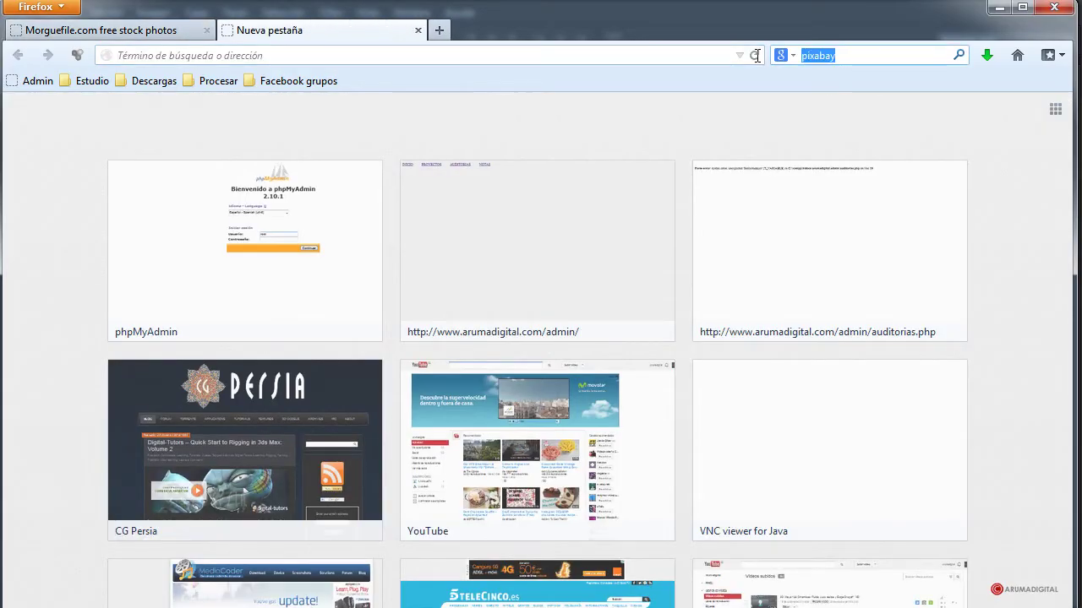
{"action": "key", "text": "Return"}
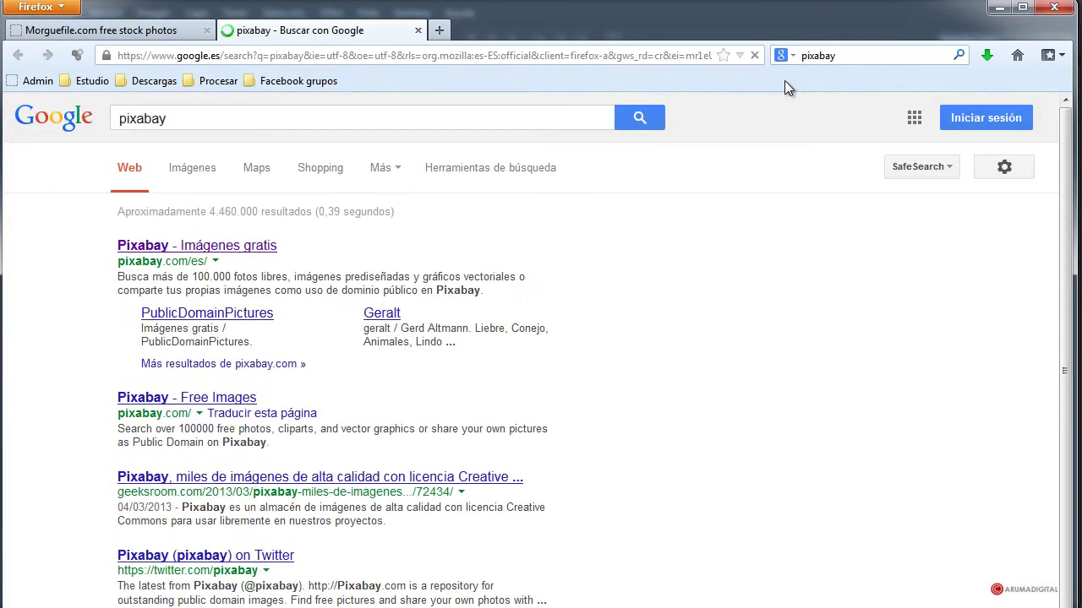
{"action": "left_click", "coordinate": [159, 318]}
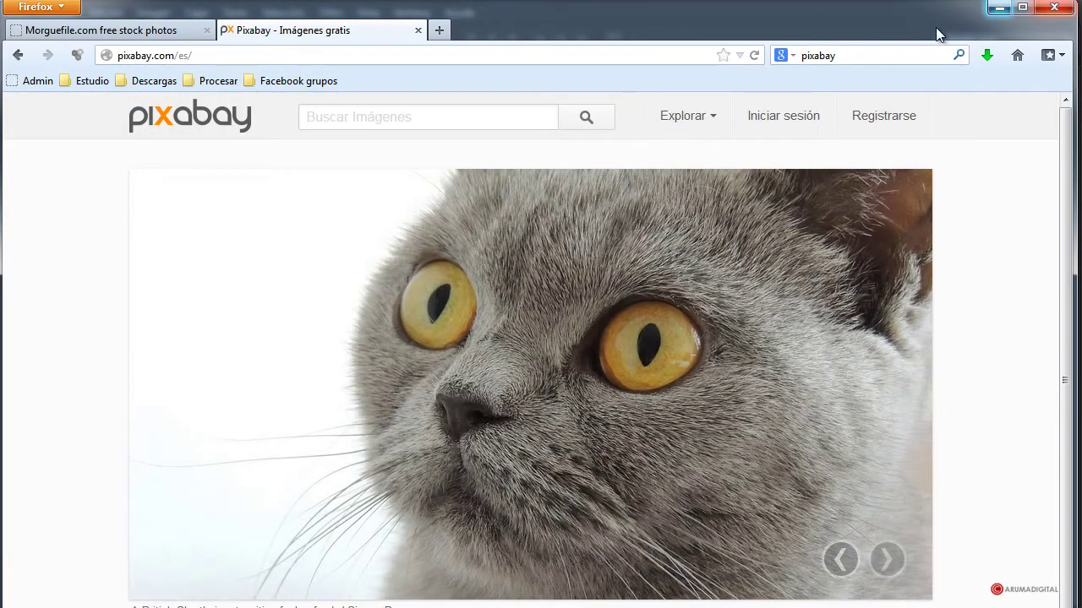
{"action": "left_click", "coordinate": [999, 6]}
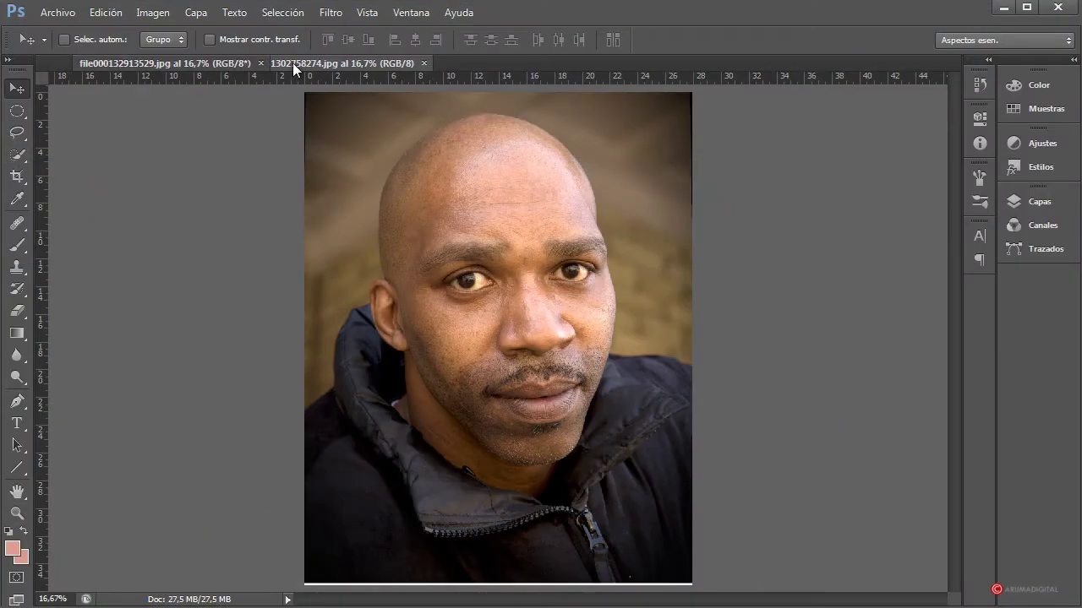
- Place file3431302758274.jpg first among the open documents and view it at 50%
{"action": "left_click_drag", "start_coordinate": [294, 69], "coordinate": [428, 62]}
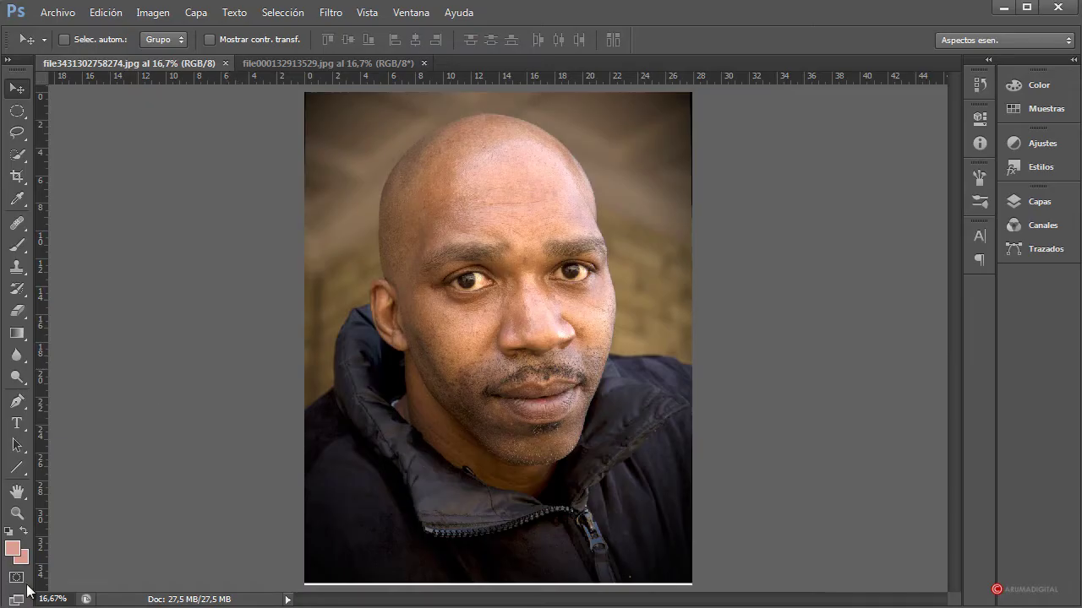
{"action": "left_click", "coordinate": [51, 599]}
{"action": "type", "text": "50"}
{"action": "key", "text": "Return"}
{"action": "scroll", "coordinate": [667, 422], "scroll_direction": "down", "scroll_amount": 4}
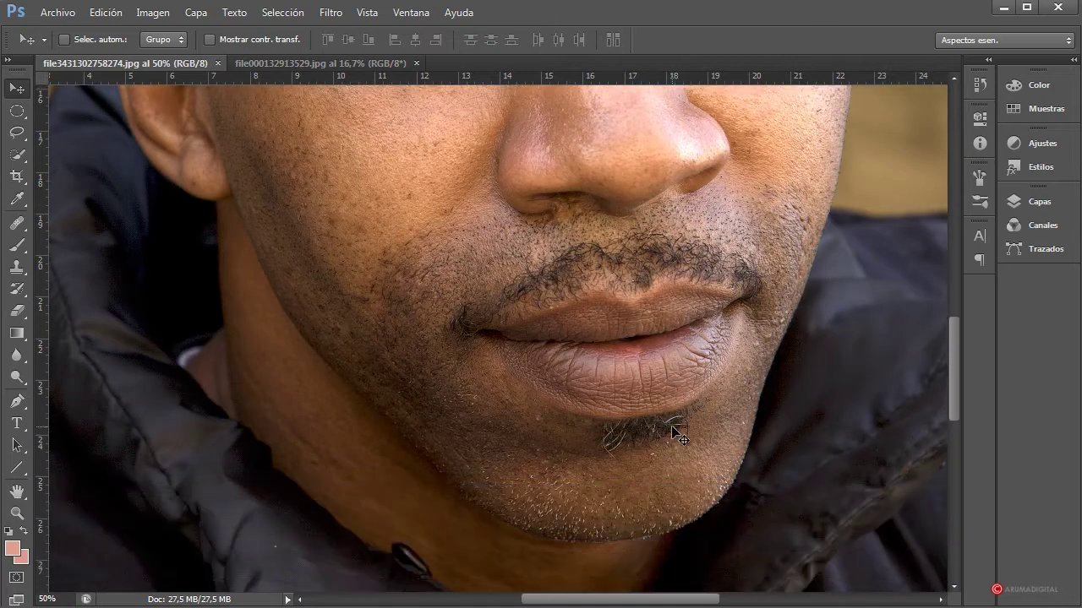
- Draw a freehand Lasso selection around the man's nose, inner cheeks and moustache, from between the eyebrows to the upper lip, with 0 px feather
{"action": "left_click", "coordinate": [20, 136]}
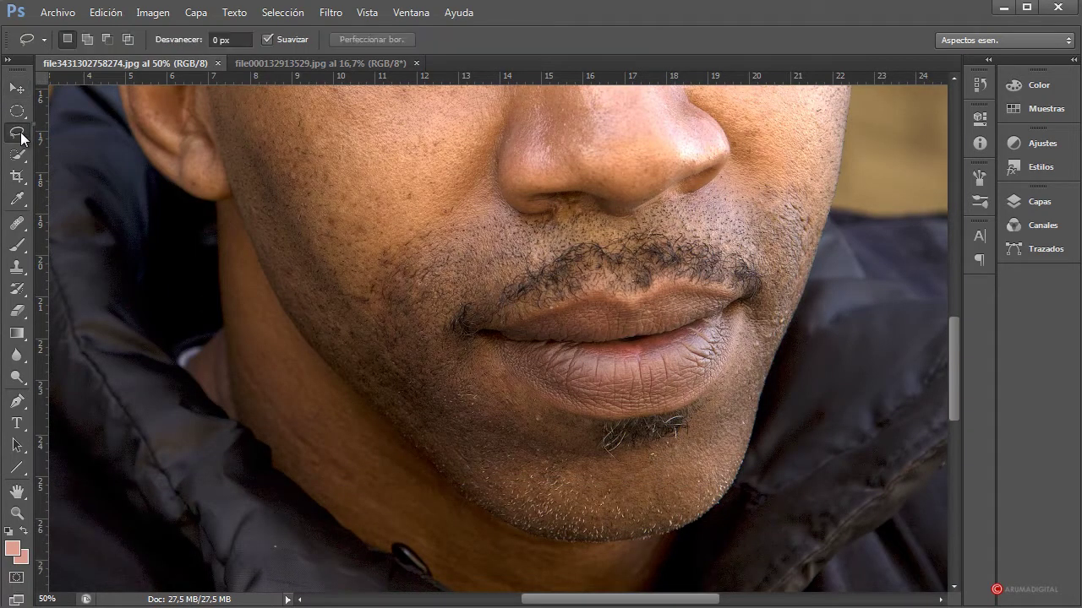
{"action": "right_click", "coordinate": [20, 135]}
{"action": "left_click", "coordinate": [88, 134]}
{"action": "scroll", "coordinate": [481, 280], "scroll_direction": "up", "scroll_amount": 3}
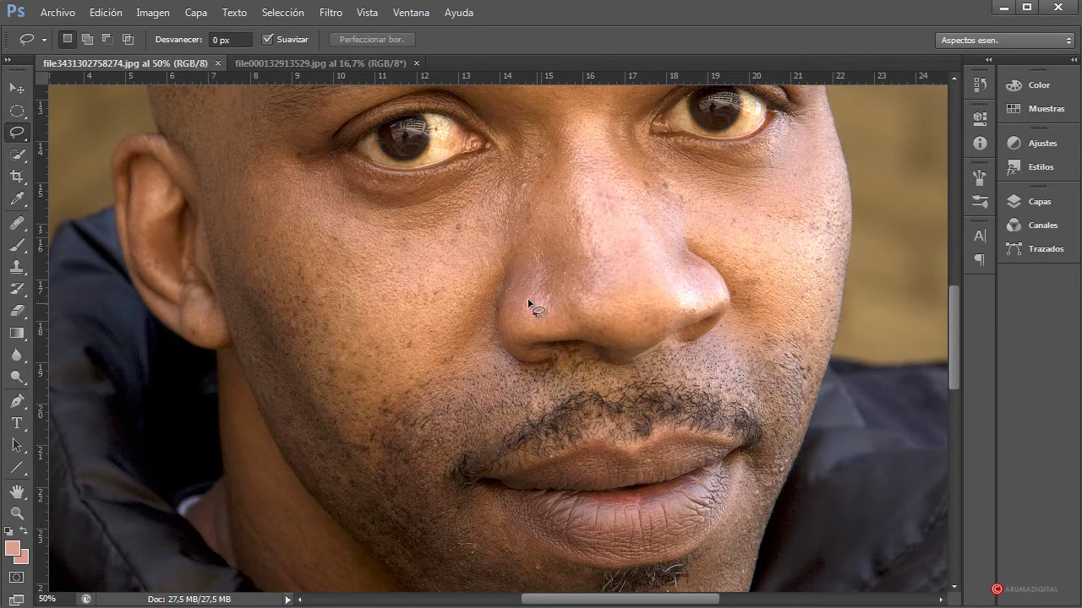
{"action": "scroll", "coordinate": [524, 279], "scroll_direction": "down", "scroll_amount": 2}
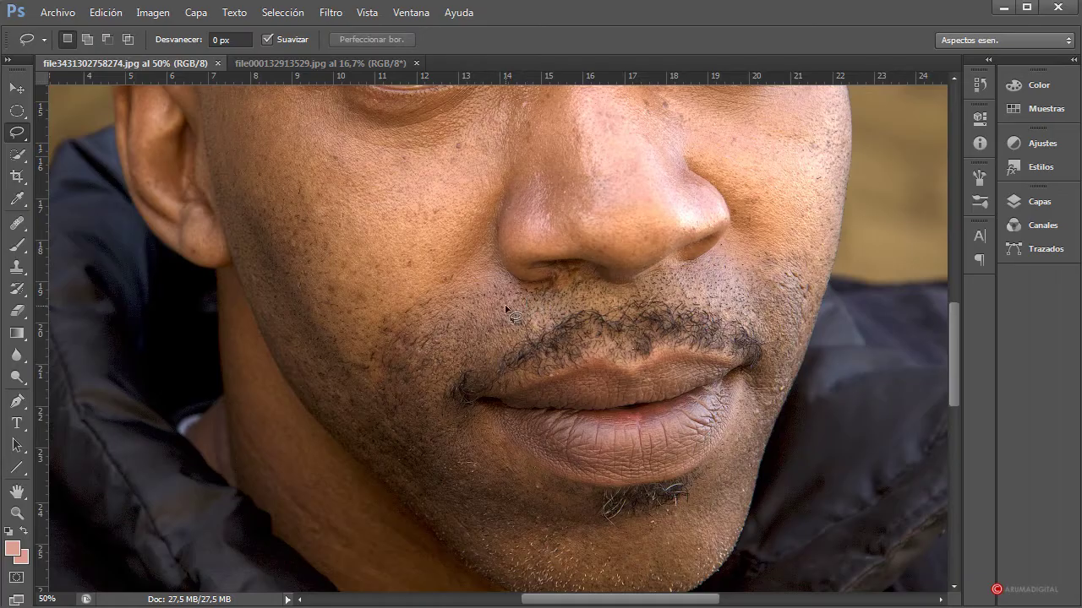
{"action": "scroll", "coordinate": [511, 310], "scroll_direction": "down", "scroll_amount": 1}
{"action": "scroll", "coordinate": [513, 311], "scroll_direction": "up", "scroll_amount": 1}
{"action": "scroll", "coordinate": [513, 315], "scroll_direction": "up", "scroll_amount": 1}
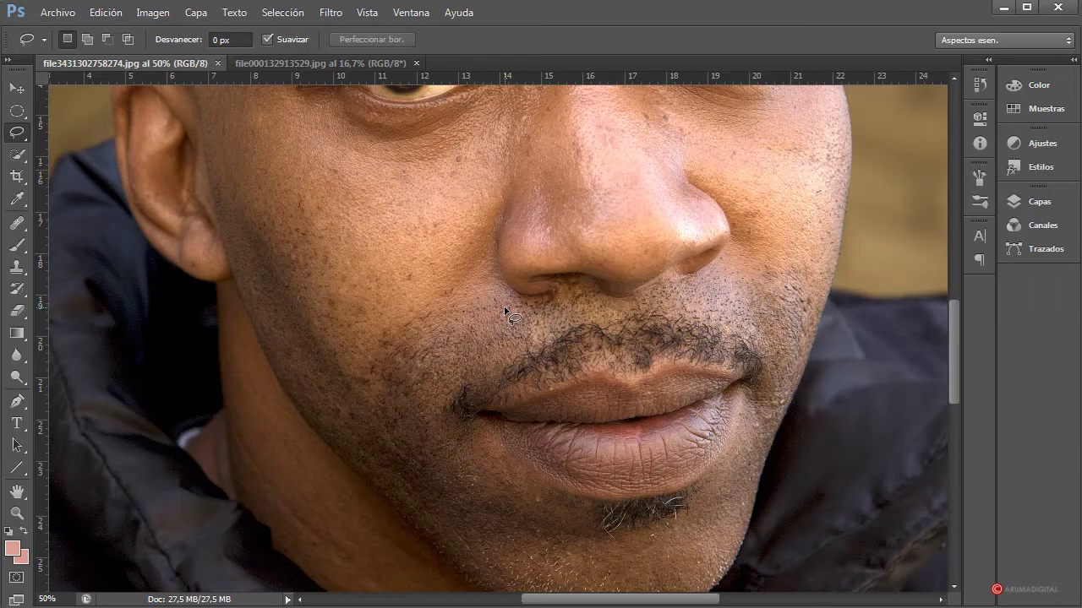
{"action": "scroll", "coordinate": [505, 312], "scroll_direction": "up", "scroll_amount": 3}
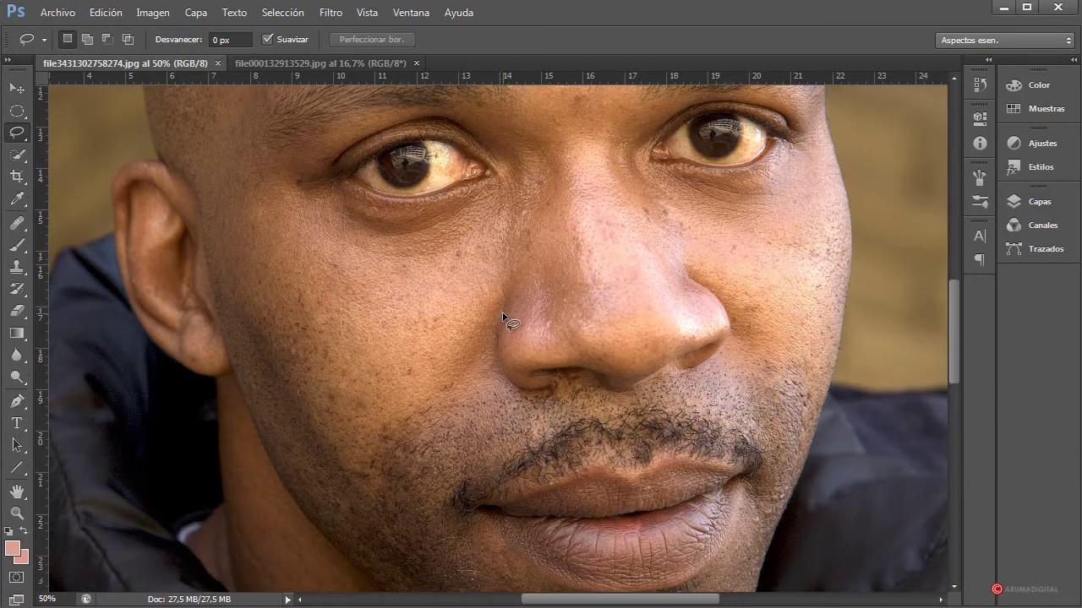
{"action": "scroll", "coordinate": [505, 320], "scroll_direction": "down", "scroll_amount": 1}
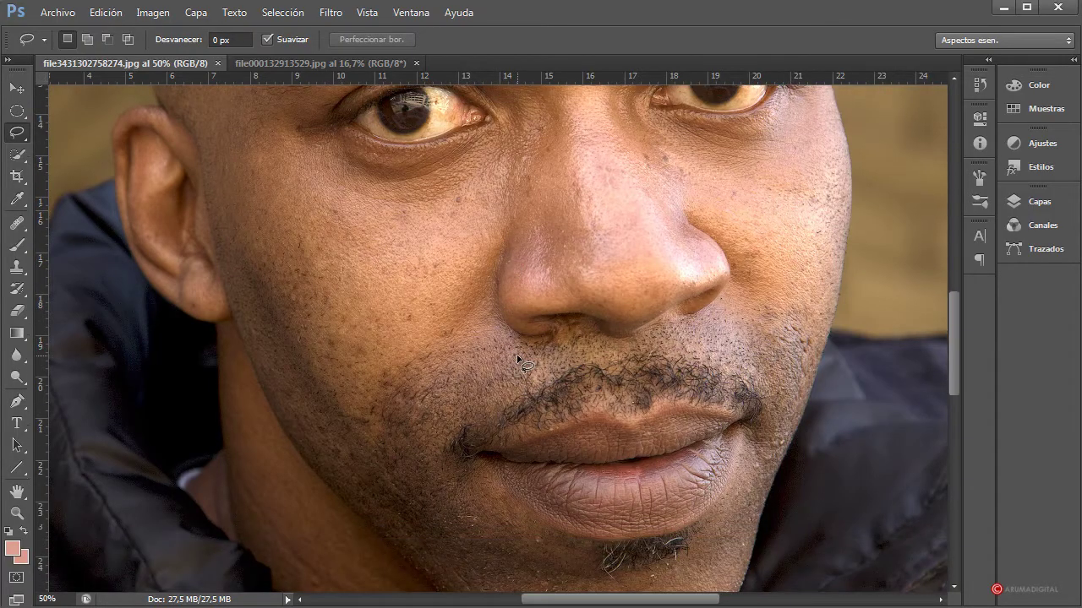
{"action": "scroll", "coordinate": [511, 338], "scroll_direction": "down", "scroll_amount": 3}
{"action": "scroll", "coordinate": [520, 364], "scroll_direction": "down", "scroll_amount": 1}
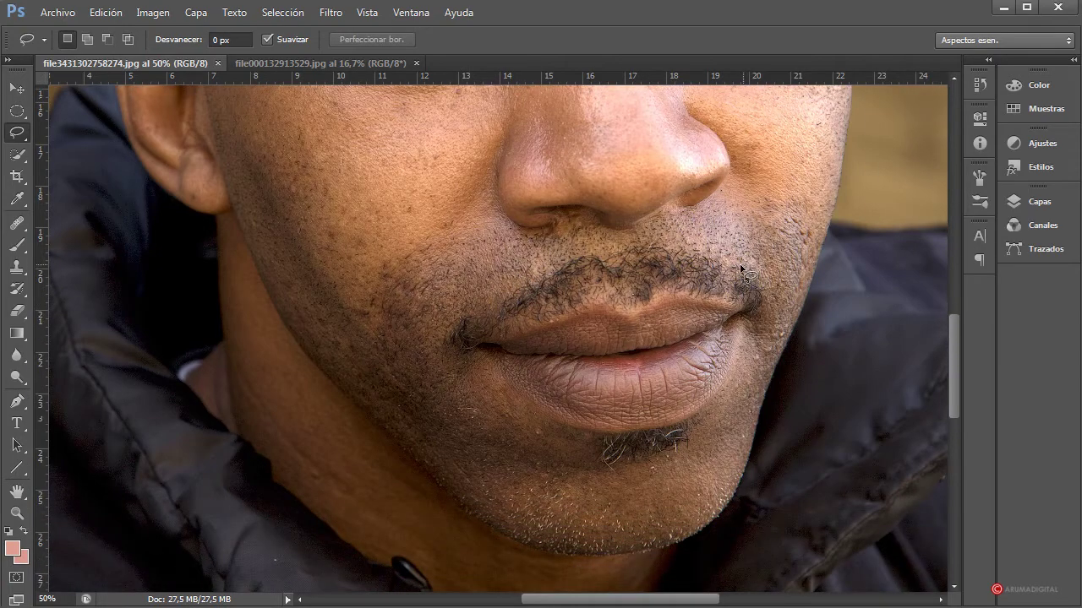
{"action": "scroll", "coordinate": [744, 272], "scroll_direction": "up", "scroll_amount": 5}
{"action": "mouse_move", "coordinate": [661, 173]}
{"action": "left_mouse_down"}
{"action": "mouse_move", "coordinate": [622, 145]}
{"action": "mouse_move", "coordinate": [552, 133]}
{"action": "mouse_move", "coordinate": [507, 175]}
{"action": "mouse_move", "coordinate": [492, 259]}
{"action": "mouse_move", "coordinate": [444, 328]}
{"action": "mouse_move", "coordinate": [413, 436]}
{"action": "mouse_move", "coordinate": [415, 507]}
{"action": "mouse_move", "coordinate": [448, 551]}
{"action": "mouse_move", "coordinate": [515, 564]}
{"action": "mouse_move", "coordinate": [667, 536]}
{"action": "mouse_move", "coordinate": [745, 539]}
{"action": "mouse_move", "coordinate": [795, 511]}
{"action": "mouse_move", "coordinate": [816, 444]}
{"action": "mouse_move", "coordinate": [807, 376]}
{"action": "mouse_move", "coordinate": [761, 318]}
{"action": "mouse_move", "coordinate": [662, 272]}
{"action": "mouse_move", "coordinate": [647, 240]}
{"action": "mouse_move", "coordinate": [661, 169]}
{"action": "left_mouse_up"}
{"action": "scroll", "coordinate": [808, 423], "scroll_direction": "down", "scroll_amount": 3}
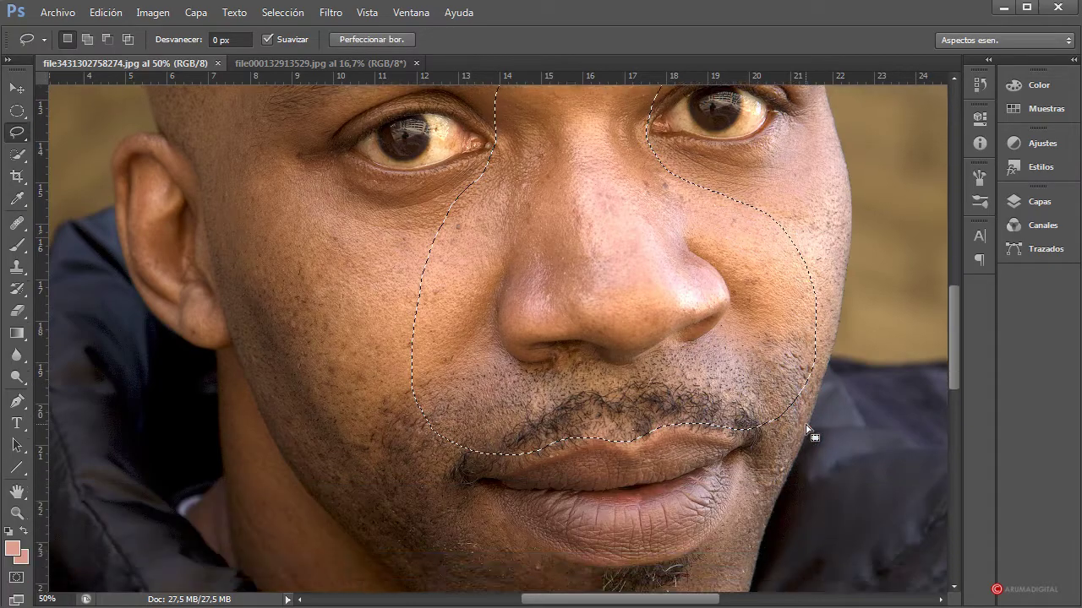
{"action": "scroll", "coordinate": [808, 431], "scroll_direction": "up", "scroll_amount": 3}
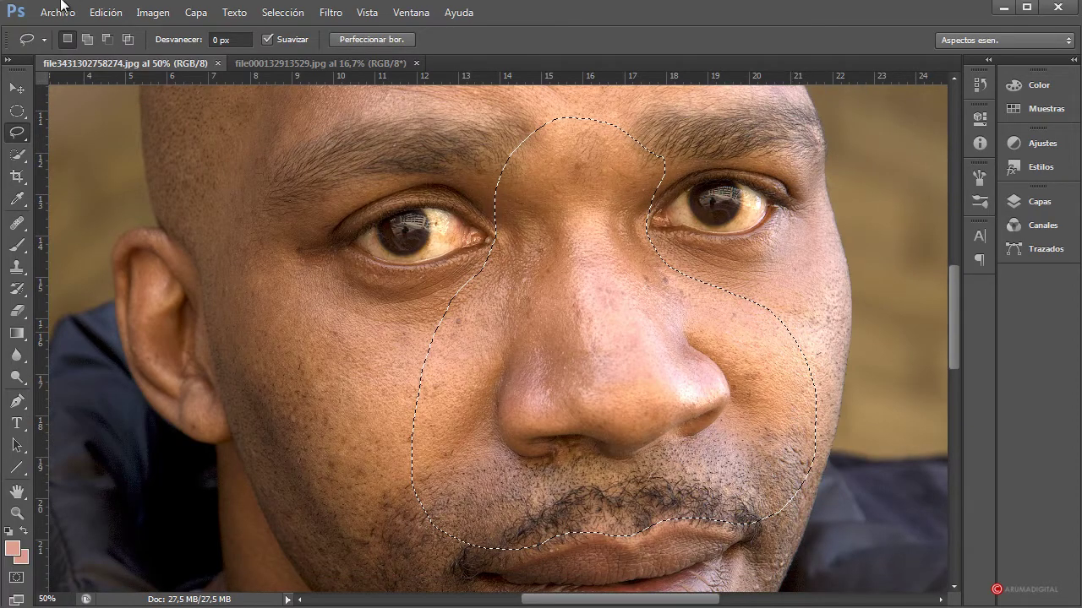
- Copy the selected nose area into file000132913529.jpg, converting its colours to keep their appearance
{"action": "right_click", "coordinate": [18, 132]}
{"action": "left_click", "coordinate": [87, 134]}
{"action": "left_click", "coordinate": [300, 65]}
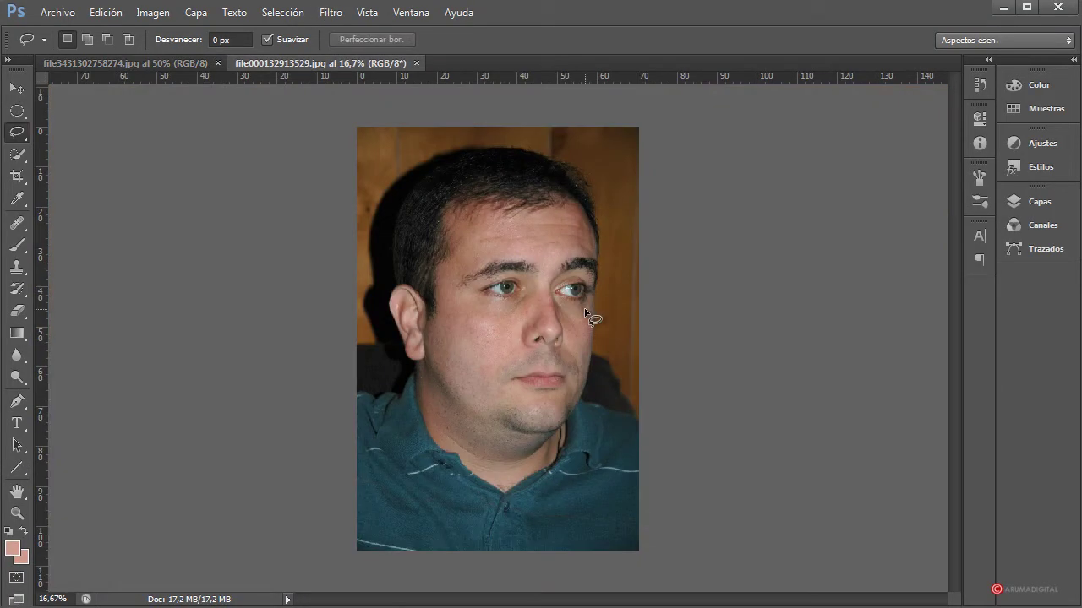
{"action": "key", "text": "ctrl+v"}
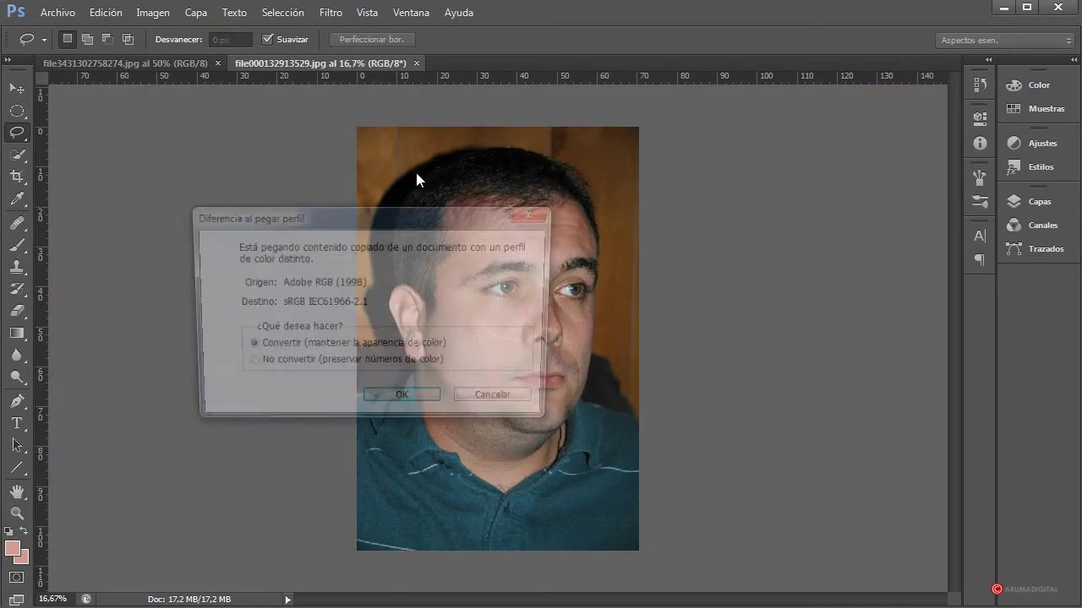
{"action": "left_click", "coordinate": [416, 404]}
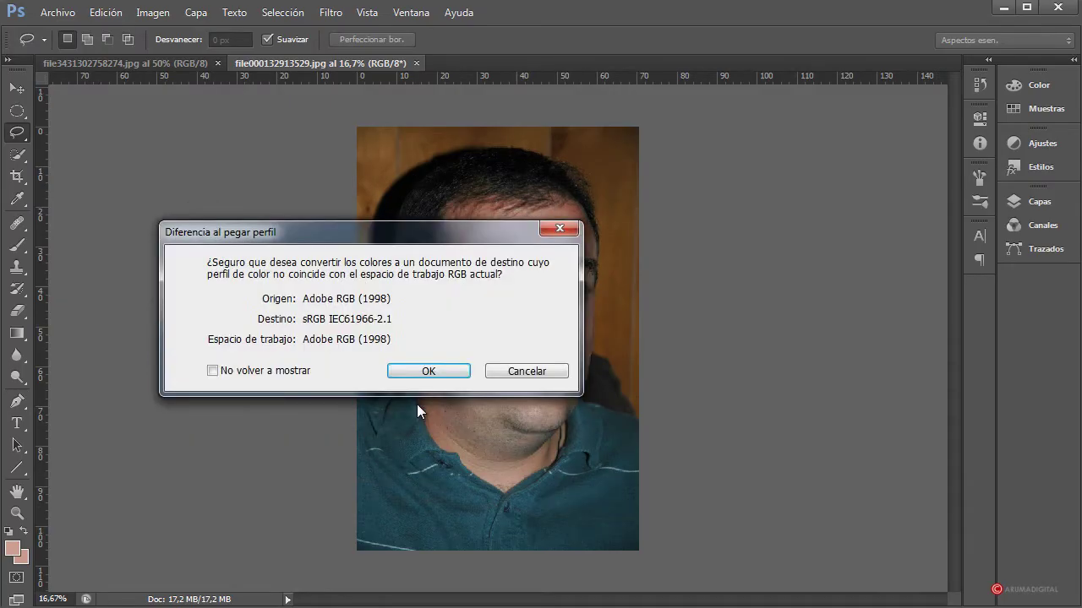
{"action": "left_click", "coordinate": [424, 369]}
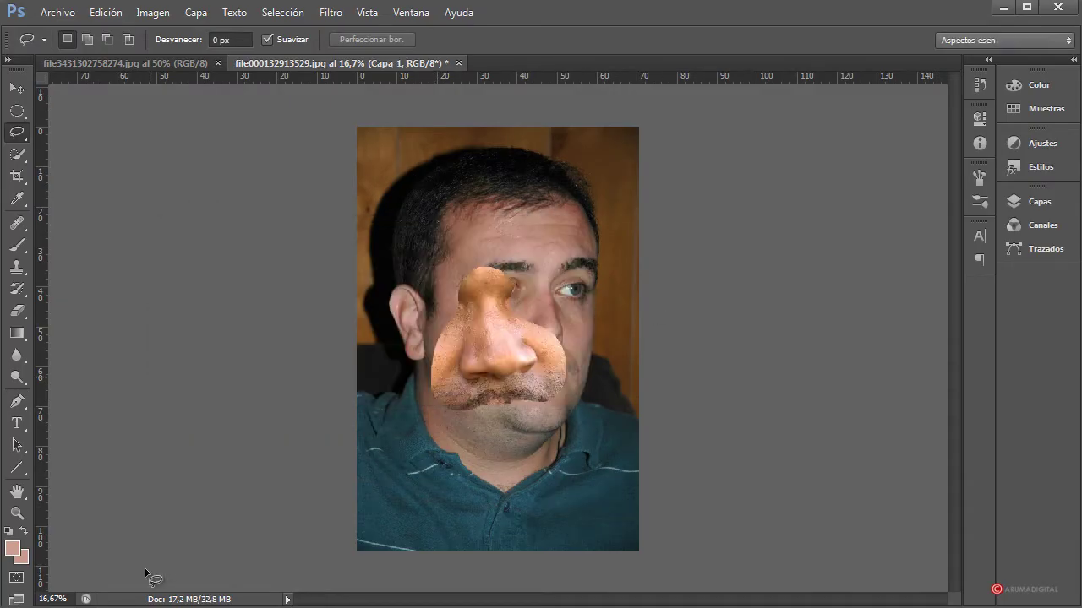
- Free-transform the pasted nose over the man's own nose, scaled to 84.10% and rotated 9.67°
{"action": "left_click", "coordinate": [71, 600]}
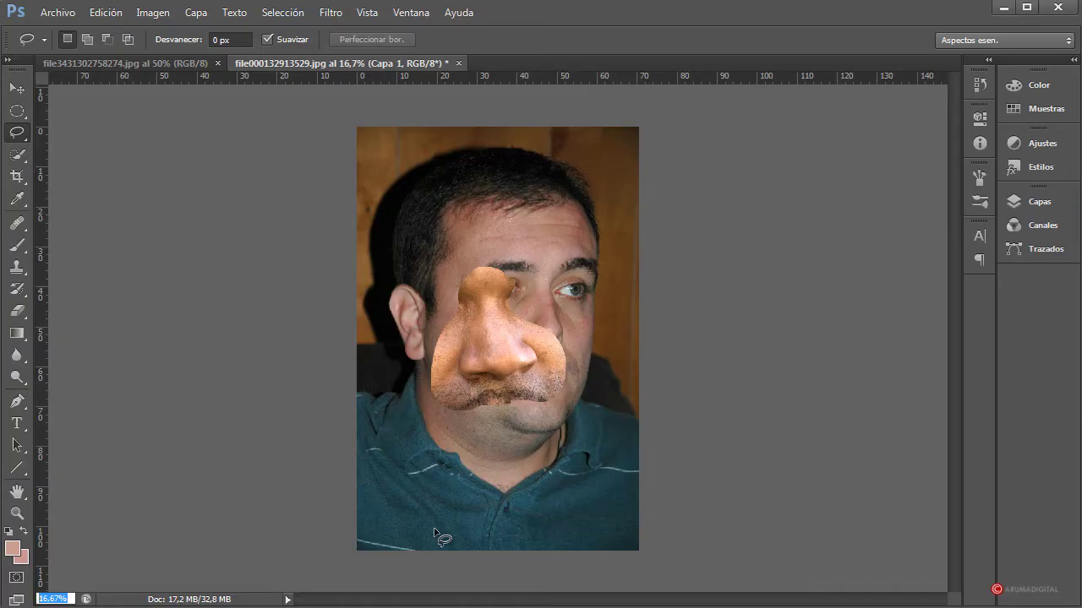
{"action": "type", "text": "50"}
{"action": "key", "text": "Return"}
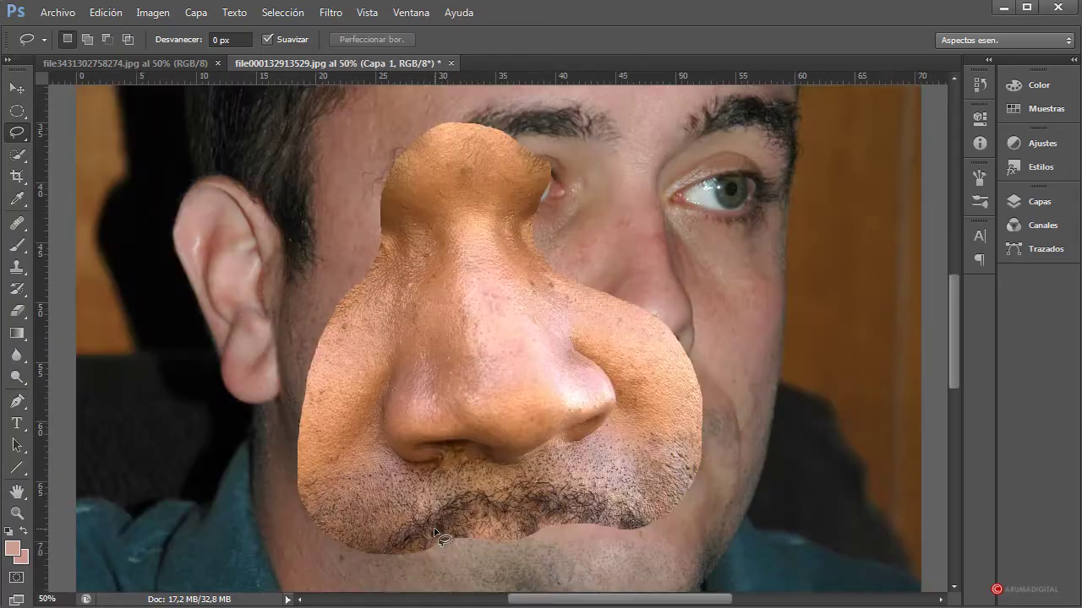
{"action": "right_click", "coordinate": [507, 262]}
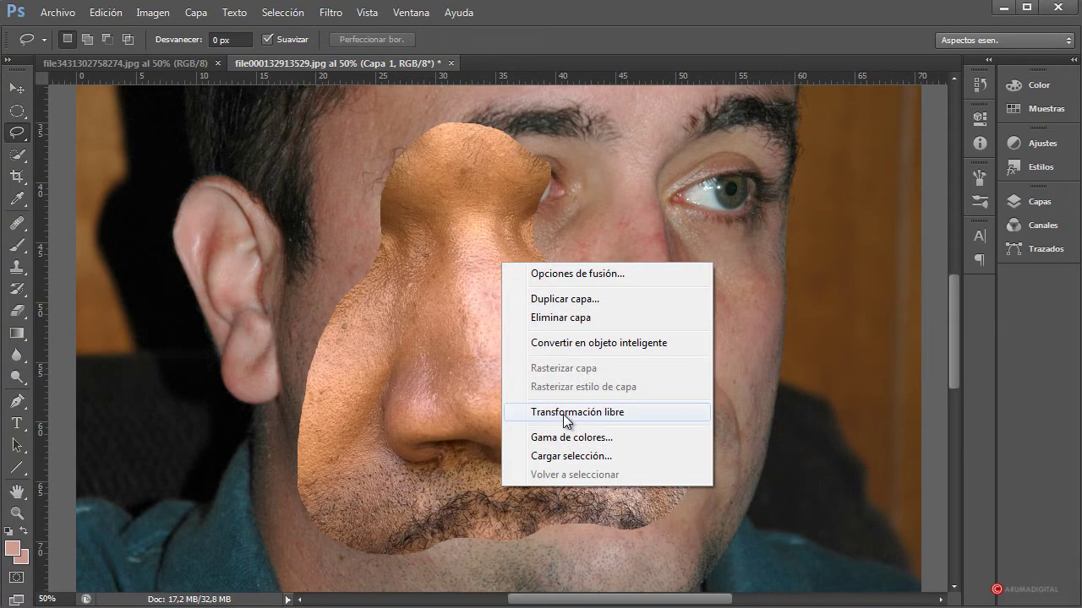
{"action": "left_click", "coordinate": [563, 416]}
{"action": "left_click_drag", "start_coordinate": [729, 129], "coordinate": [747, 174]}
{"action": "left_click_drag", "start_coordinate": [644, 298], "coordinate": [764, 277]}
{"action": "left_click_drag", "start_coordinate": [854, 152], "coordinate": [816, 180]}
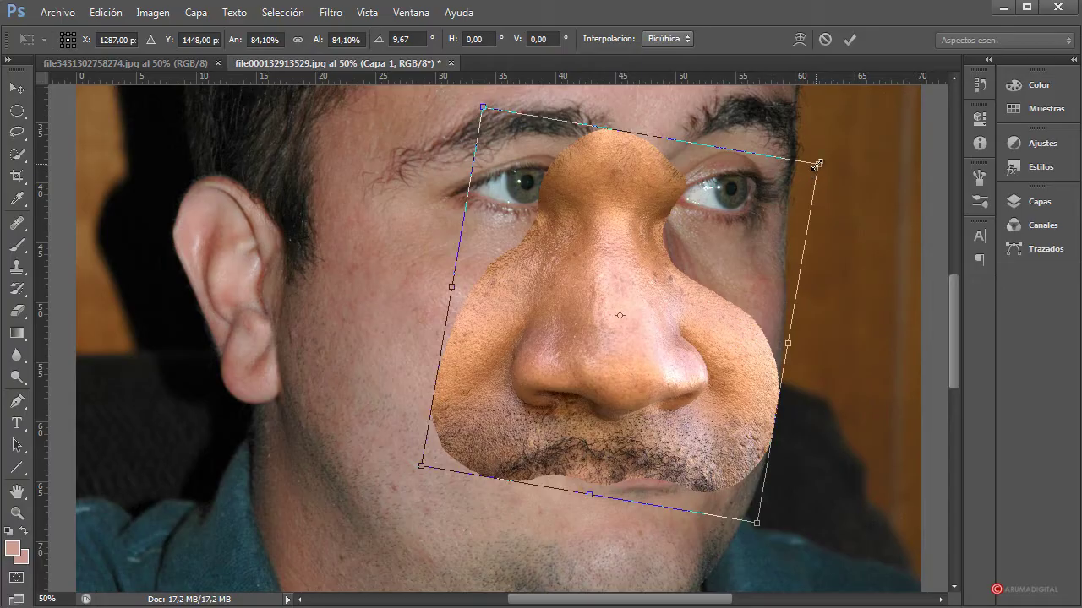
- Refine the nose transformation to 80.53% scale and 7.34° rotation, positioned at X 1329 px and Y 1370 px
{"action": "left_click_drag", "start_coordinate": [816, 165], "coordinate": [800, 221]}
{"action": "left_click_drag", "start_coordinate": [679, 286], "coordinate": [714, 247]}
{"action": "left_click_drag", "start_coordinate": [835, 156], "coordinate": [821, 161]}
{"action": "mouse_move", "coordinate": [743, 228]}
{"action": "left_mouse_down"}
{"action": "mouse_move", "coordinate": [842, 200]}
{"action": "mouse_move", "coordinate": [727, 230]}
{"action": "left_mouse_up"}
{"action": "left_click_drag", "start_coordinate": [789, 156], "coordinate": [823, 130]}
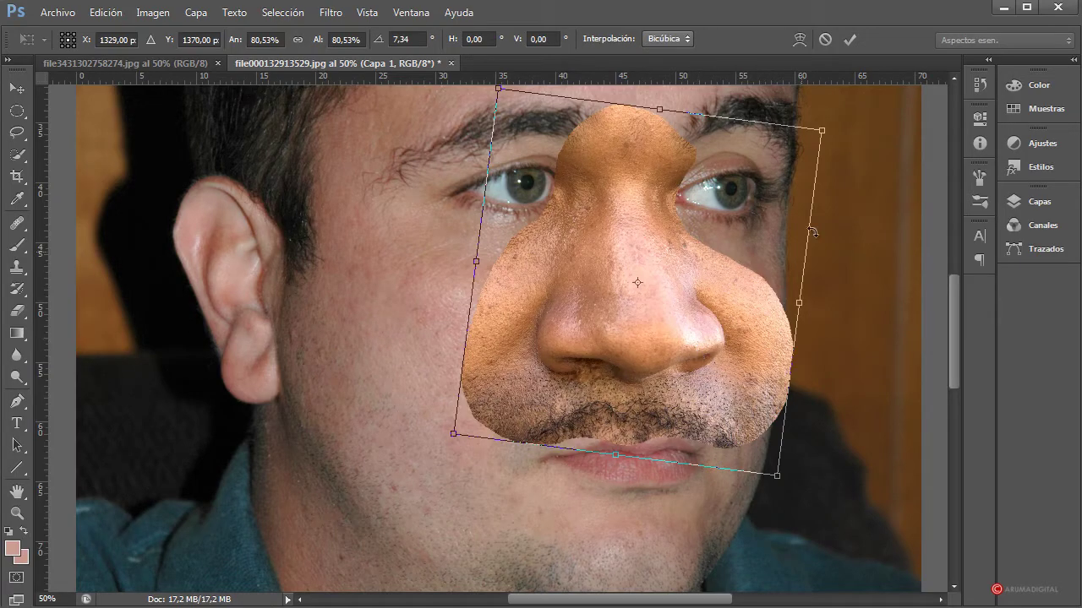
- Lower Capa 1's opacity to 38%, scale the nose to 73.29%, align it with the face underneath and apply the transformation
{"action": "left_click", "coordinate": [1029, 199]}
{"action": "left_click", "coordinate": [975, 232]}
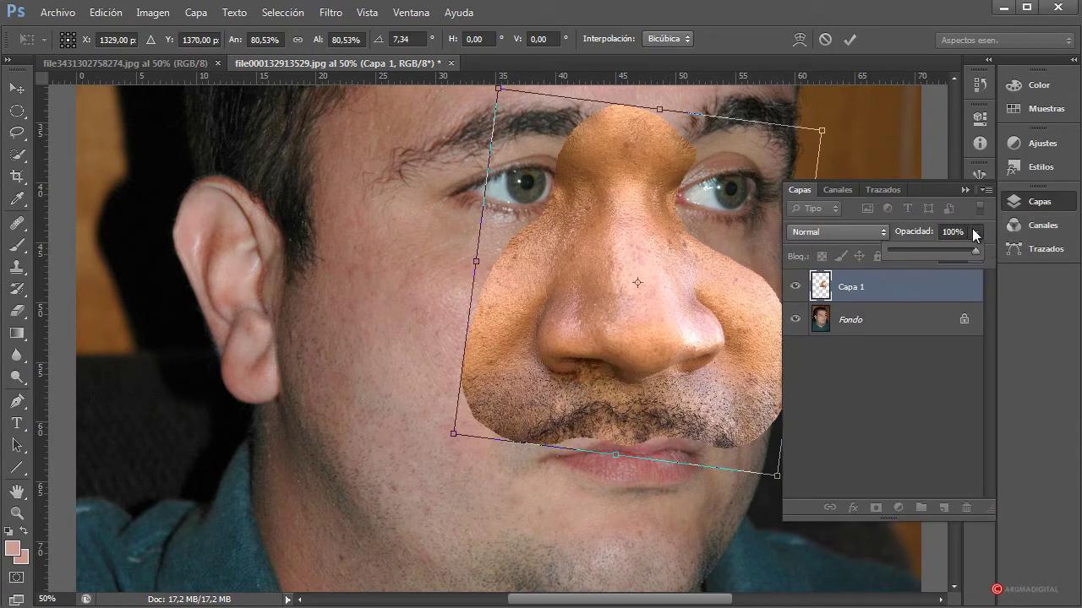
{"action": "left_click_drag", "start_coordinate": [977, 251], "coordinate": [922, 257]}
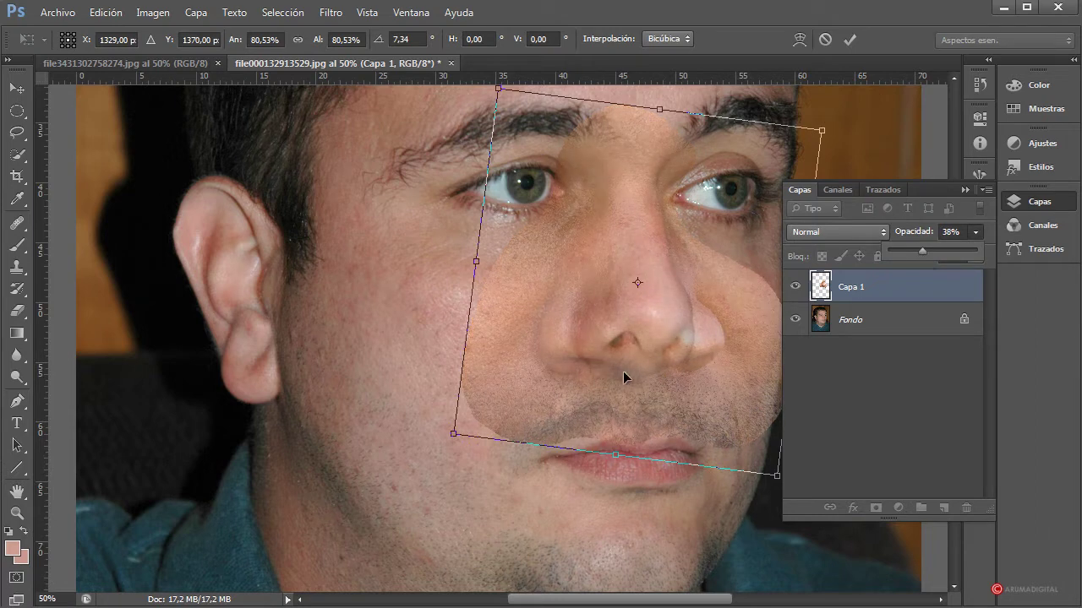
{"action": "left_click_drag", "start_coordinate": [821, 131], "coordinate": [805, 144]}
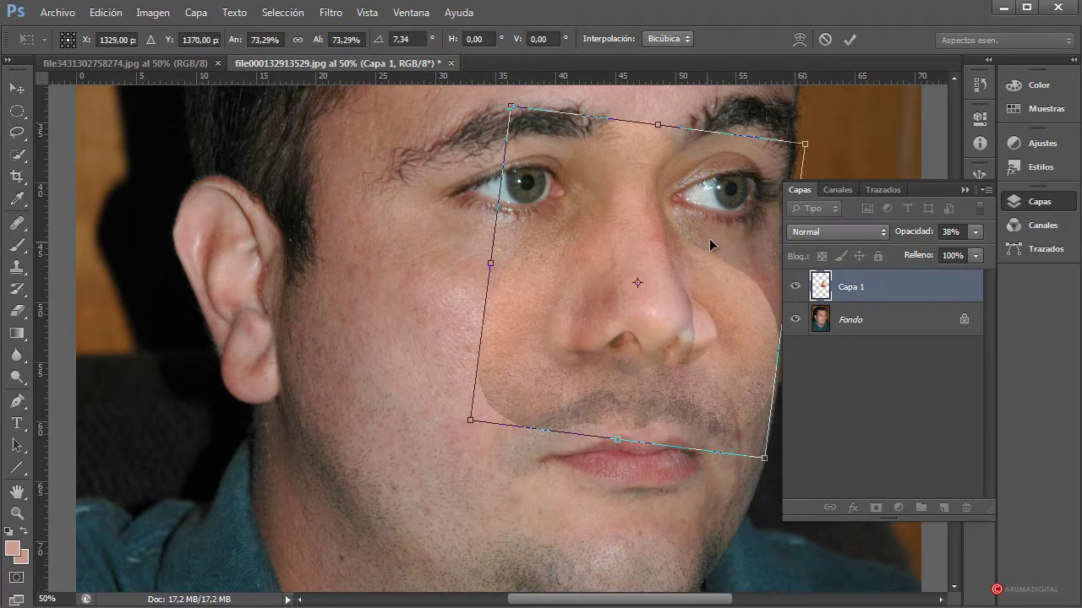
{"action": "left_click_drag", "start_coordinate": [709, 238], "coordinate": [714, 228]}
{"action": "key", "text": "Return"}
- Restore the opacity of Capa 1 to 100%
{"action": "key", "text": "l"}
{"action": "key", "text": "0"}
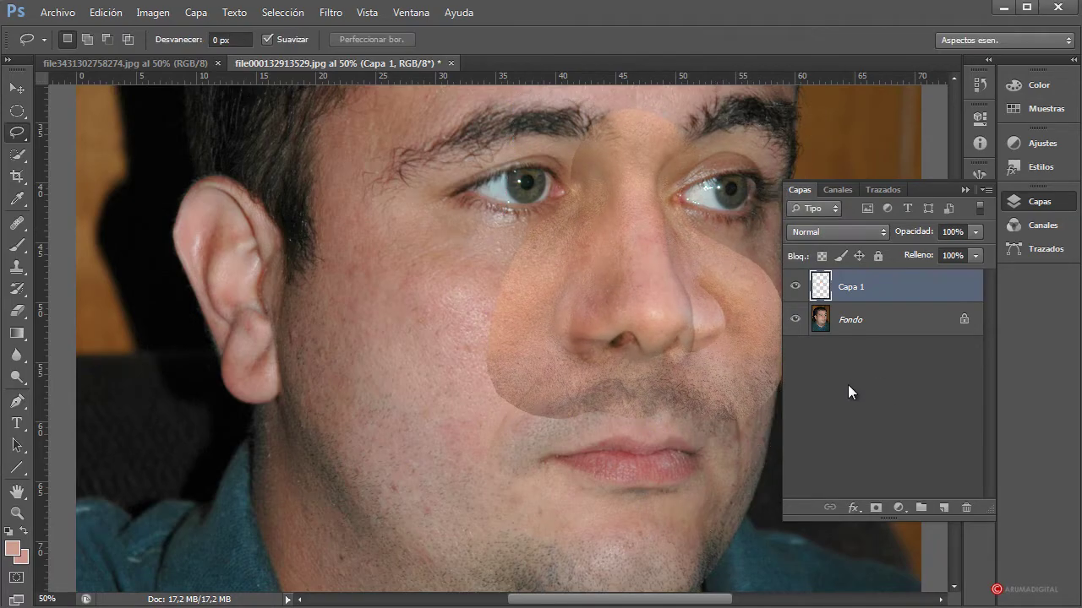
{"action": "left_click", "coordinate": [974, 235]}
{"action": "left_click_drag", "start_coordinate": [970, 250], "coordinate": [994, 247]}
{"action": "left_click", "coordinate": [930, 288]}
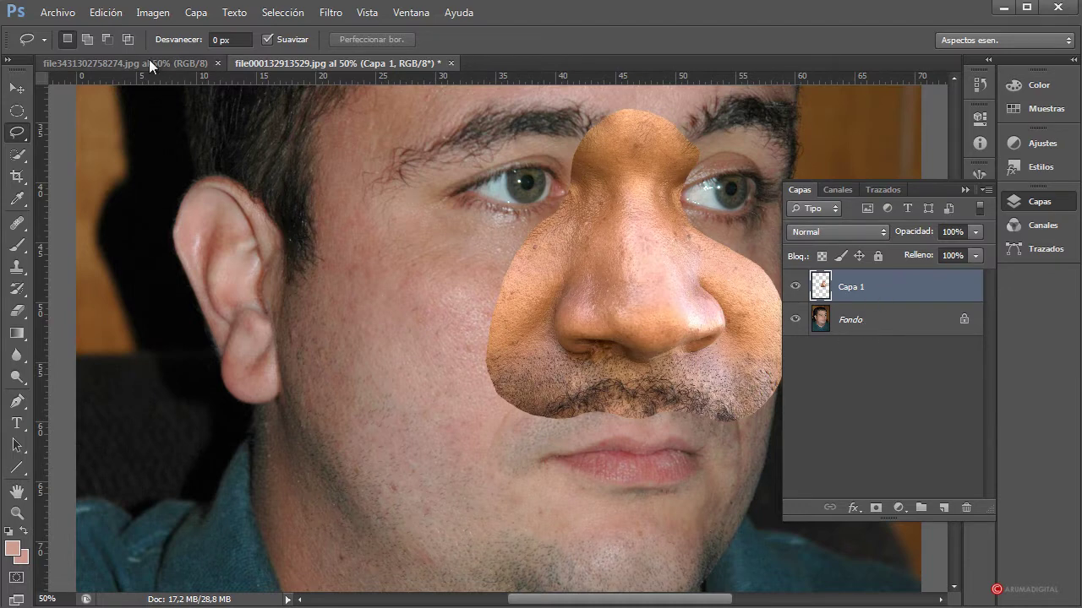
- Open the Liquify (Licuar) filter on the Capa 1 nose layer with its preview at 50%
{"action": "left_click", "coordinate": [328, 14]}
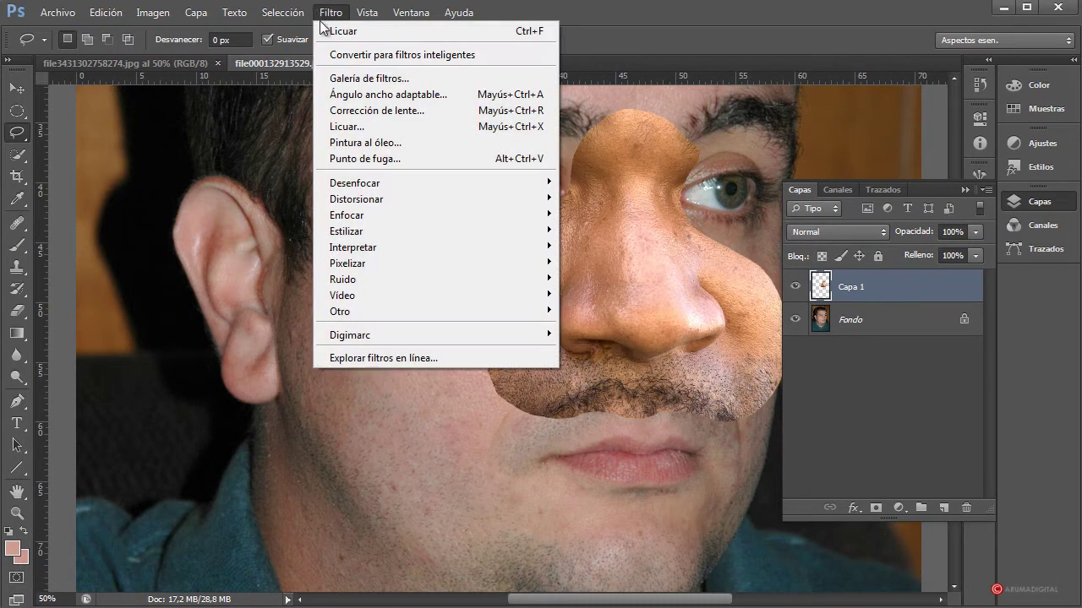
{"action": "left_click", "coordinate": [351, 126]}
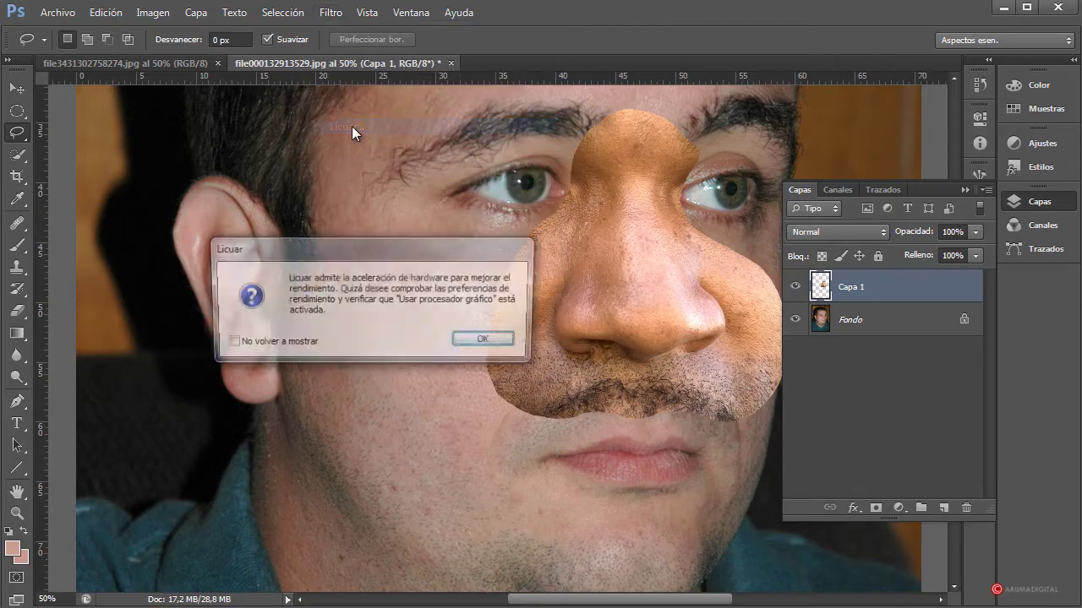
{"action": "left_click", "coordinate": [497, 342]}
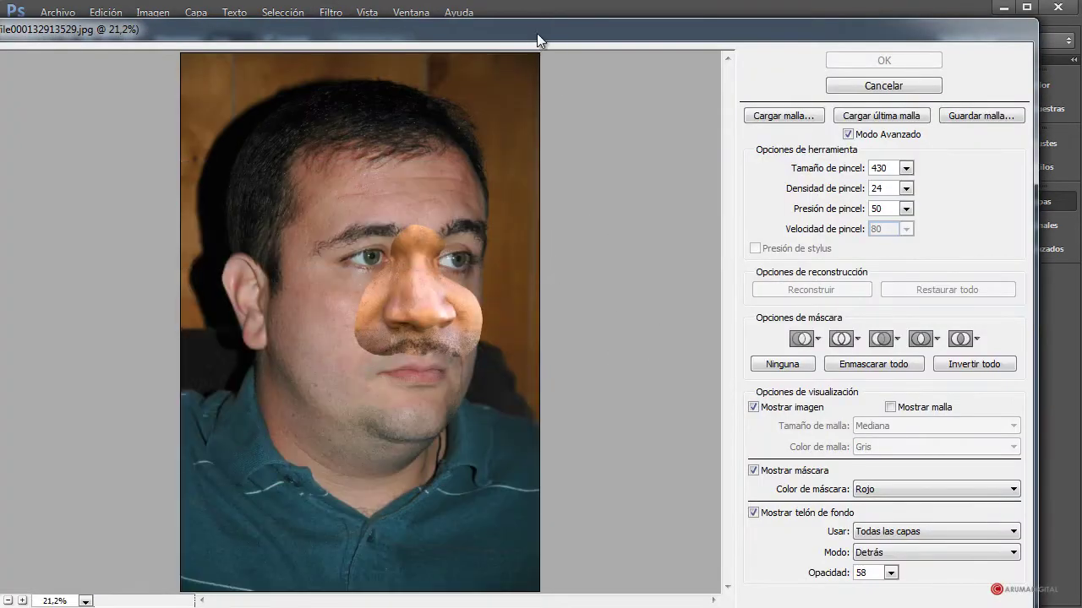
{"action": "left_click_drag", "start_coordinate": [537, 33], "coordinate": [624, 14]}
{"action": "left_click", "coordinate": [172, 582]}
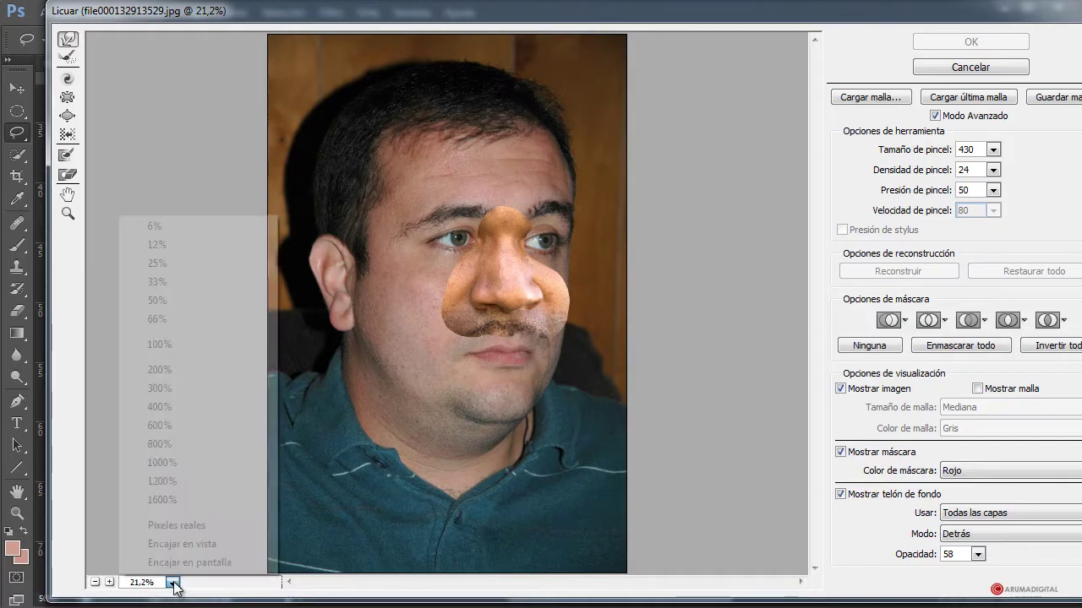
{"action": "left_click", "coordinate": [160, 300]}
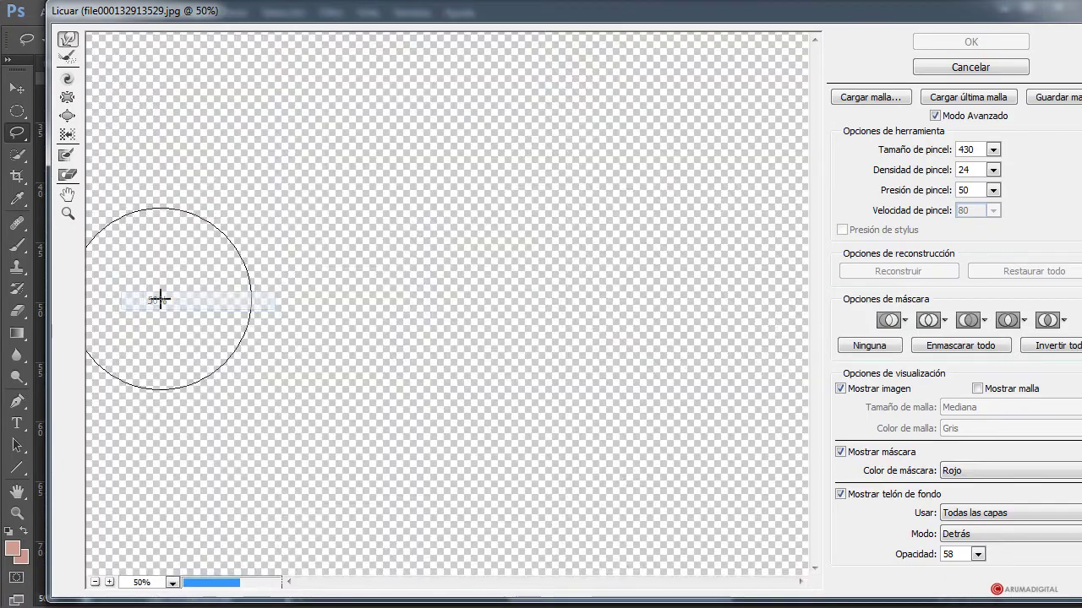
- Resize the Liquify warp brush to 354 so it suits the pasted nose
{"action": "left_click_drag", "start_coordinate": [642, 360], "coordinate": [605, 359]}
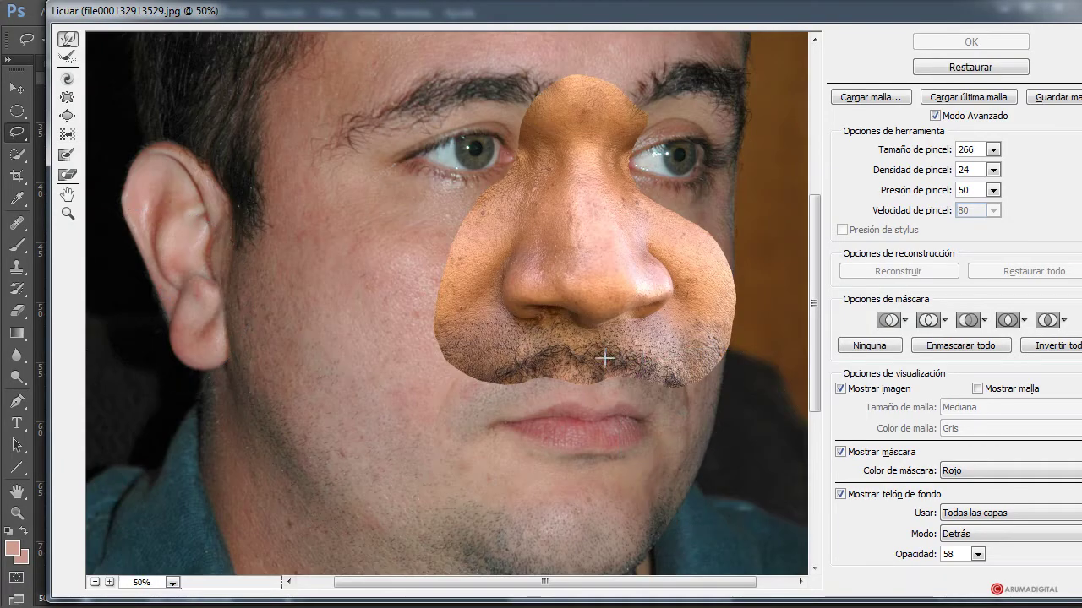
{"action": "key", "text": "bracketright"}
{"action": "key", "text": "bracketright"}
{"action": "mouse_move", "coordinate": [613, 315]}
{"action": "left_mouse_down"}
{"action": "mouse_move", "coordinate": [673, 314]}
{"action": "mouse_move", "coordinate": [626, 315]}
{"action": "left_mouse_up"}
{"action": "key", "text": "bracketright"}
{"action": "key", "text": "bracketright"}
{"action": "key", "text": "bracketleft"}
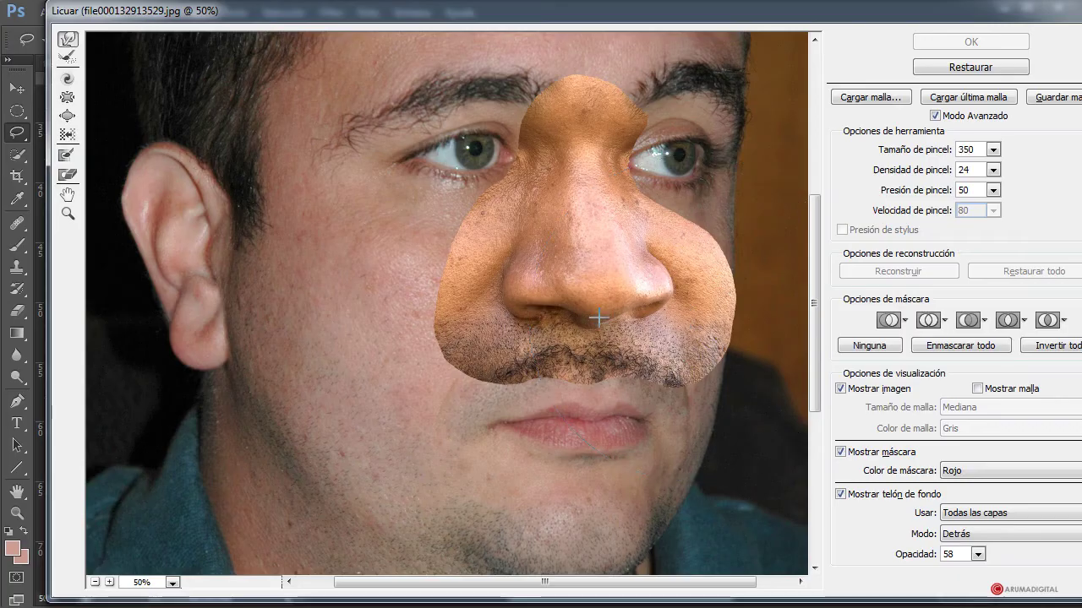
{"action": "key", "text": "bracketright"}
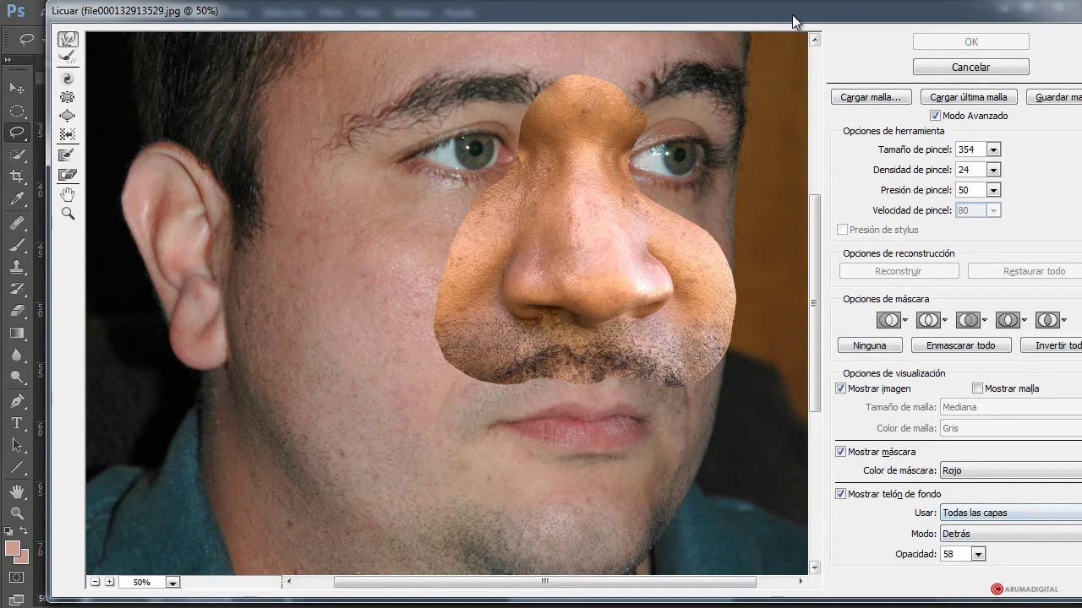
- Turn off the backdrop display in Liquify to isolate the nose, and turn it back on
{"action": "left_click_drag", "start_coordinate": [784, 11], "coordinate": [759, 11]}
{"action": "left_click", "coordinate": [851, 496]}
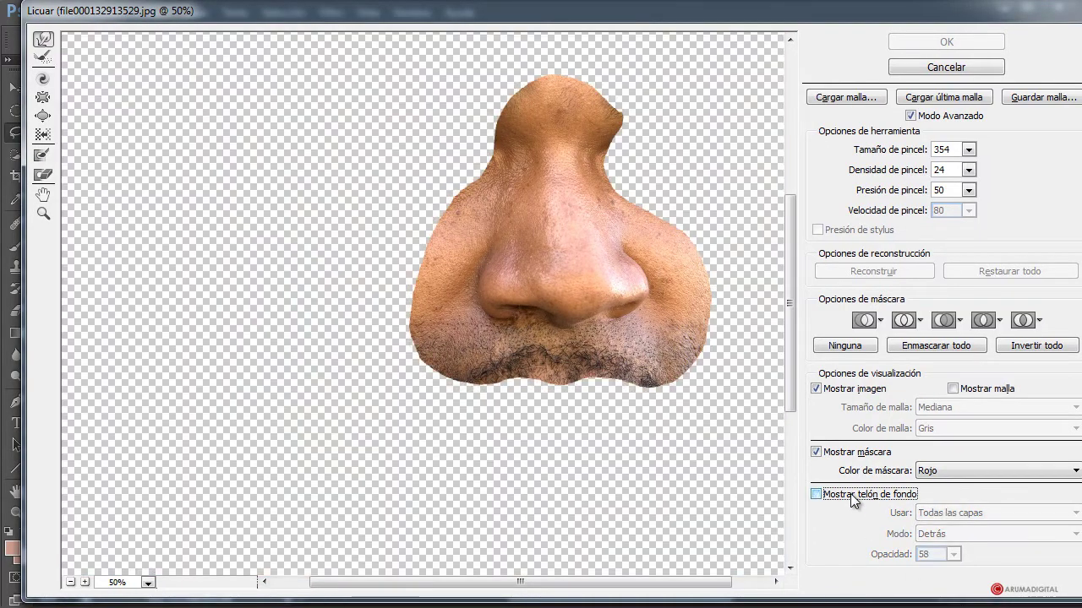
{"action": "left_click", "coordinate": [851, 496]}
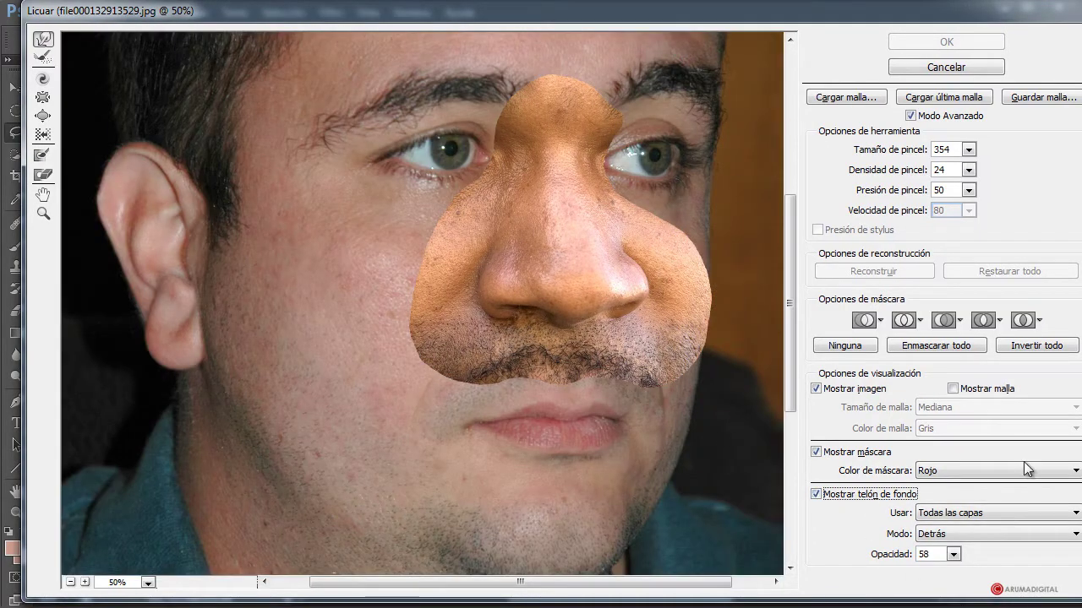
{"action": "left_click_drag", "start_coordinate": [819, 8], "coordinate": [800, 8]}
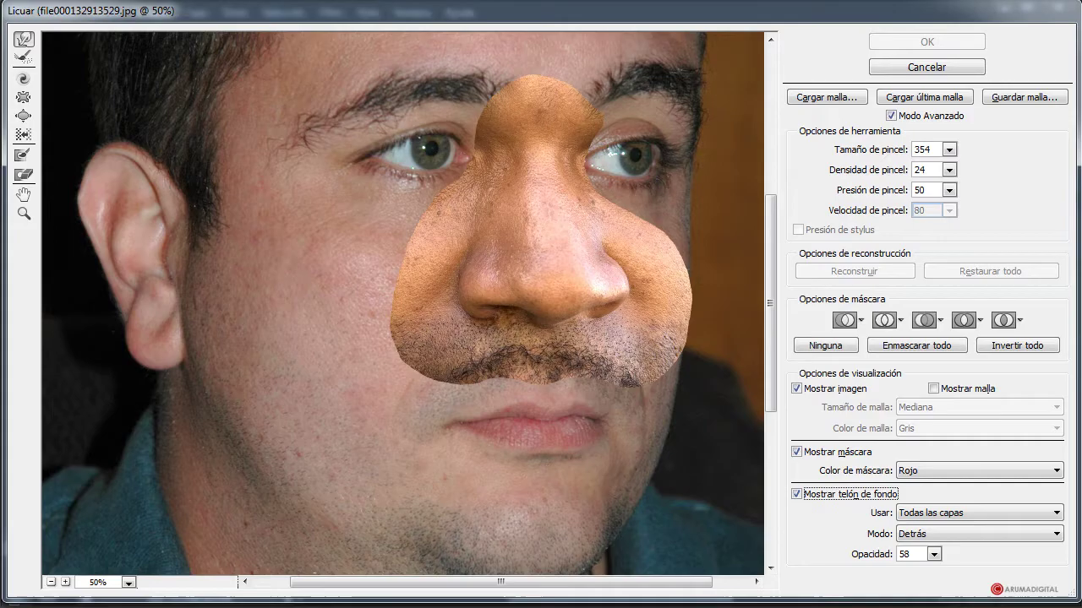
- Try the backdrop mode Delante and return it to Detrás
{"action": "left_click", "coordinate": [936, 531]}
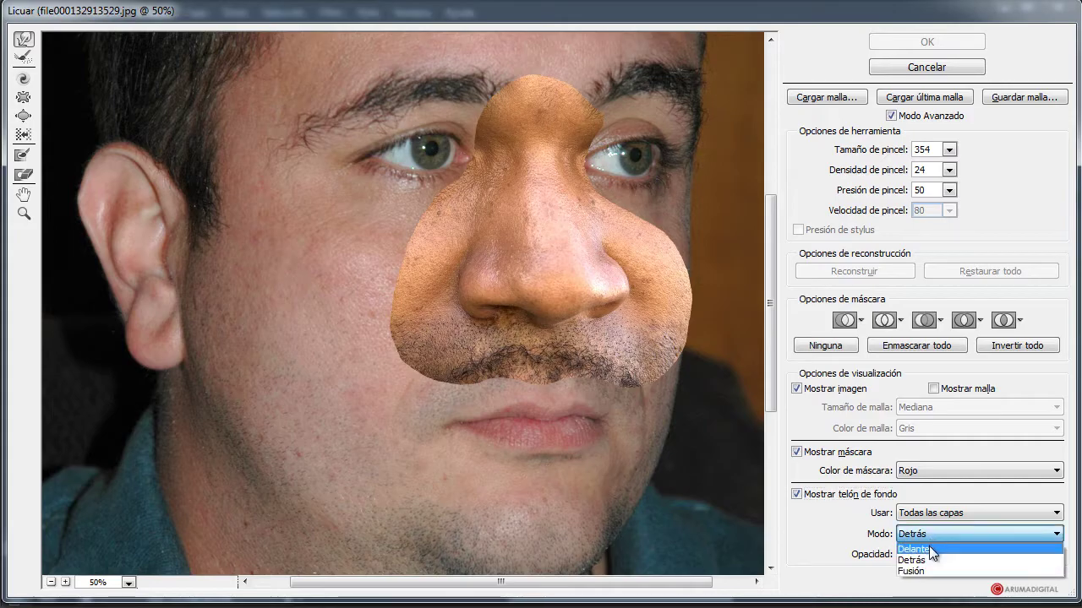
{"action": "left_click", "coordinate": [928, 548]}
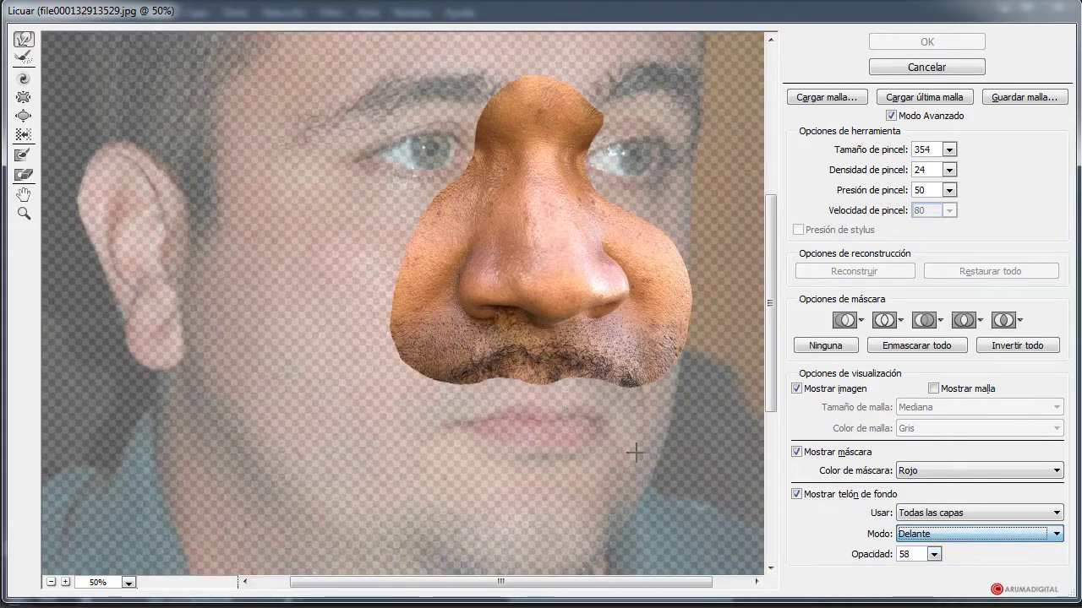
{"action": "left_click", "coordinate": [935, 534]}
{"action": "left_click", "coordinate": [930, 561]}
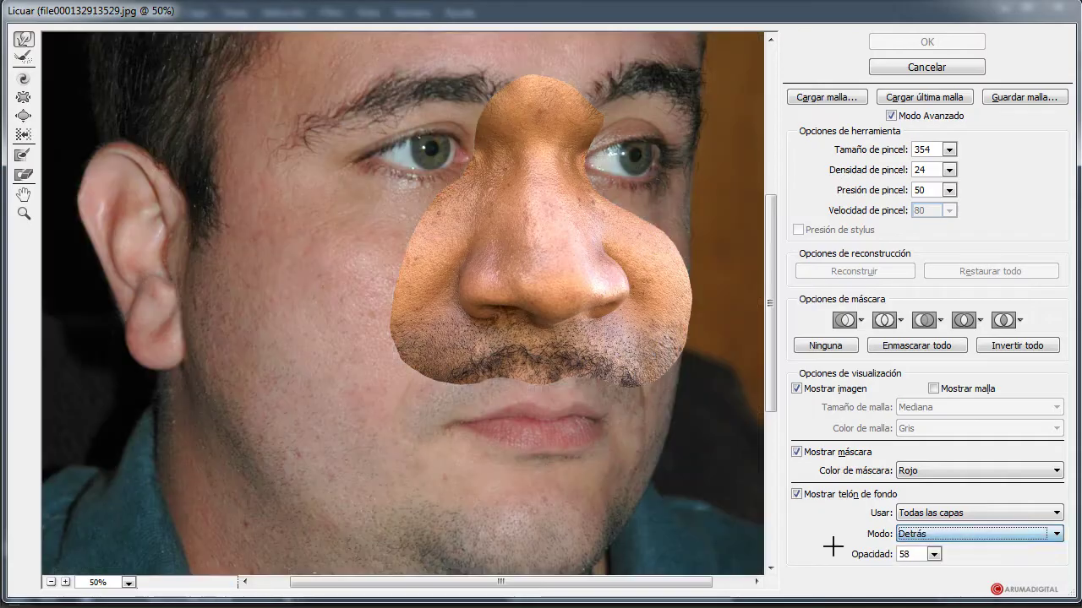
- Set the backdrop opacity to 100 in Detrás mode and try a warp stroke beside the moustache, undoing it
{"action": "left_click", "coordinate": [934, 555]}
{"action": "left_click_drag", "start_coordinate": [899, 575], "coordinate": [939, 574]}
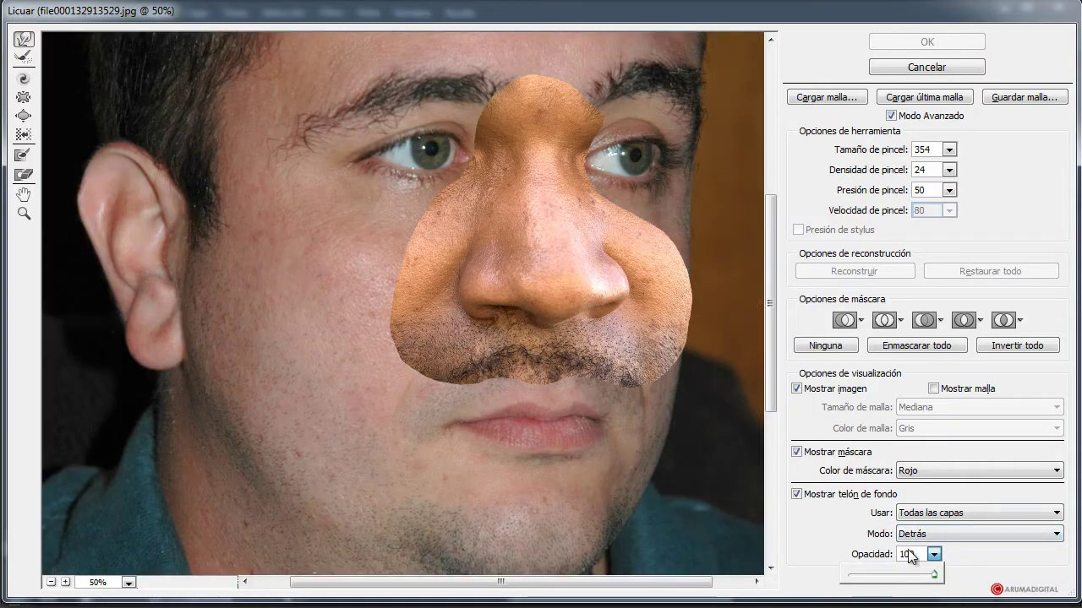
{"action": "left_click", "coordinate": [929, 533]}
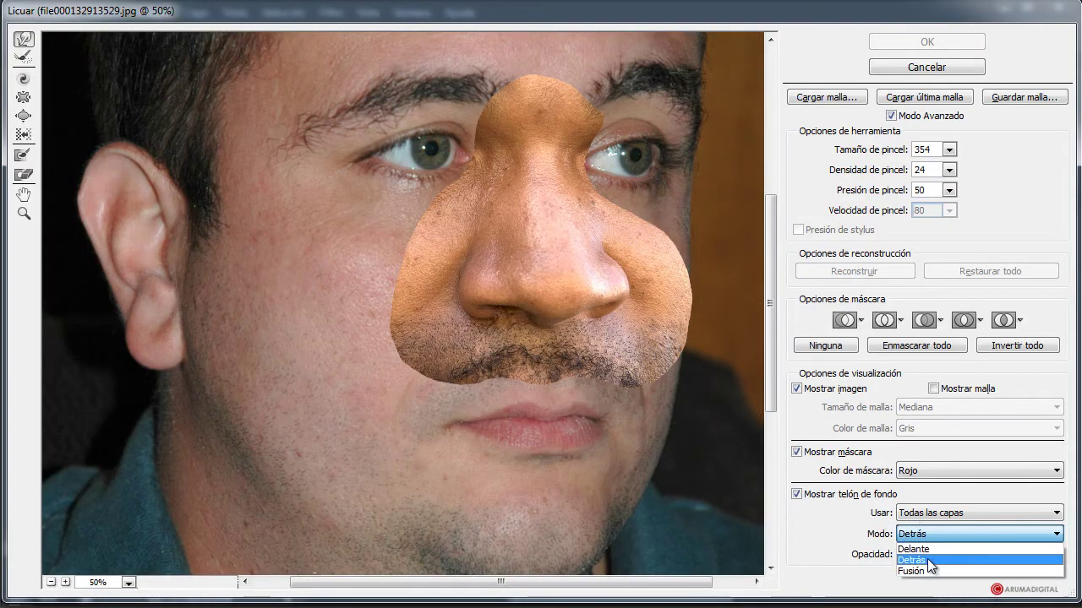
{"action": "left_click", "coordinate": [928, 561]}
{"action": "mouse_move", "coordinate": [644, 364]}
{"action": "left_mouse_down"}
{"action": "mouse_move", "coordinate": [679, 403]}
{"action": "mouse_move", "coordinate": [647, 364]}
{"action": "left_mouse_up"}
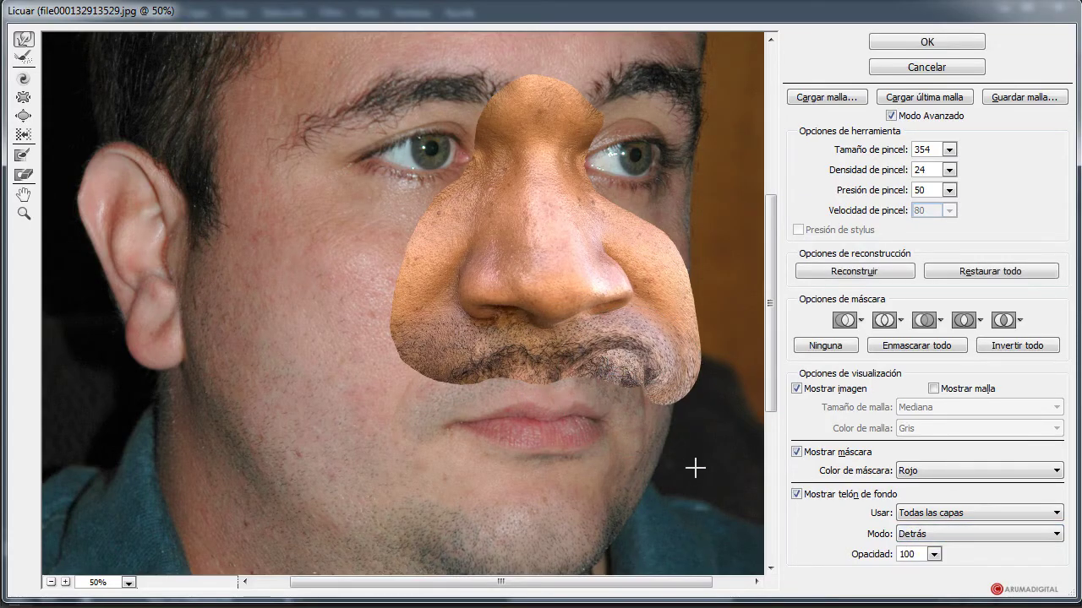
{"action": "key", "text": "ctrl+z"}
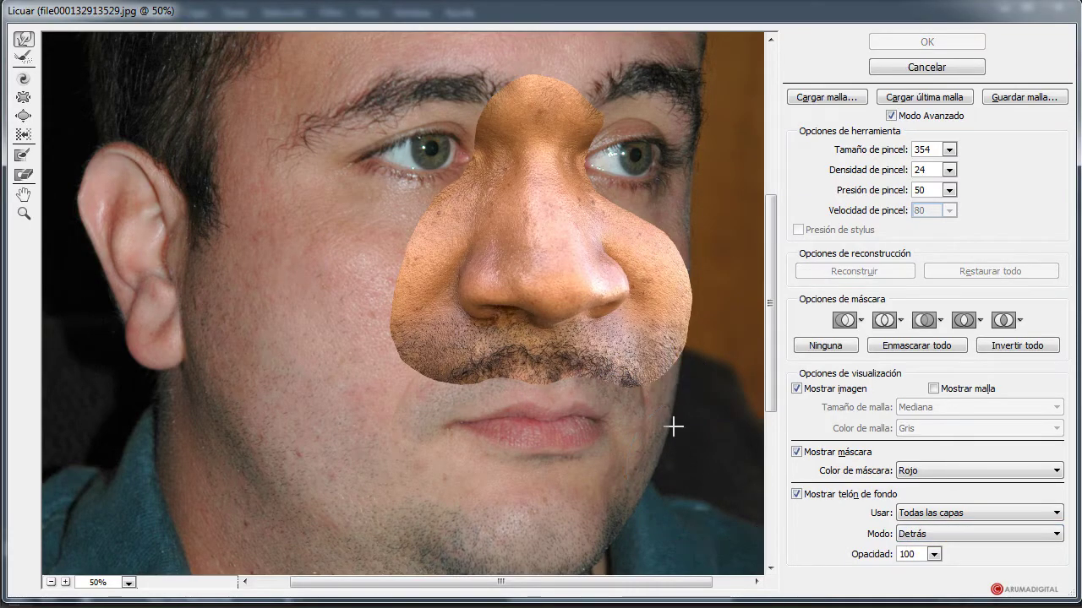
- Switch the backdrop mode to Delante and try a warp stroke below the pasted nose, undoing it
{"action": "left_click", "coordinate": [945, 534]}
{"action": "left_click", "coordinate": [930, 552]}
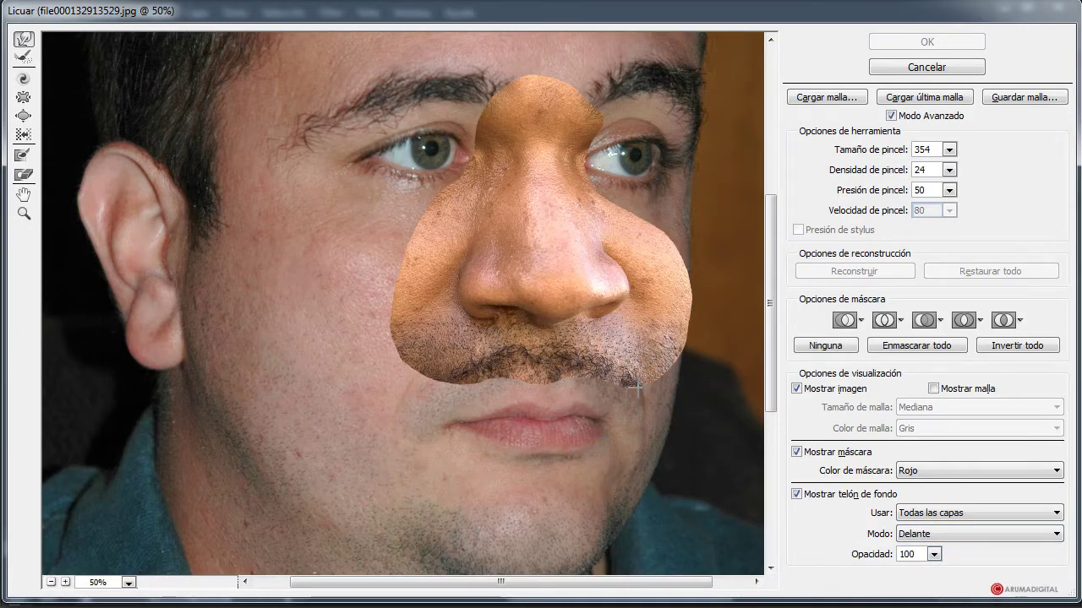
{"action": "left_click_drag", "start_coordinate": [650, 398], "coordinate": [683, 460]}
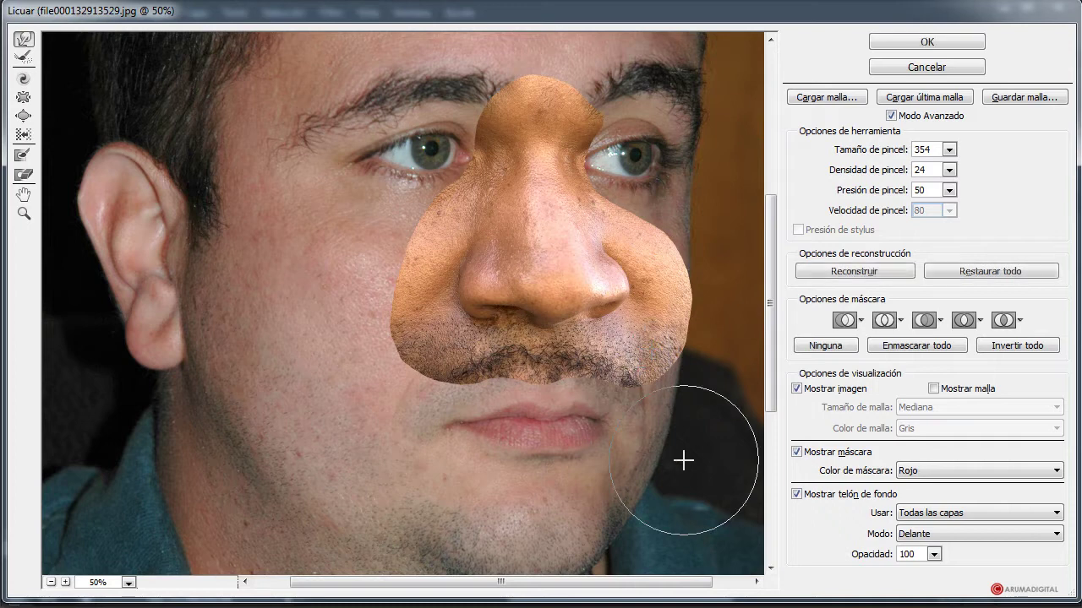
{"action": "key", "text": "ctrl+alt+z"}
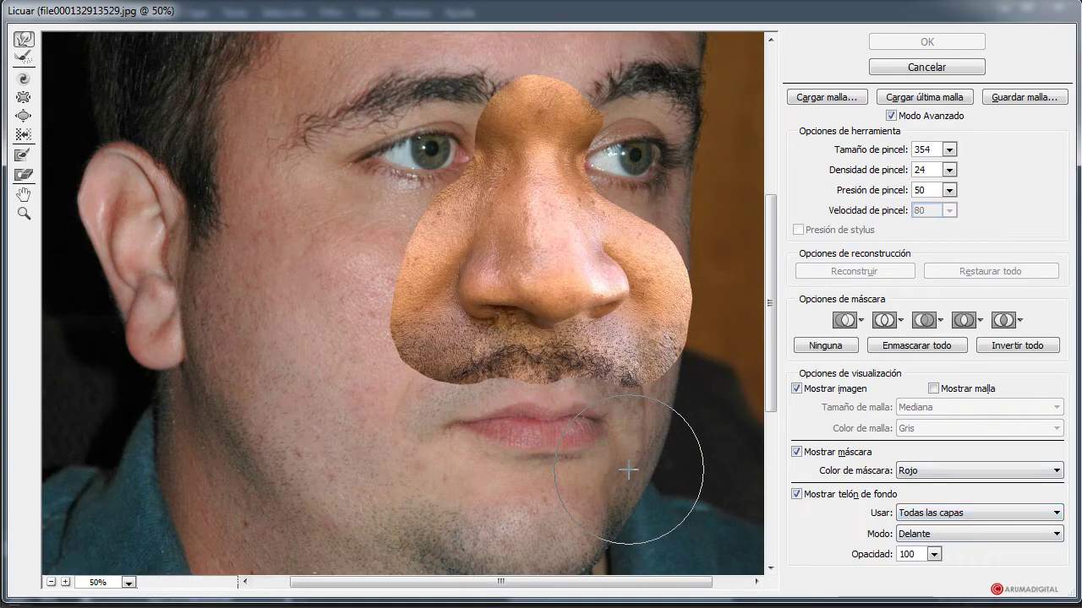
- Make the backdrop use only the Fondo layer, in Detrás mode
{"action": "left_click", "coordinate": [940, 514]}
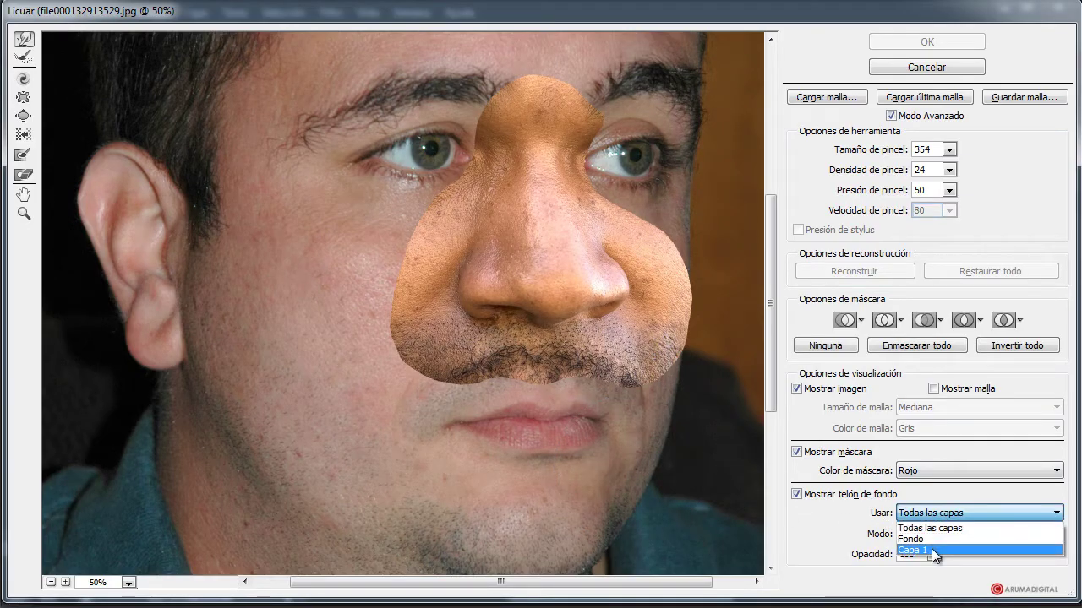
{"action": "left_click", "coordinate": [931, 550]}
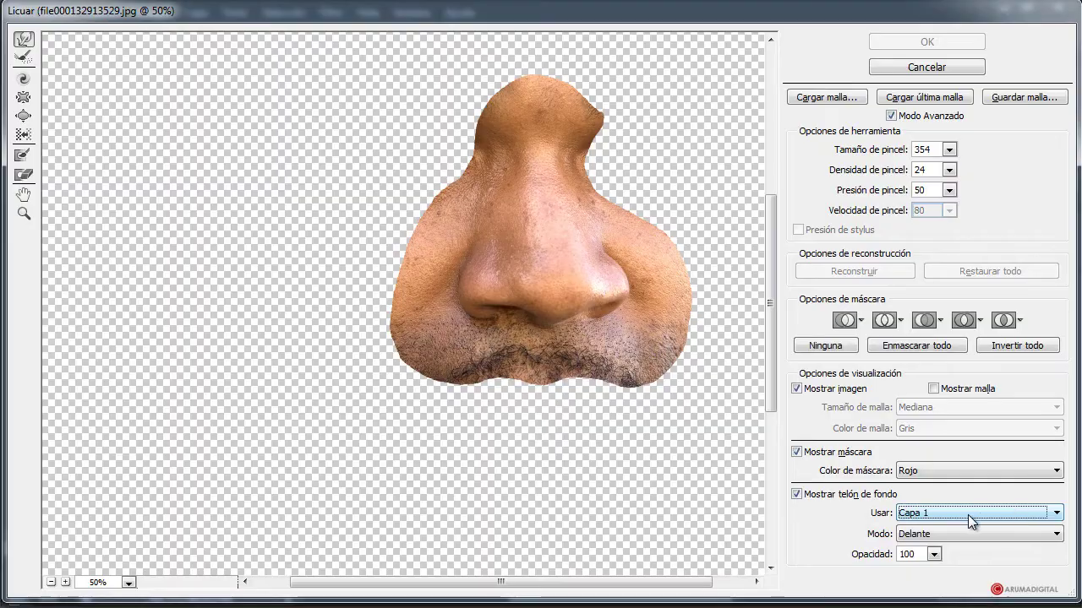
{"action": "left_click", "coordinate": [904, 513]}
{"action": "left_click", "coordinate": [917, 539]}
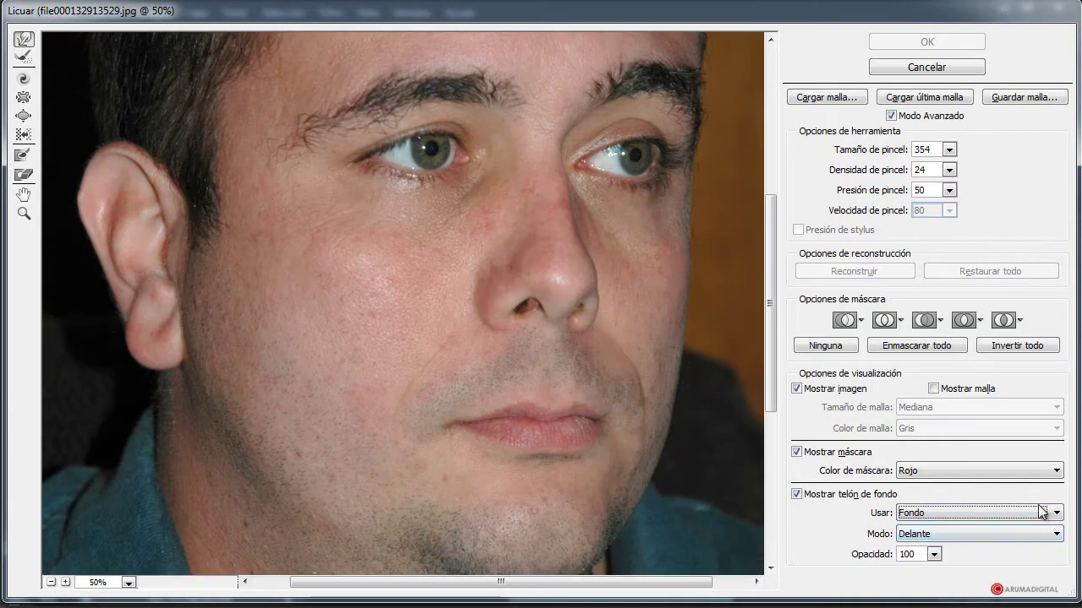
{"action": "left_click", "coordinate": [947, 536]}
{"action": "left_click", "coordinate": [926, 565]}
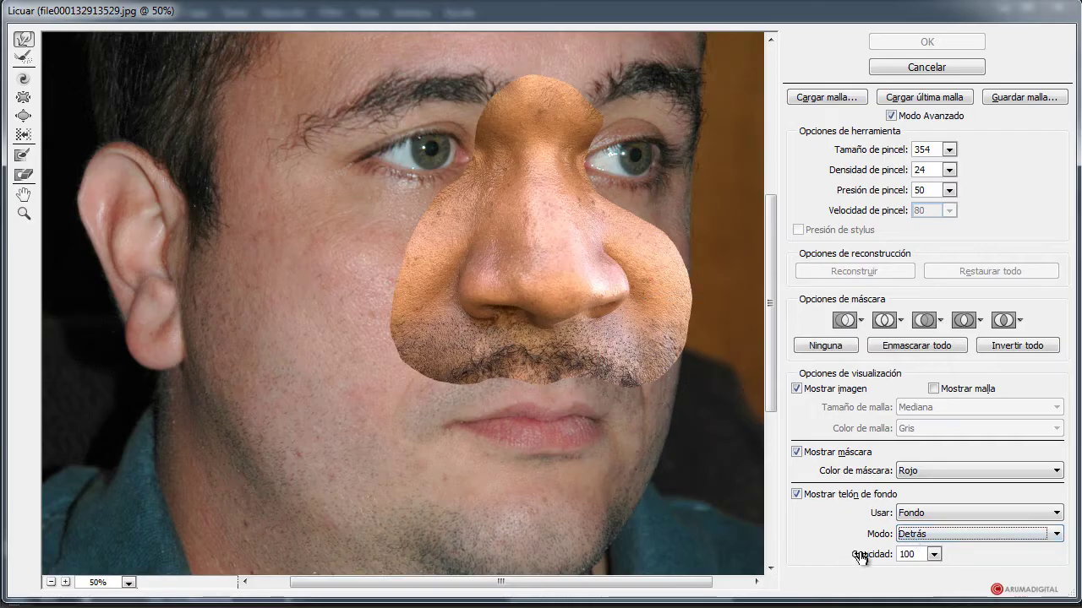
- Try a strong warp on the moustache area against the Fondo backdrop and undo it
{"action": "mouse_move", "coordinate": [620, 370]}
{"action": "left_mouse_down"}
{"action": "mouse_move", "coordinate": [693, 321]}
{"action": "mouse_move", "coordinate": [651, 473]}
{"action": "mouse_move", "coordinate": [632, 329]}
{"action": "mouse_move", "coordinate": [659, 300]}
{"action": "left_mouse_up"}
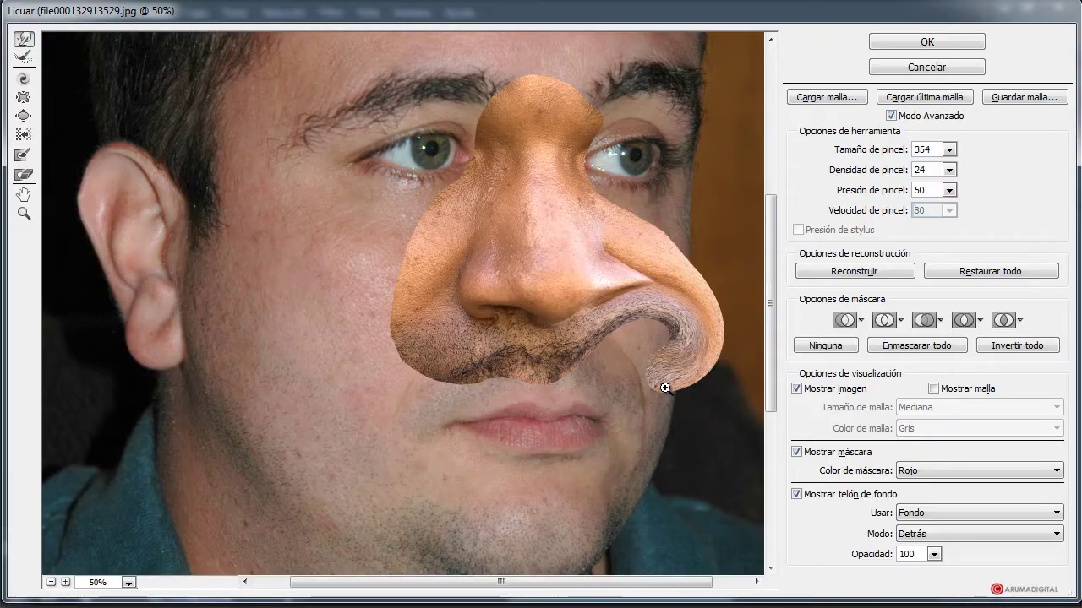
{"action": "key", "text": "ctrl+z"}
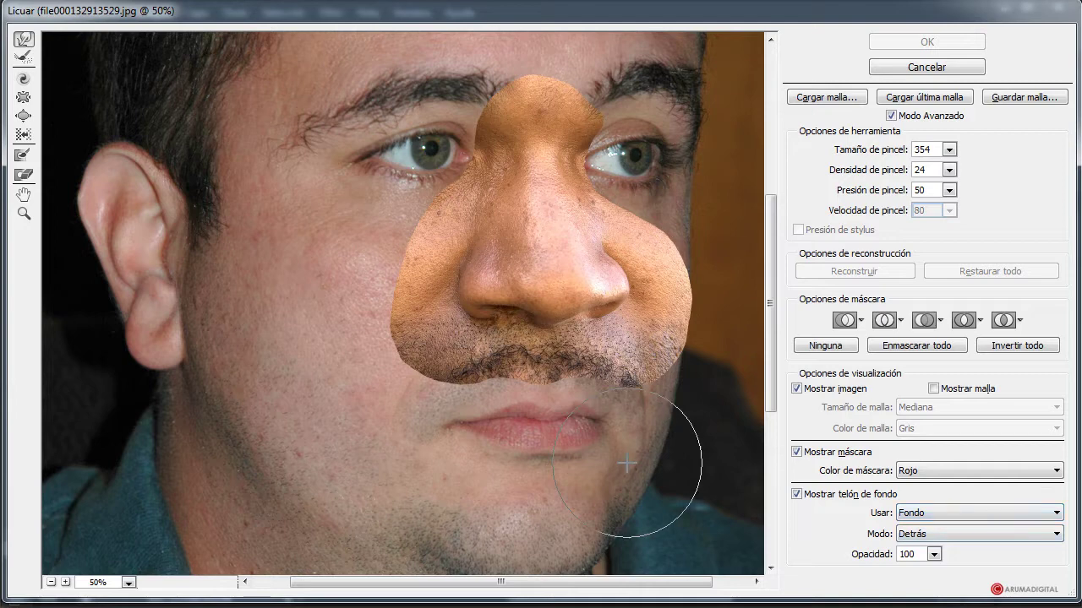
- Lower the backdrop opacity to 59 so the original nose shows through the pasted one
{"action": "left_click", "coordinate": [933, 554]}
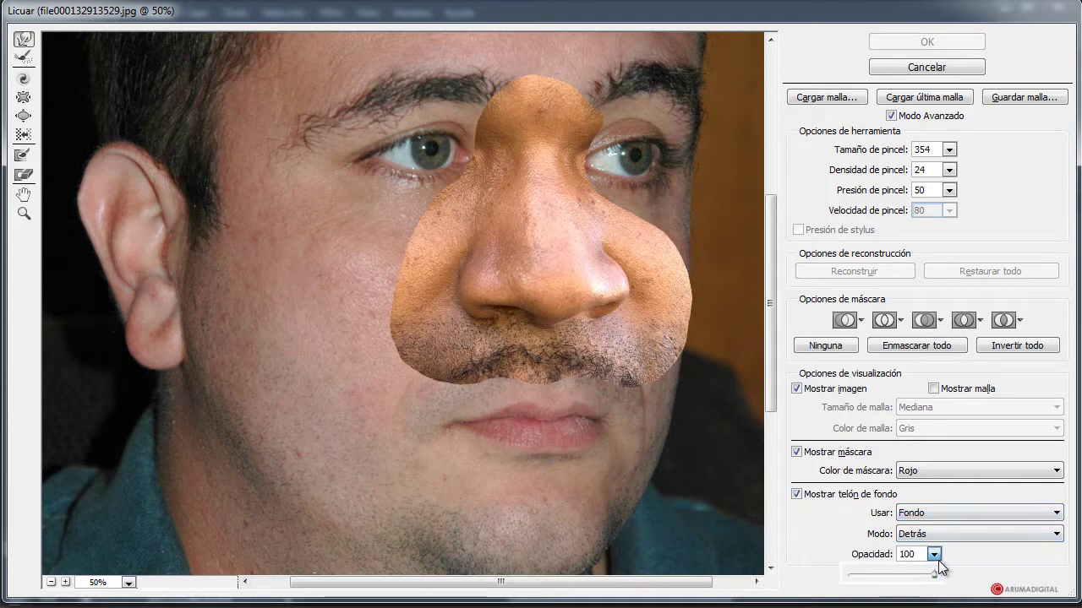
{"action": "left_click_drag", "start_coordinate": [935, 575], "coordinate": [899, 576]}
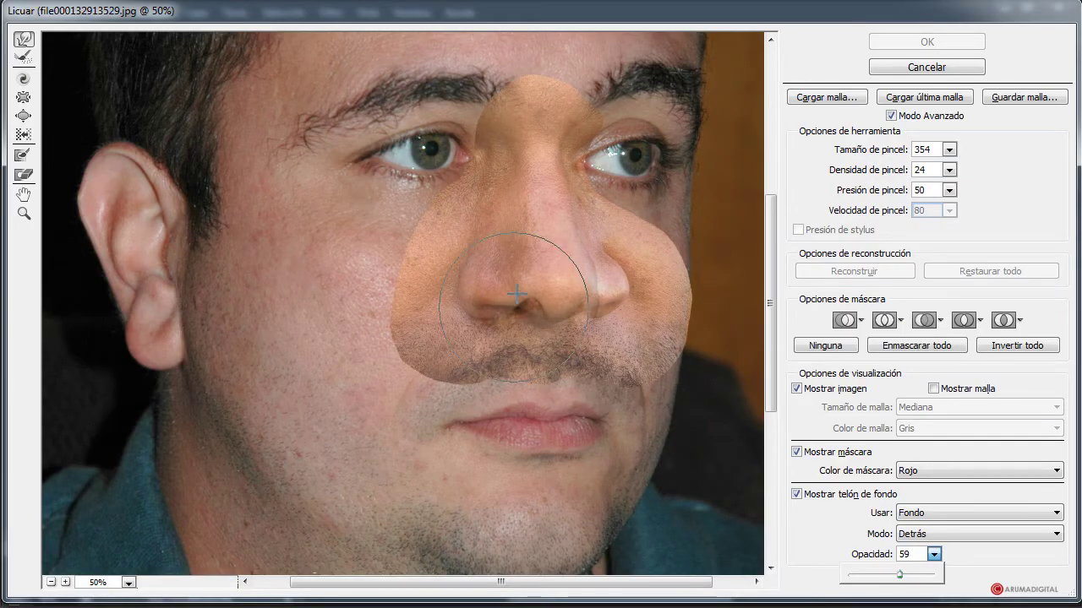
{"action": "left_click", "coordinate": [492, 274]}
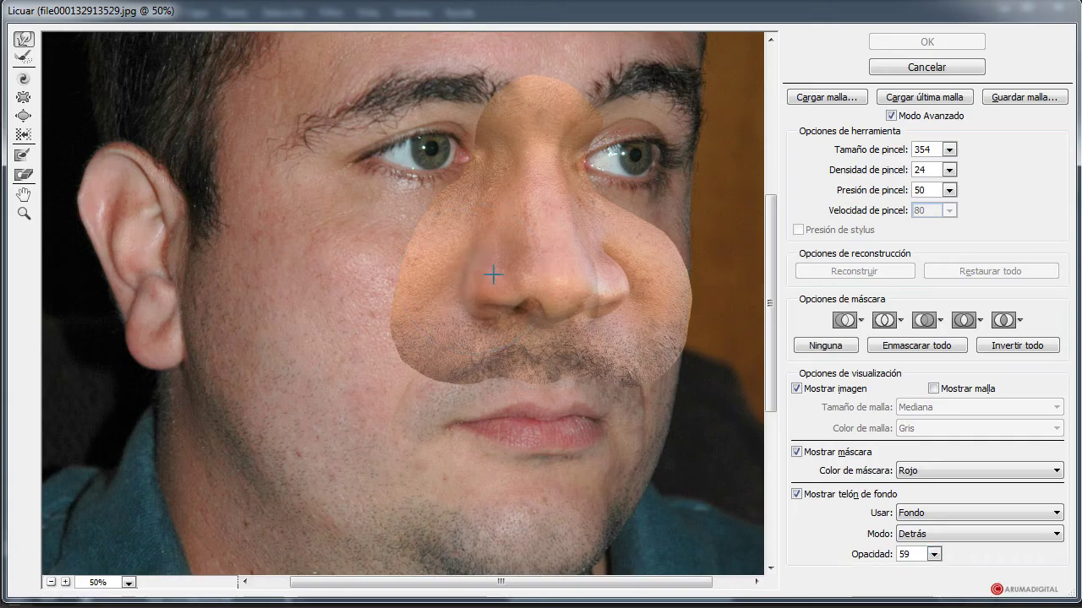
- Warp both nostrils of the pasted nose inward to match the narrower nose underneath
{"action": "left_click_drag", "start_coordinate": [498, 273], "coordinate": [490, 261]}
{"action": "mouse_move", "coordinate": [481, 302]}
{"action": "left_mouse_down"}
{"action": "mouse_move", "coordinate": [475, 268]}
{"action": "mouse_move", "coordinate": [520, 315]}
{"action": "mouse_move", "coordinate": [540, 291]}
{"action": "mouse_move", "coordinate": [513, 305]}
{"action": "left_mouse_up"}
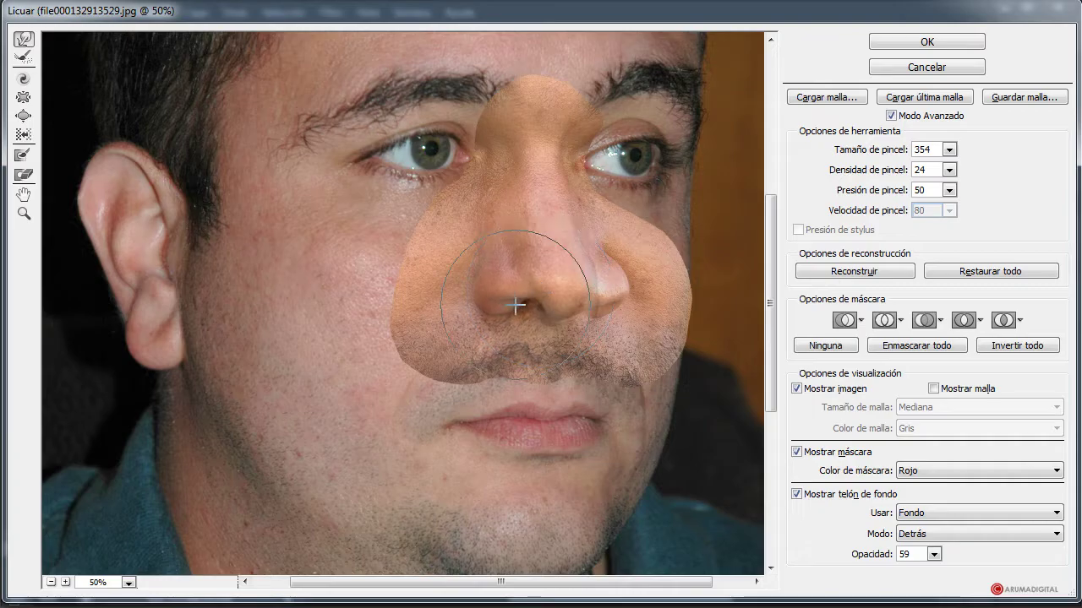
{"action": "mouse_move", "coordinate": [588, 303]}
{"action": "left_mouse_down"}
{"action": "mouse_move", "coordinate": [614, 304]}
{"action": "mouse_move", "coordinate": [601, 296]}
{"action": "mouse_move", "coordinate": [619, 288]}
{"action": "mouse_move", "coordinate": [586, 307]}
{"action": "mouse_move", "coordinate": [592, 299]}
{"action": "left_mouse_up"}
{"action": "mouse_move", "coordinate": [585, 302]}
{"action": "left_mouse_down"}
{"action": "mouse_move", "coordinate": [551, 322]}
{"action": "mouse_move", "coordinate": [567, 331]}
{"action": "mouse_move", "coordinate": [589, 303]}
{"action": "mouse_move", "coordinate": [619, 302]}
{"action": "mouse_move", "coordinate": [622, 283]}
{"action": "mouse_move", "coordinate": [611, 248]}
{"action": "mouse_move", "coordinate": [576, 215]}
{"action": "left_mouse_up"}
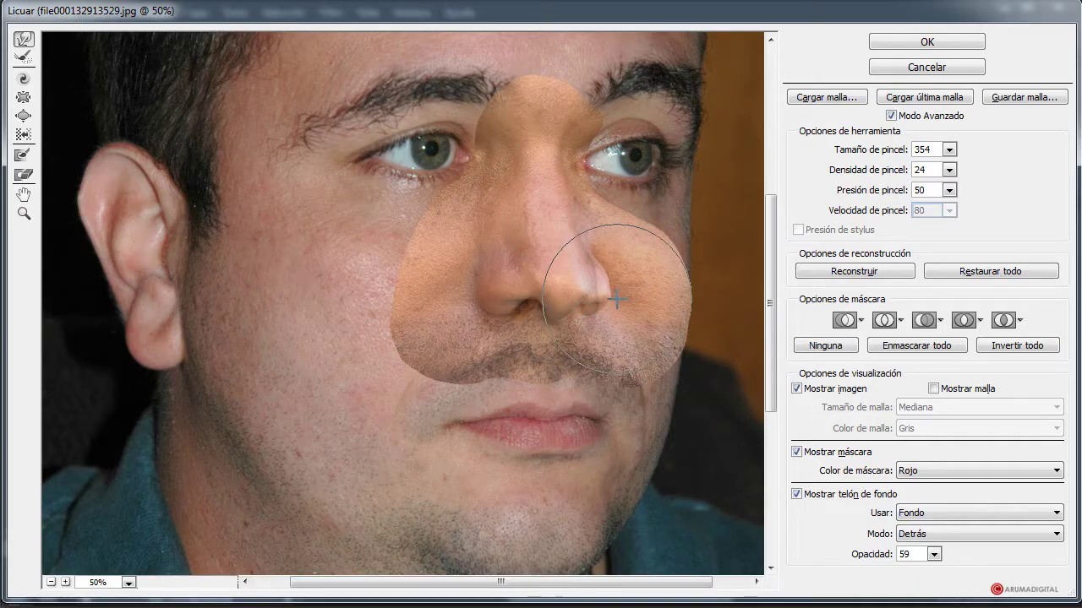
- Refine the base and far nostril of the pasted nose to follow the face's own nose, and apply Liquify
{"action": "left_click_drag", "start_coordinate": [617, 300], "coordinate": [618, 361]}
{"action": "left_click_drag", "start_coordinate": [553, 334], "coordinate": [568, 325]}
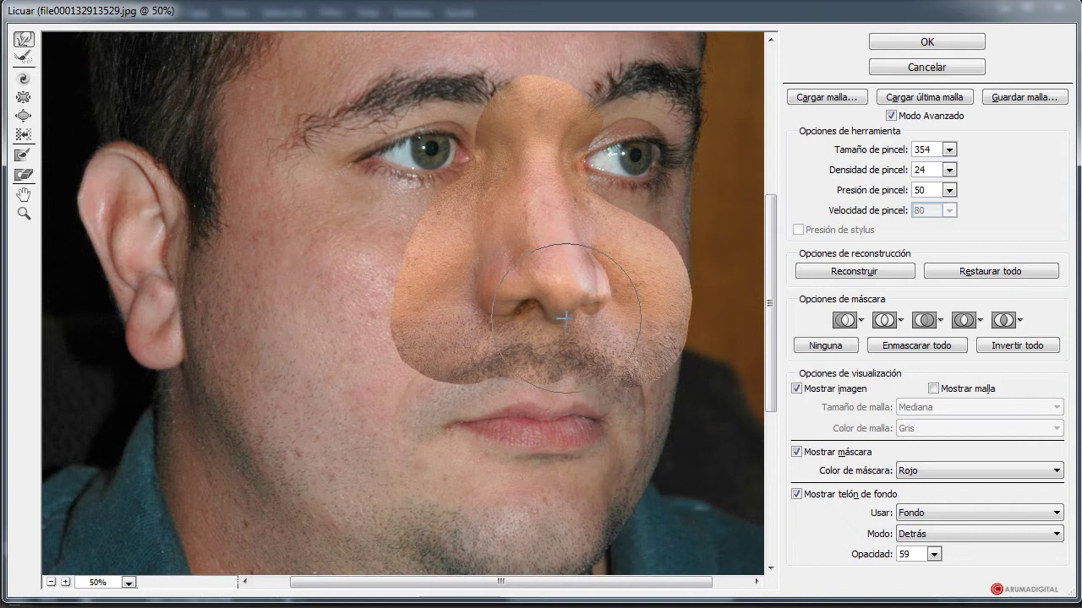
{"action": "left_click_drag", "start_coordinate": [607, 292], "coordinate": [678, 395]}
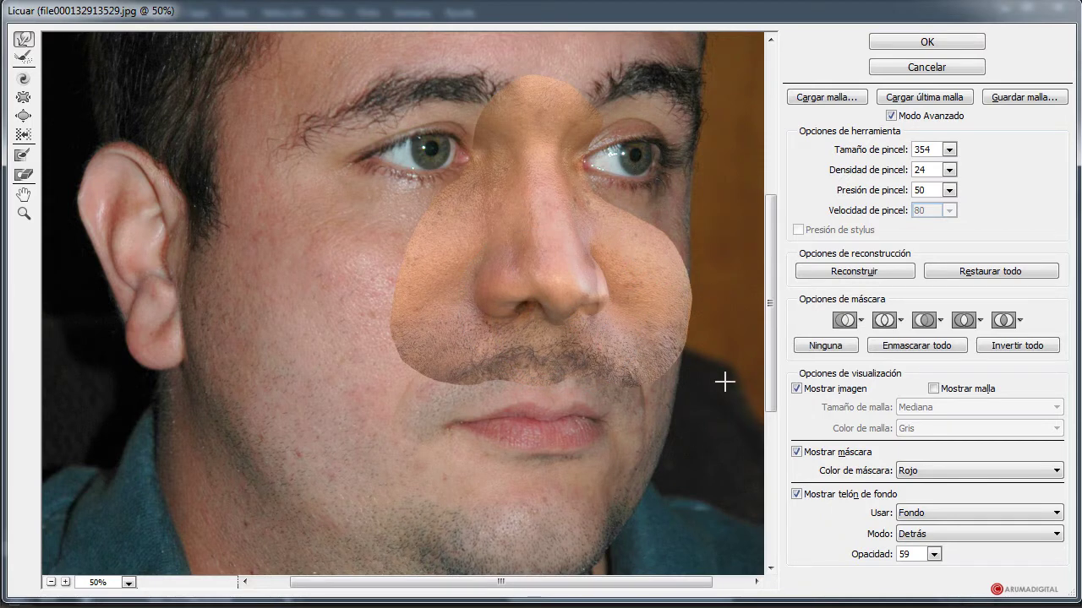
{"action": "left_click", "coordinate": [936, 41]}
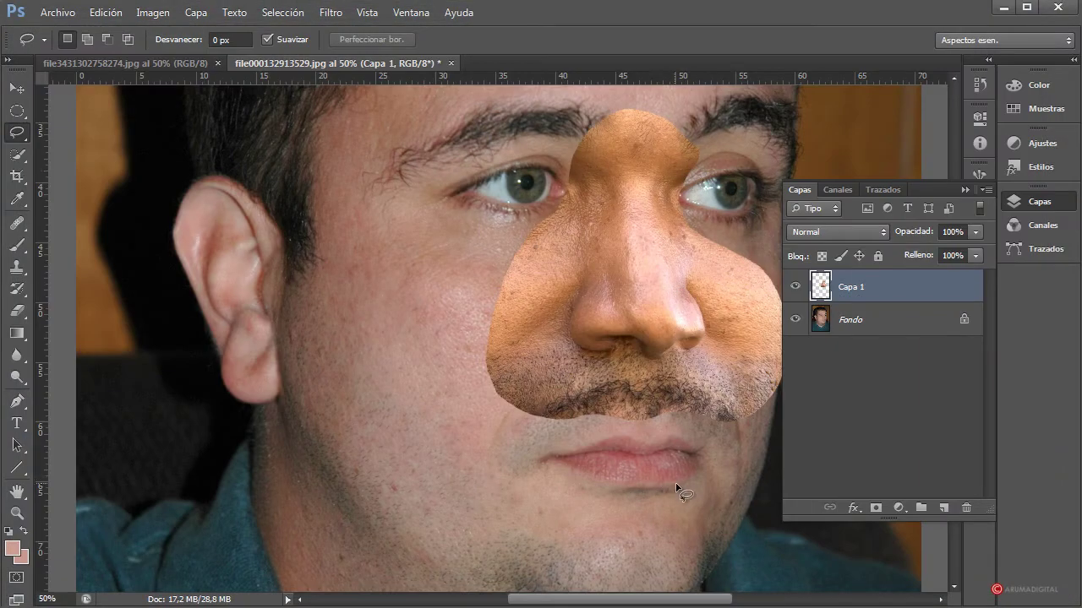
- Switch to the source portrait file3431302758274.jpg and deselect the nose area
{"action": "scroll", "coordinate": [680, 489], "scroll_direction": "up", "scroll_amount": 1}
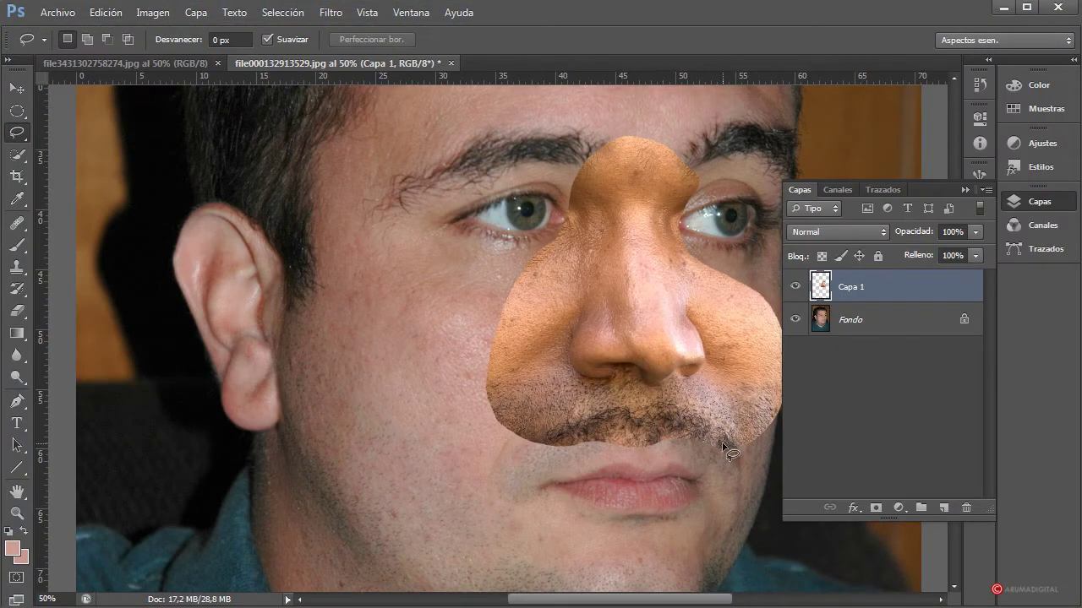
{"action": "scroll", "coordinate": [744, 449], "scroll_direction": "down", "scroll_amount": 3}
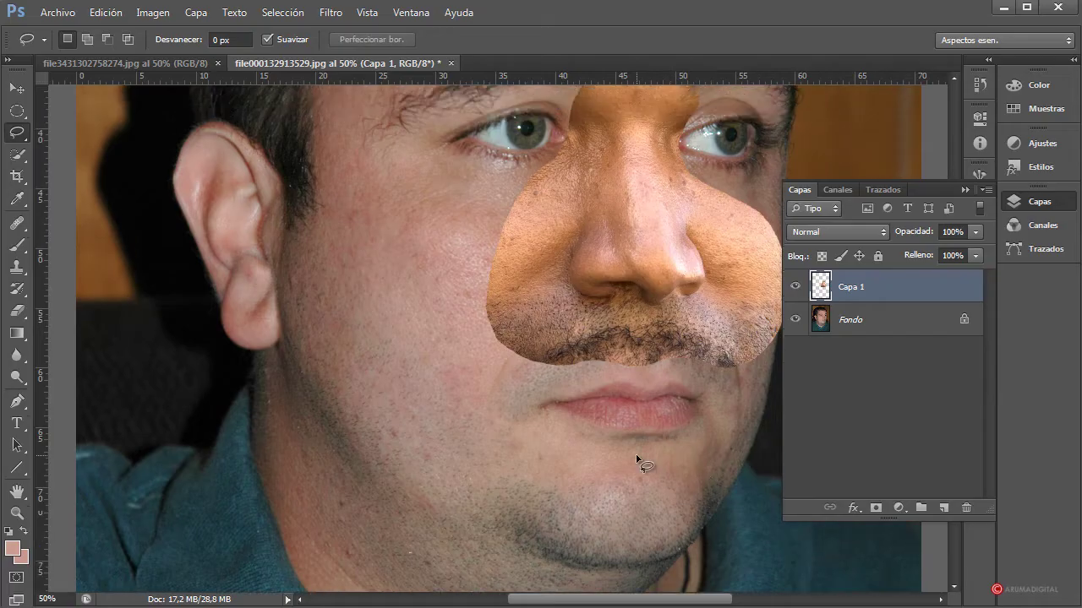
{"action": "left_click", "coordinate": [169, 64]}
{"action": "scroll", "coordinate": [616, 314], "scroll_direction": "down", "scroll_amount": 2}
{"action": "scroll", "coordinate": [627, 302], "scroll_direction": "up", "scroll_amount": 2}
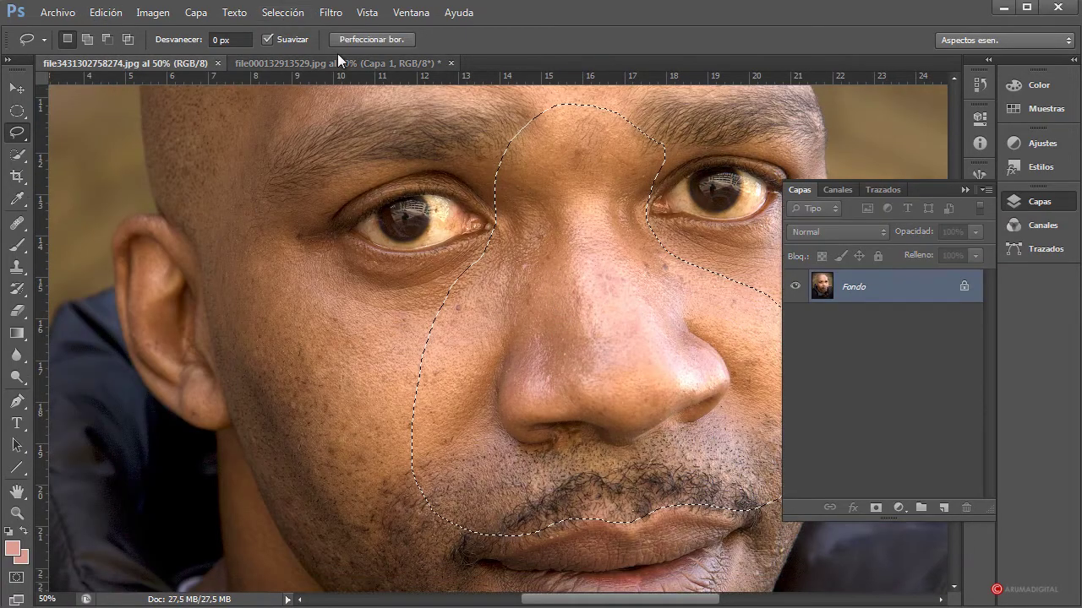
{"action": "left_click", "coordinate": [281, 13]}
{"action": "left_click", "coordinate": [303, 47]}
- Outline the moustache, mouth and chin just below the nose with a freehand lasso selection and copy it
{"action": "scroll", "coordinate": [491, 338], "scroll_direction": "down", "scroll_amount": 6}
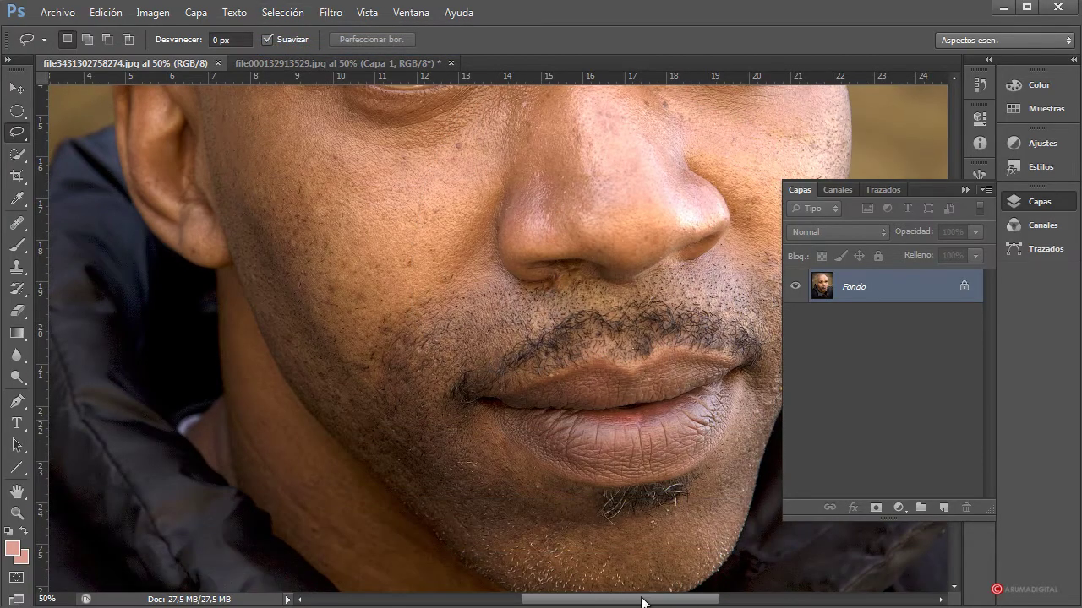
{"action": "left_click_drag", "start_coordinate": [642, 602], "coordinate": [681, 602]}
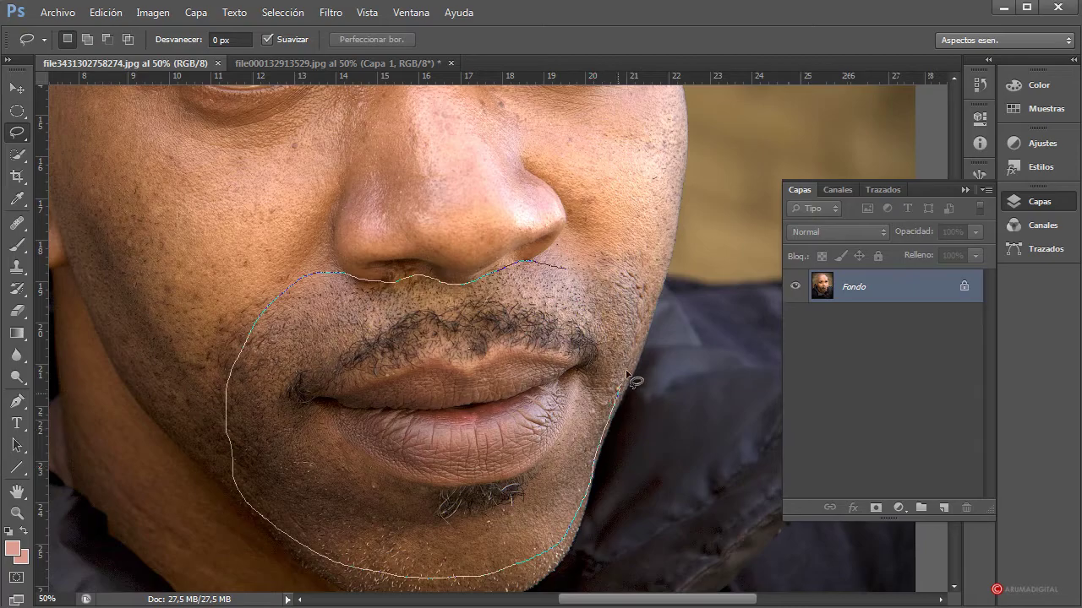
{"action": "left_click_drag", "start_coordinate": [583, 393], "coordinate": [586, 395]}
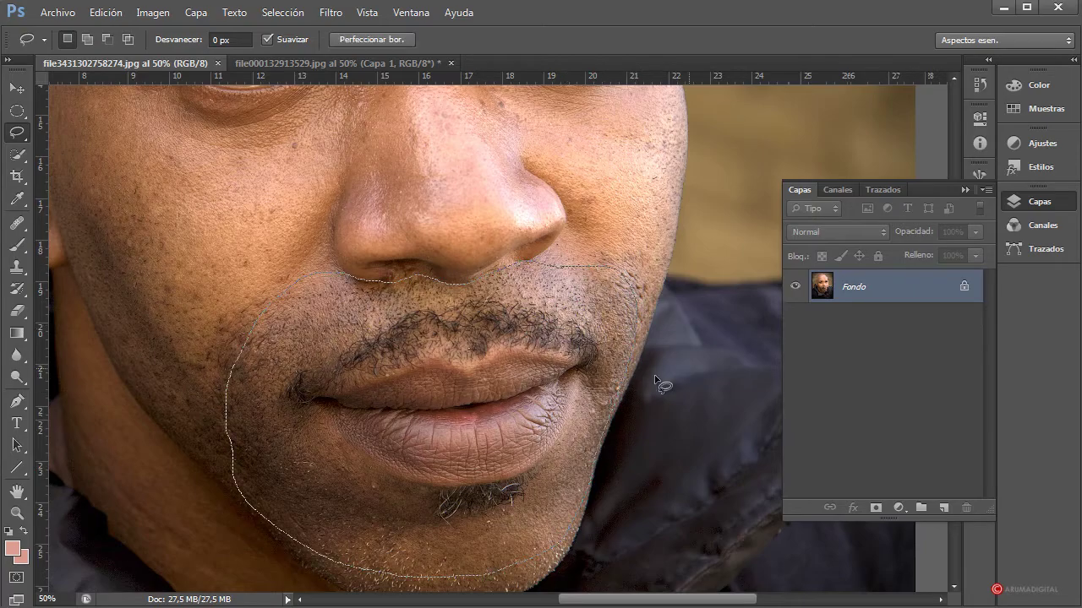
{"action": "key", "text": "ctrl+c"}
- Paste the copied mouth into file000132913529.jpg as a new layer, converting the colours to keep their appearance
{"action": "left_click", "coordinate": [434, 69]}
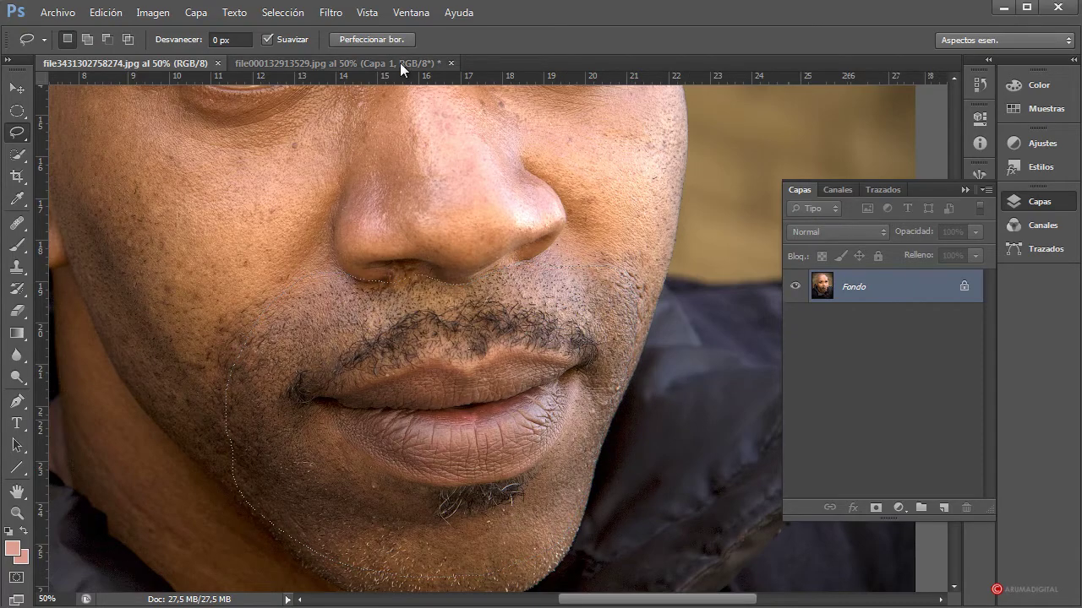
{"action": "key", "text": "ctrl+v"}
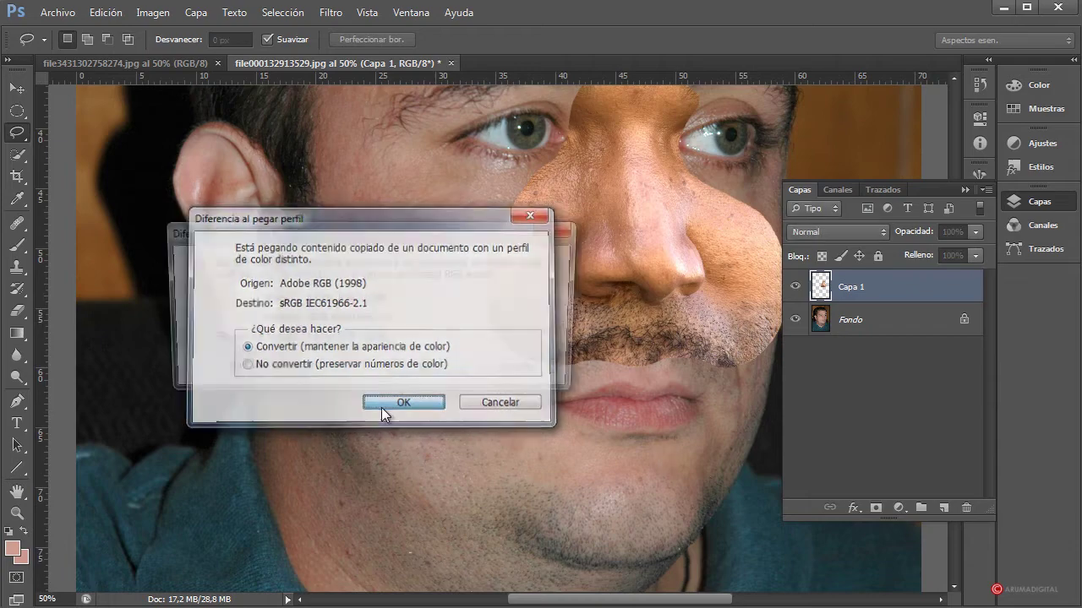
{"action": "left_click", "coordinate": [381, 405]}
{"action": "left_click", "coordinate": [427, 374]}
{"action": "scroll", "coordinate": [487, 331], "scroll_direction": "right", "scroll_amount": 3}
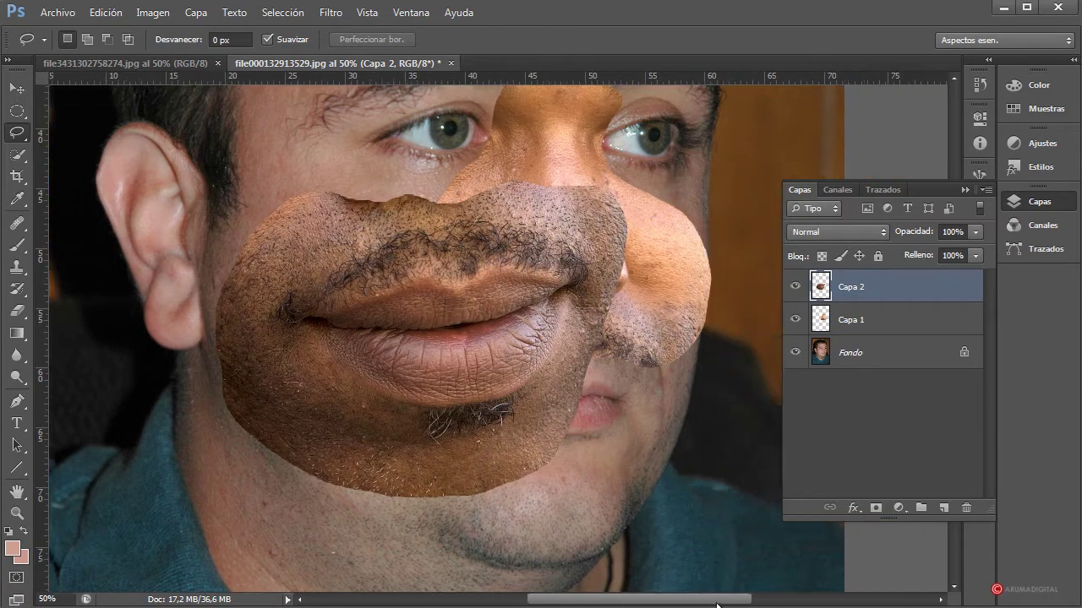
- Free-transform the pasted mouth, rotating it about 6.45° and moving it below the pasted nose
{"action": "right_click", "coordinate": [487, 332]}
{"action": "left_click", "coordinate": [558, 480]}
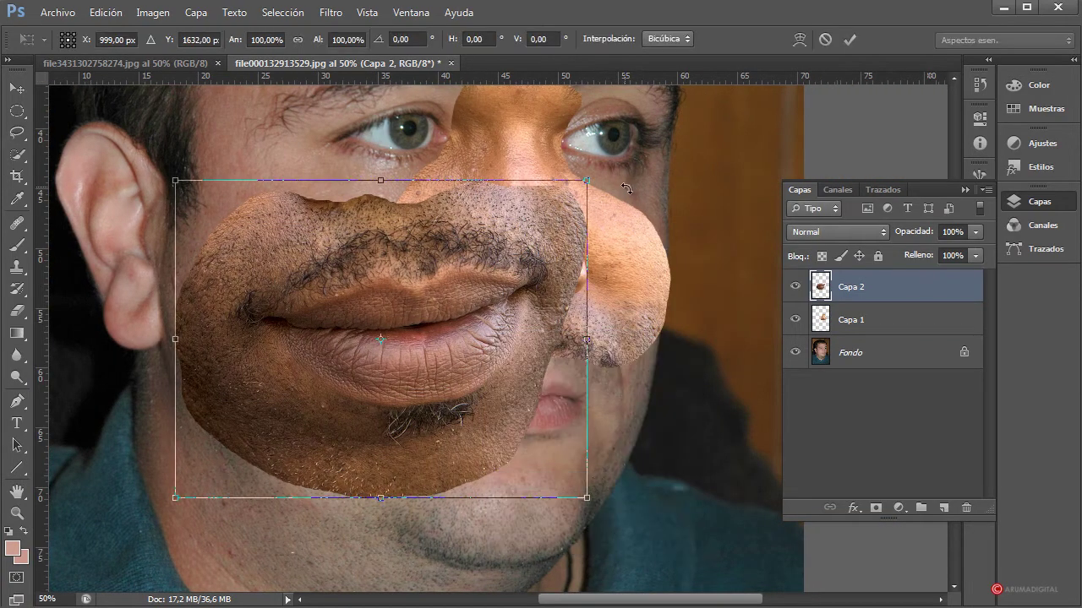
{"action": "left_click_drag", "start_coordinate": [616, 193], "coordinate": [633, 217]}
{"action": "left_click_drag", "start_coordinate": [506, 331], "coordinate": [629, 405]}
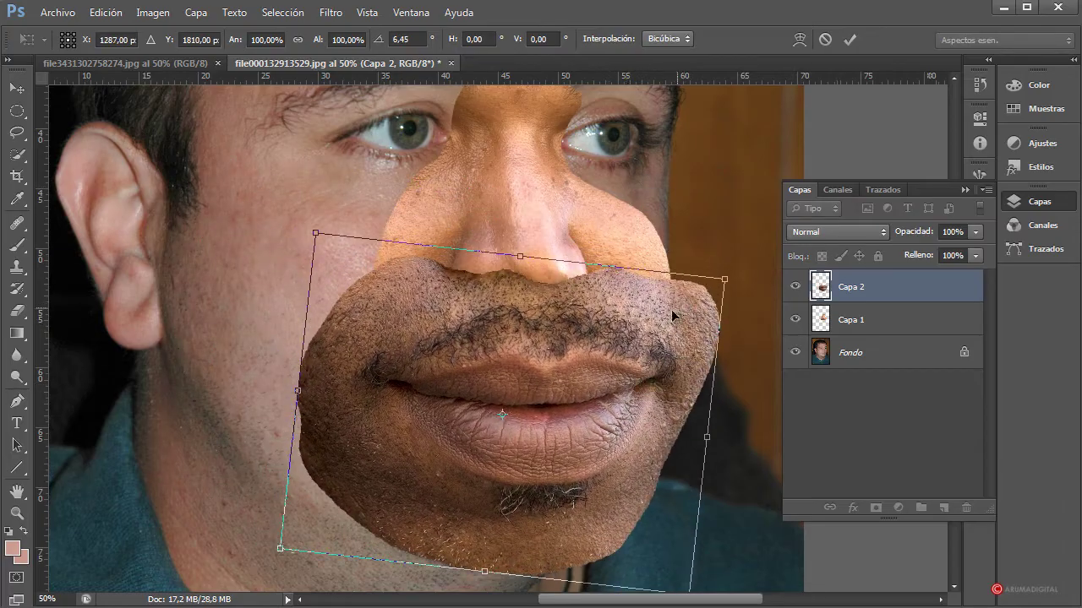
- Scale the pasted mouth proportionally to about 60% and centre it over the face's own mouth
{"action": "left_click_drag", "start_coordinate": [722, 279], "coordinate": [653, 322]}
{"action": "mouse_move", "coordinate": [562, 390]}
{"action": "left_mouse_down"}
{"action": "mouse_move", "coordinate": [684, 387]}
{"action": "mouse_move", "coordinate": [545, 398]}
{"action": "left_mouse_up"}
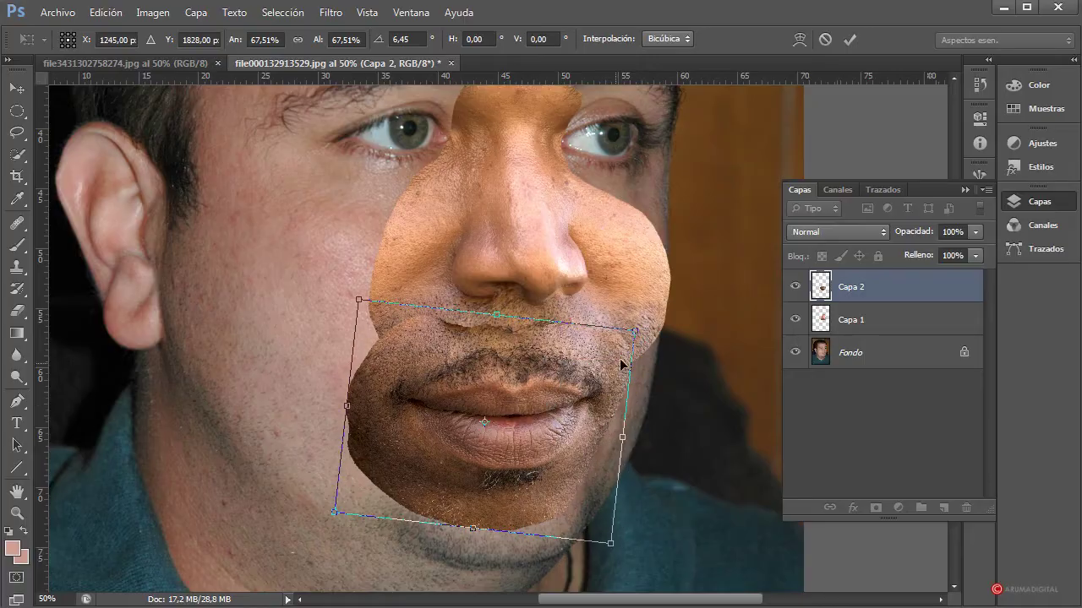
{"action": "left_click_drag", "start_coordinate": [626, 336], "coordinate": [617, 342]}
- Lower the mouth layer's opacity to 65%, align it with the lips underneath, scale it to about 63.5% and commit the transform
{"action": "left_click", "coordinate": [976, 232]}
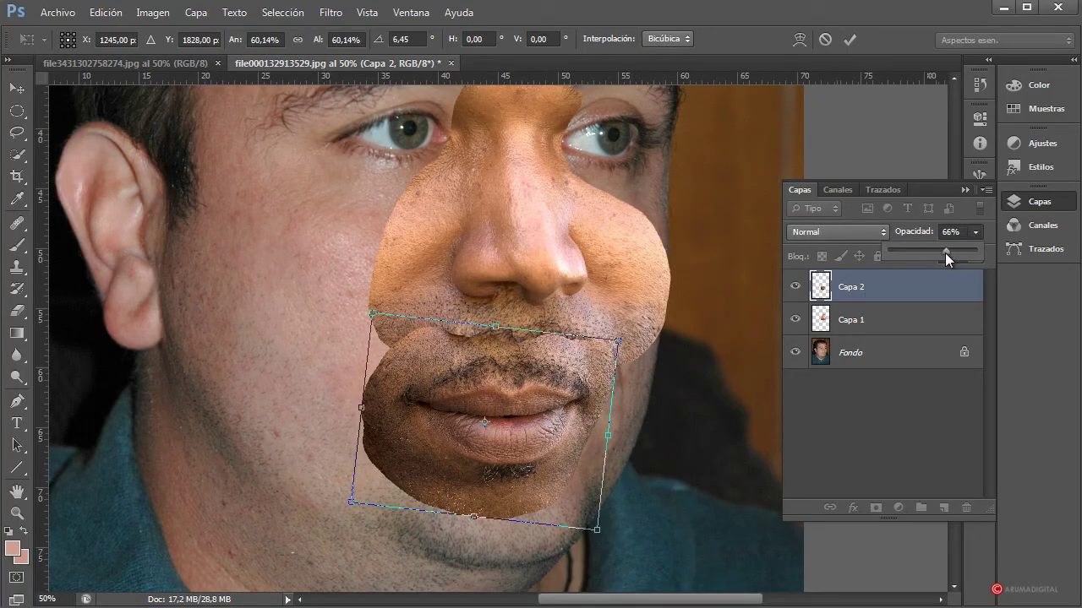
{"action": "left_click_drag", "start_coordinate": [945, 253], "coordinate": [944, 253]}
{"action": "mouse_move", "coordinate": [545, 378]}
{"action": "left_mouse_down"}
{"action": "mouse_move", "coordinate": [566, 369]}
{"action": "mouse_move", "coordinate": [548, 377]}
{"action": "left_mouse_up"}
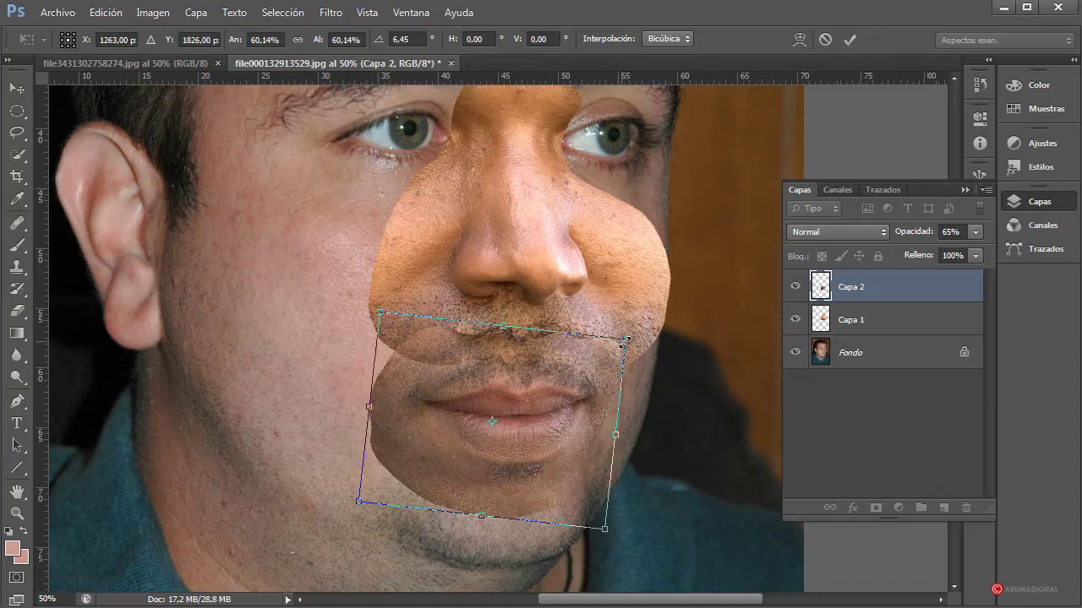
{"action": "left_click_drag", "start_coordinate": [624, 342], "coordinate": [631, 342]}
{"action": "key", "text": "Return"}
{"action": "key", "text": "l"}
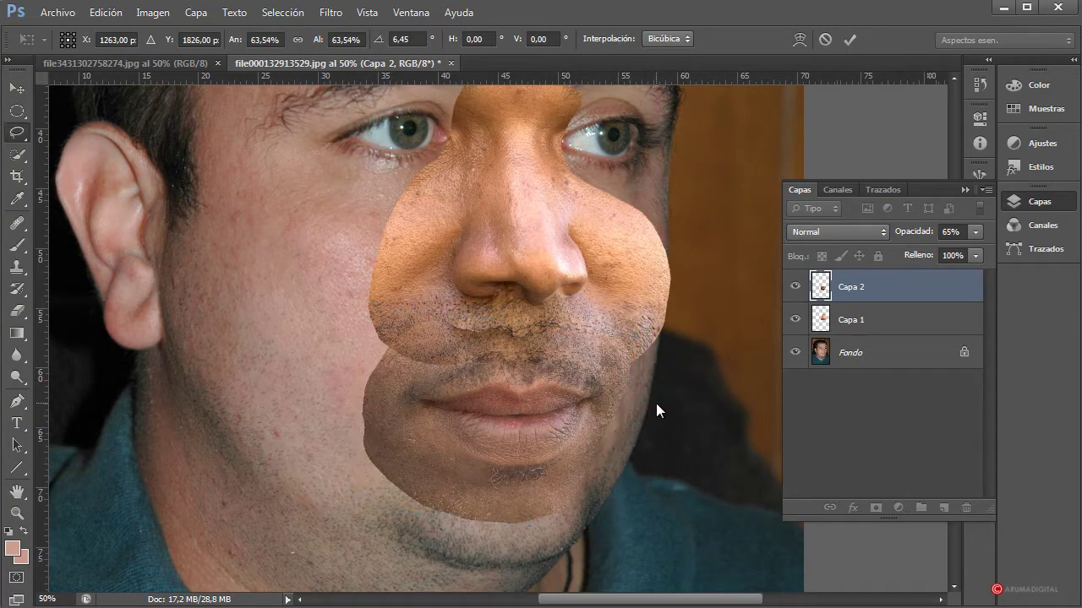
- Restore the opacity of the mouth layer Capa 2 to 100%
{"action": "key", "text": "0"}
{"action": "left_click", "coordinate": [975, 232]}
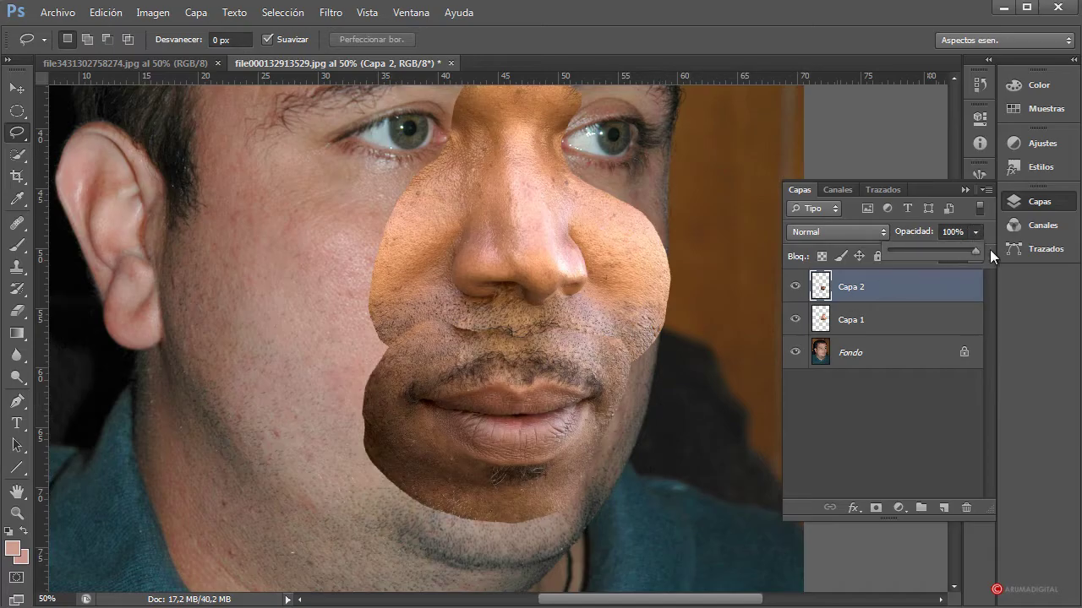
{"action": "left_click", "coordinate": [916, 297]}
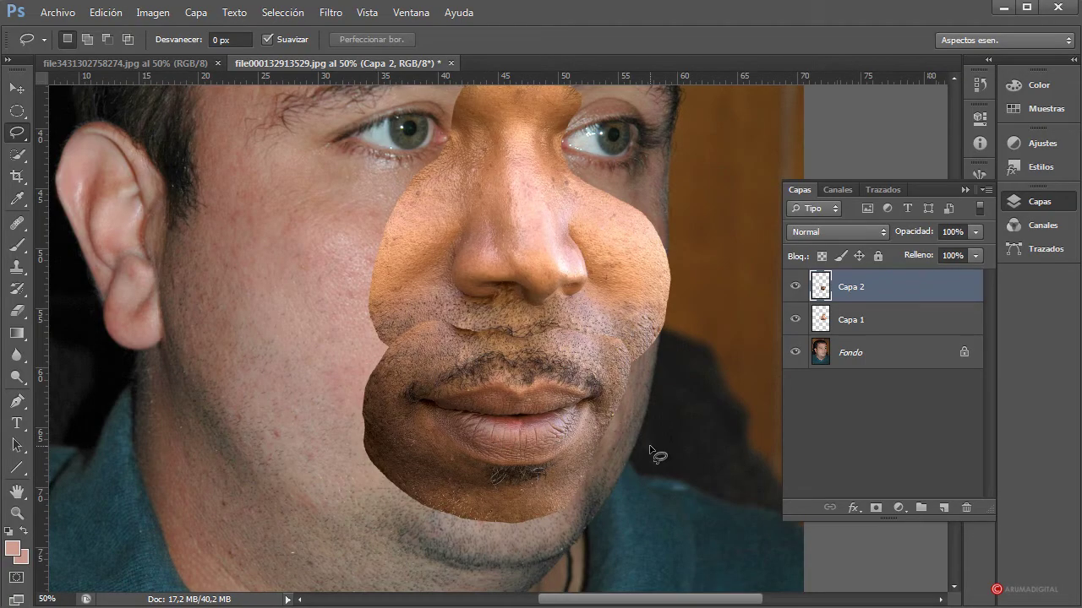
- Open the mouth layer in Liquify and warp the skin between nose and moustache with a brush size of 158
{"action": "left_click", "coordinate": [326, 17]}
{"action": "left_click", "coordinate": [381, 127]}
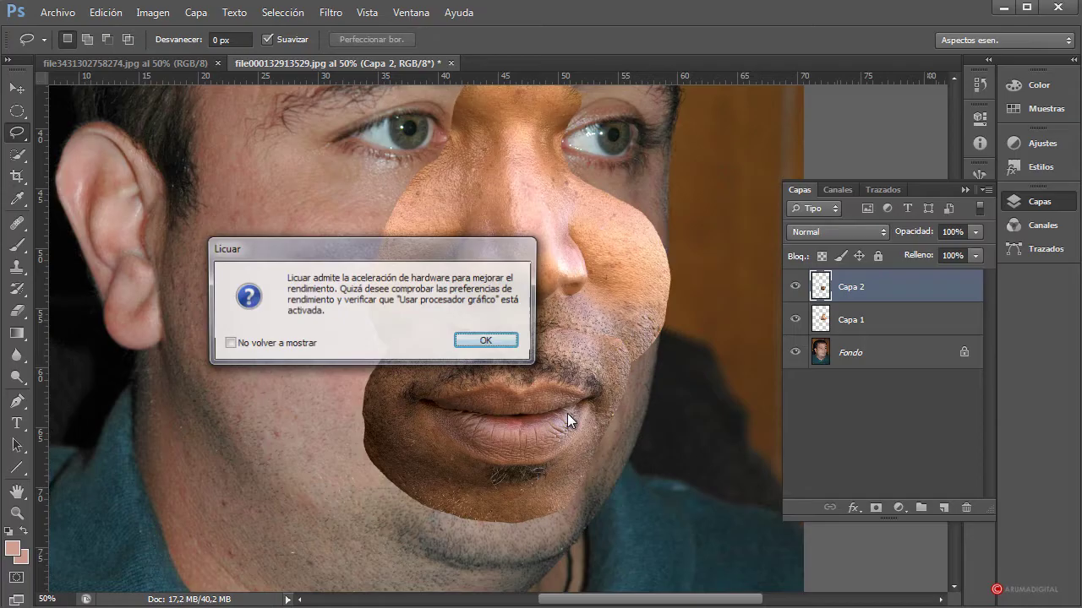
{"action": "left_click", "coordinate": [480, 341]}
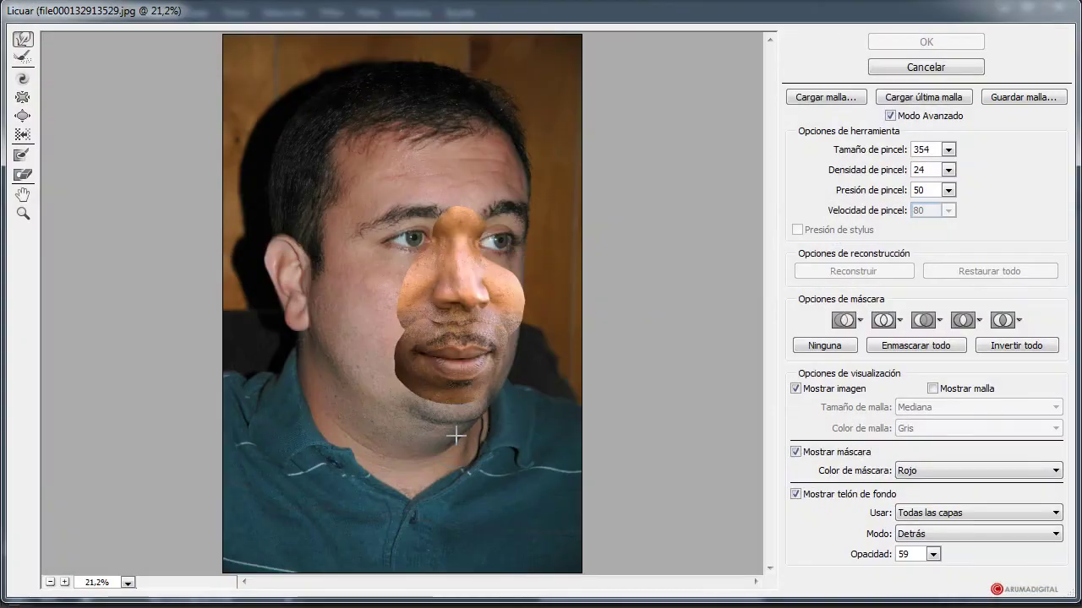
{"action": "left_click", "coordinate": [118, 583]}
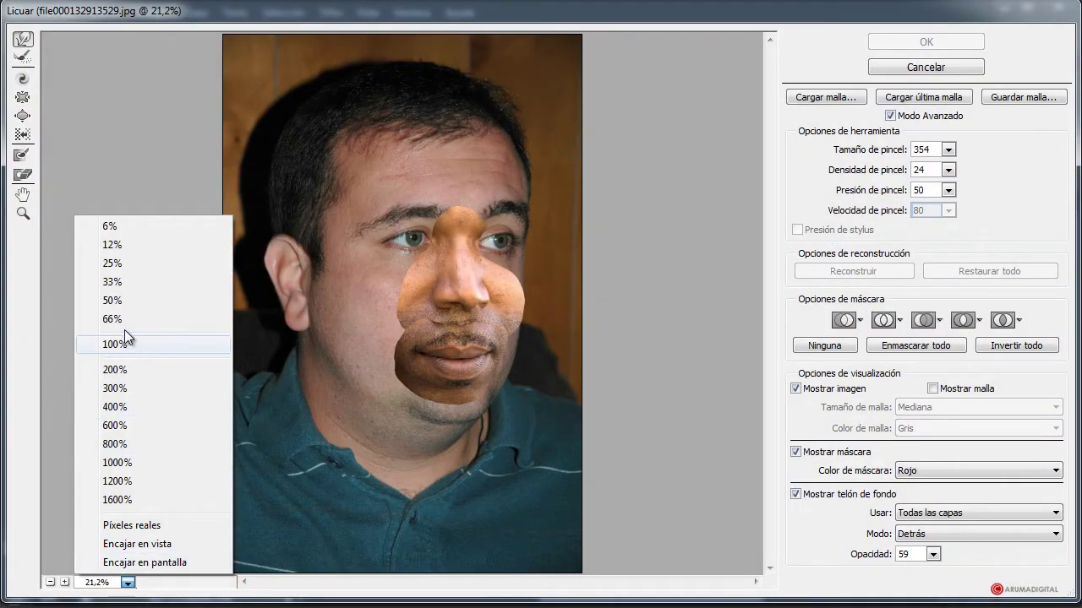
{"action": "left_click", "coordinate": [124, 300]}
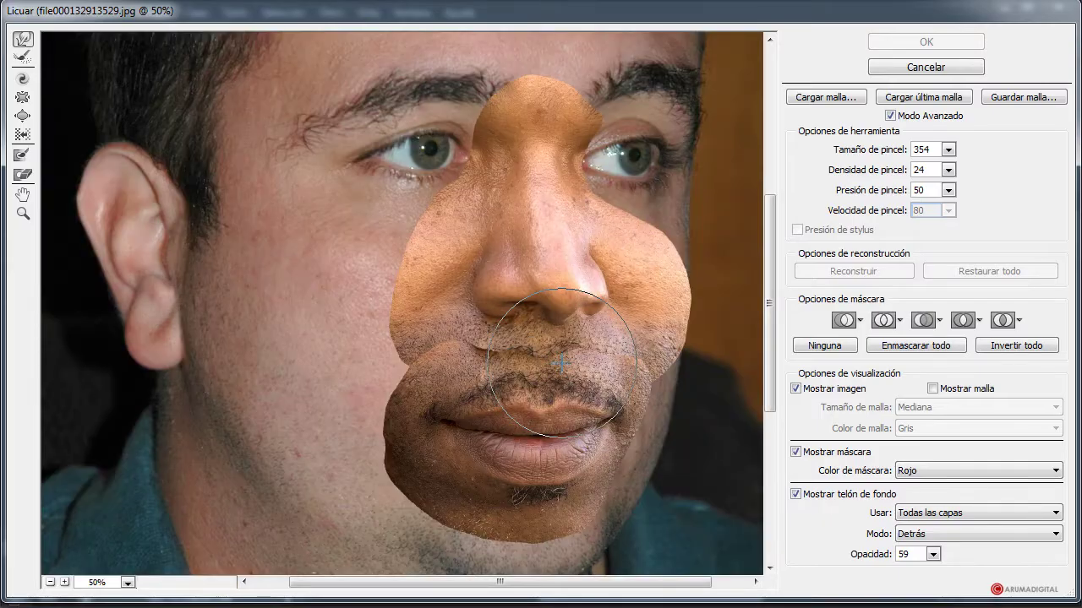
{"action": "right_click", "coordinate": [535, 365], "text": "alt"}
{"action": "key", "text": "bracketleft"}
{"action": "key", "text": "bracketleft"}
{"action": "key", "text": "bracketleft"}
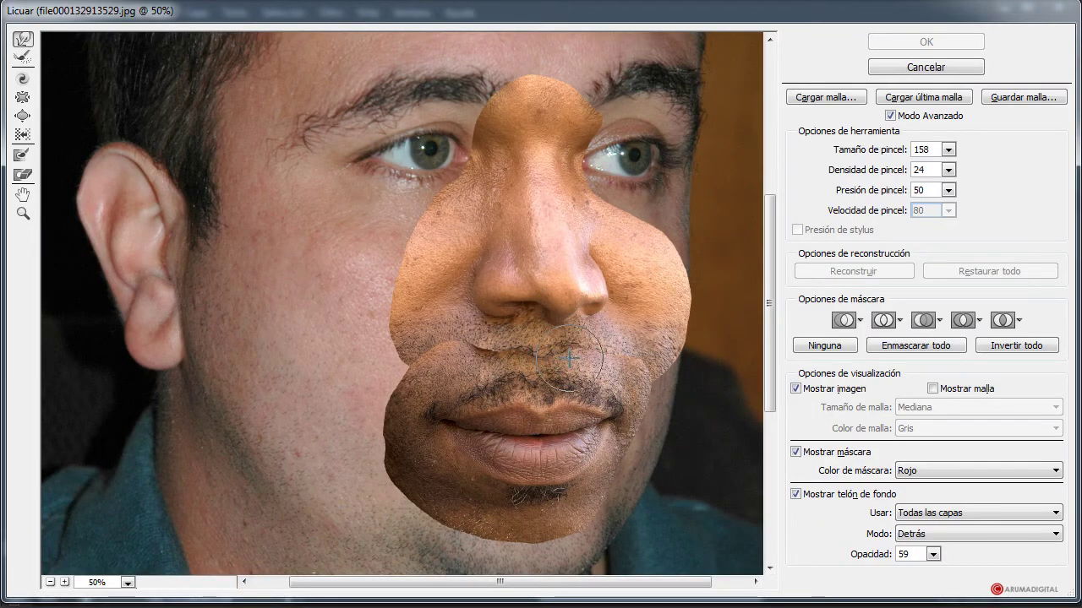
{"action": "left_click_drag", "start_coordinate": [570, 341], "coordinate": [504, 346]}
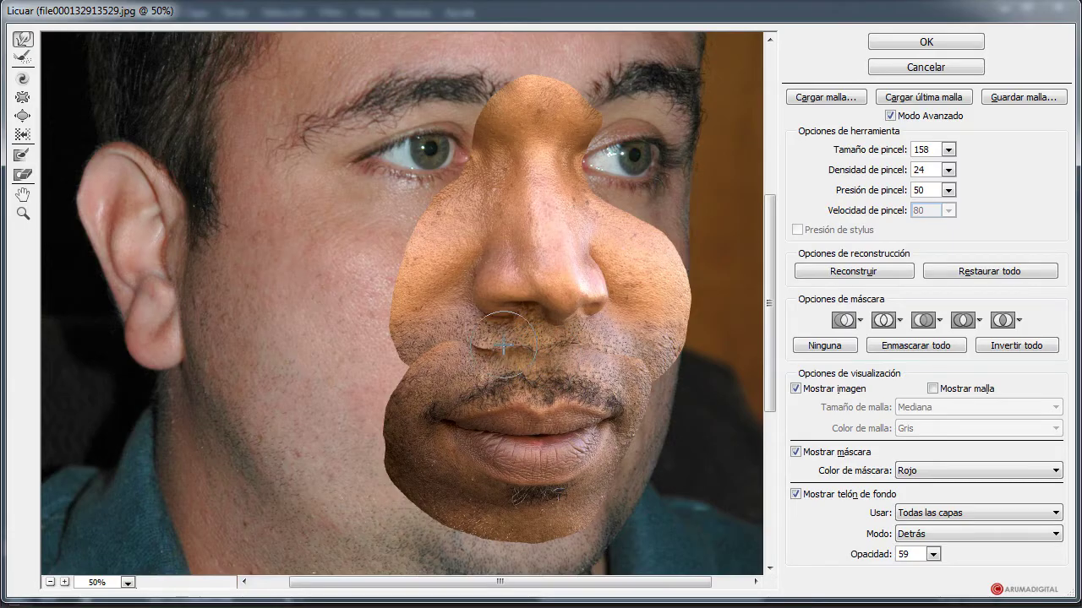
- Enlarge the warp brush to 318 while reshaping the moustache, lips and chin beard of the pasted mouth
{"action": "key", "text": "bracketright"}
{"action": "key", "text": "bracketright"}
{"action": "key", "text": "bracketright"}
{"action": "key", "text": "bracketright"}
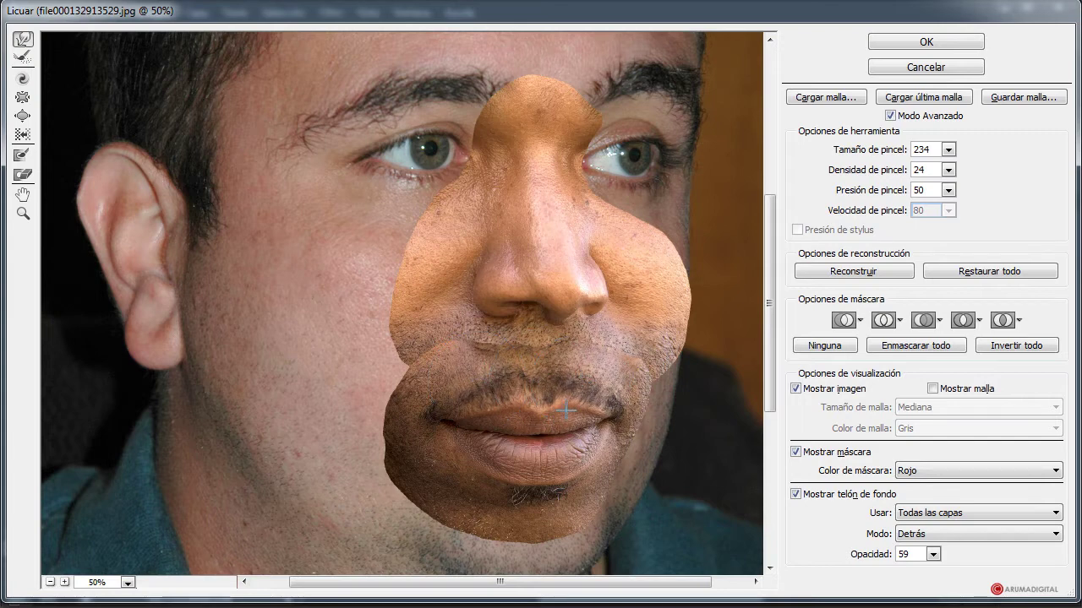
{"action": "key", "text": "bracketright"}
{"action": "key", "text": "bracketright"}
{"action": "key", "text": "bracketright"}
{"action": "key", "text": "bracketright"}
{"action": "key", "text": "bracketright"}
{"action": "key", "text": "bracketright"}
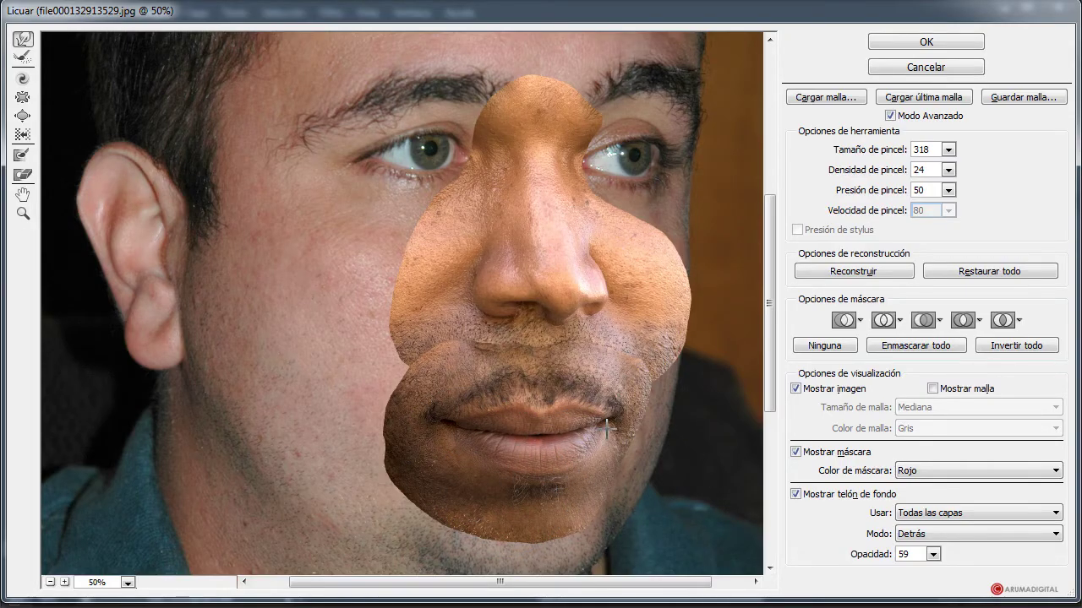
- Set the Liquify backdrop to the Fondo layer and its opacity to 41
{"action": "left_click", "coordinate": [945, 514]}
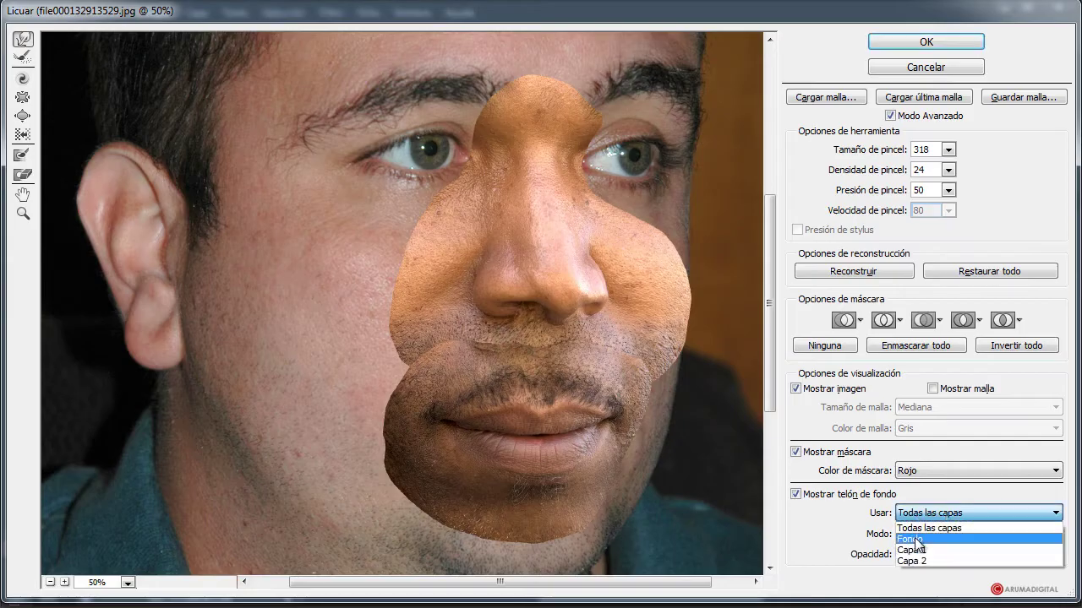
{"action": "left_click", "coordinate": [921, 539]}
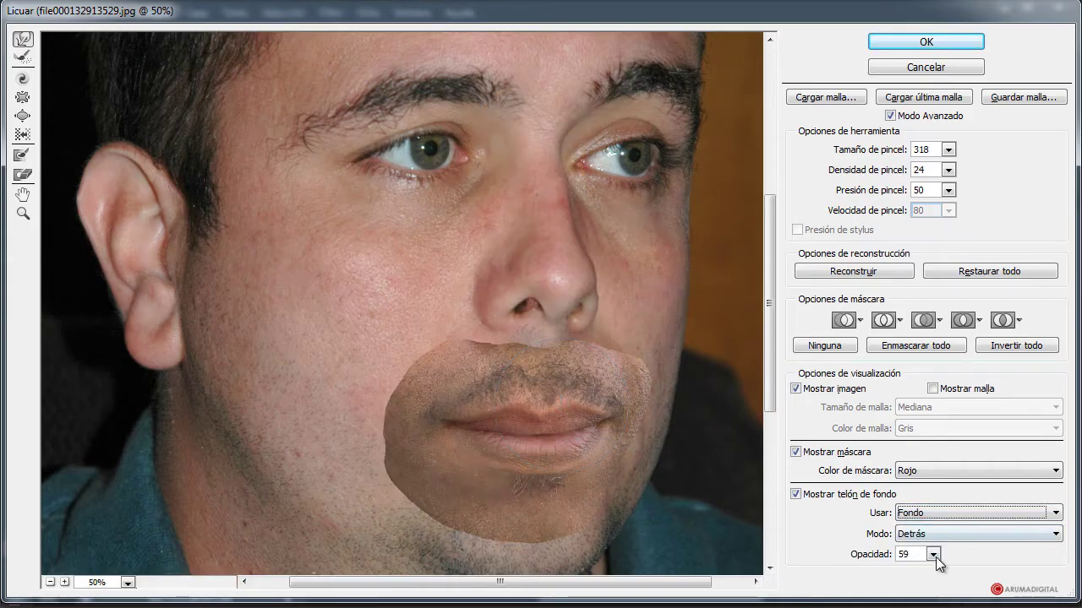
{"action": "left_click", "coordinate": [933, 554]}
{"action": "left_click_drag", "start_coordinate": [929, 573], "coordinate": [883, 581]}
- Warp the pasted lips and moustache to match the mouth underneath, enlarging the brush to 430, and apply Liquify
{"action": "mouse_move", "coordinate": [557, 429]}
{"action": "left_mouse_down"}
{"action": "mouse_move", "coordinate": [569, 436]}
{"action": "mouse_move", "coordinate": [553, 369]}
{"action": "mouse_move", "coordinate": [552, 445]}
{"action": "mouse_move", "coordinate": [550, 430]}
{"action": "mouse_move", "coordinate": [509, 443]}
{"action": "mouse_move", "coordinate": [509, 424]}
{"action": "mouse_move", "coordinate": [554, 432]}
{"action": "left_mouse_up"}
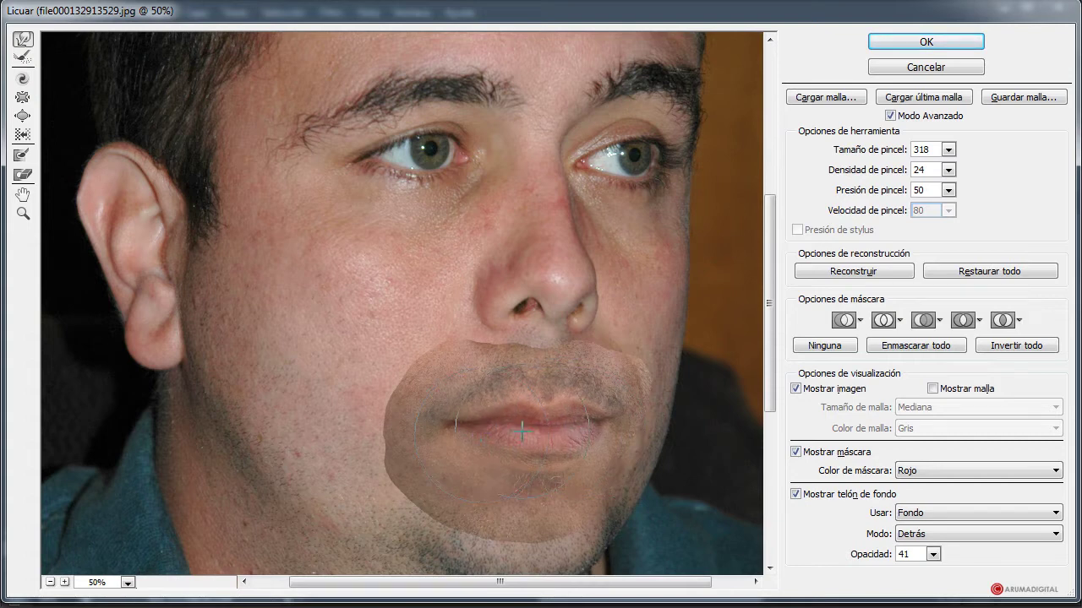
{"action": "mouse_move", "coordinate": [558, 422]}
{"action": "left_mouse_down"}
{"action": "mouse_move", "coordinate": [585, 425]}
{"action": "mouse_move", "coordinate": [499, 435]}
{"action": "left_mouse_up"}
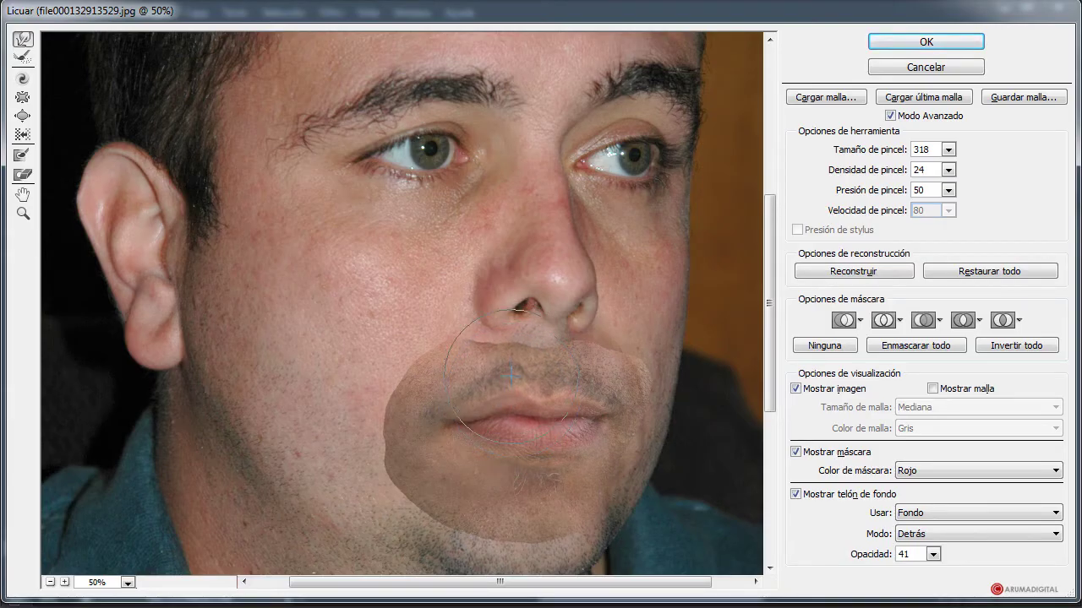
{"action": "key", "text": "bracketright"}
{"action": "key", "text": "bracketright"}
{"action": "key", "text": "bracketright"}
{"action": "key", "text": "bracketright"}
{"action": "key", "text": "bracketright"}
{"action": "key", "text": "bracketright"}
{"action": "key", "text": "bracketleft"}
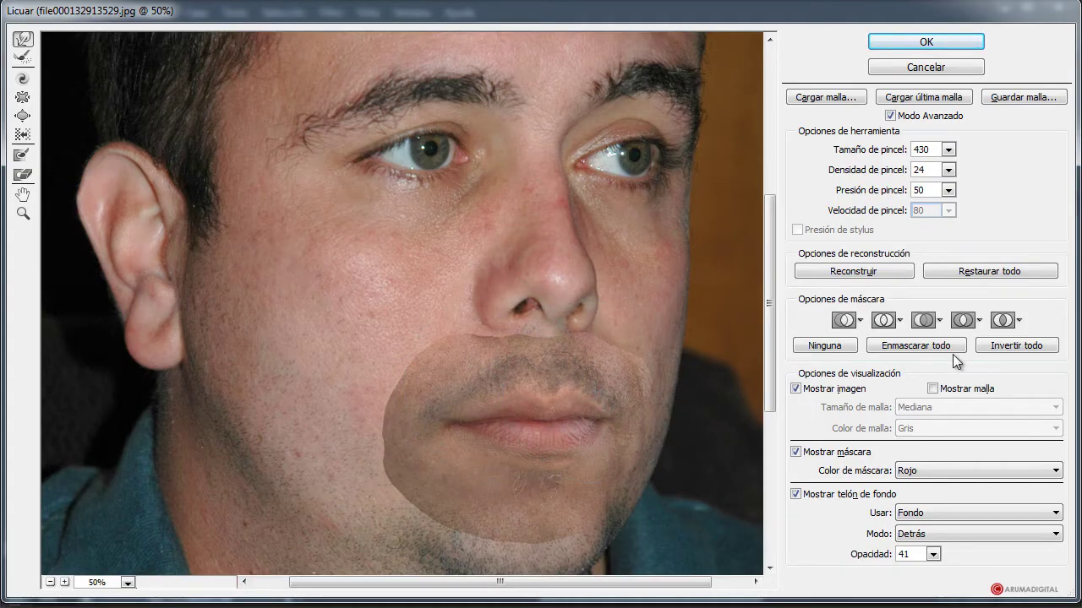
{"action": "left_click", "coordinate": [925, 42]}
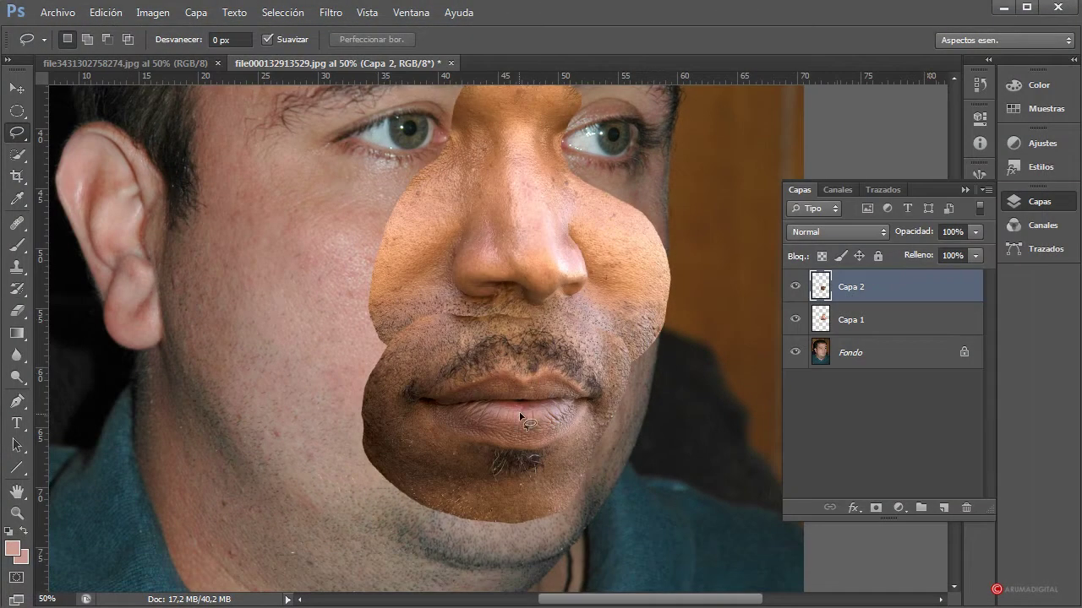
- Erase the upper edge of the pasted mouth layer below the nose and across both cheeks with a 199 px Eraser
{"action": "left_click", "coordinate": [17, 310]}
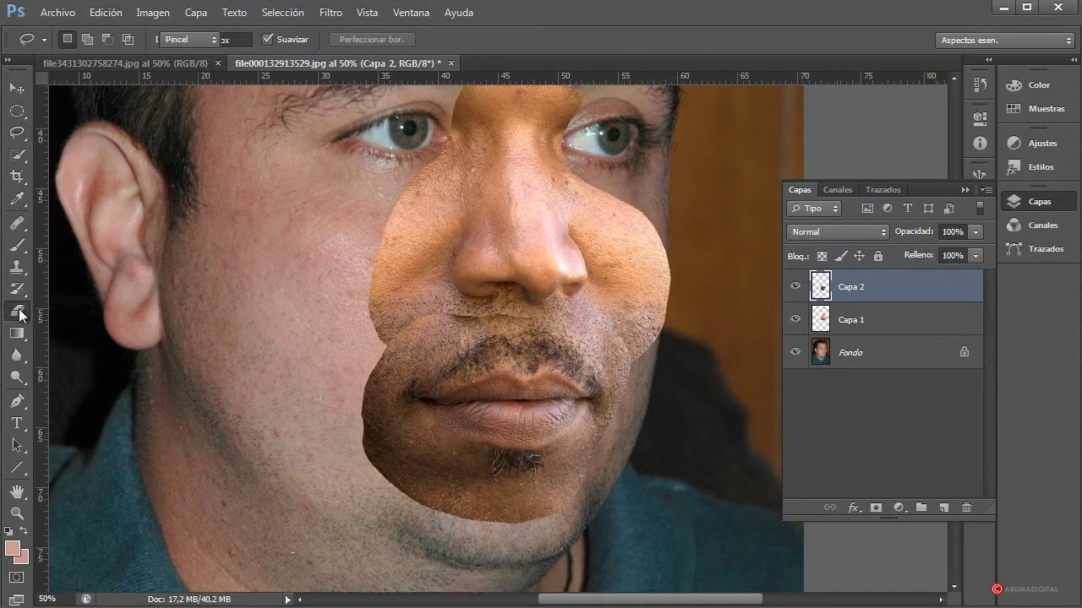
{"action": "right_click", "coordinate": [431, 323], "text": "alt"}
{"action": "mouse_move", "coordinate": [433, 323]}
{"action": "left_mouse_down"}
{"action": "mouse_move", "coordinate": [433, 249]}
{"action": "mouse_move", "coordinate": [446, 231]}
{"action": "left_mouse_up"}
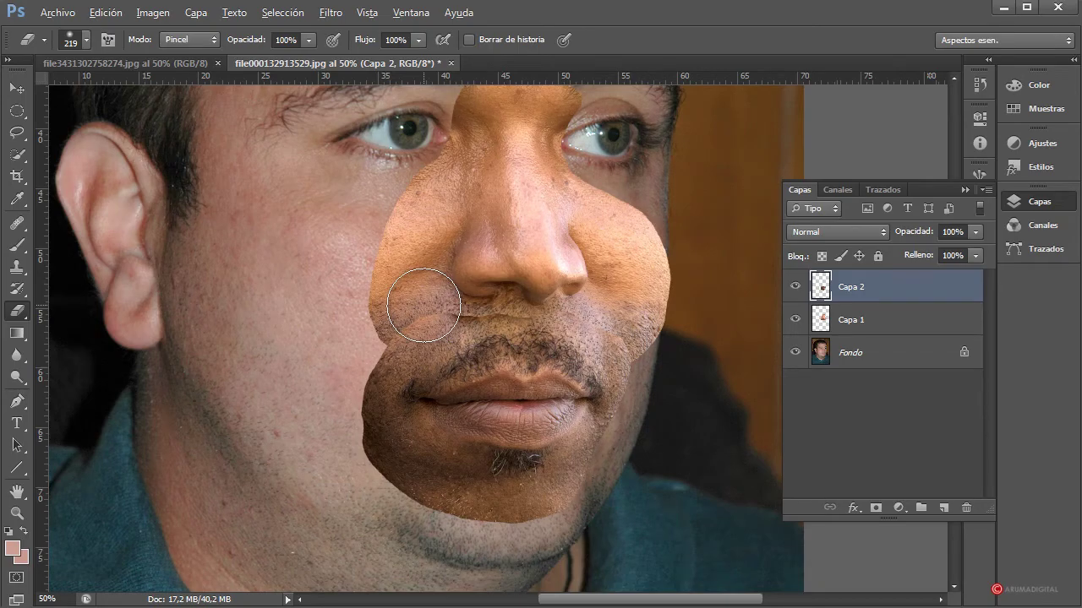
{"action": "mouse_move", "coordinate": [401, 327]}
{"action": "left_mouse_down"}
{"action": "mouse_move", "coordinate": [409, 330]}
{"action": "mouse_move", "coordinate": [384, 329]}
{"action": "mouse_move", "coordinate": [411, 338]}
{"action": "mouse_move", "coordinate": [429, 201]}
{"action": "left_mouse_up"}
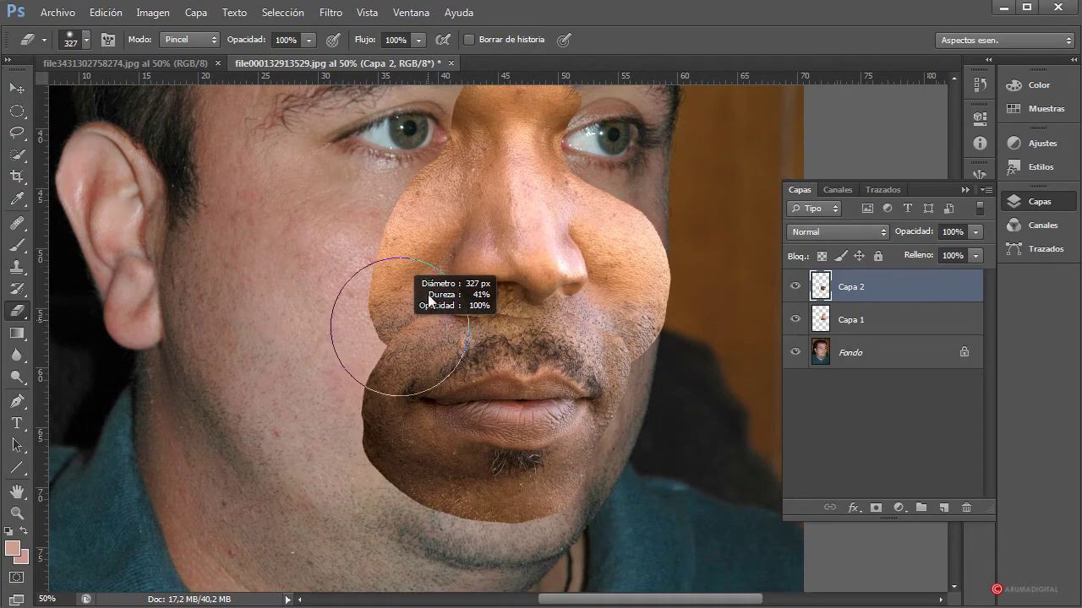
{"action": "mouse_move", "coordinate": [430, 300]}
{"action": "left_mouse_down"}
{"action": "mouse_move", "coordinate": [395, 276]}
{"action": "mouse_move", "coordinate": [378, 280]}
{"action": "left_mouse_up"}
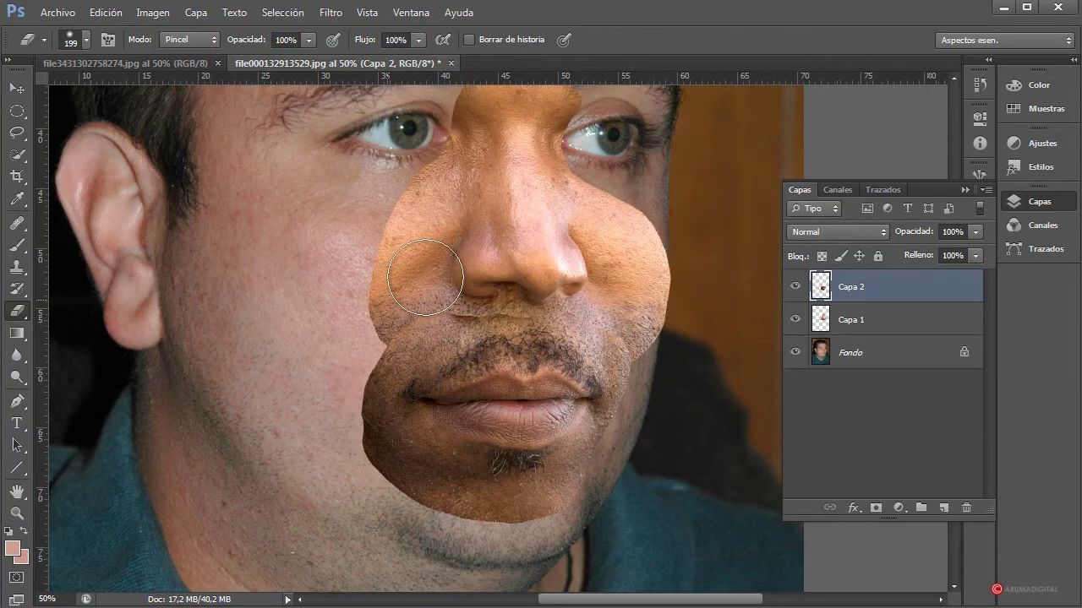
{"action": "mouse_move", "coordinate": [450, 266]}
{"action": "left_mouse_down"}
{"action": "mouse_move", "coordinate": [476, 261]}
{"action": "mouse_move", "coordinate": [500, 285]}
{"action": "mouse_move", "coordinate": [471, 285]}
{"action": "mouse_move", "coordinate": [591, 268]}
{"action": "mouse_move", "coordinate": [625, 295]}
{"action": "mouse_move", "coordinate": [615, 303]}
{"action": "mouse_move", "coordinate": [583, 277]}
{"action": "mouse_move", "coordinate": [668, 389]}
{"action": "mouse_move", "coordinate": [678, 343]}
{"action": "mouse_move", "coordinate": [654, 316]}
{"action": "mouse_move", "coordinate": [655, 335]}
{"action": "left_mouse_up"}
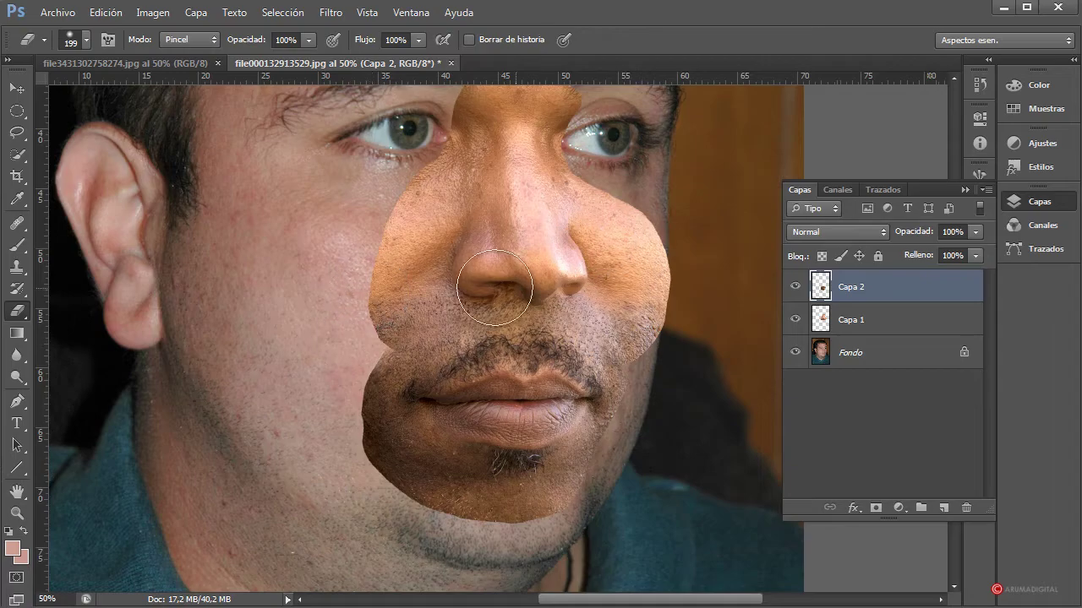
{"action": "scroll", "coordinate": [717, 347], "scroll_direction": "up", "scroll_amount": 3}
{"action": "scroll", "coordinate": [718, 355], "scroll_direction": "down", "scroll_amount": 2}
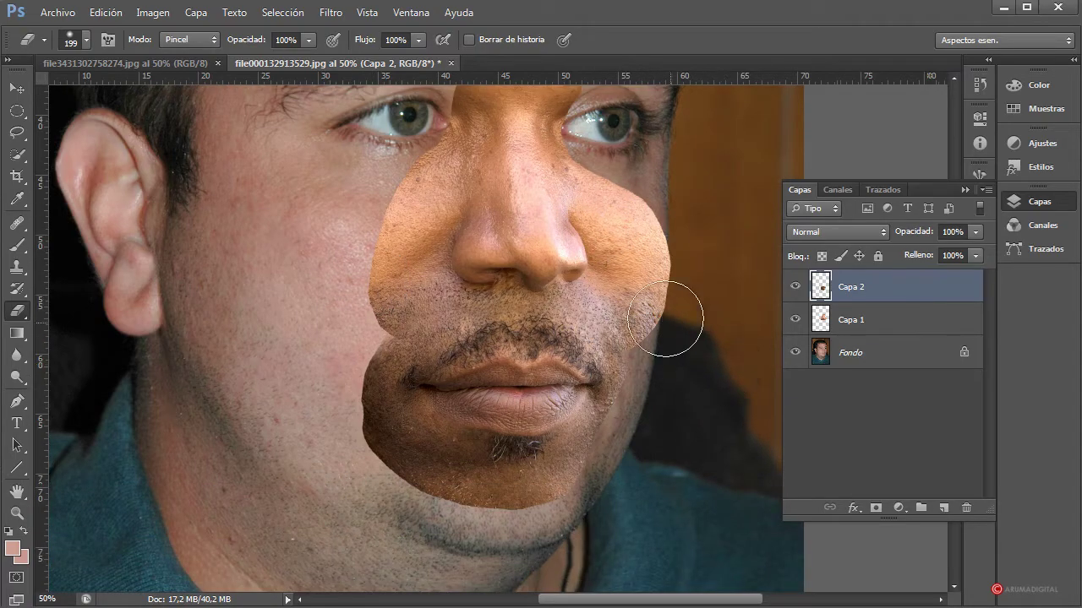
{"action": "scroll", "coordinate": [718, 431], "scroll_direction": "up", "scroll_amount": 1}
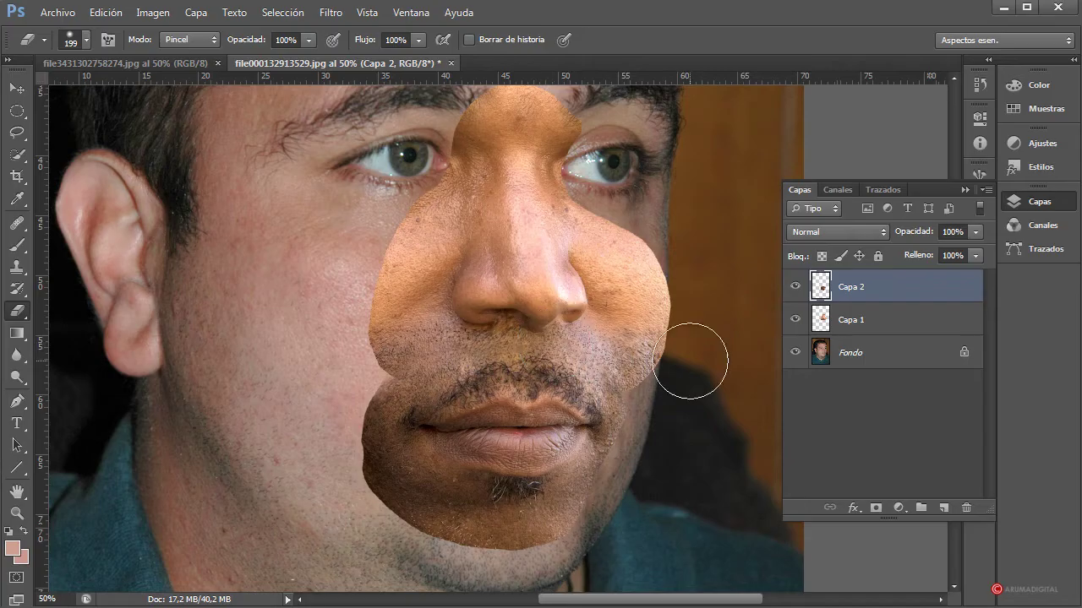
{"action": "scroll", "coordinate": [693, 355], "scroll_direction": "up", "scroll_amount": 1}
{"action": "scroll", "coordinate": [696, 372], "scroll_direction": "down", "scroll_amount": 3}
{"action": "scroll", "coordinate": [698, 391], "scroll_direction": "down", "scroll_amount": 2}
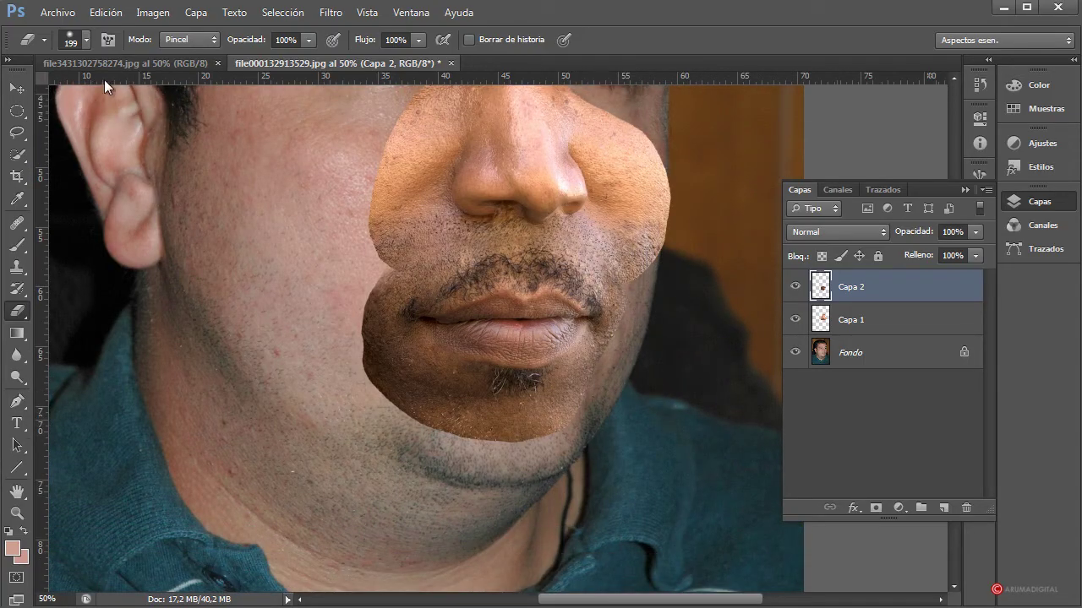
{"action": "mouse_move", "coordinate": [549, 283]}
{"action": "left_mouse_down"}
{"action": "mouse_move", "coordinate": [476, 249]}
{"action": "mouse_move", "coordinate": [511, 263]}
{"action": "mouse_move", "coordinate": [519, 285]}
{"action": "left_mouse_up"}
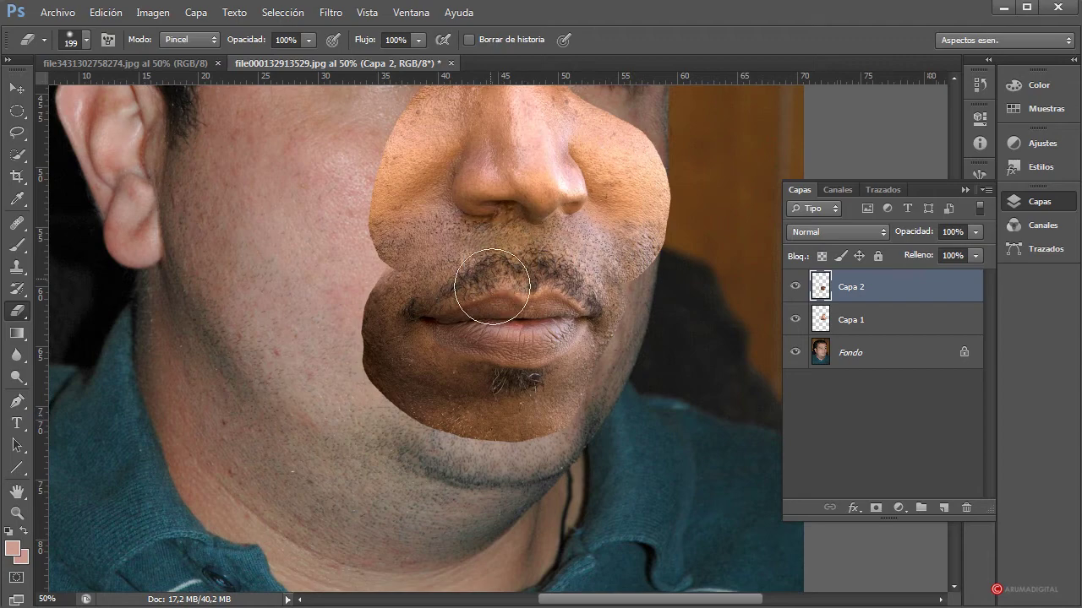
- Switch to the source portrait file3431302758274.jpg and clear the existing selection around the mouth
{"action": "left_click", "coordinate": [116, 66]}
{"action": "scroll", "coordinate": [482, 482], "scroll_direction": "down", "scroll_amount": 3}
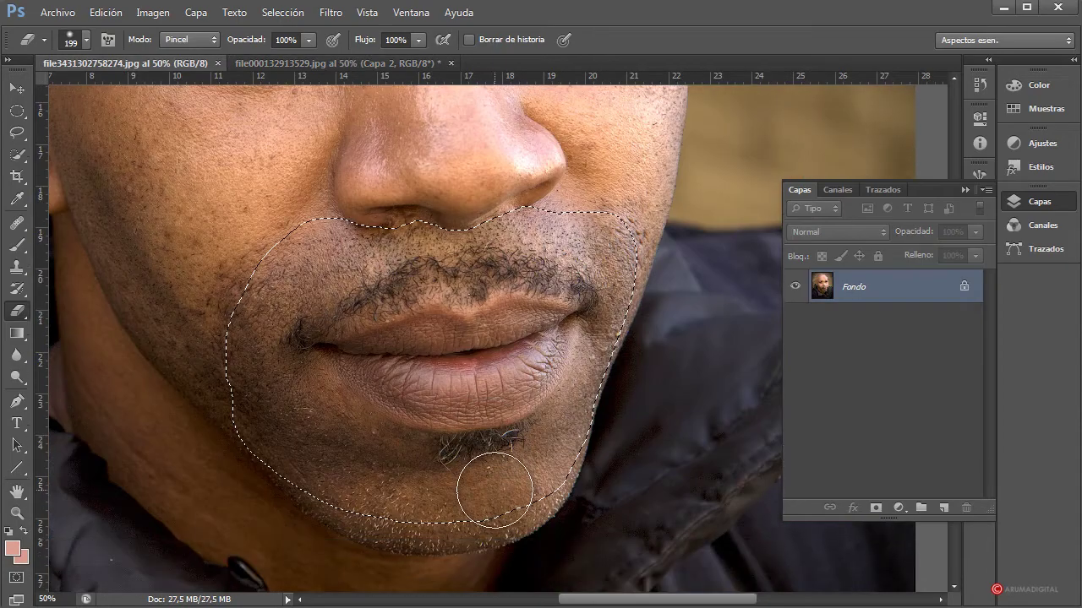
{"action": "left_click", "coordinate": [288, 13]}
{"action": "left_click", "coordinate": [302, 47]}
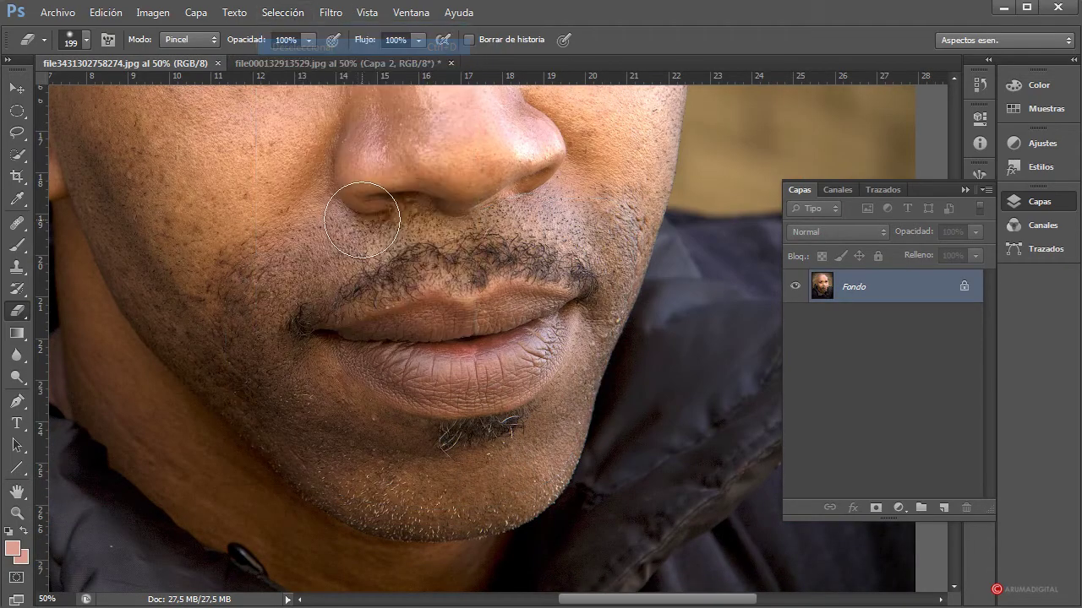
- Lasso the source man's jaw as a U shape covering both cheeks and the chin while leaving out the nose and lips
{"action": "left_click", "coordinate": [17, 133]}
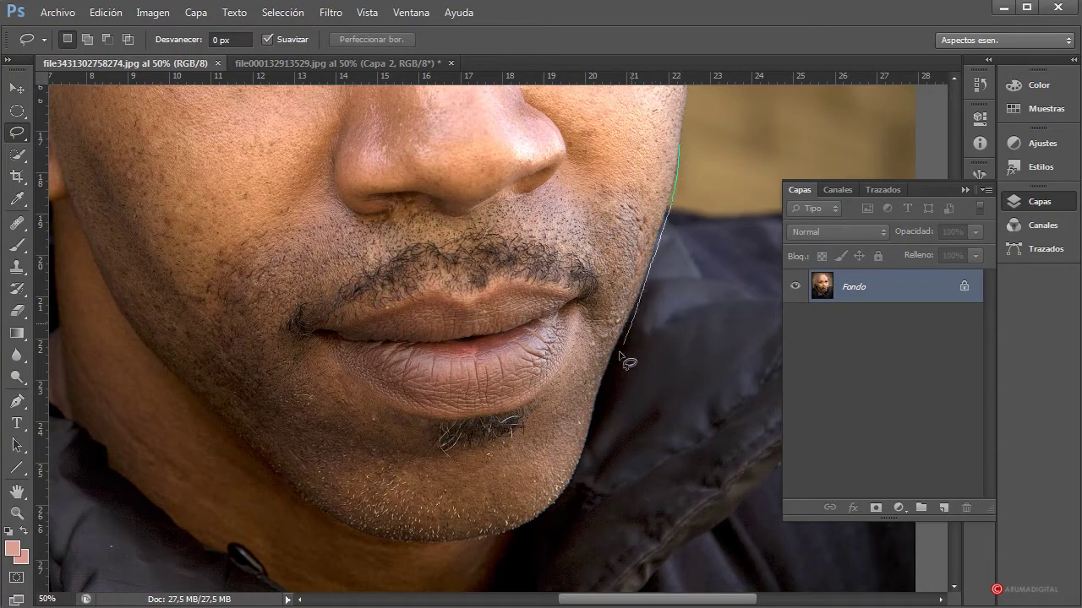
{"action": "mouse_move", "coordinate": [434, 561]}
{"action": "left_mouse_down"}
{"action": "mouse_move", "coordinate": [397, 562]}
{"action": "mouse_move", "coordinate": [299, 518]}
{"action": "left_mouse_up"}
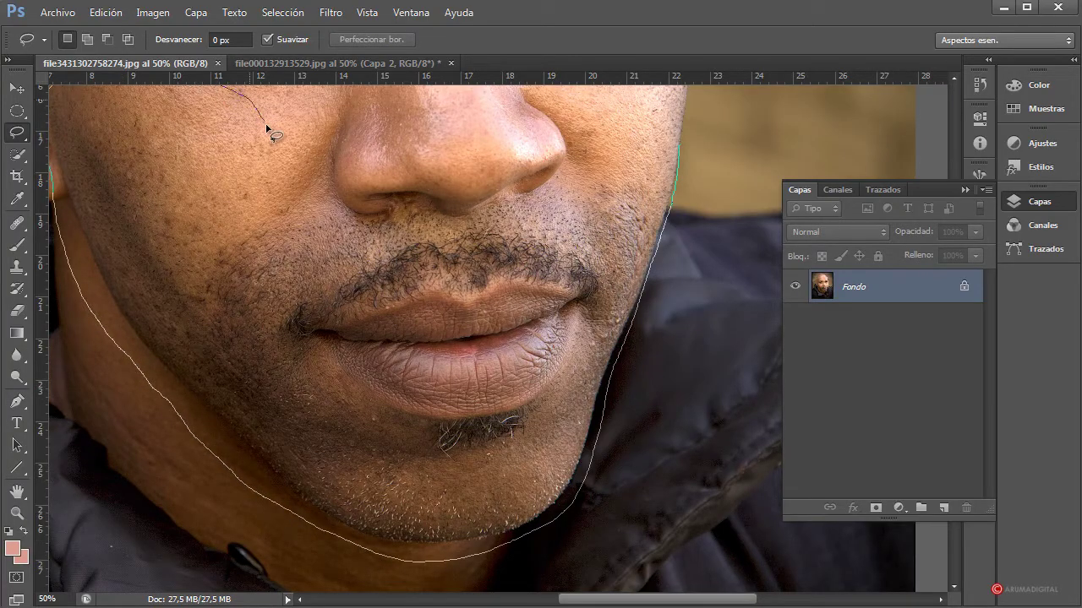
{"action": "left_click_drag", "start_coordinate": [285, 230], "coordinate": [286, 288]}
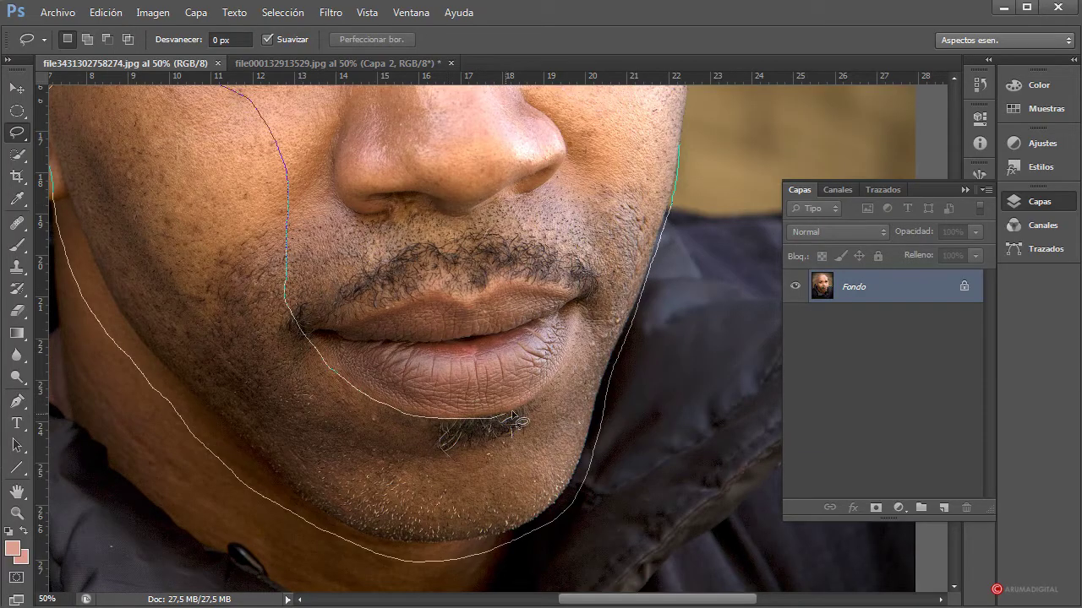
{"action": "left_click_drag", "start_coordinate": [565, 369], "coordinate": [579, 317]}
{"action": "mouse_move", "coordinate": [583, 245]}
{"action": "left_mouse_down"}
{"action": "mouse_move", "coordinate": [600, 129]}
{"action": "mouse_move", "coordinate": [626, 101]}
{"action": "mouse_move", "coordinate": [663, 113]}
{"action": "mouse_move", "coordinate": [676, 157]}
{"action": "left_mouse_up"}
{"action": "scroll", "coordinate": [734, 326], "scroll_direction": "up", "scroll_amount": 1}
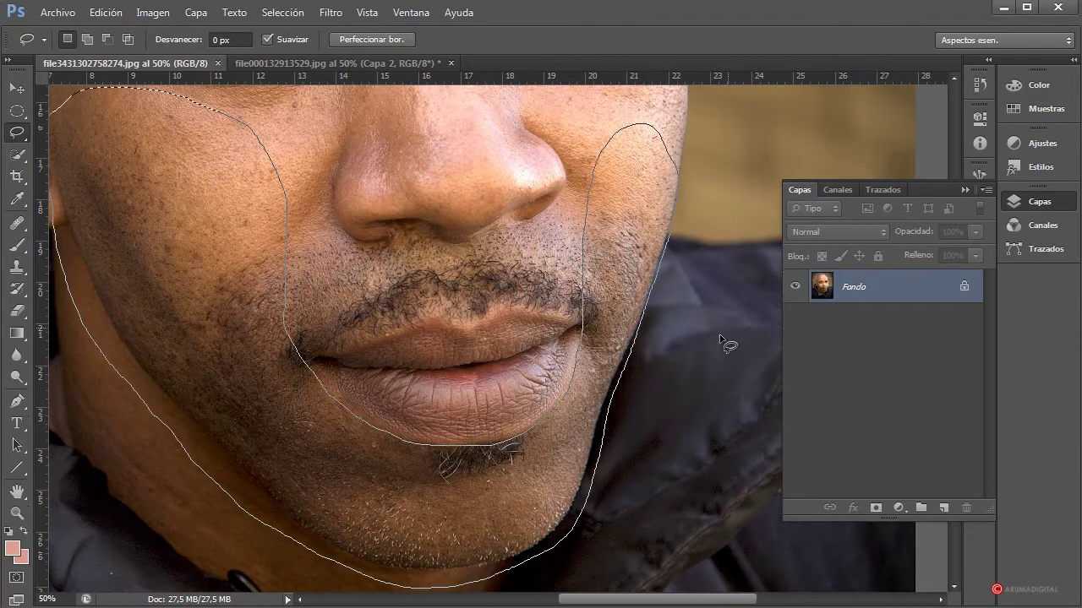
- Copy the jaw selection into file000132913529.jpg as a new layer, accepting the colour profile conversion
{"action": "left_click", "coordinate": [414, 63]}
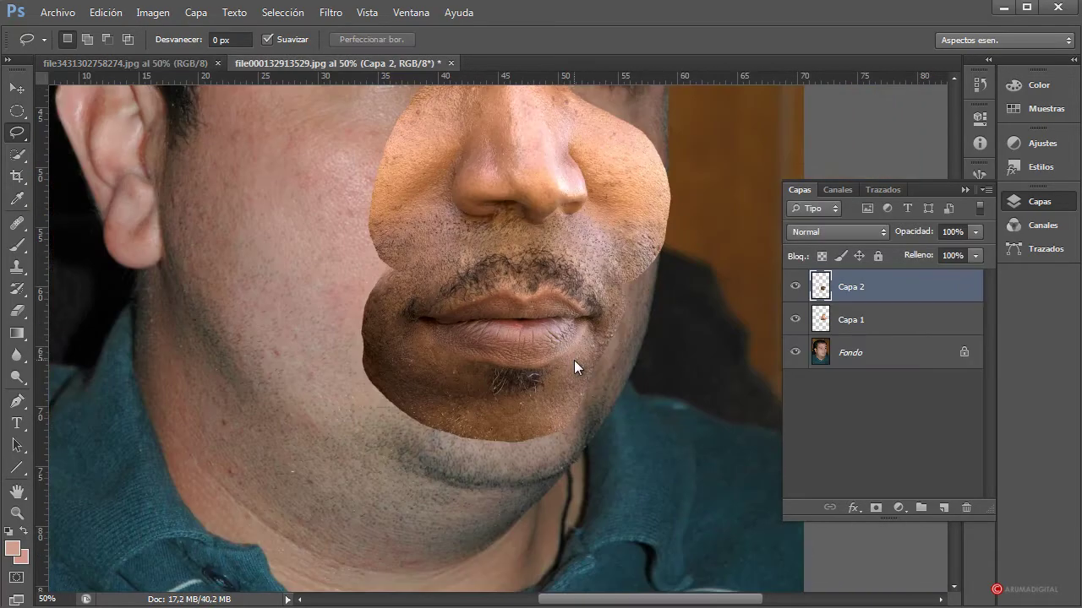
{"action": "key", "text": "ctrl+v"}
{"action": "left_click", "coordinate": [413, 409]}
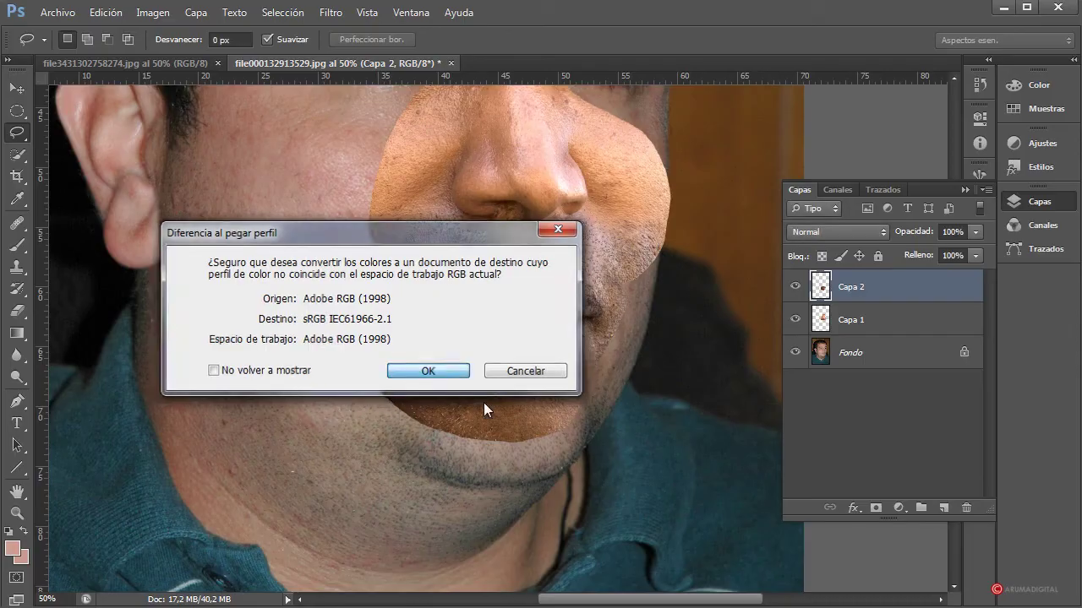
{"action": "left_click", "coordinate": [423, 369]}
- Scale the pasted jaw layer to about 75% with Free Transform and position it around the mouth and chin
{"action": "right_click", "coordinate": [338, 372]}
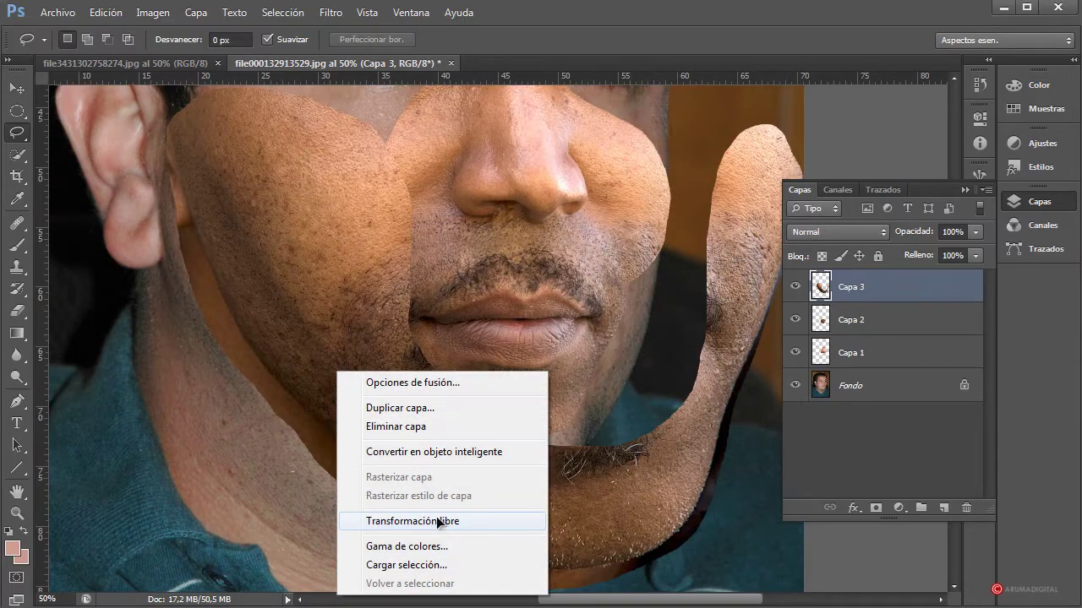
{"action": "left_click", "coordinate": [439, 522]}
{"action": "left_click_drag", "start_coordinate": [809, 93], "coordinate": [736, 133]}
{"action": "left_click_drag", "start_coordinate": [668, 294], "coordinate": [618, 286]}
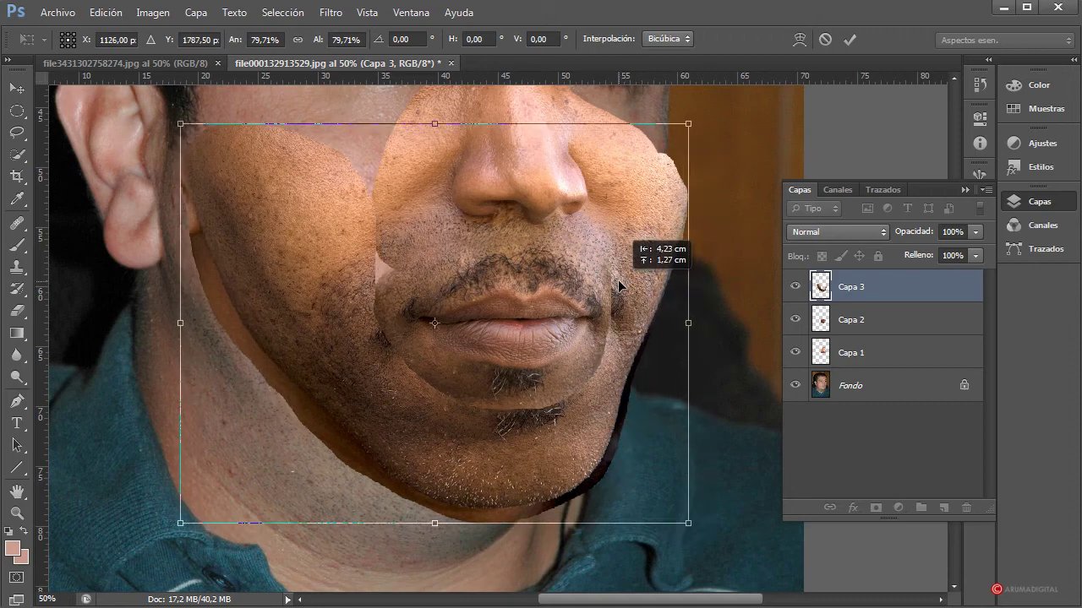
{"action": "mouse_move", "coordinate": [688, 129]}
{"action": "left_mouse_down"}
{"action": "mouse_move", "coordinate": [664, 145]}
{"action": "mouse_move", "coordinate": [671, 138]}
{"action": "left_mouse_up"}
{"action": "left_click_drag", "start_coordinate": [573, 338], "coordinate": [554, 415]}
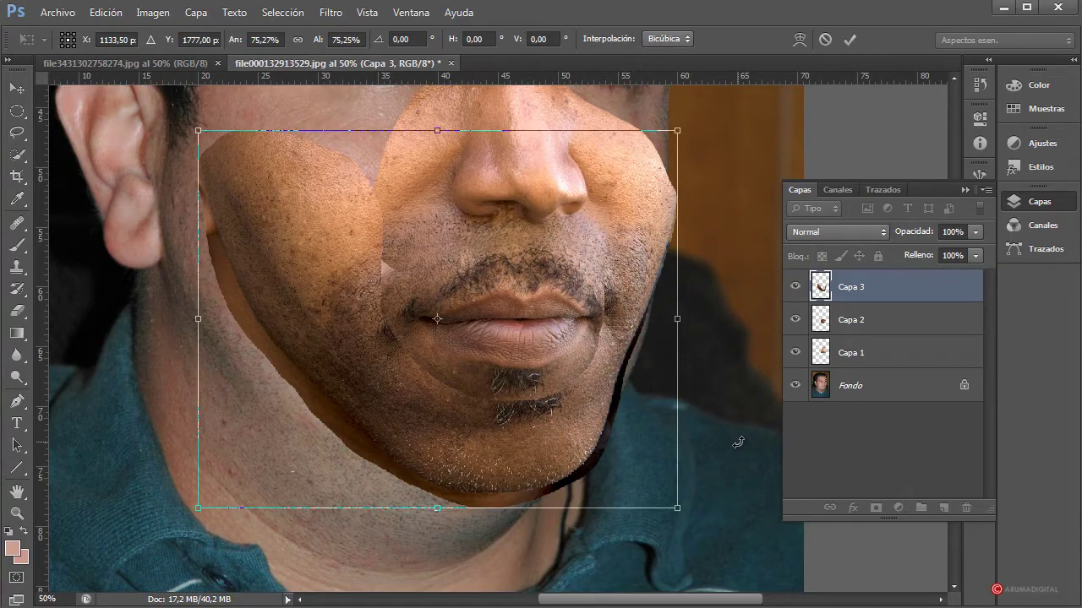
{"action": "key", "text": "Return"}
{"action": "key", "text": "l"}
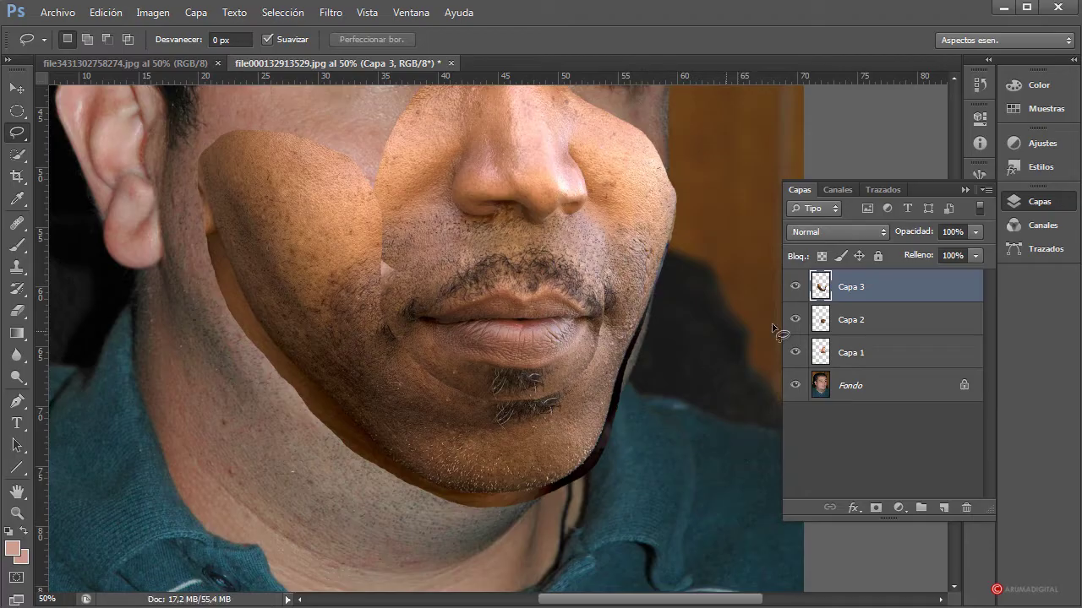
- Start a Warp on the jaw layer and stretch its ear-side cheek and lower jaw outward towards the ear and neck
{"action": "scroll", "coordinate": [549, 465], "scroll_direction": "up", "scroll_amount": 4}
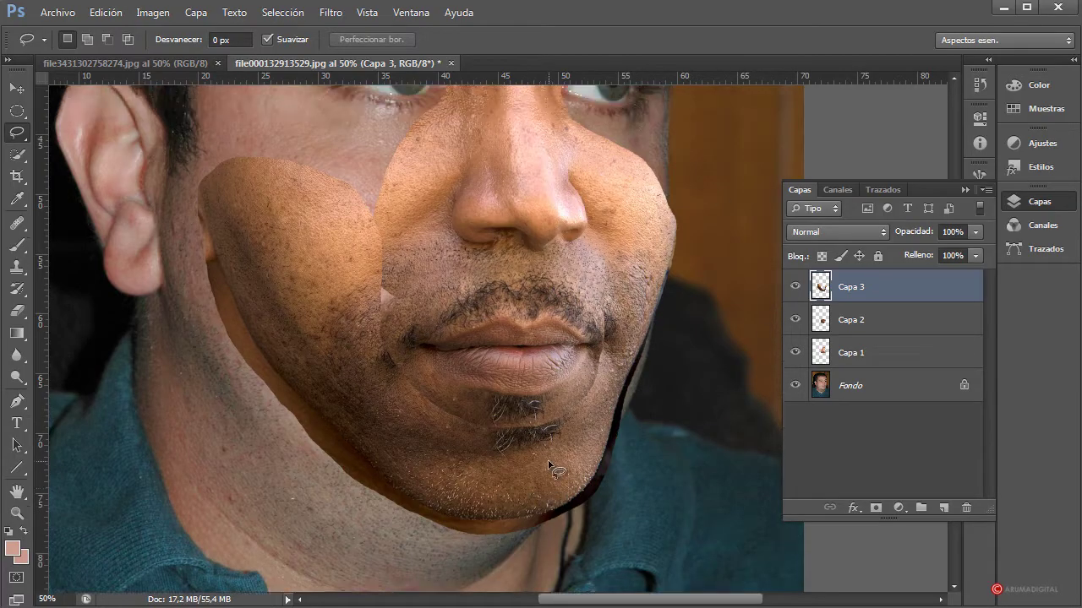
{"action": "scroll", "coordinate": [549, 465], "scroll_direction": "down", "scroll_amount": 2}
{"action": "scroll", "coordinate": [454, 354], "scroll_direction": "down", "scroll_amount": 1}
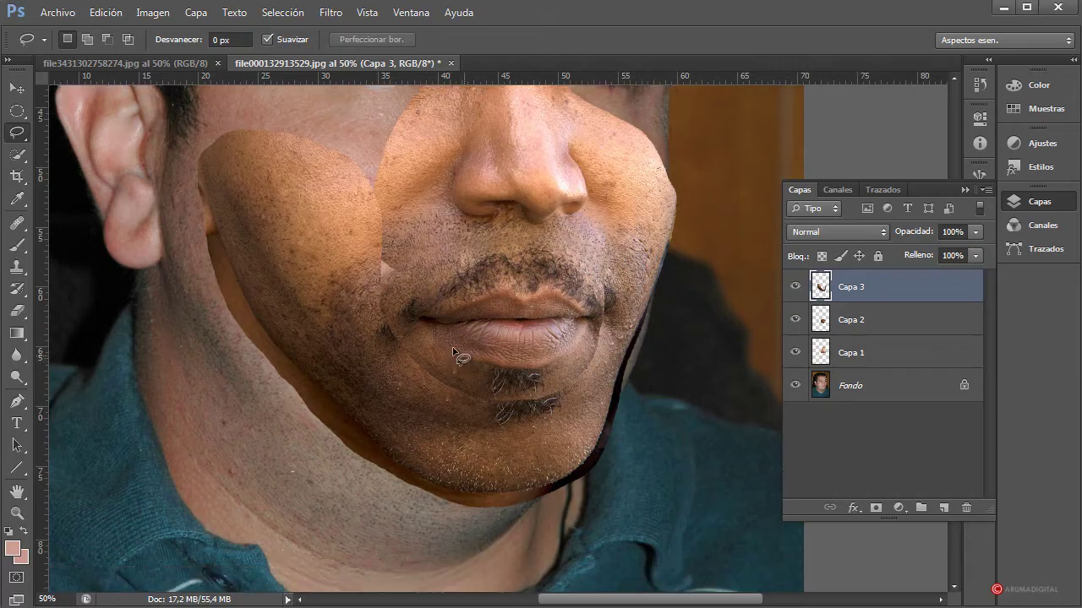
{"action": "right_click", "coordinate": [306, 258]}
{"action": "left_click", "coordinate": [373, 400]}
{"action": "right_click", "coordinate": [324, 256]}
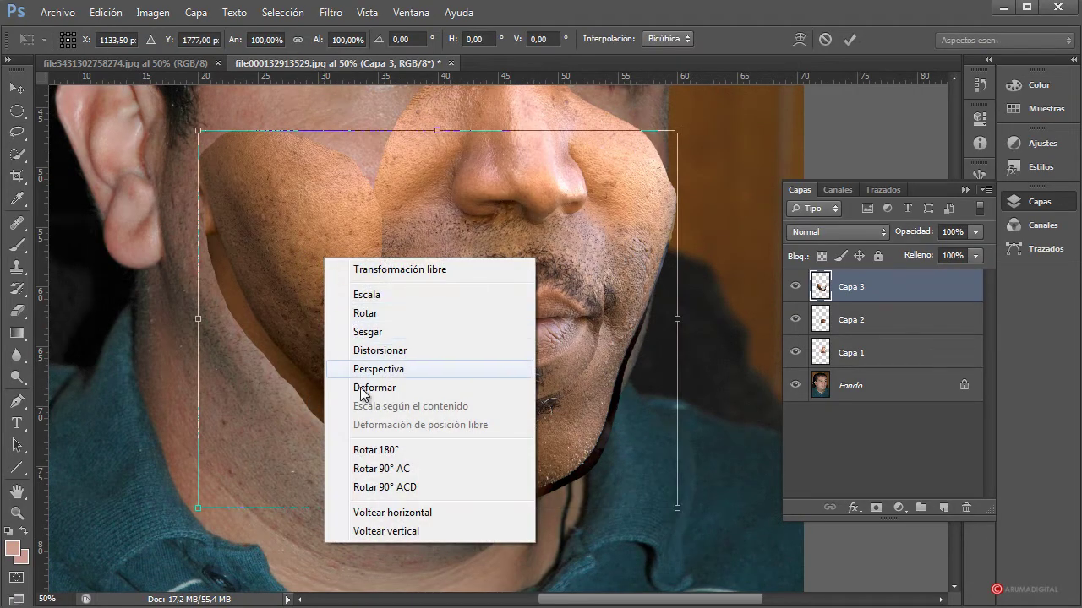
{"action": "left_click", "coordinate": [363, 390]}
{"action": "left_click_drag", "start_coordinate": [195, 264], "coordinate": [115, 267]}
{"action": "left_click_drag", "start_coordinate": [197, 508], "coordinate": [109, 569]}
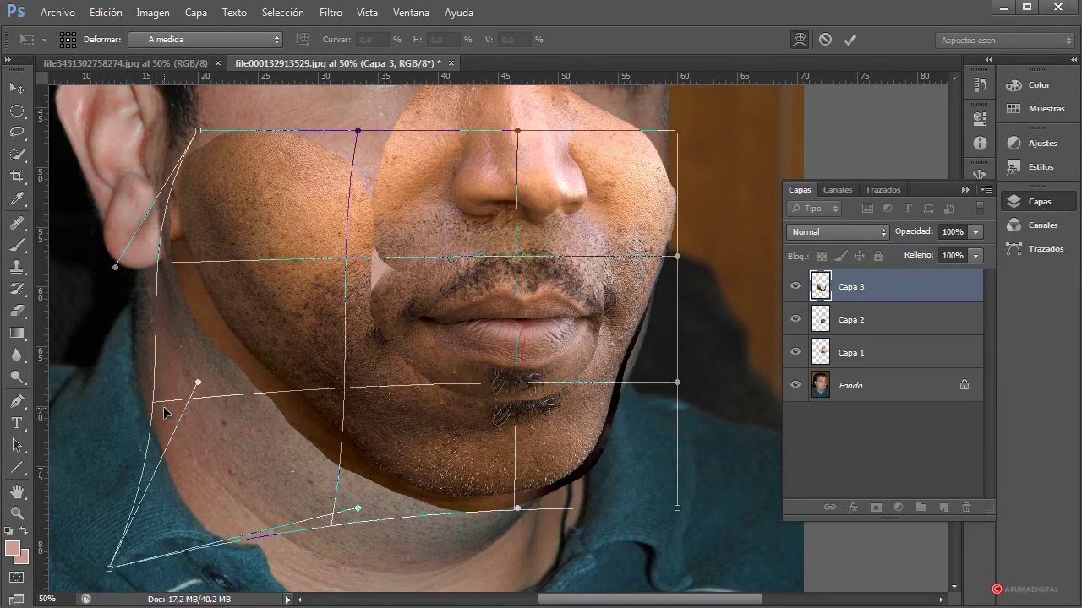
{"action": "left_click_drag", "start_coordinate": [153, 411], "coordinate": [144, 427]}
{"action": "left_click_drag", "start_coordinate": [196, 127], "coordinate": [169, 116]}
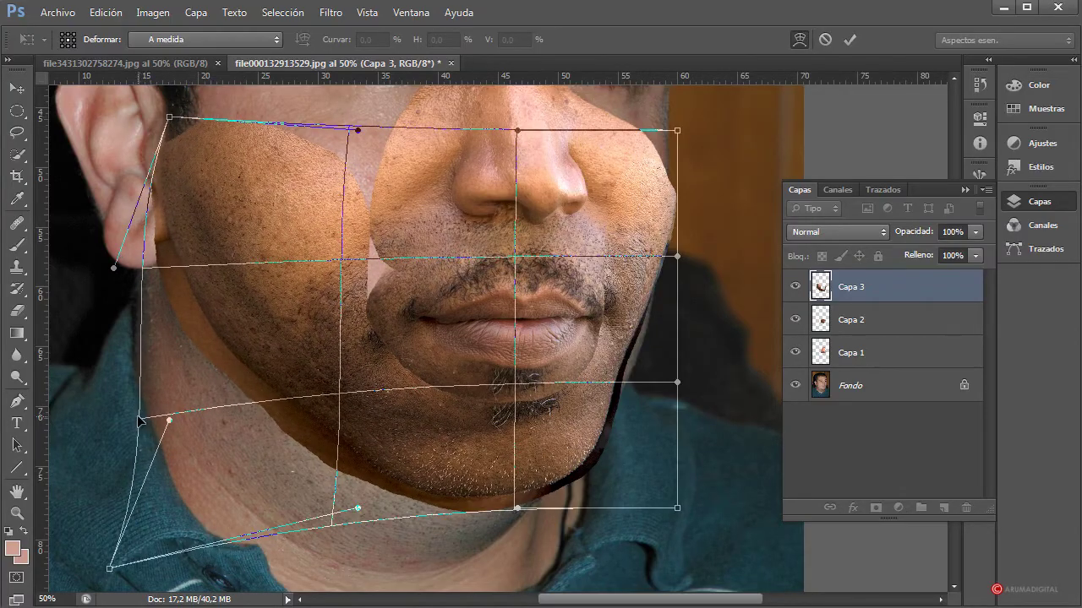
{"action": "mouse_move", "coordinate": [140, 420]}
{"action": "left_mouse_down"}
{"action": "mouse_move", "coordinate": [169, 422]}
{"action": "mouse_move", "coordinate": [157, 441]}
{"action": "mouse_move", "coordinate": [138, 437]}
{"action": "left_mouse_up"}
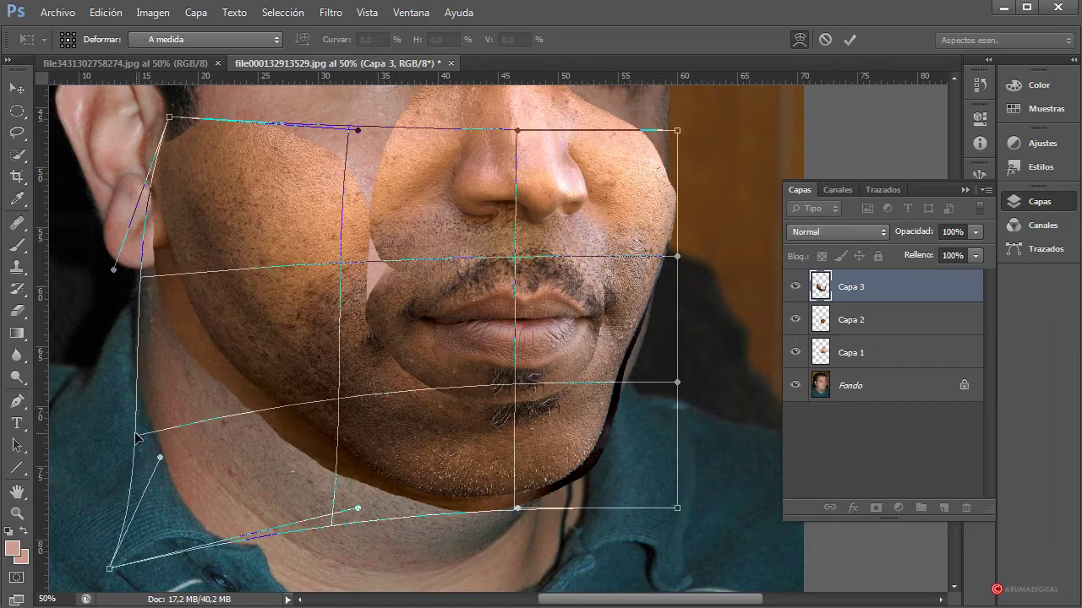
{"action": "mouse_move", "coordinate": [337, 523]}
{"action": "left_mouse_down"}
{"action": "mouse_move", "coordinate": [349, 529]}
{"action": "mouse_move", "coordinate": [371, 481]}
{"action": "mouse_move", "coordinate": [350, 530]}
{"action": "left_mouse_up"}
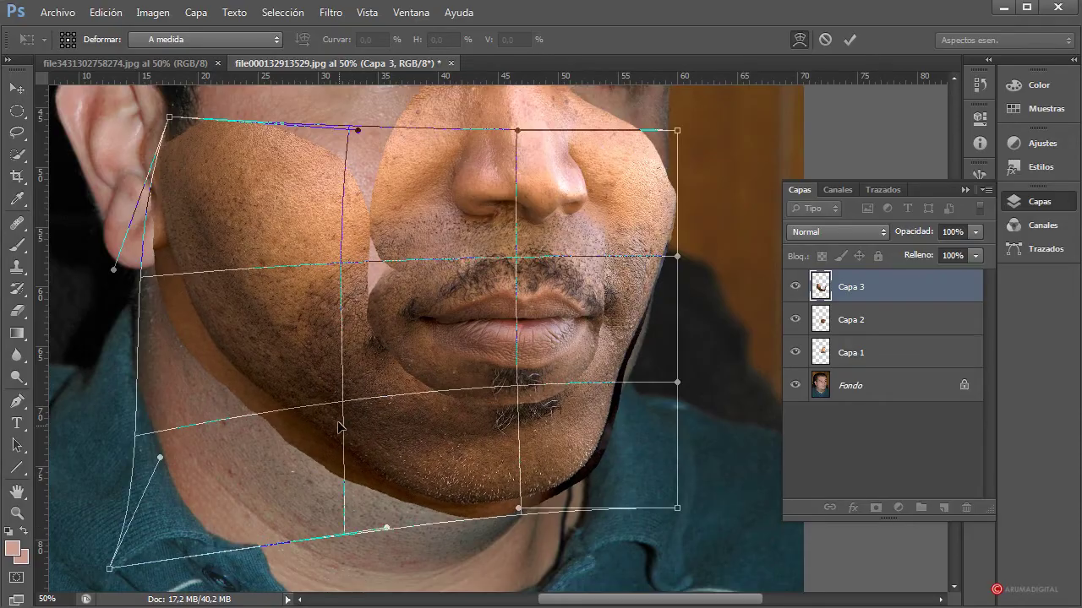
- Warp the chin beard up to the mouth layer's beard, fit the far cheek and inner cheek edge, and apply the transformation
{"action": "left_click_drag", "start_coordinate": [346, 405], "coordinate": [369, 393]}
{"action": "left_click_drag", "start_coordinate": [532, 380], "coordinate": [524, 362]}
{"action": "left_click_drag", "start_coordinate": [678, 387], "coordinate": [720, 406]}
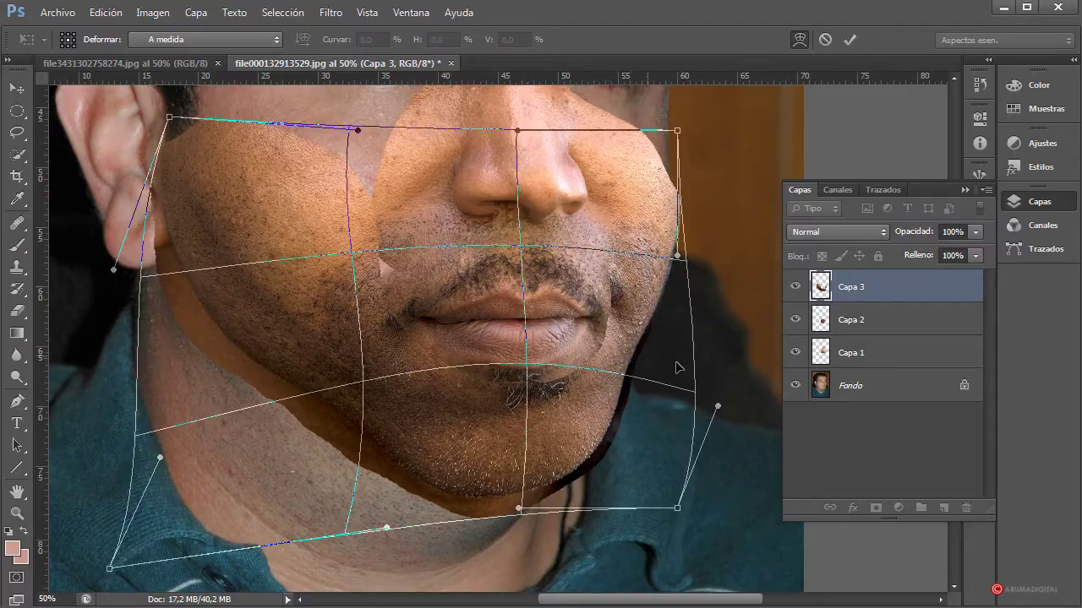
{"action": "mouse_move", "coordinate": [680, 137]}
{"action": "left_mouse_down"}
{"action": "mouse_move", "coordinate": [651, 128]}
{"action": "mouse_move", "coordinate": [663, 130]}
{"action": "left_mouse_up"}
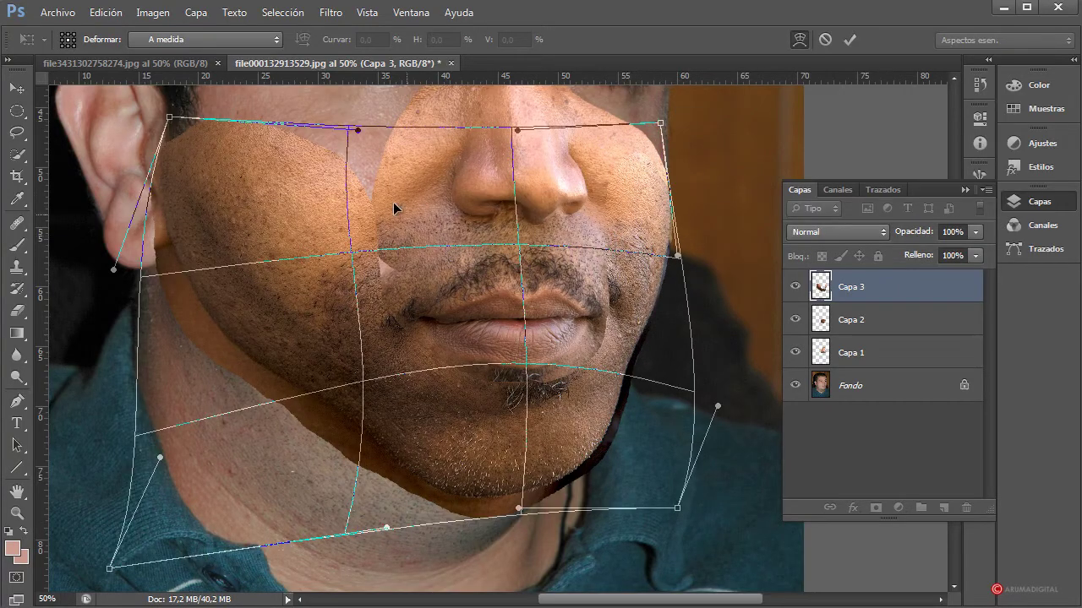
{"action": "left_click_drag", "start_coordinate": [353, 129], "coordinate": [403, 112]}
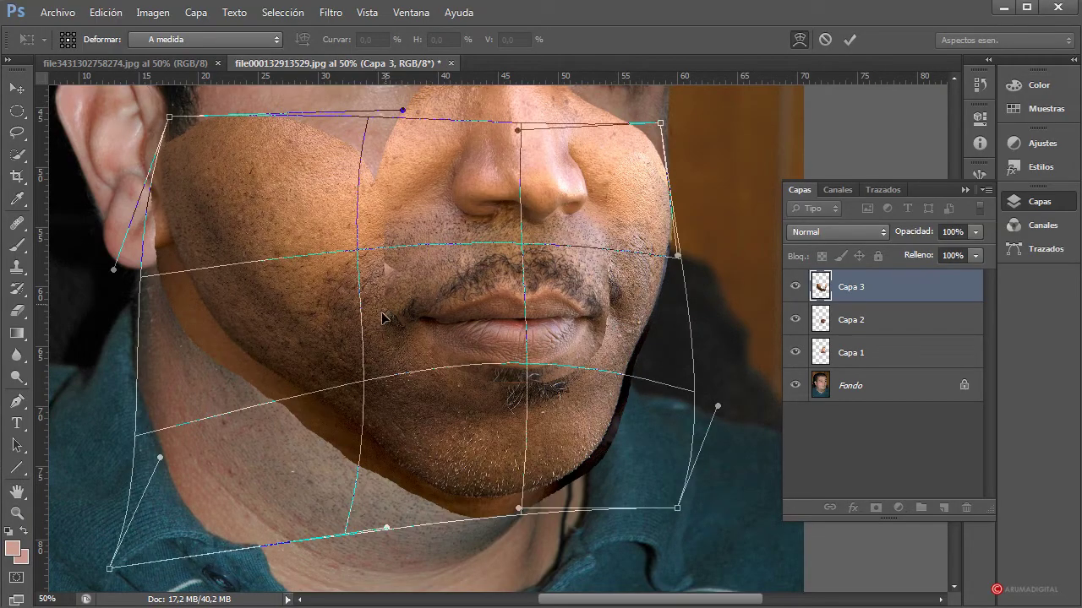
{"action": "left_click_drag", "start_coordinate": [359, 256], "coordinate": [368, 253]}
{"action": "key", "text": "l"}
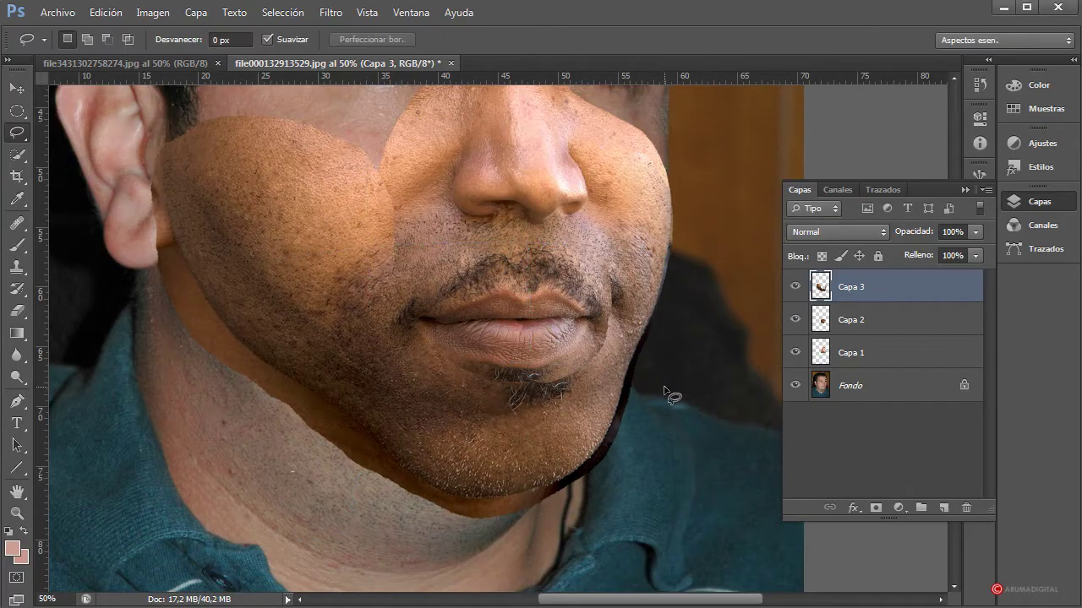
- Open Liquify on the jaw layer at 50% zoom and push the chin beard into line with the mouth using the 430 brush
{"action": "scroll", "coordinate": [661, 438], "scroll_direction": "up", "scroll_amount": 3}
{"action": "scroll", "coordinate": [651, 414], "scroll_direction": "down", "scroll_amount": 2}
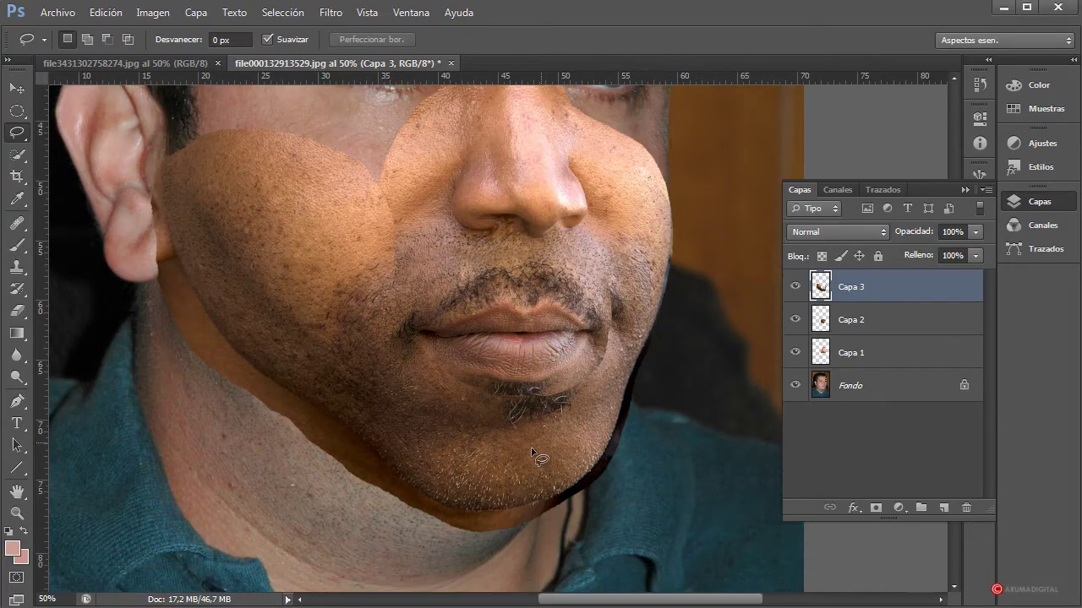
{"action": "scroll", "coordinate": [599, 444], "scroll_direction": "up", "scroll_amount": 1}
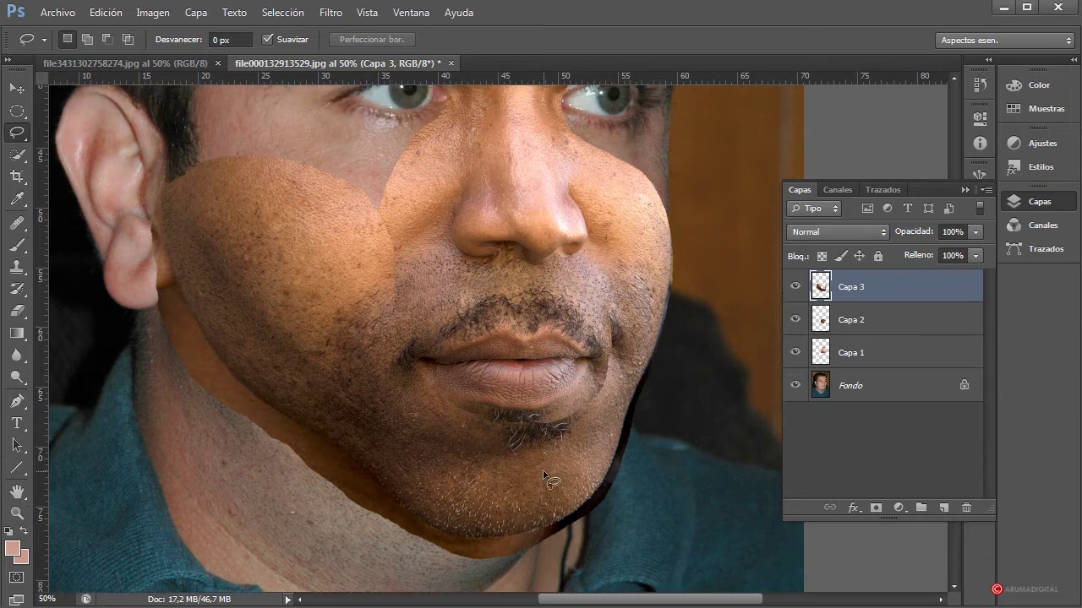
{"action": "left_click", "coordinate": [332, 15]}
{"action": "left_click", "coordinate": [348, 126]}
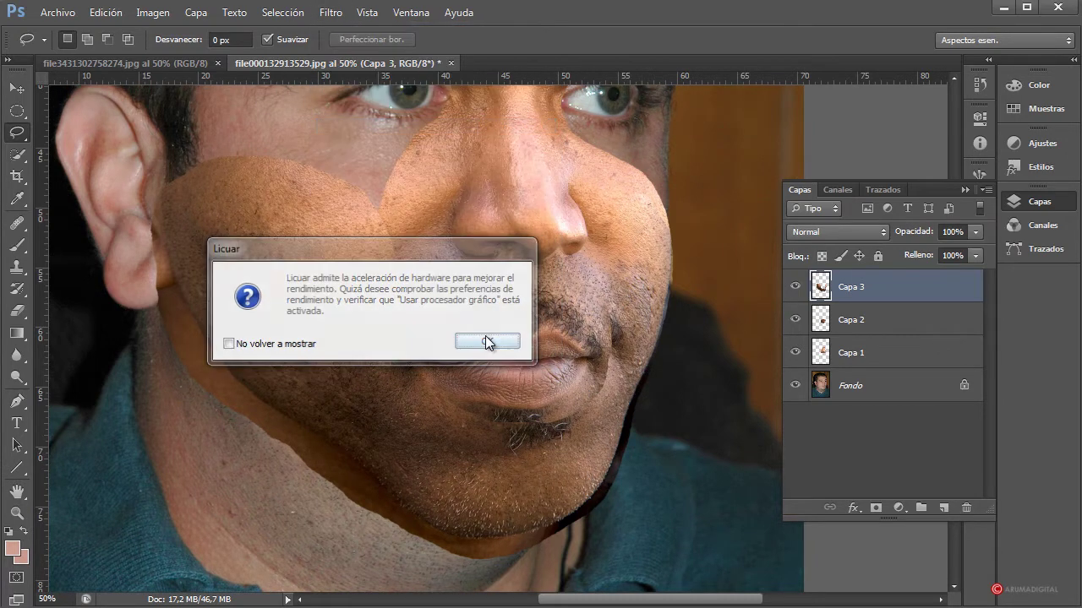
{"action": "left_click", "coordinate": [488, 343]}
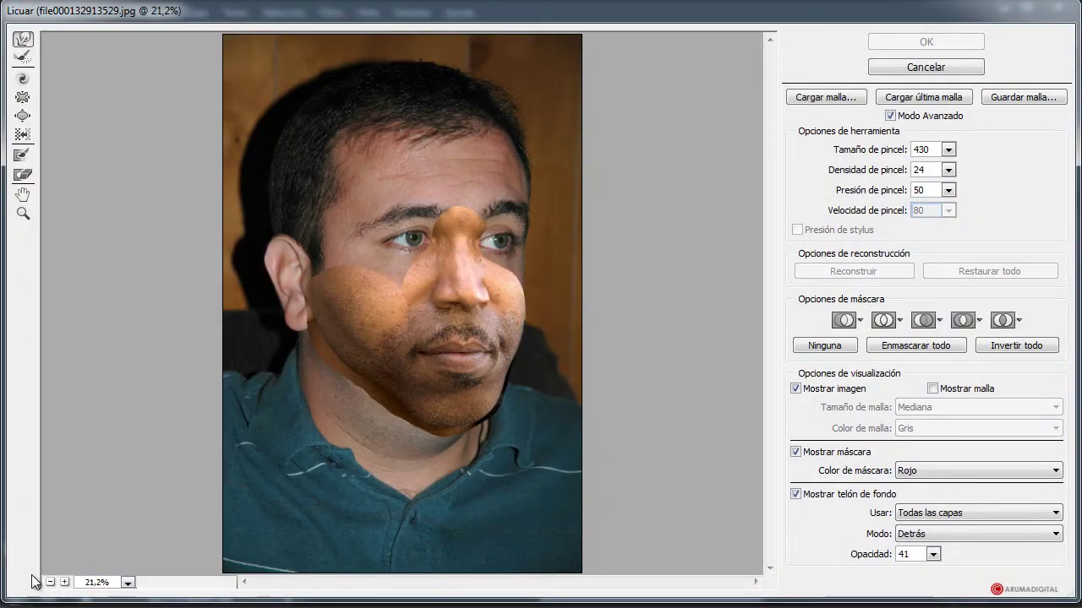
{"action": "left_click", "coordinate": [127, 583]}
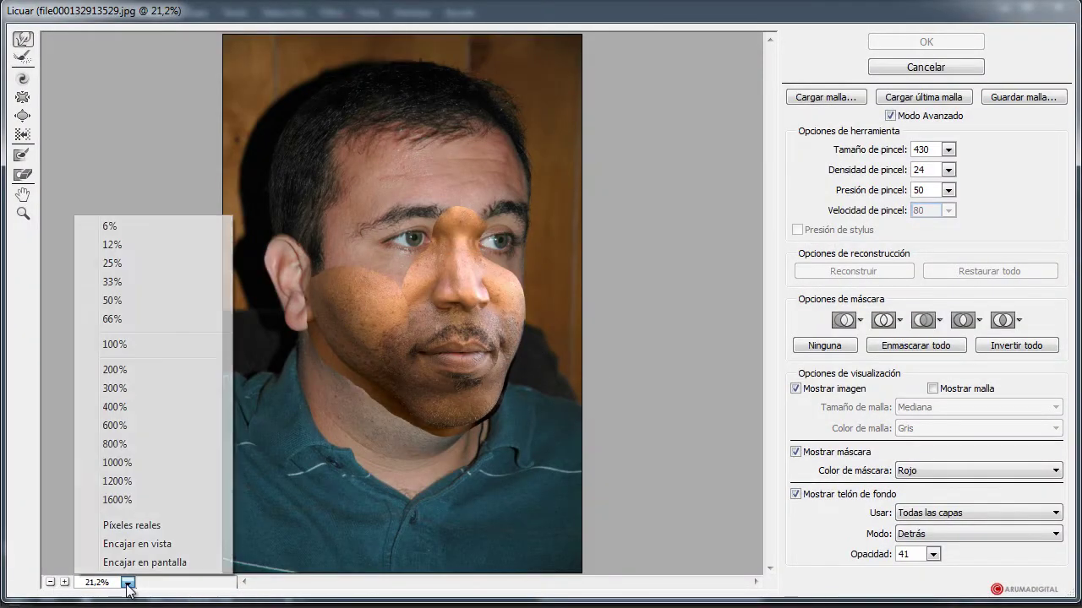
{"action": "left_click", "coordinate": [112, 300]}
{"action": "scroll", "coordinate": [482, 381], "scroll_direction": "up", "scroll_amount": 1}
{"action": "scroll", "coordinate": [570, 415], "scroll_direction": "down", "scroll_amount": 2}
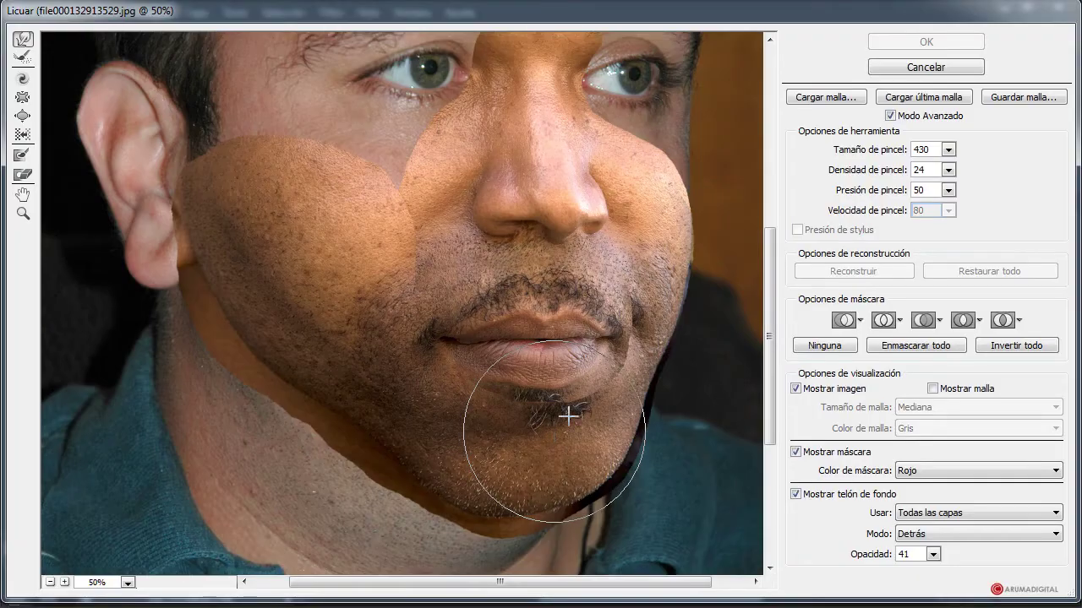
{"action": "mouse_move", "coordinate": [603, 393]}
{"action": "left_mouse_down"}
{"action": "mouse_move", "coordinate": [576, 380]}
{"action": "mouse_move", "coordinate": [591, 359]}
{"action": "mouse_move", "coordinate": [598, 369]}
{"action": "mouse_move", "coordinate": [616, 333]}
{"action": "mouse_move", "coordinate": [519, 406]}
{"action": "mouse_move", "coordinate": [522, 391]}
{"action": "mouse_move", "coordinate": [472, 399]}
{"action": "left_mouse_up"}
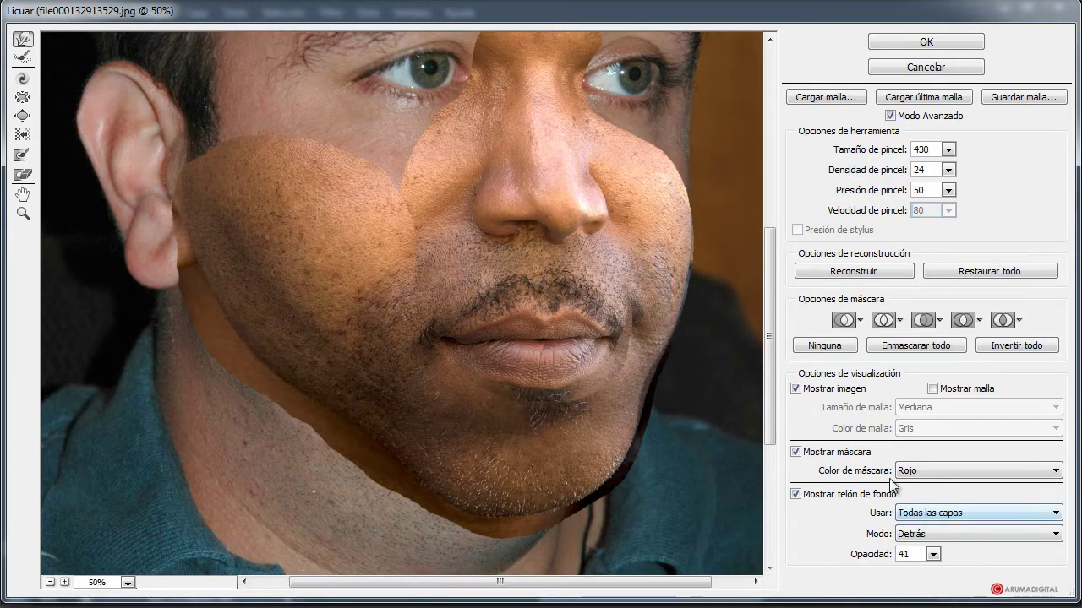
- Set the Liquify backdrop to the Fondo layer with 68 opacity as a reference for the original jawline
{"action": "left_click", "coordinate": [932, 514]}
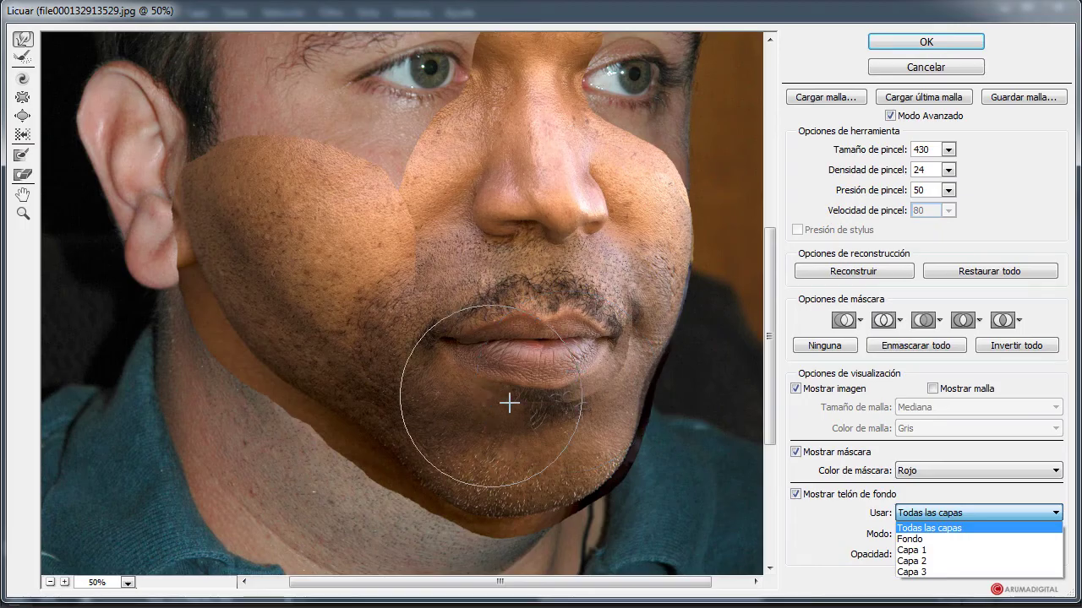
{"action": "left_click", "coordinate": [913, 539]}
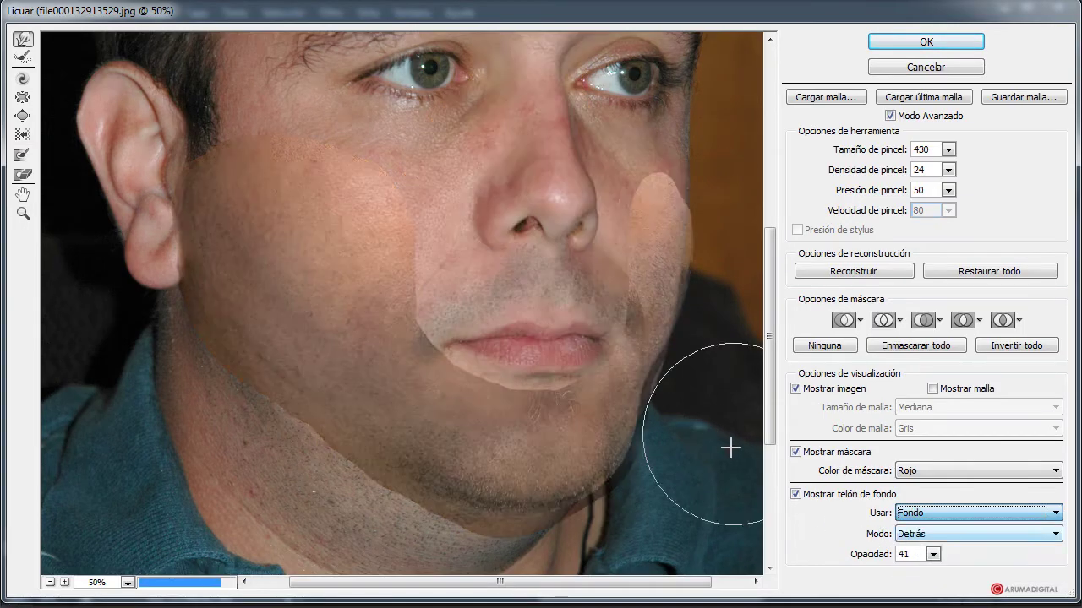
{"action": "left_click", "coordinate": [932, 555]}
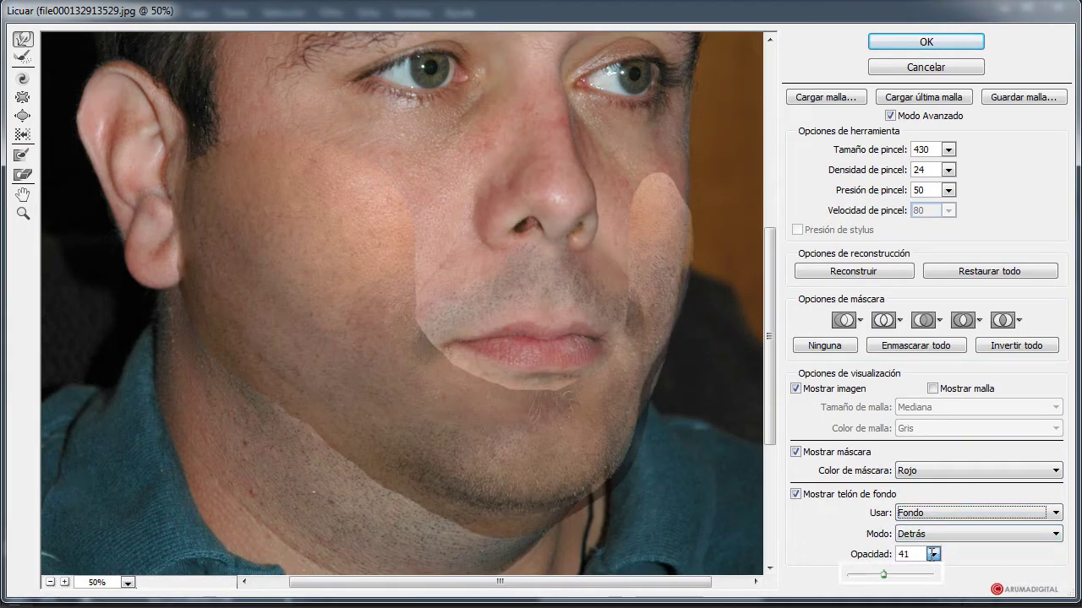
{"action": "left_click_drag", "start_coordinate": [883, 576], "coordinate": [902, 577]}
- Push the lower jaw, chin and far cheek edges to follow the original face contour with a 550 brush, and apply Liquify
{"action": "mouse_move", "coordinate": [322, 420]}
{"action": "left_mouse_down"}
{"action": "mouse_move", "coordinate": [359, 416]}
{"action": "mouse_move", "coordinate": [341, 442]}
{"action": "left_mouse_up"}
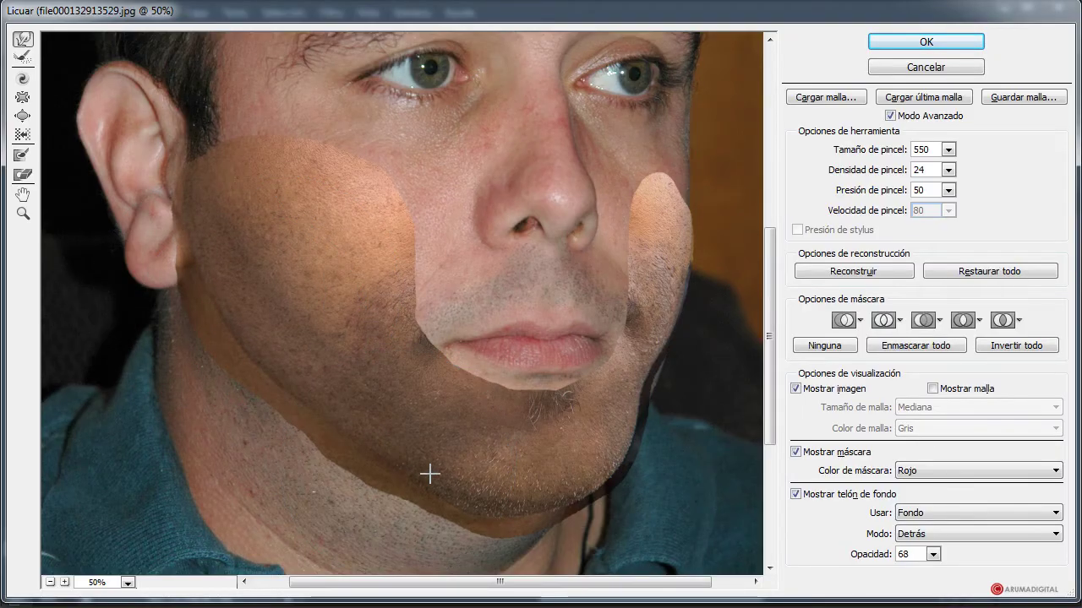
{"action": "mouse_move", "coordinate": [486, 503]}
{"action": "left_mouse_down"}
{"action": "mouse_move", "coordinate": [551, 496]}
{"action": "mouse_move", "coordinate": [545, 474]}
{"action": "mouse_move", "coordinate": [552, 490]}
{"action": "mouse_move", "coordinate": [613, 481]}
{"action": "mouse_move", "coordinate": [564, 475]}
{"action": "mouse_move", "coordinate": [601, 486]}
{"action": "mouse_move", "coordinate": [590, 488]}
{"action": "mouse_move", "coordinate": [637, 437]}
{"action": "mouse_move", "coordinate": [578, 424]}
{"action": "mouse_move", "coordinate": [632, 436]}
{"action": "mouse_move", "coordinate": [629, 468]}
{"action": "mouse_move", "coordinate": [612, 480]}
{"action": "mouse_move", "coordinate": [602, 471]}
{"action": "mouse_move", "coordinate": [614, 471]}
{"action": "mouse_move", "coordinate": [634, 403]}
{"action": "left_mouse_up"}
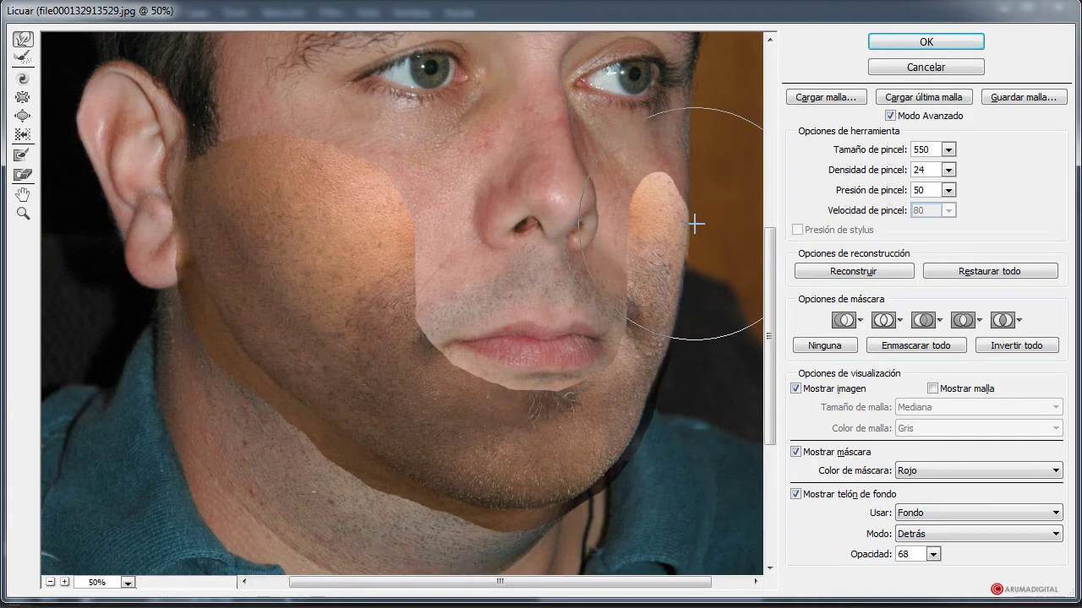
{"action": "left_click", "coordinate": [664, 386]}
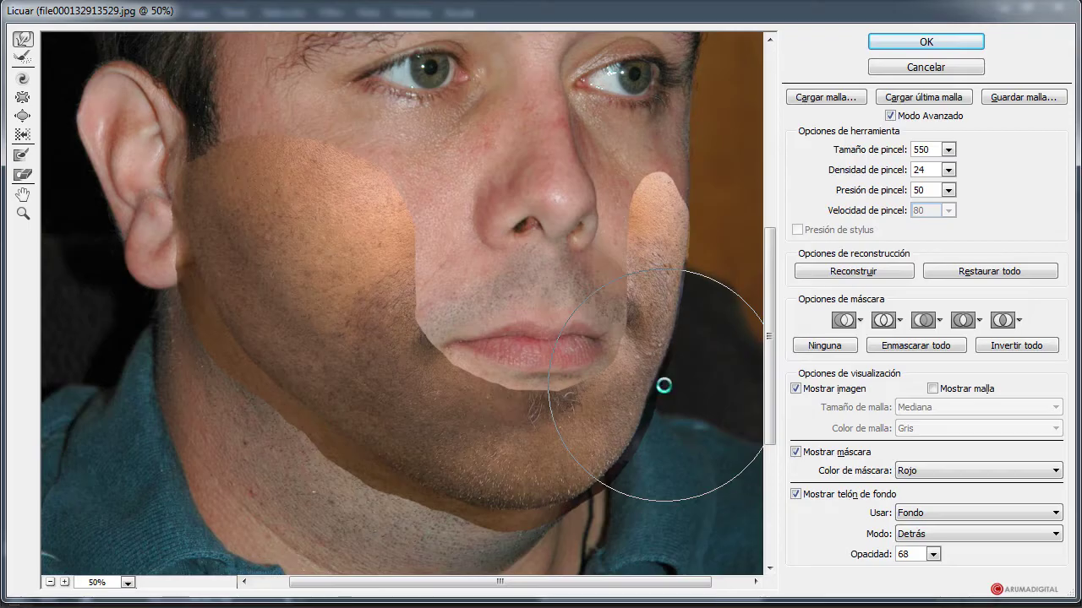
{"action": "left_click", "coordinate": [905, 40]}
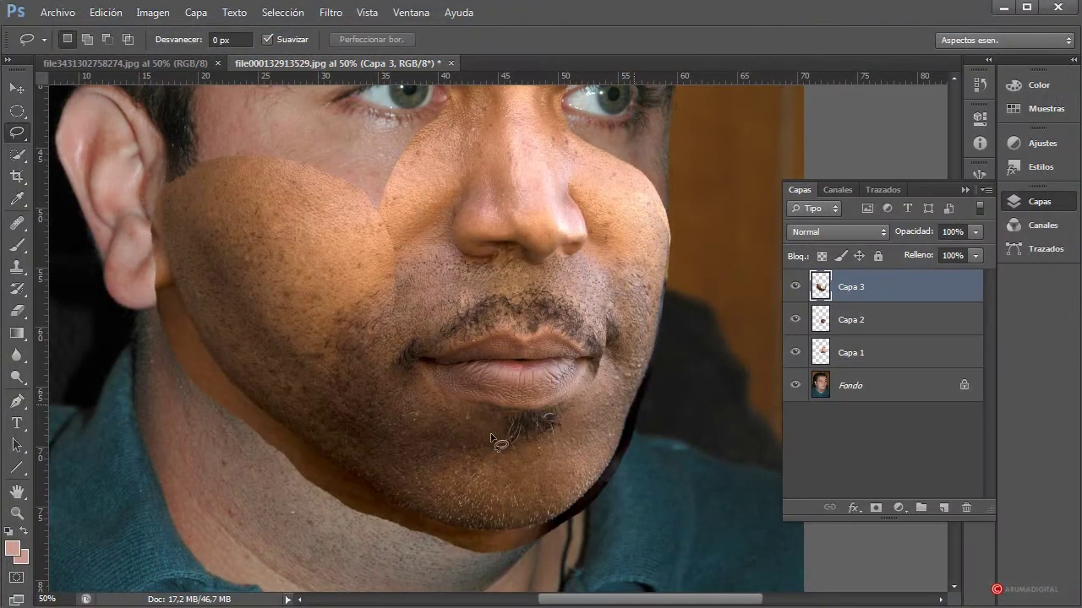
- Erase the jaw layer's inner edges around the nose, cheeks and mouth with the Eraser, reducing the brush from 199 to 135
{"action": "left_click", "coordinate": [17, 311]}
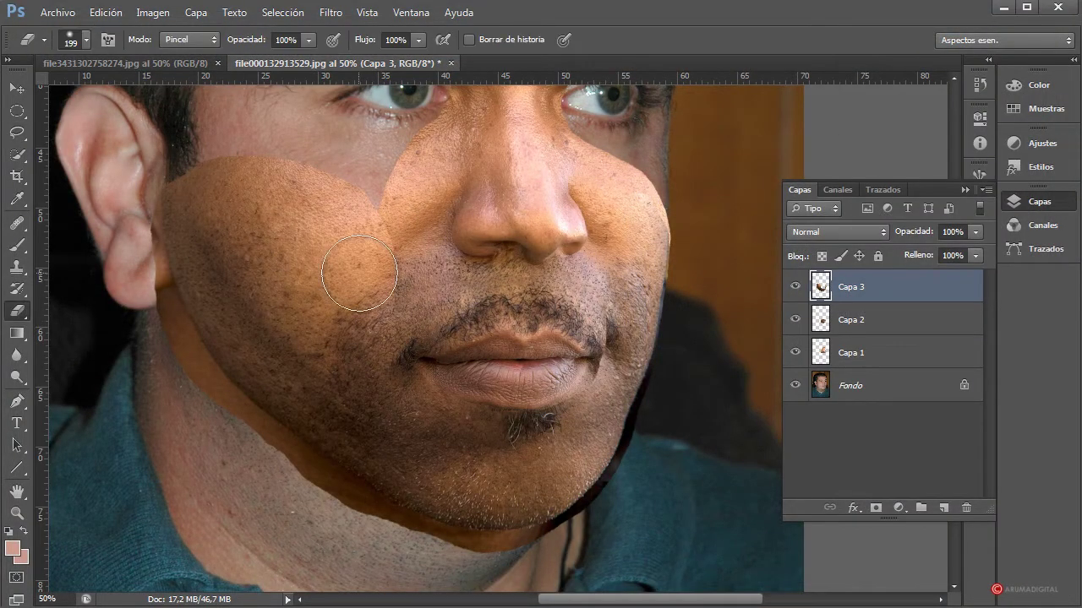
{"action": "mouse_move", "coordinate": [397, 261]}
{"action": "left_mouse_down"}
{"action": "mouse_move", "coordinate": [430, 255]}
{"action": "mouse_move", "coordinate": [429, 278]}
{"action": "mouse_move", "coordinate": [434, 227]}
{"action": "mouse_move", "coordinate": [421, 227]}
{"action": "mouse_move", "coordinate": [422, 211]}
{"action": "mouse_move", "coordinate": [437, 265]}
{"action": "mouse_move", "coordinate": [423, 291]}
{"action": "mouse_move", "coordinate": [476, 251]}
{"action": "mouse_move", "coordinate": [613, 273]}
{"action": "mouse_move", "coordinate": [472, 324]}
{"action": "mouse_move", "coordinate": [457, 306]}
{"action": "mouse_move", "coordinate": [431, 306]}
{"action": "mouse_move", "coordinate": [452, 305]}
{"action": "mouse_move", "coordinate": [557, 410]}
{"action": "left_mouse_up"}
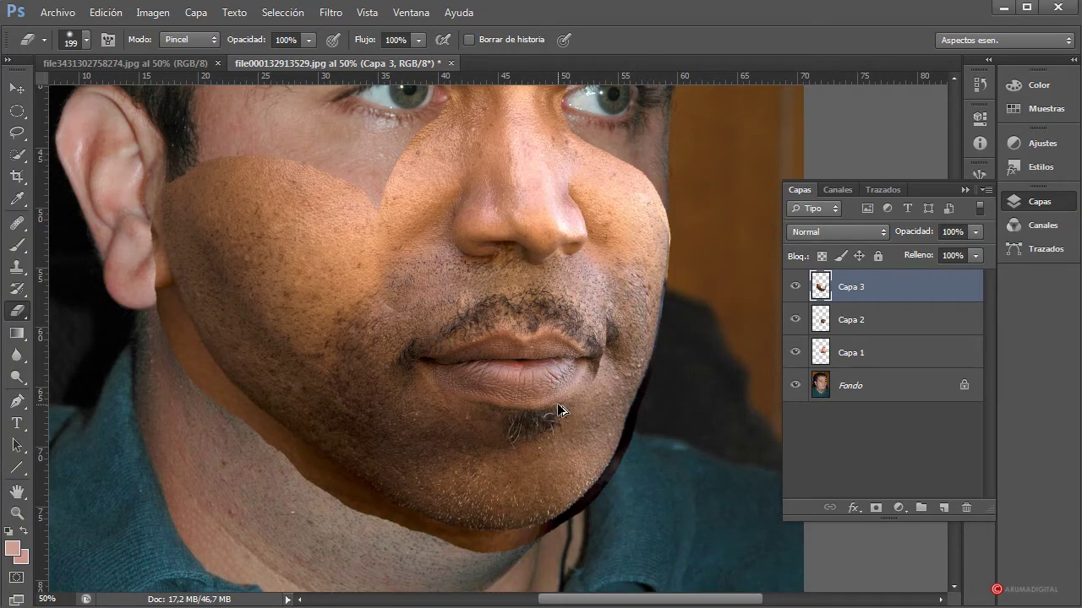
{"action": "right_click", "coordinate": [435, 254], "text": "alt"}
{"action": "mouse_move", "coordinate": [428, 248]}
{"action": "left_mouse_down"}
{"action": "mouse_move", "coordinate": [414, 239]}
{"action": "mouse_move", "coordinate": [418, 282]}
{"action": "mouse_move", "coordinate": [415, 245]}
{"action": "left_mouse_up"}
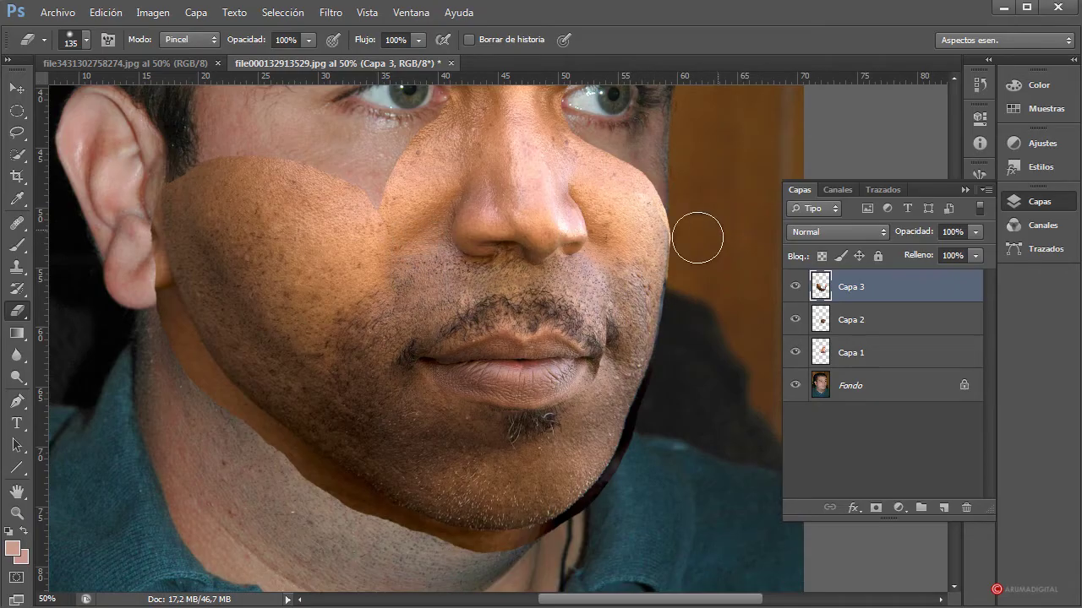
{"action": "mouse_move", "coordinate": [598, 274]}
{"action": "left_mouse_down"}
{"action": "mouse_move", "coordinate": [582, 352]}
{"action": "mouse_move", "coordinate": [548, 385]}
{"action": "mouse_move", "coordinate": [465, 389]}
{"action": "mouse_move", "coordinate": [430, 362]}
{"action": "mouse_move", "coordinate": [528, 383]}
{"action": "mouse_move", "coordinate": [581, 356]}
{"action": "mouse_move", "coordinate": [565, 354]}
{"action": "mouse_move", "coordinate": [550, 323]}
{"action": "mouse_move", "coordinate": [578, 349]}
{"action": "mouse_move", "coordinate": [416, 359]}
{"action": "left_mouse_up"}
- Examine the blend between the jaw, mouth and nose layers across the whole face, from the eyebrows to the neck
{"action": "scroll", "coordinate": [720, 431], "scroll_direction": "up", "scroll_amount": 2}
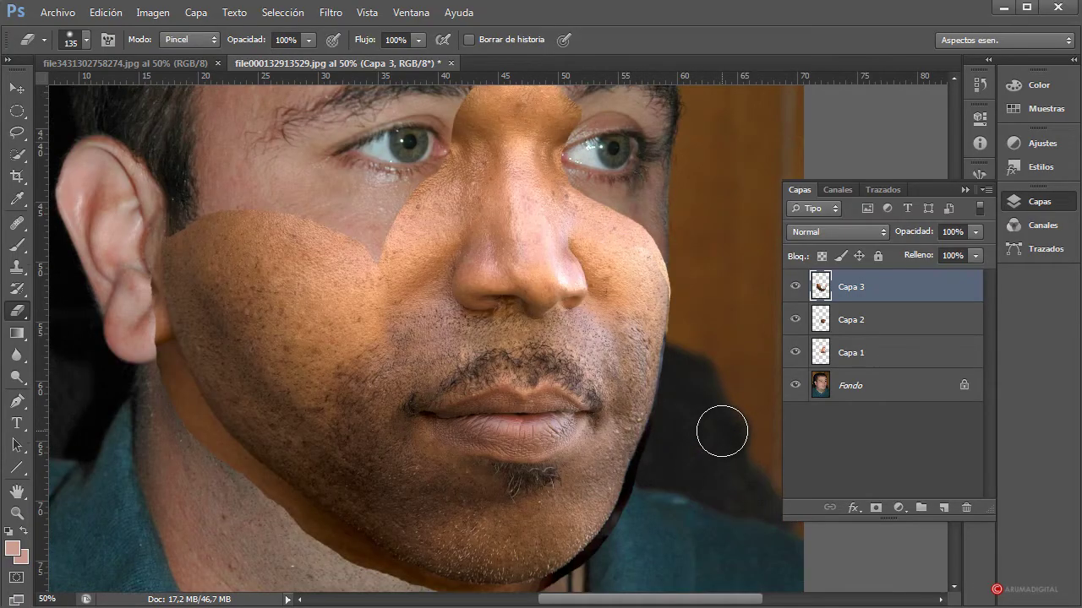
{"action": "scroll", "coordinate": [719, 426], "scroll_direction": "down", "scroll_amount": 3}
{"action": "scroll", "coordinate": [718, 421], "scroll_direction": "up", "scroll_amount": 1}
{"action": "scroll", "coordinate": [717, 417], "scroll_direction": "down", "scroll_amount": 1}
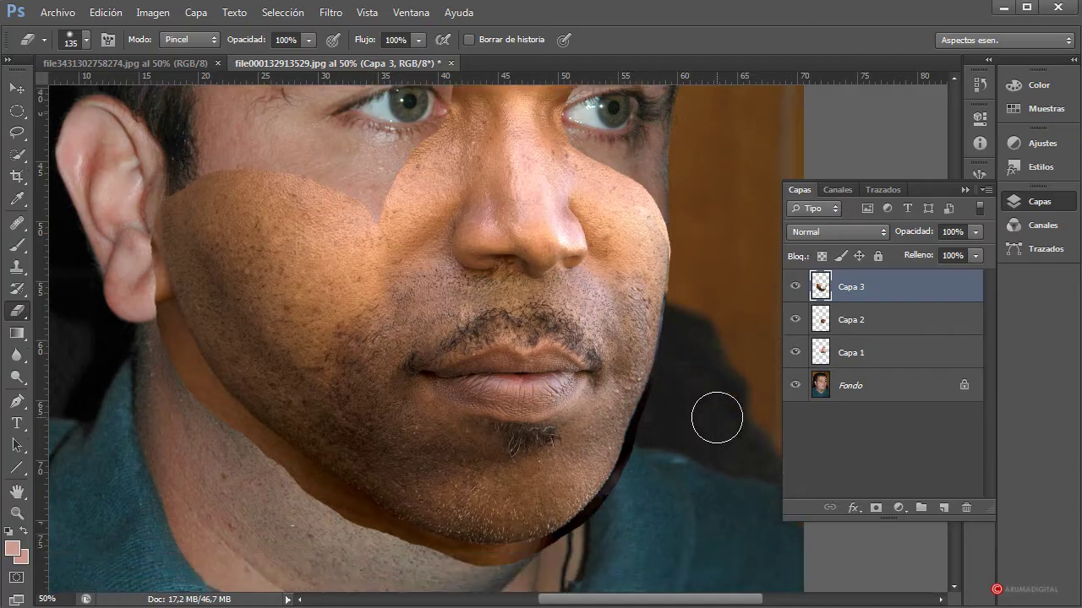
{"action": "scroll", "coordinate": [716, 426], "scroll_direction": "up", "scroll_amount": 2}
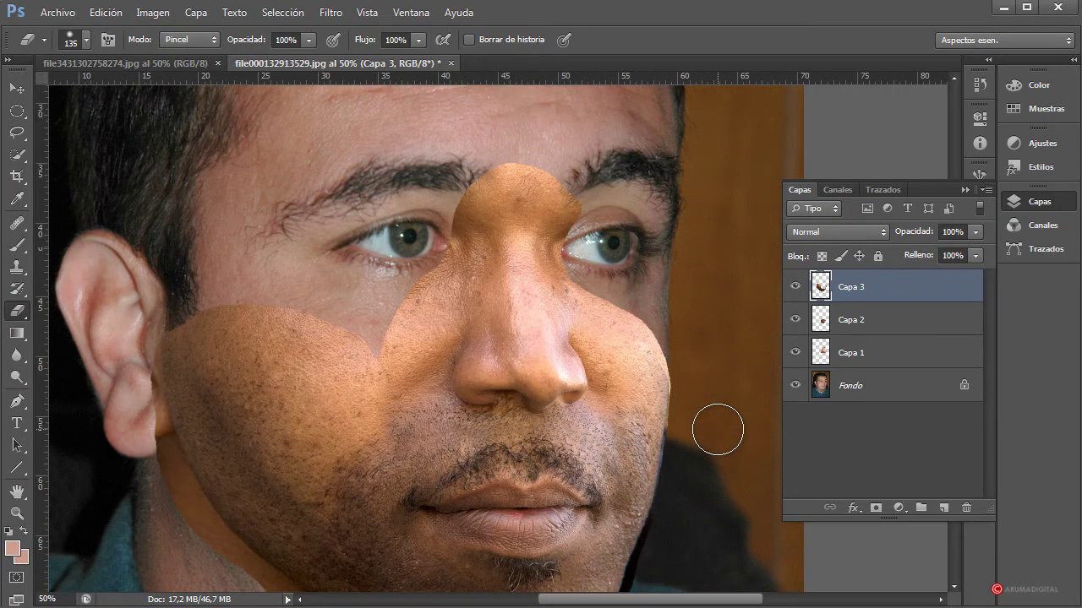
{"action": "scroll", "coordinate": [696, 488], "scroll_direction": "down", "scroll_amount": 2}
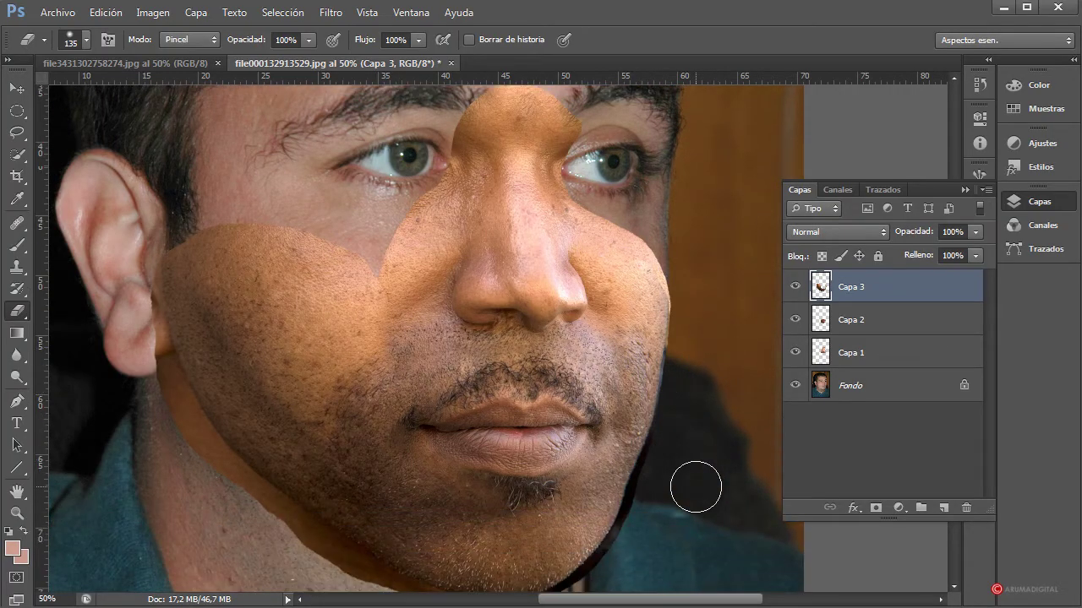
{"action": "scroll", "coordinate": [696, 488], "scroll_direction": "down", "scroll_amount": 2}
{"action": "scroll", "coordinate": [688, 480], "scroll_direction": "up", "scroll_amount": 1}
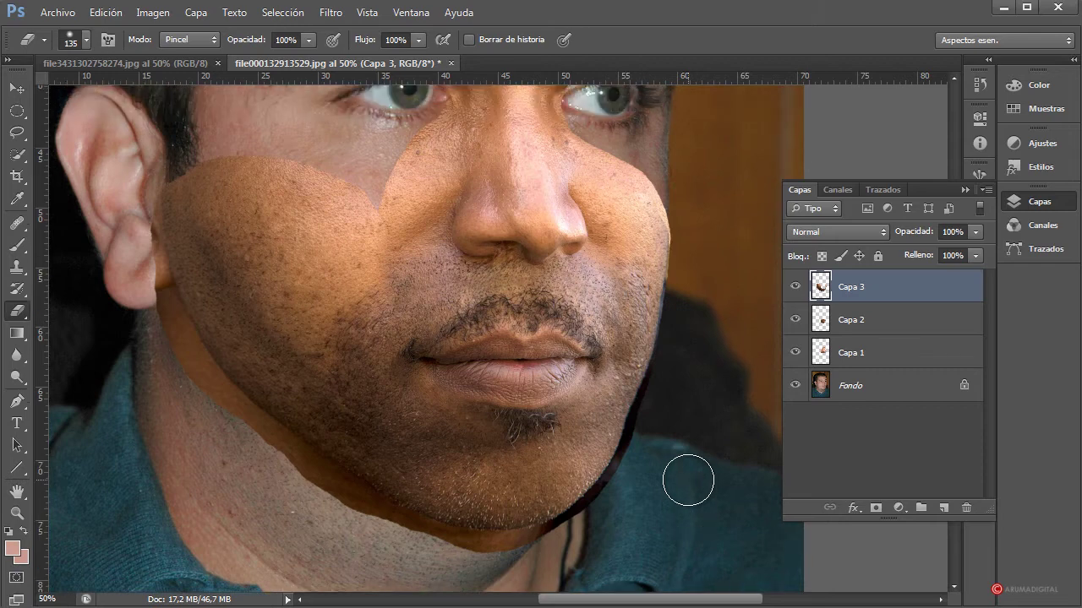
{"action": "scroll", "coordinate": [688, 479], "scroll_direction": "up", "scroll_amount": 2}
{"action": "scroll", "coordinate": [688, 478], "scroll_direction": "down", "scroll_amount": 2}
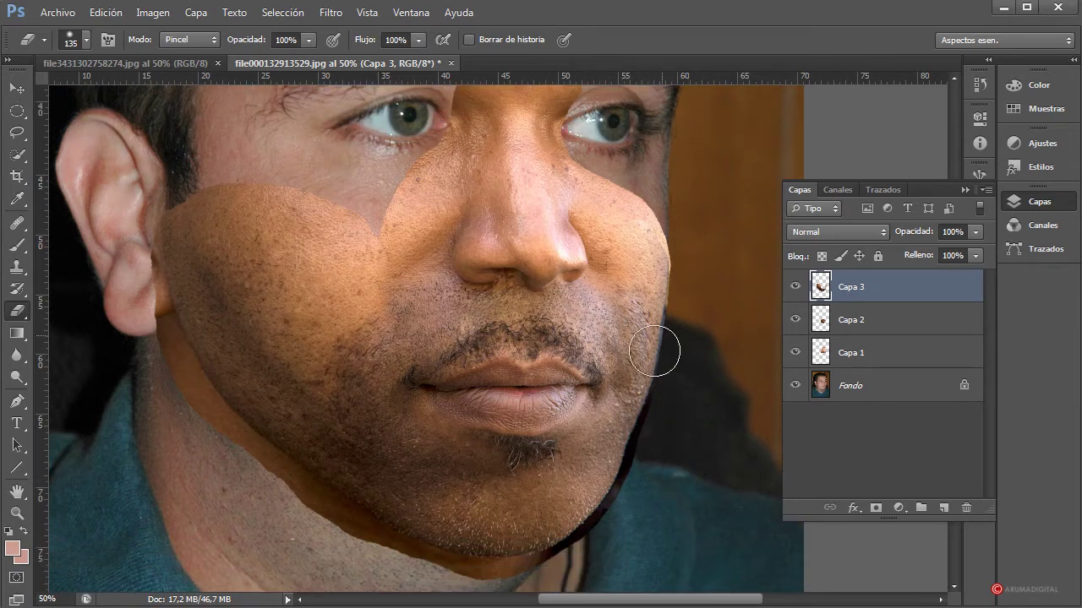
{"action": "scroll", "coordinate": [591, 505], "scroll_direction": "down", "scroll_amount": 2}
{"action": "scroll", "coordinate": [575, 507], "scroll_direction": "up", "scroll_amount": 2}
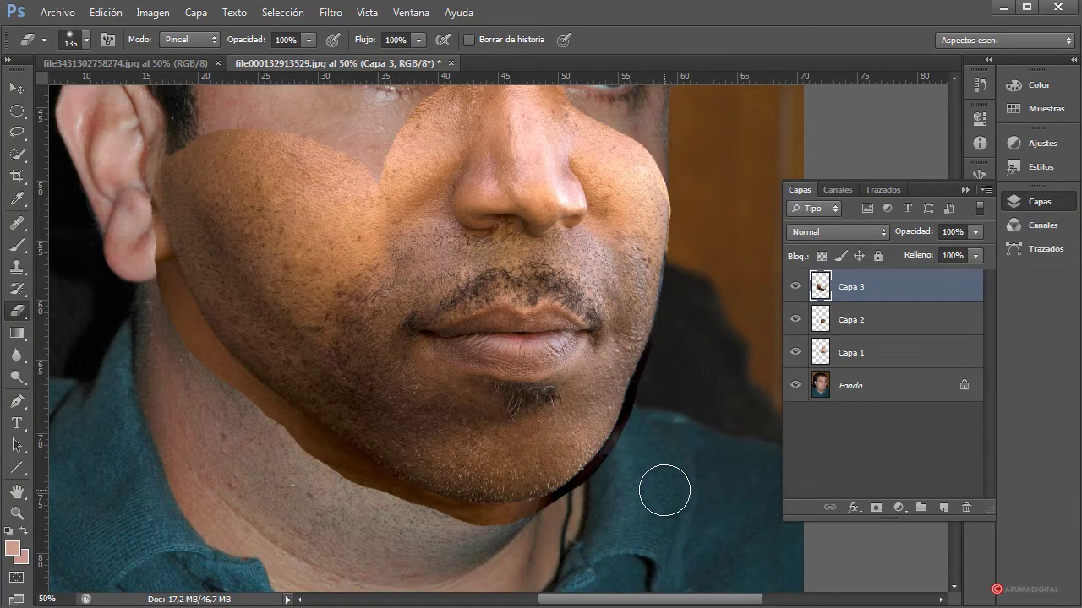
{"action": "scroll", "coordinate": [665, 490], "scroll_direction": "up", "scroll_amount": 2}
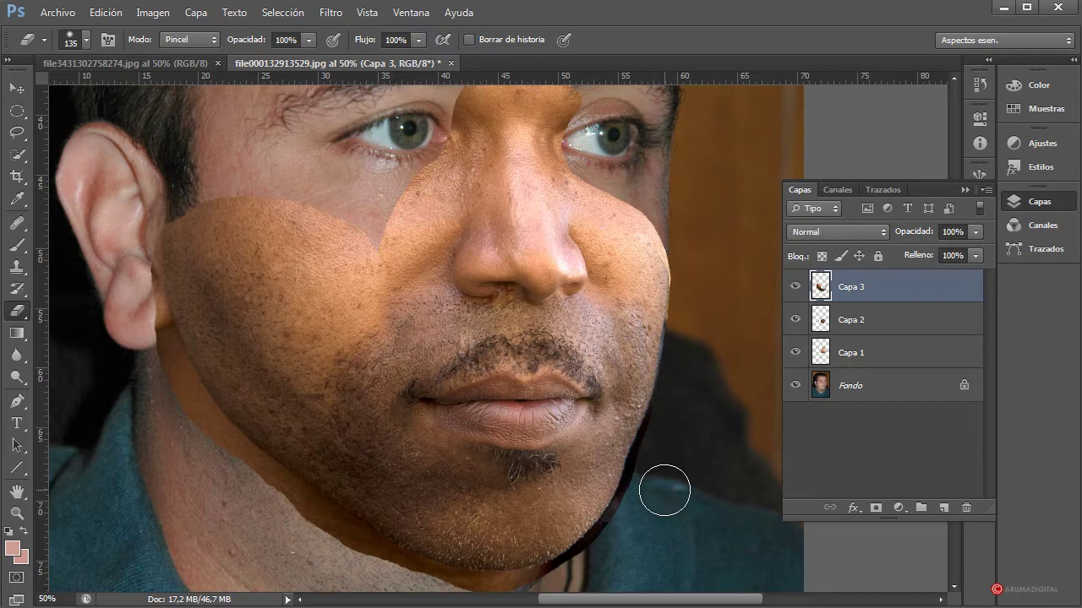
{"action": "scroll", "coordinate": [662, 492], "scroll_direction": "down", "scroll_amount": 2}
{"action": "scroll", "coordinate": [659, 493], "scroll_direction": "up", "scroll_amount": 2}
{"action": "scroll", "coordinate": [688, 294], "scroll_direction": "up", "scroll_amount": 2}
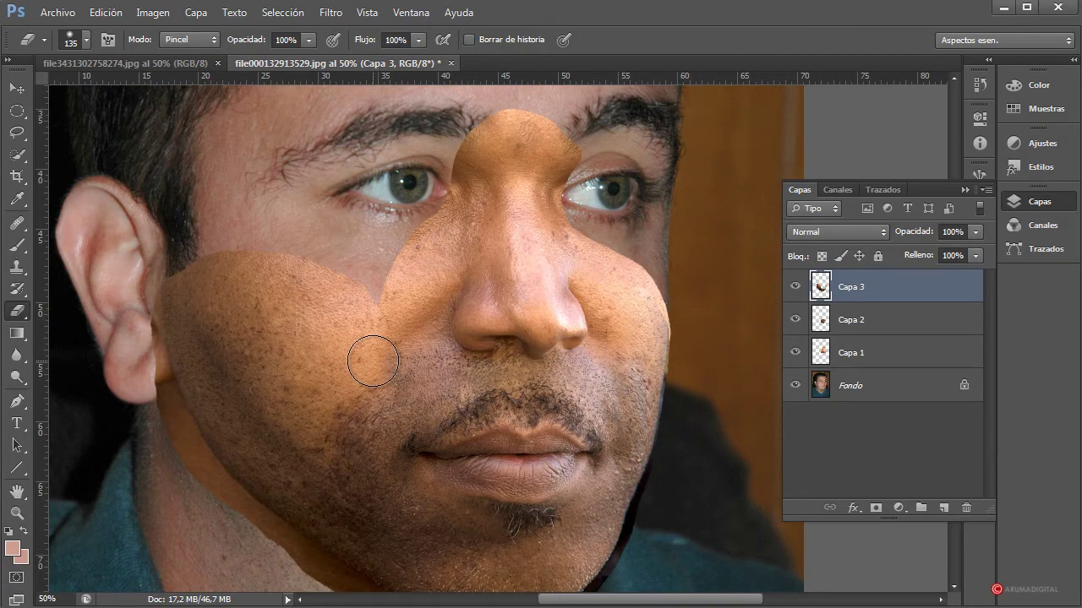
{"action": "scroll", "coordinate": [372, 361], "scroll_direction": "down", "scroll_amount": 3}
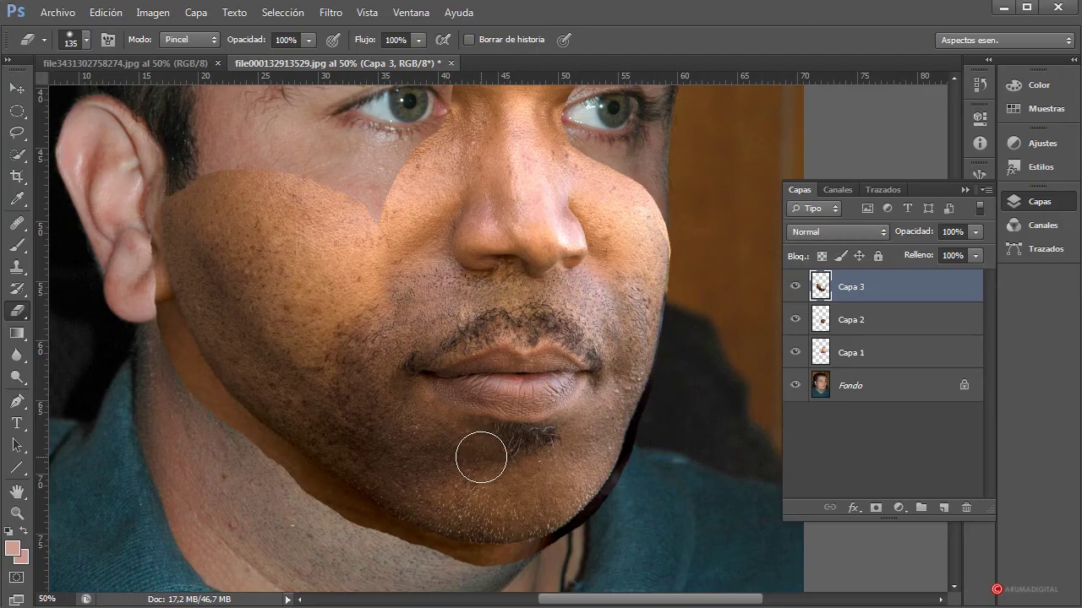
{"action": "scroll", "coordinate": [481, 457], "scroll_direction": "up", "scroll_amount": 2}
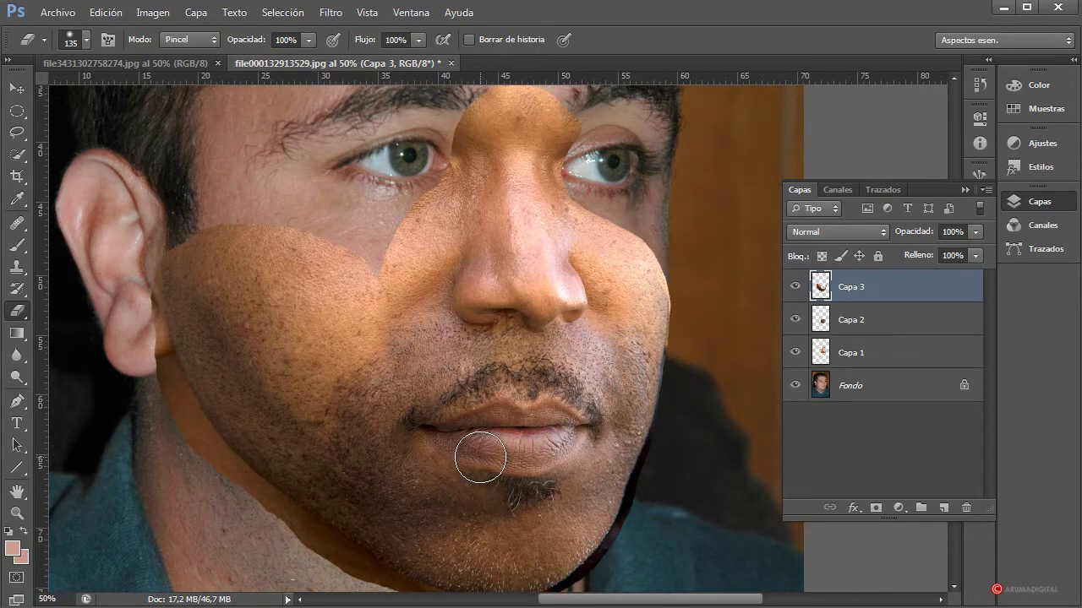
{"action": "scroll", "coordinate": [496, 494], "scroll_direction": "down", "scroll_amount": 1}
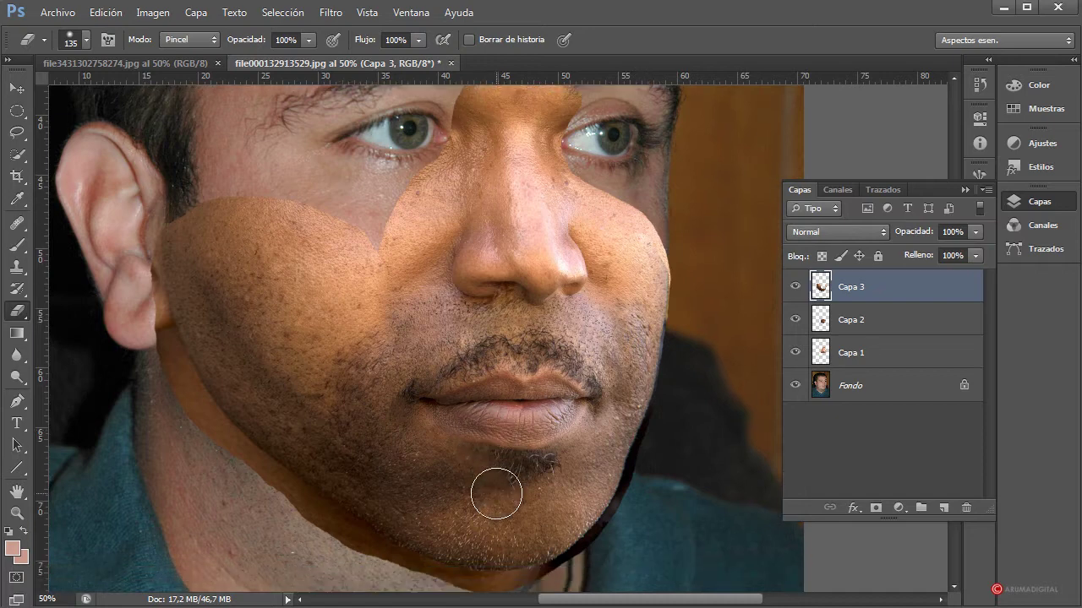
{"action": "scroll", "coordinate": [496, 494], "scroll_direction": "down", "scroll_amount": 1}
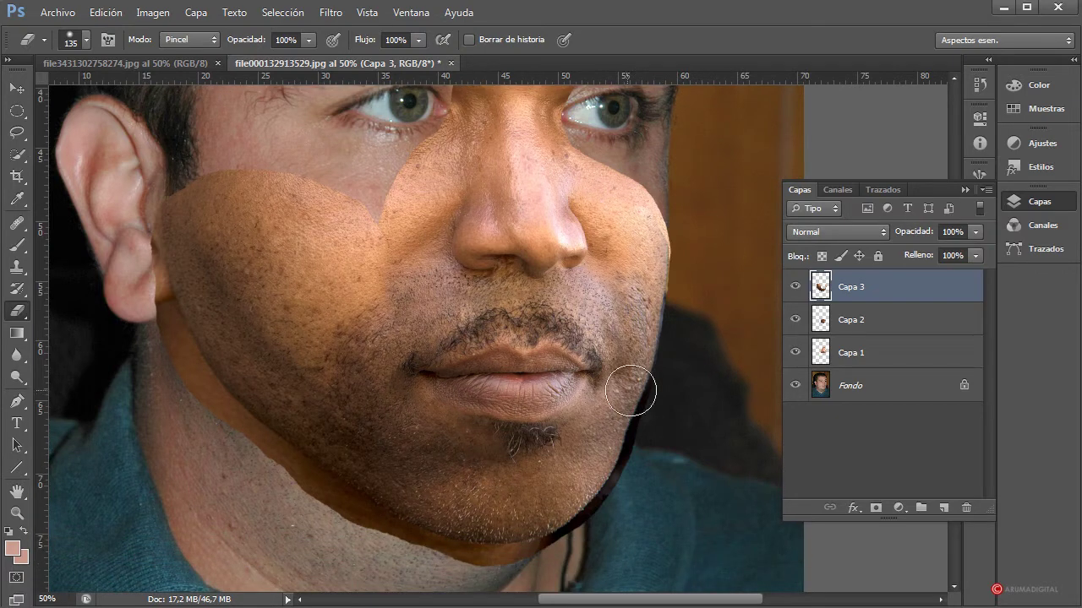
{"action": "scroll", "coordinate": [647, 394], "scroll_direction": "down", "scroll_amount": 1}
{"action": "scroll", "coordinate": [649, 401], "scroll_direction": "down", "scroll_amount": 1}
{"action": "scroll", "coordinate": [647, 398], "scroll_direction": "down", "scroll_amount": 1}
{"action": "scroll", "coordinate": [648, 398], "scroll_direction": "up", "scroll_amount": 3}
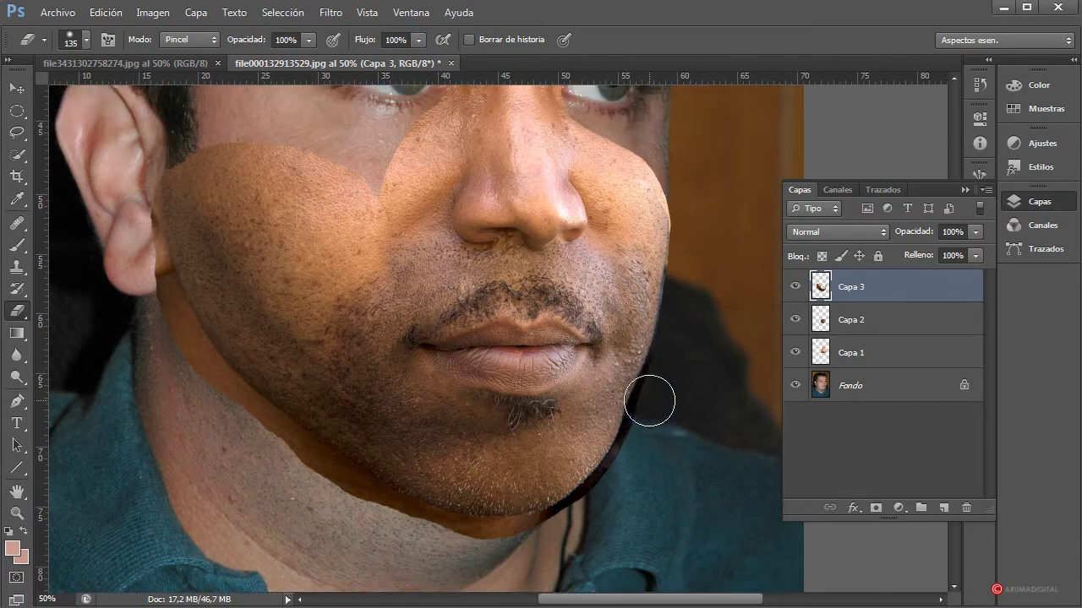
{"action": "scroll", "coordinate": [597, 338], "scroll_direction": "up", "scroll_amount": 2}
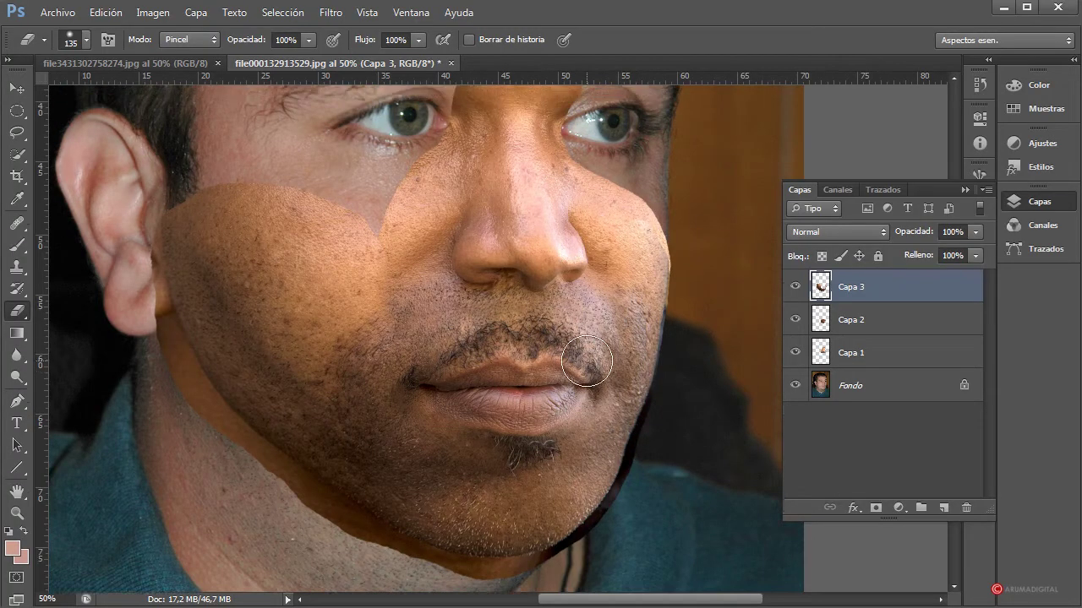
- Erase the jaw layer's remaining inner edge beneath the lower lip with a 75 Eraser brush and check the Capa 3 and Capa 2 overlap
{"action": "left_click_drag", "start_coordinate": [524, 495], "coordinate": [516, 499]}
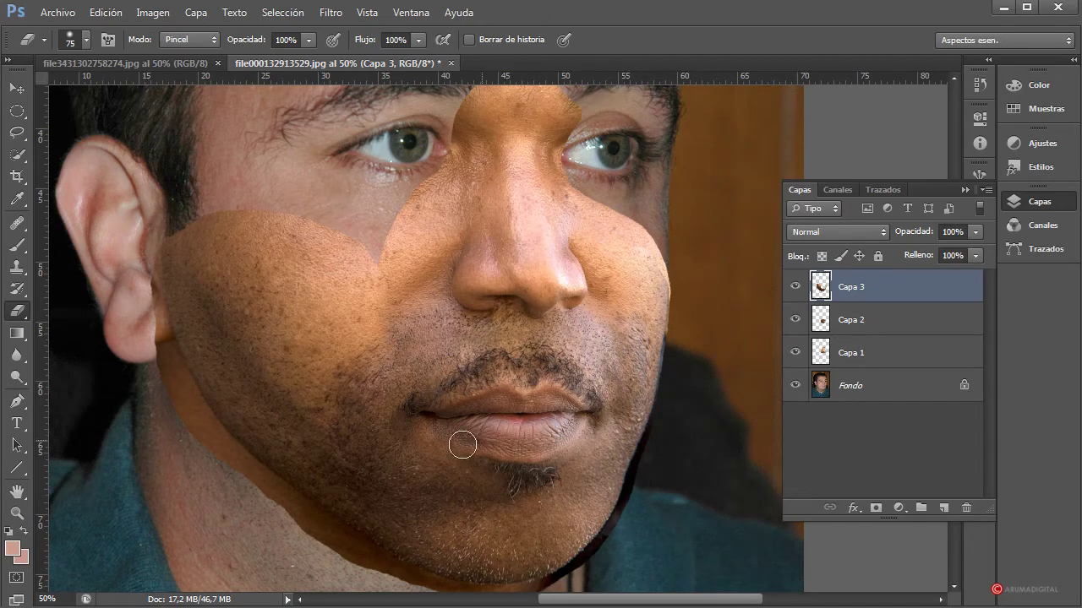
{"action": "left_click", "coordinate": [795, 287]}
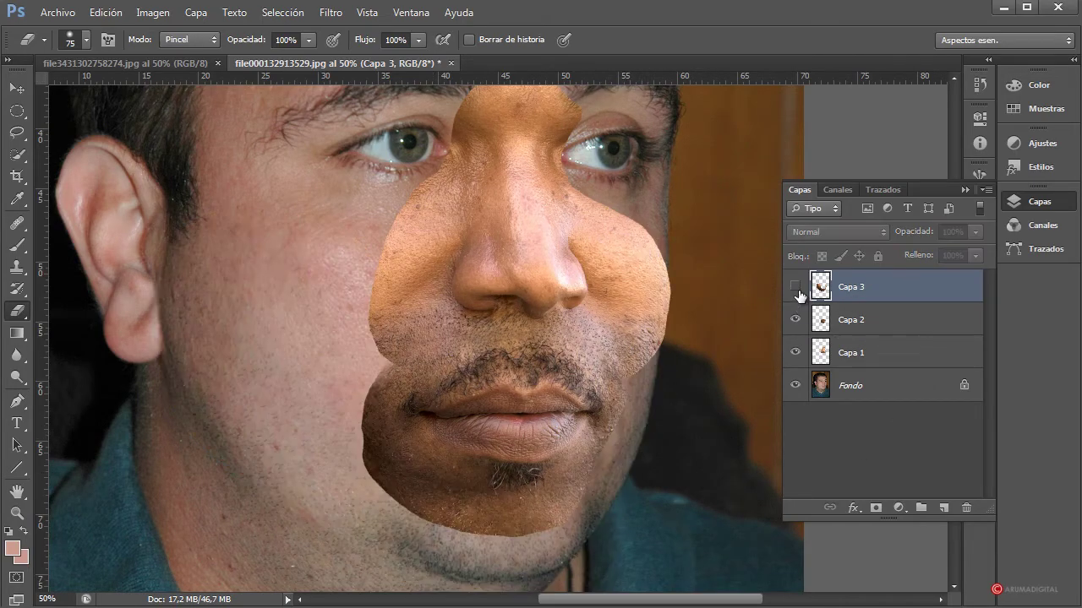
{"action": "left_click", "coordinate": [796, 288]}
{"action": "left_click", "coordinate": [794, 321]}
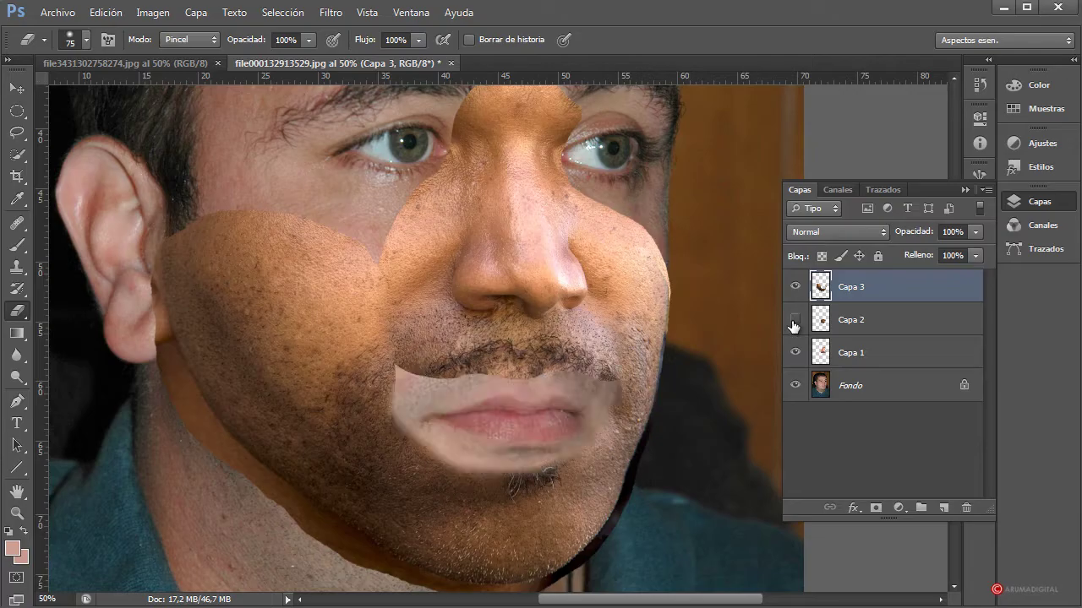
{"action": "left_click", "coordinate": [794, 321]}
{"action": "scroll", "coordinate": [541, 436], "scroll_direction": "up", "scroll_amount": 2}
{"action": "scroll", "coordinate": [542, 436], "scroll_direction": "down", "scroll_amount": 2}
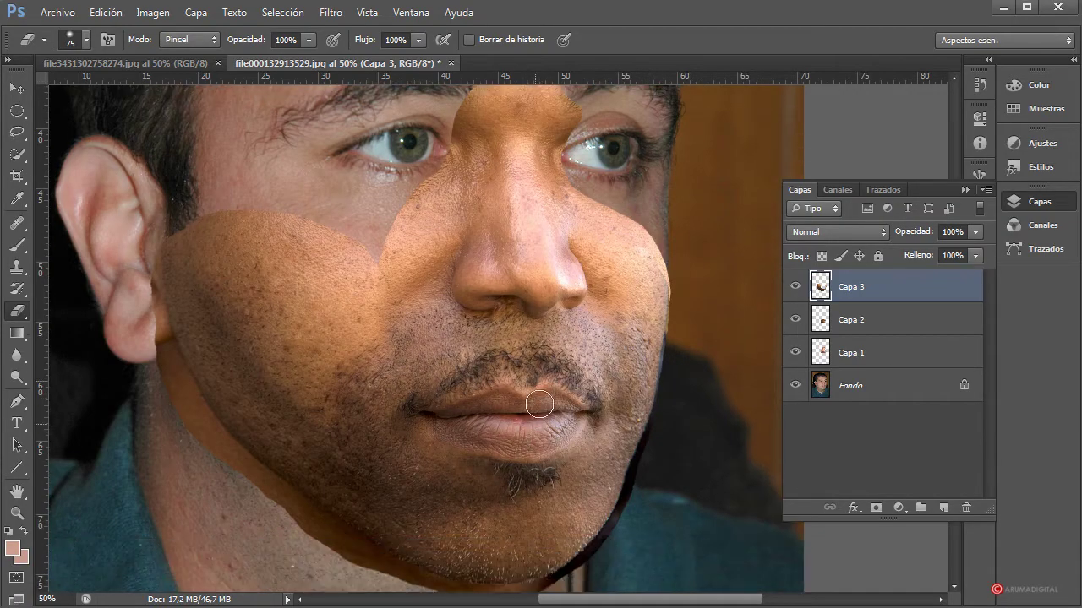
{"action": "scroll", "coordinate": [562, 431], "scroll_direction": "up", "scroll_amount": 10}
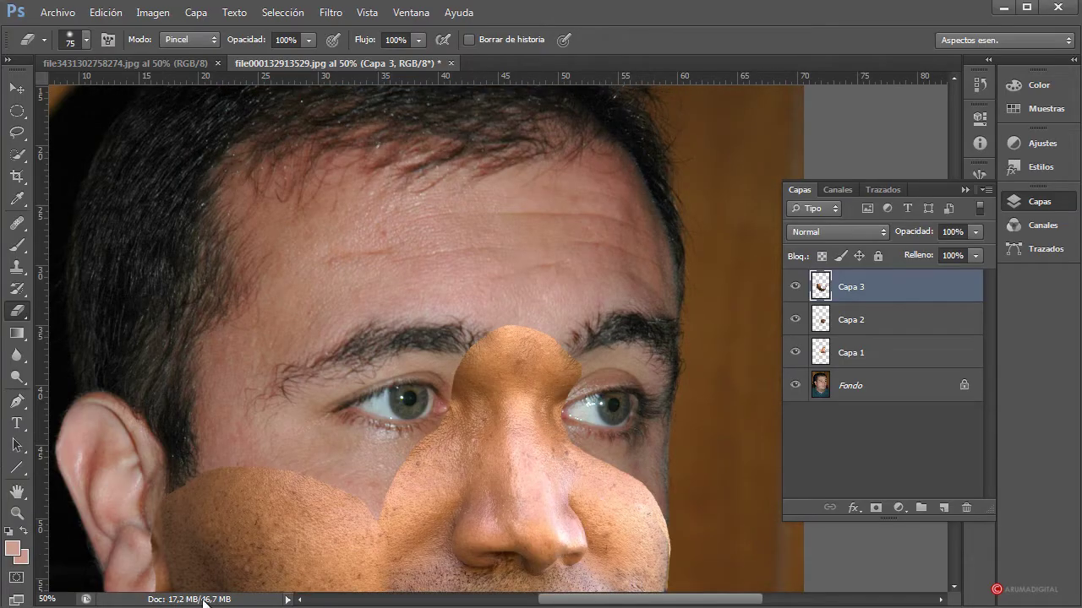
{"action": "scroll", "coordinate": [292, 500], "scroll_direction": "down", "scroll_amount": 2}
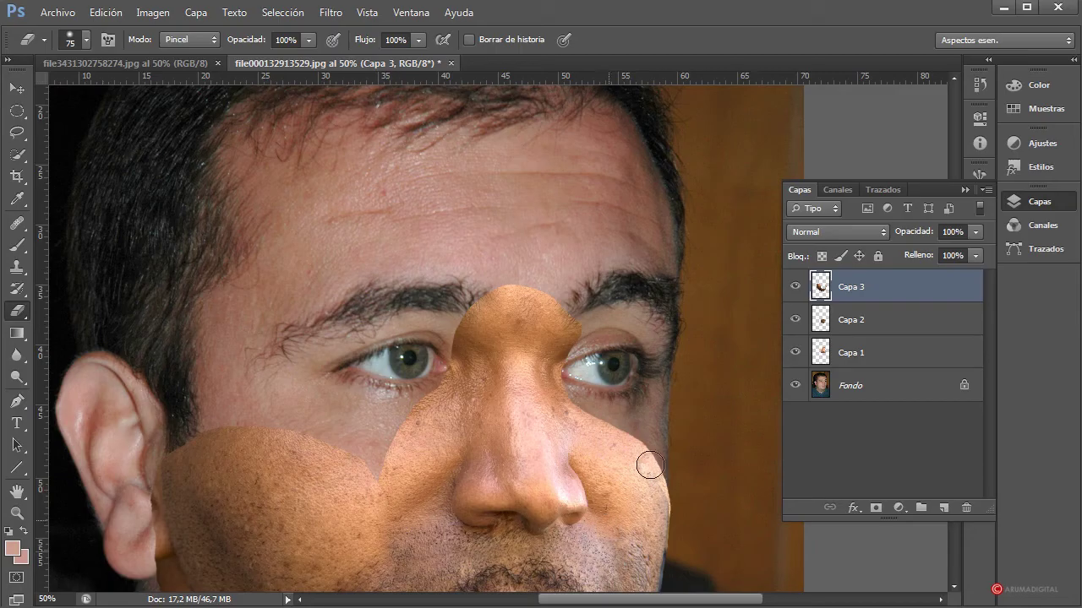
- Switch to the source portrait file3431302758274.jpg and clear the old jaw selection
{"action": "left_click", "coordinate": [125, 65]}
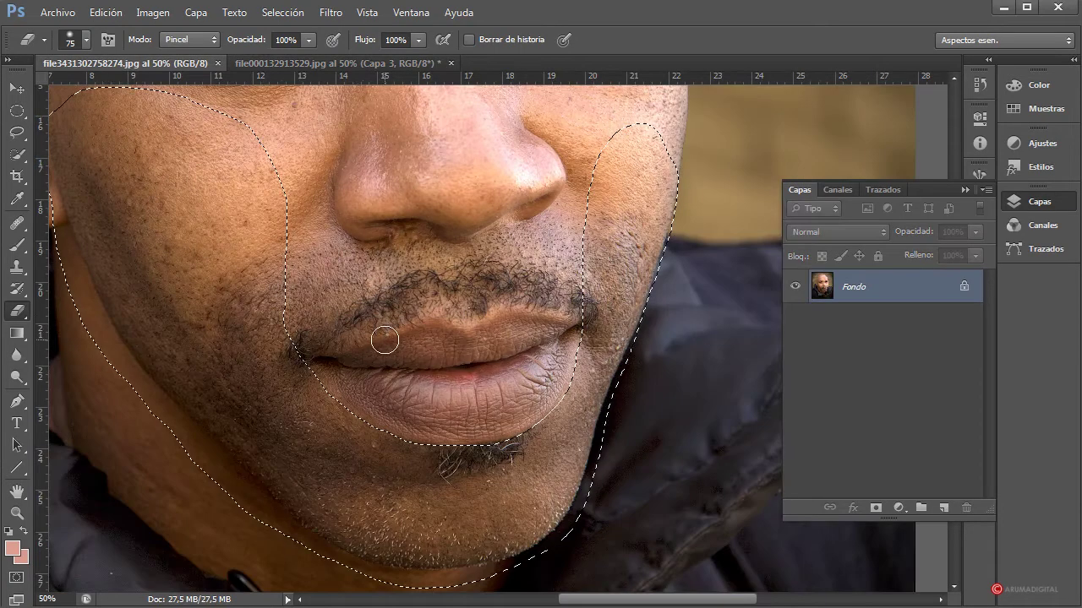
{"action": "scroll", "coordinate": [287, 365], "scroll_direction": "down", "scroll_amount": 2}
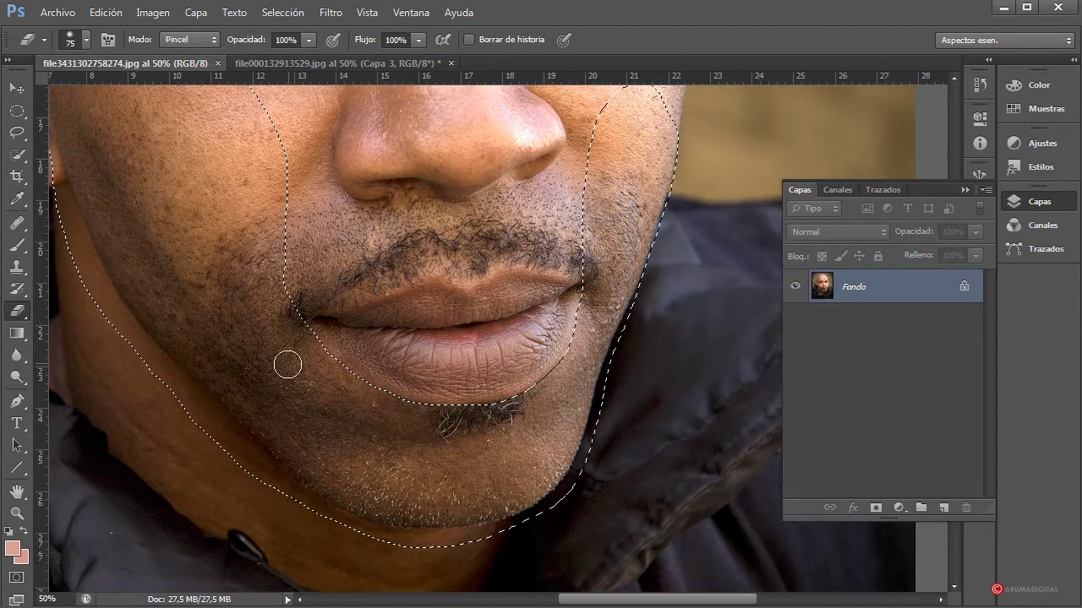
{"action": "left_click", "coordinate": [282, 12]}
{"action": "left_click", "coordinate": [277, 43]}
{"action": "scroll", "coordinate": [491, 553], "scroll_direction": "down", "scroll_amount": 2}
{"action": "scroll", "coordinate": [490, 553], "scroll_direction": "left", "scroll_amount": 4}
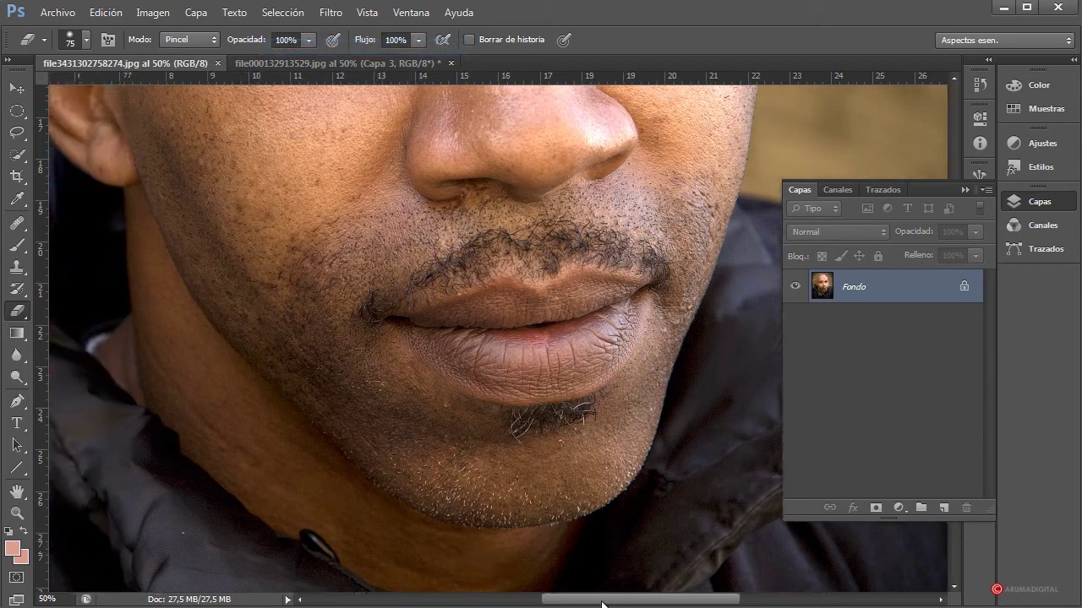
{"action": "scroll", "coordinate": [583, 555], "scroll_direction": "up", "scroll_amount": 1}
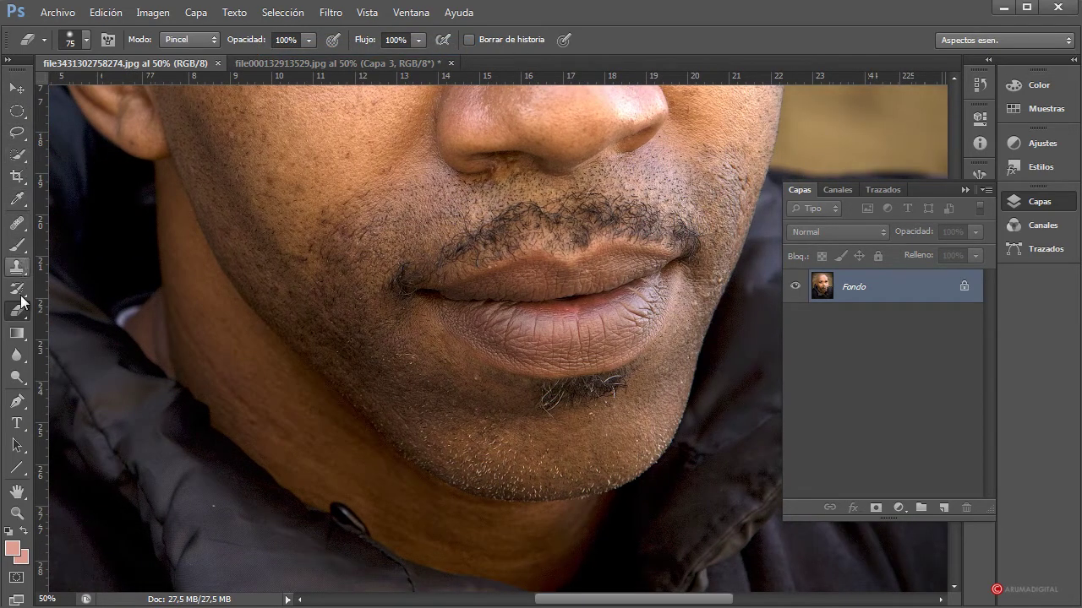
- Outline the source man's neck with the Lasso, from the earlobe along the jawline and chin and back around the jacket collar
{"action": "left_click", "coordinate": [17, 132]}
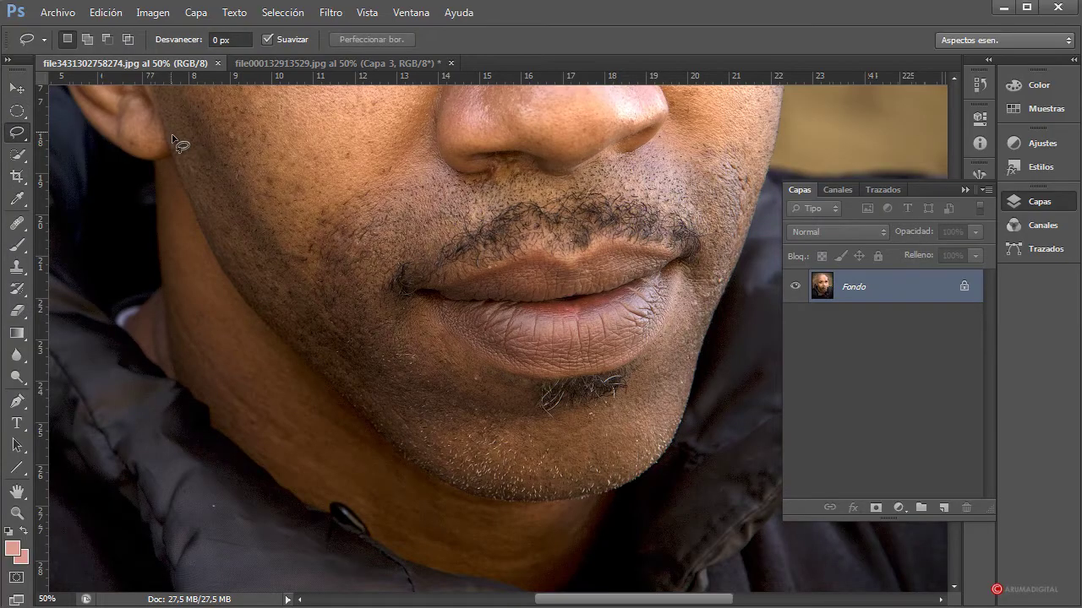
{"action": "mouse_move", "coordinate": [173, 136]}
{"action": "left_mouse_down"}
{"action": "mouse_move", "coordinate": [226, 276]}
{"action": "mouse_move", "coordinate": [265, 328]}
{"action": "left_mouse_up"}
{"action": "left_click_drag", "start_coordinate": [488, 498], "coordinate": [580, 499]}
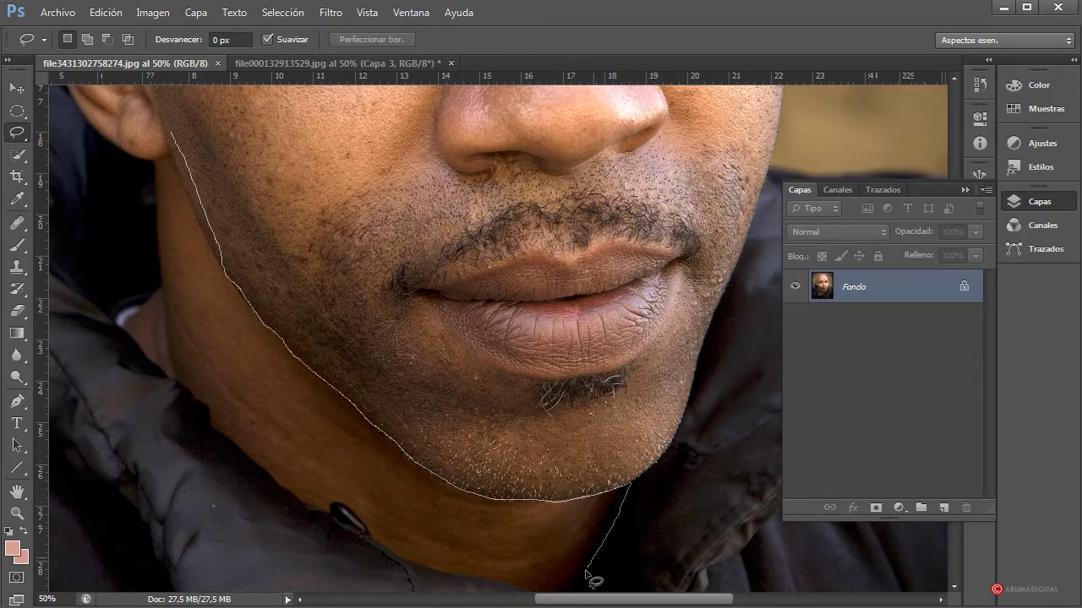
{"action": "left_click_drag", "start_coordinate": [504, 601], "coordinate": [363, 555]}
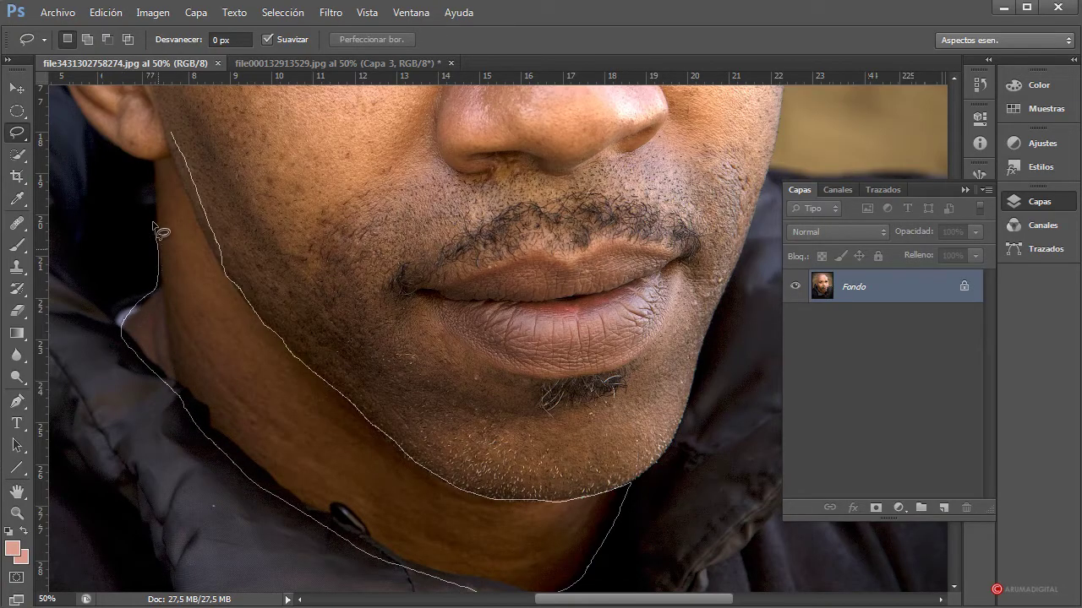
{"action": "mouse_move", "coordinate": [153, 222]}
{"action": "left_mouse_down"}
{"action": "mouse_move", "coordinate": [153, 169]}
{"action": "mouse_move", "coordinate": [175, 142]}
{"action": "left_mouse_up"}
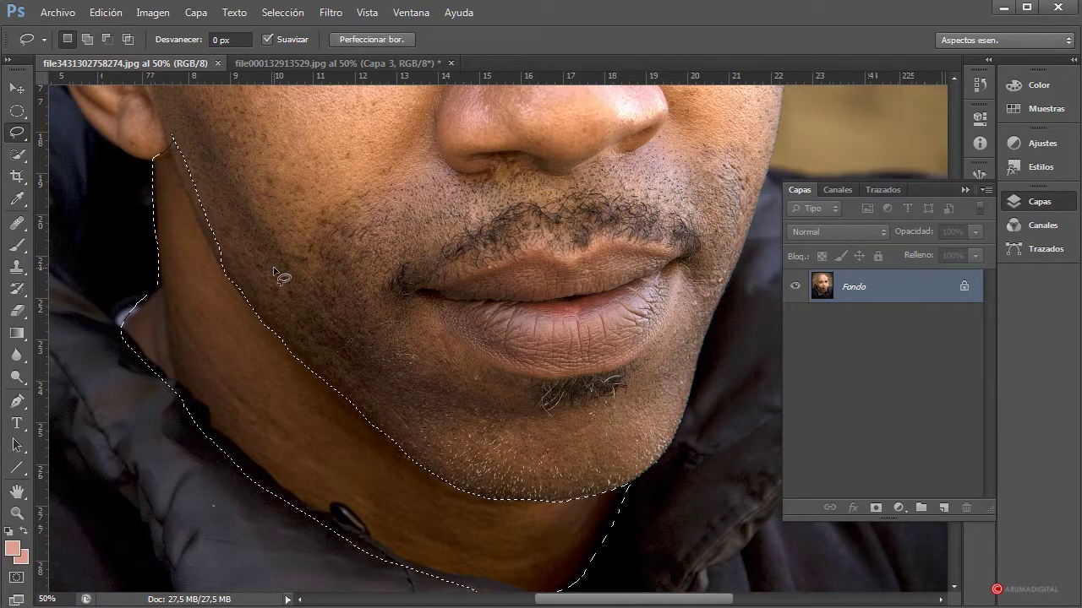
{"action": "key", "text": "alt"}
{"action": "mouse_move", "coordinate": [228, 272]}
{"action": "left_mouse_down"}
{"action": "mouse_move", "coordinate": [167, 127]}
{"action": "mouse_move", "coordinate": [197, 159]}
{"action": "mouse_move", "coordinate": [230, 275]}
{"action": "left_mouse_up"}
- Paste the copied neck into file000132913529.jpg as a new layer, converting its colours to keep their appearance
{"action": "left_click", "coordinate": [309, 60]}
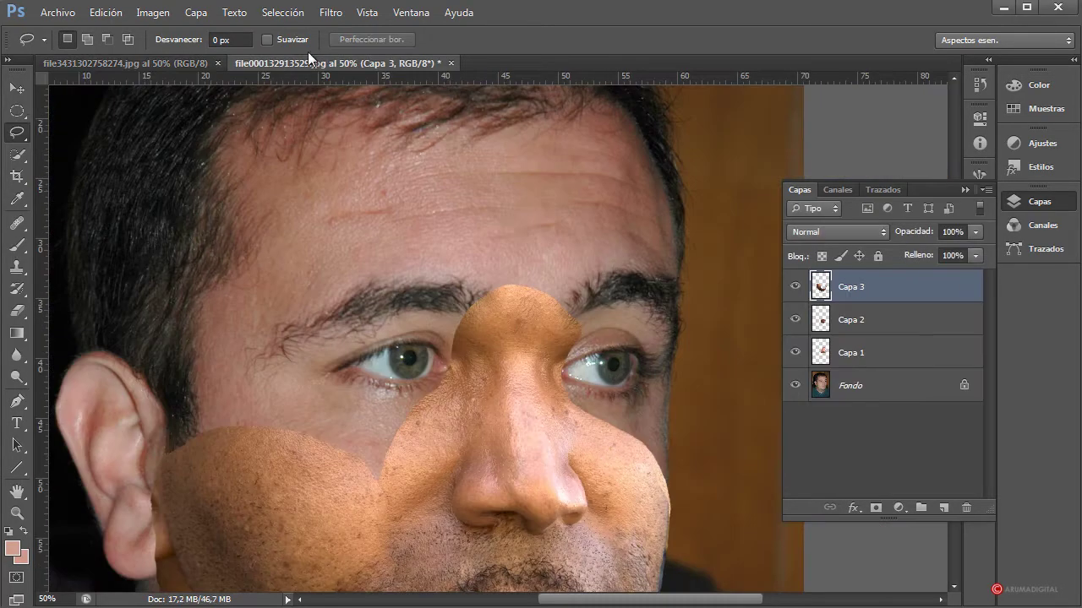
{"action": "key", "text": "ctrl+v"}
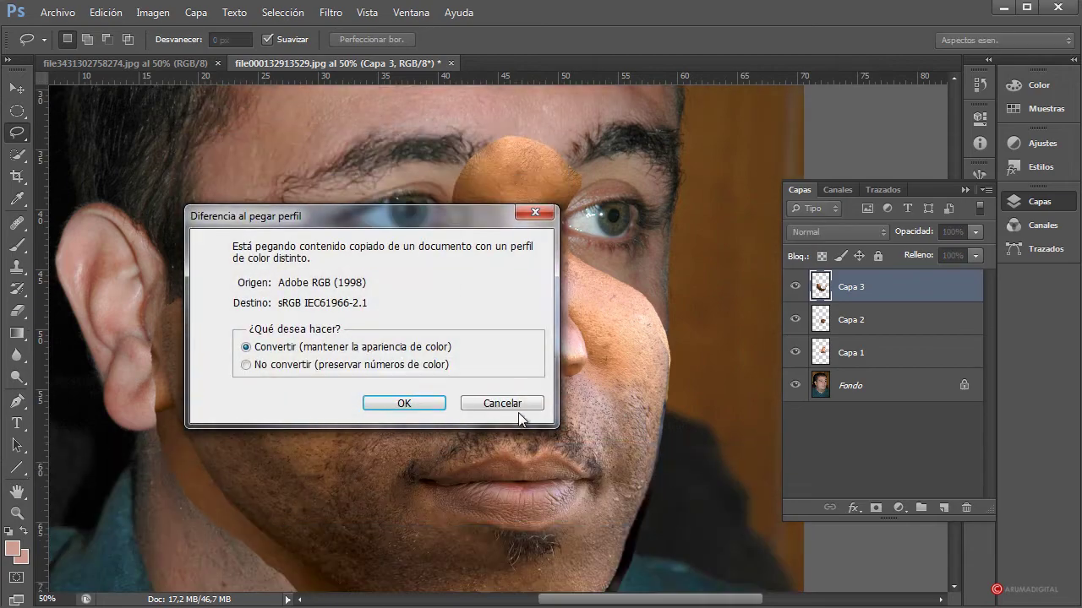
{"action": "left_click", "coordinate": [425, 403]}
{"action": "left_click", "coordinate": [425, 372]}
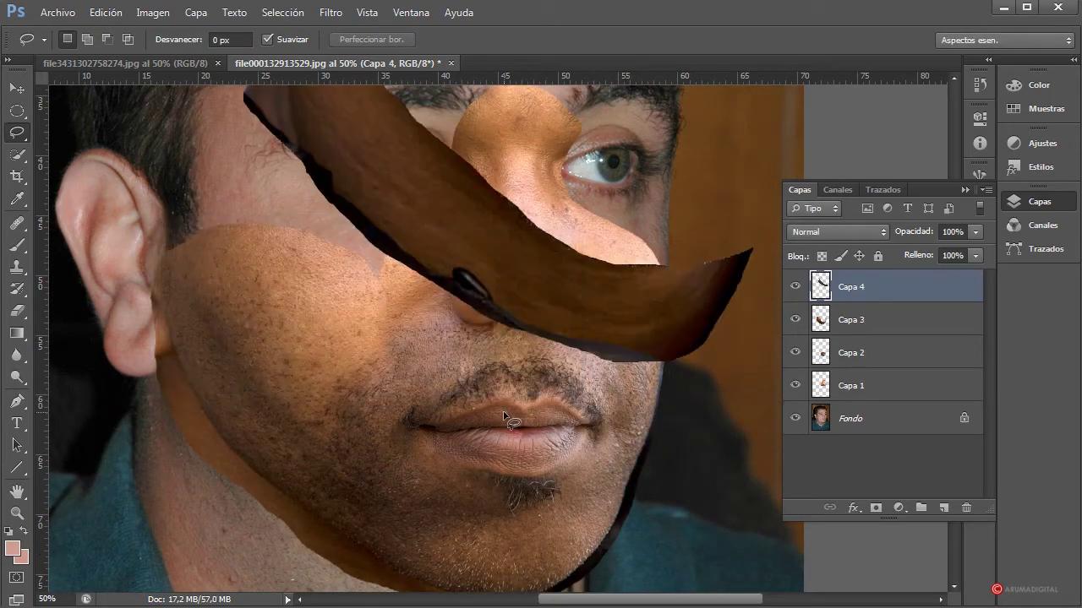
- Move the pasted neck beneath the chin and over the shirt collar with Free Transform, at about X 933 px, Y 1982 px
{"action": "scroll", "coordinate": [487, 249], "scroll_direction": "down", "scroll_amount": 2}
{"action": "right_click", "coordinate": [490, 226]}
{"action": "left_click", "coordinate": [518, 369]}
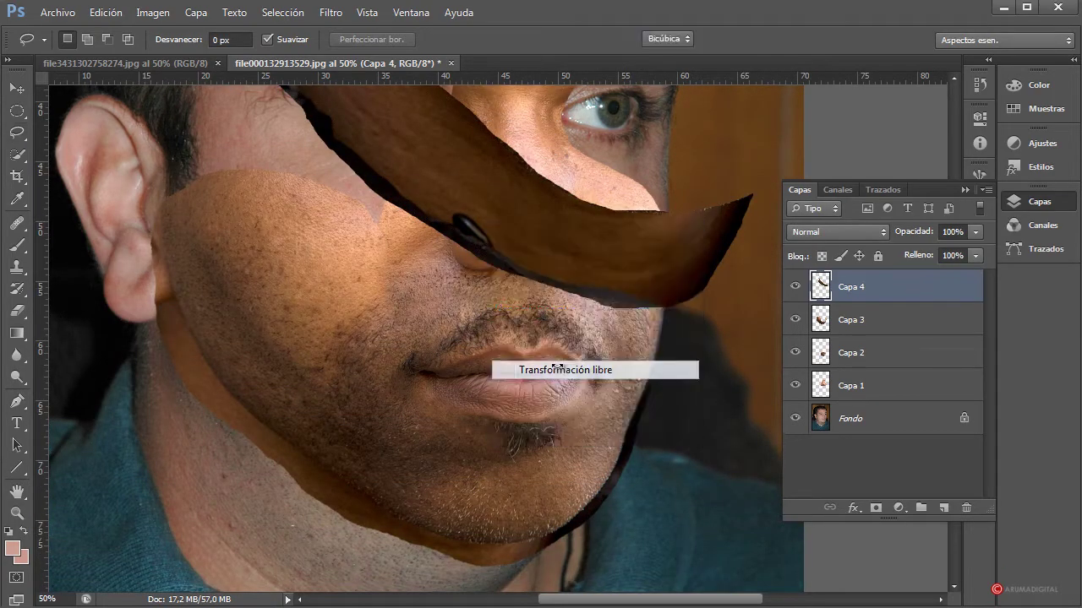
{"action": "left_click_drag", "start_coordinate": [514, 484], "coordinate": [355, 584]}
{"action": "scroll", "coordinate": [491, 477], "scroll_direction": "down", "scroll_amount": 5}
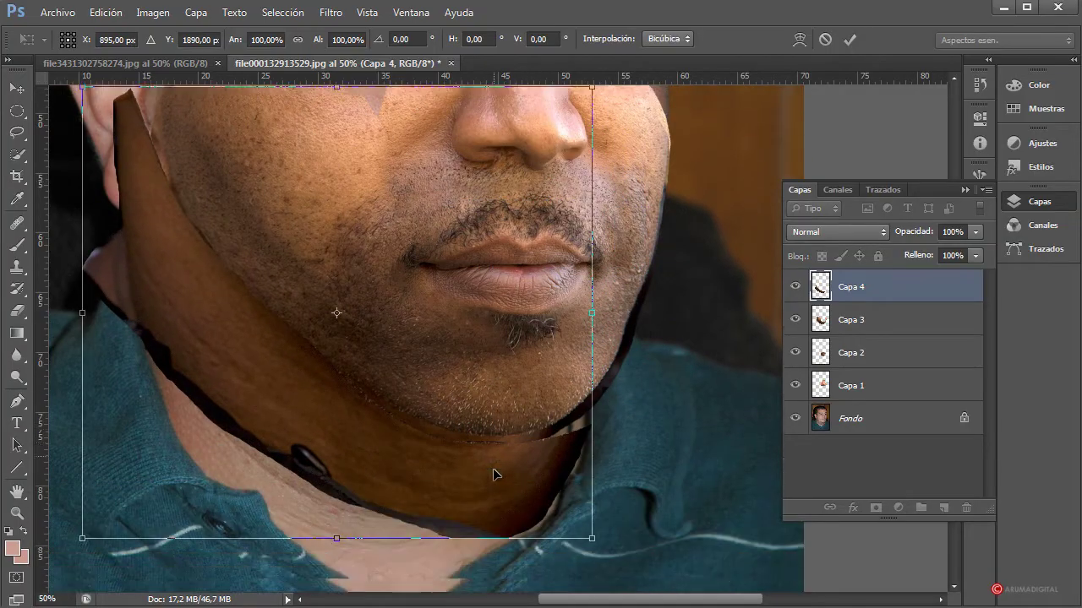
{"action": "left_click_drag", "start_coordinate": [425, 425], "coordinate": [443, 462]}
{"action": "scroll", "coordinate": [576, 431], "scroll_direction": "down", "scroll_amount": 1}
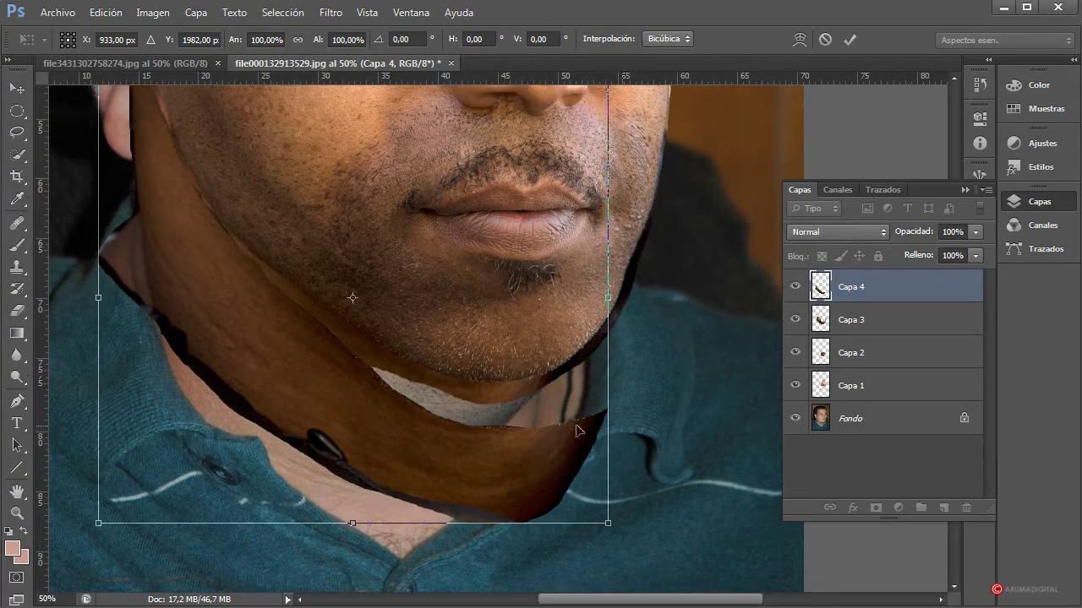
- Warp the neck's far side and lower far corner upward so its upper edge closes the gap beneath the chin
{"action": "right_click", "coordinate": [411, 426]}
{"action": "left_click", "coordinate": [476, 553]}
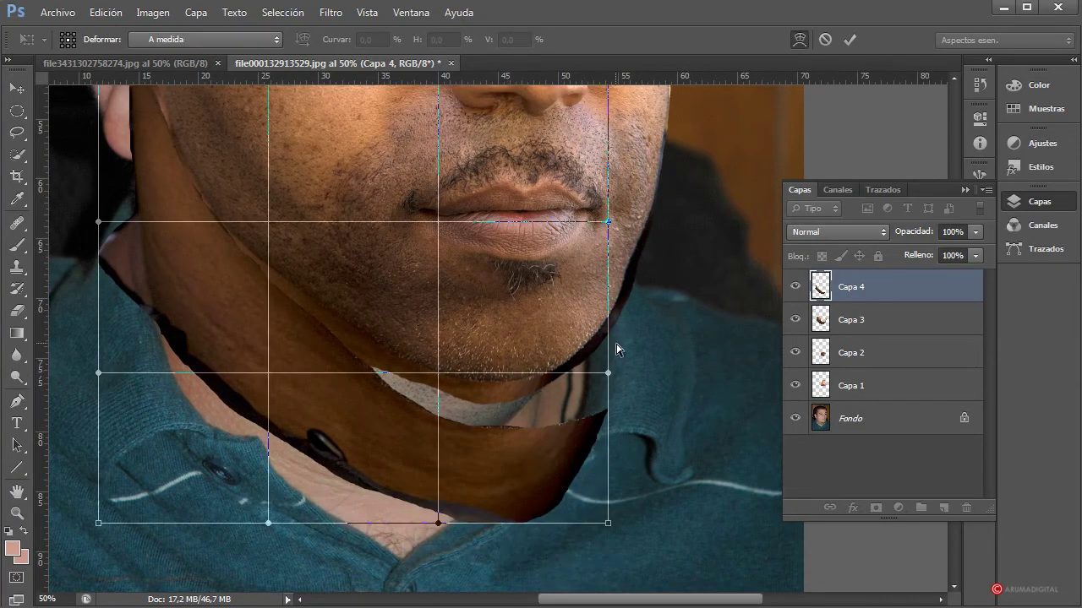
{"action": "left_click_drag", "start_coordinate": [610, 378], "coordinate": [623, 349]}
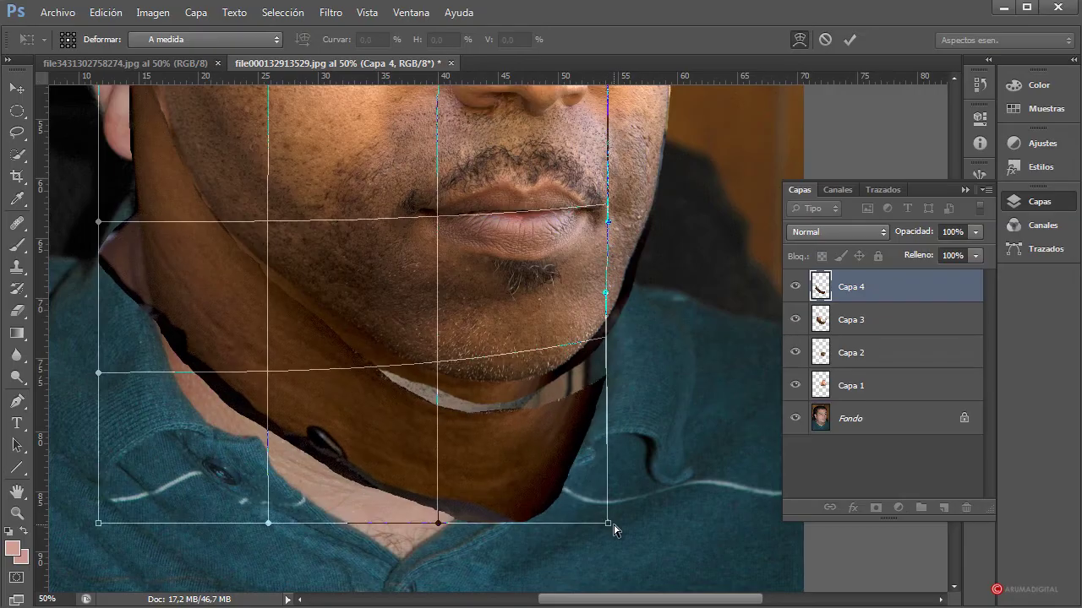
{"action": "left_click_drag", "start_coordinate": [612, 528], "coordinate": [614, 462]}
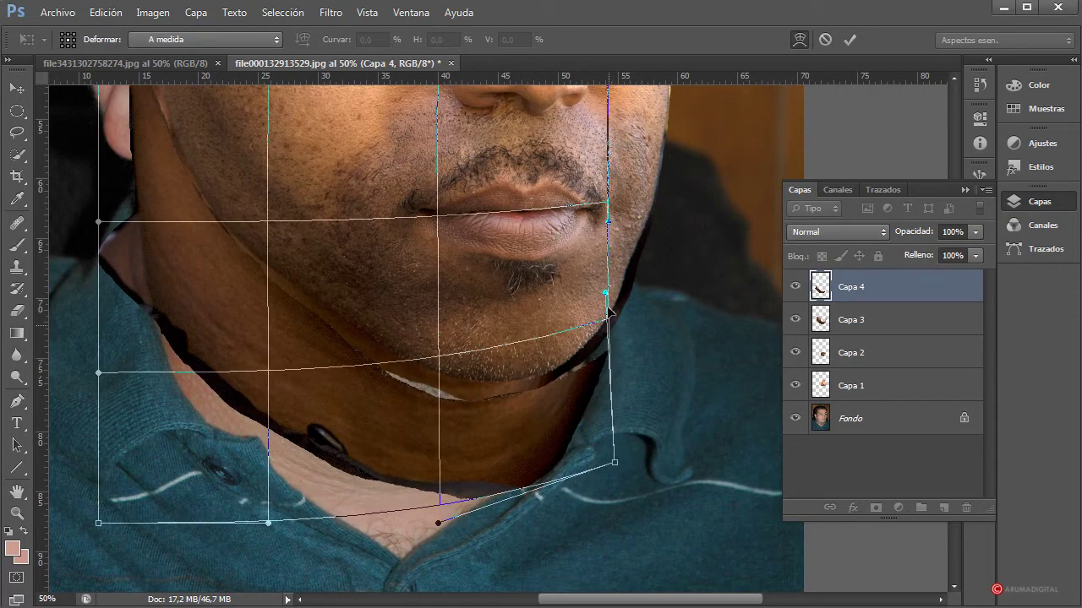
{"action": "left_click_drag", "start_coordinate": [605, 295], "coordinate": [600, 237]}
{"action": "mouse_move", "coordinate": [448, 352]}
{"action": "left_mouse_down"}
{"action": "mouse_move", "coordinate": [453, 322]}
{"action": "mouse_move", "coordinate": [449, 345]}
{"action": "mouse_move", "coordinate": [451, 334]}
{"action": "left_mouse_up"}
{"action": "left_click_drag", "start_coordinate": [268, 221], "coordinate": [277, 218]}
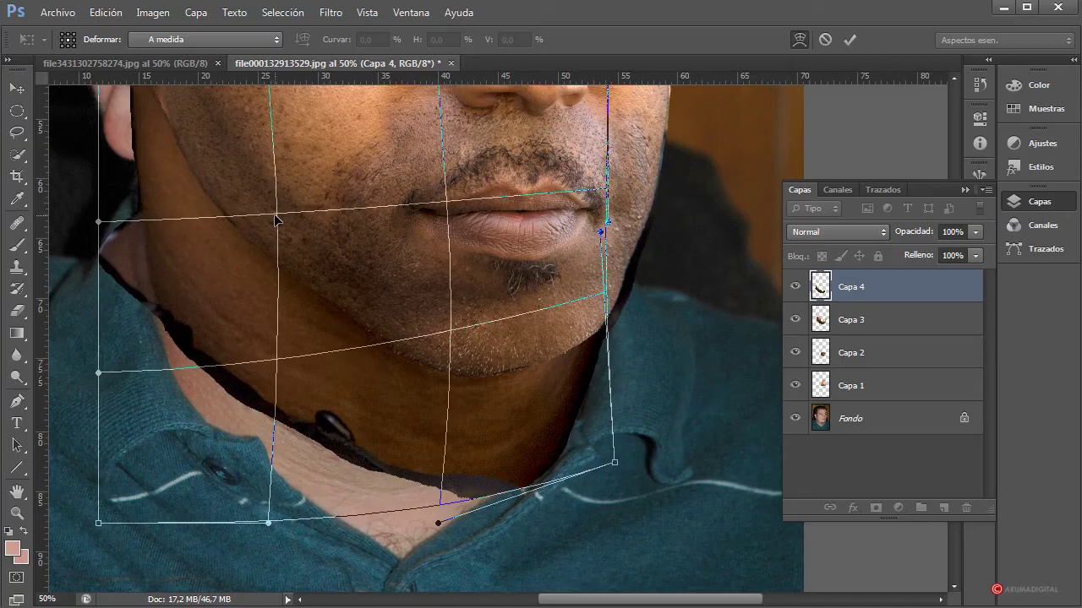
- Warp the neck's upper edge near the ear and its lower edge along the collar, and apply the transformation
{"action": "scroll", "coordinate": [272, 195], "scroll_direction": "up", "scroll_amount": 3}
{"action": "left_click_drag", "start_coordinate": [271, 144], "coordinate": [329, 146]}
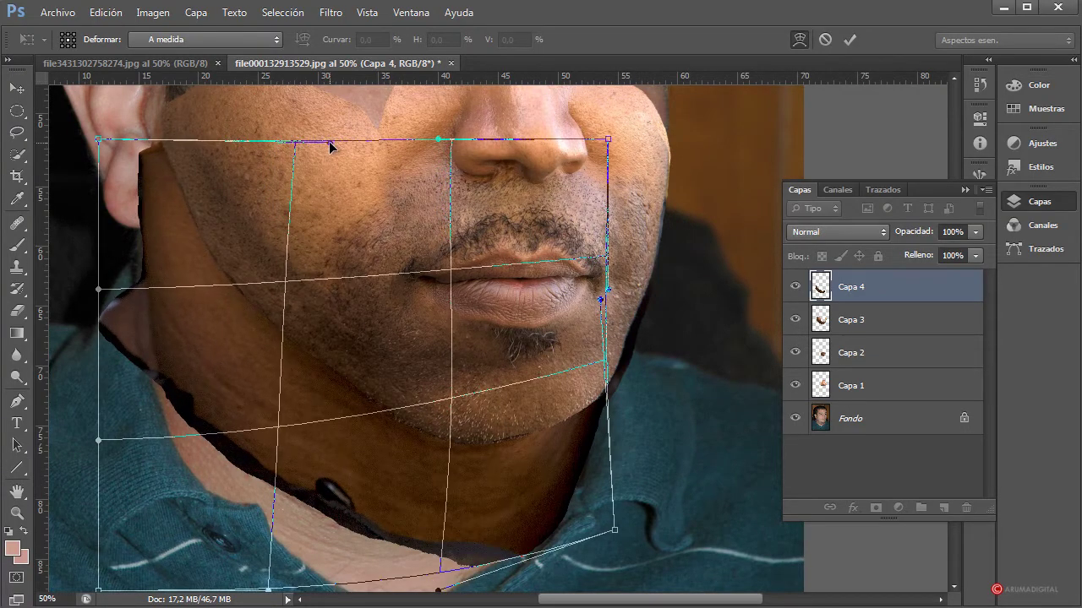
{"action": "scroll", "coordinate": [365, 457], "scroll_direction": "down", "scroll_amount": 3}
{"action": "left_click_drag", "start_coordinate": [272, 510], "coordinate": [194, 551]}
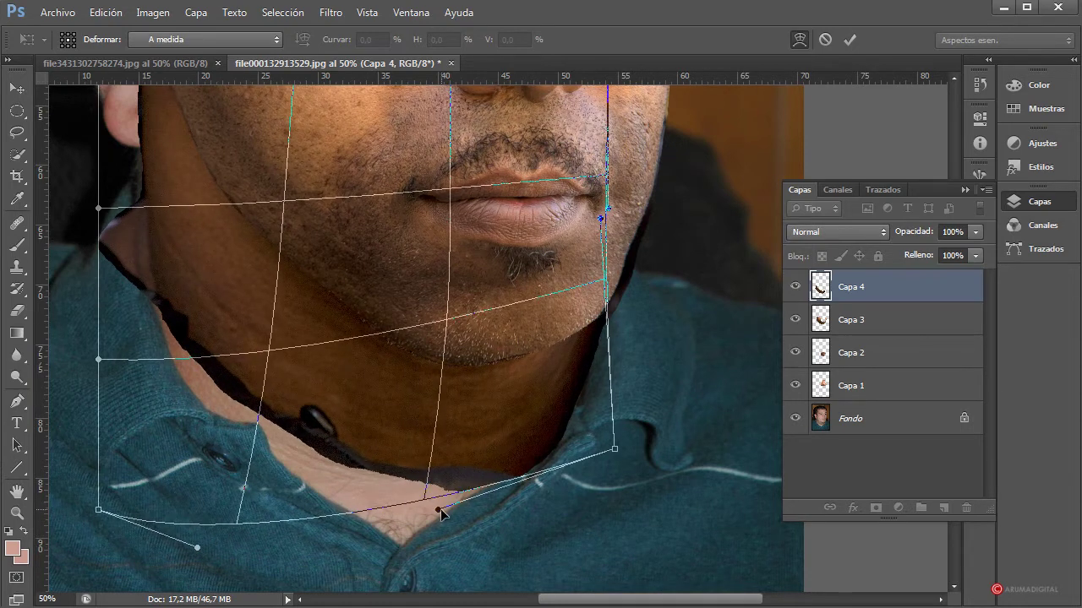
{"action": "left_click_drag", "start_coordinate": [439, 510], "coordinate": [442, 515]}
{"action": "mouse_move", "coordinate": [448, 324]}
{"action": "left_mouse_down"}
{"action": "mouse_move", "coordinate": [451, 310]}
{"action": "mouse_move", "coordinate": [452, 319]}
{"action": "left_mouse_up"}
{"action": "scroll", "coordinate": [498, 439], "scroll_direction": "up", "scroll_amount": 2}
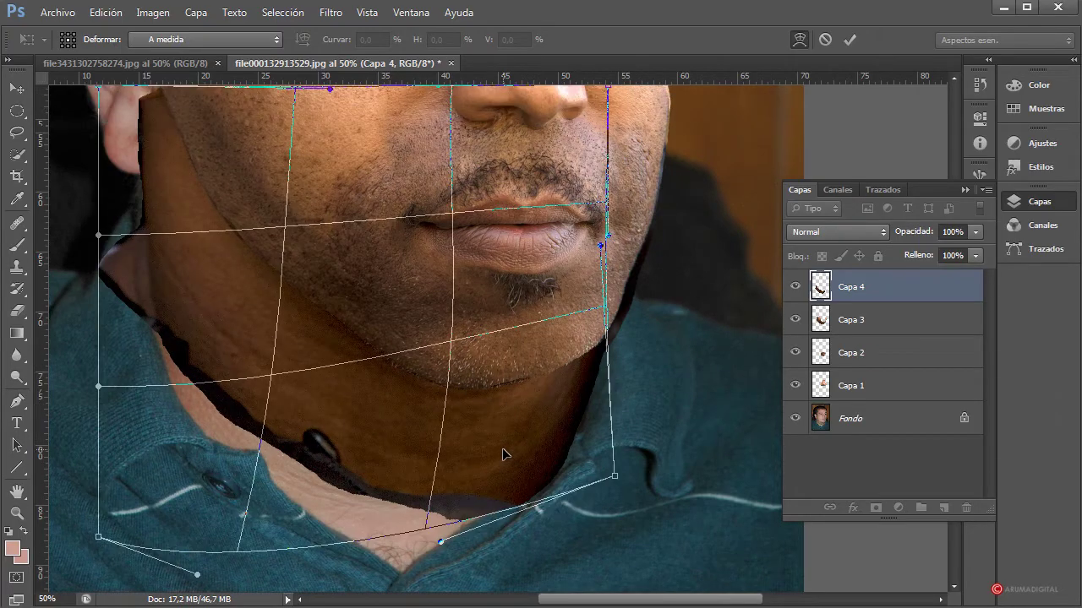
{"action": "key", "text": "l"}
{"action": "key", "text": "Return"}
- Reorder the neck layer Capa 4 so it sits directly above Fondo, beneath the nose, mouth and jaw layers
{"action": "scroll", "coordinate": [507, 456], "scroll_direction": "up", "scroll_amount": 3}
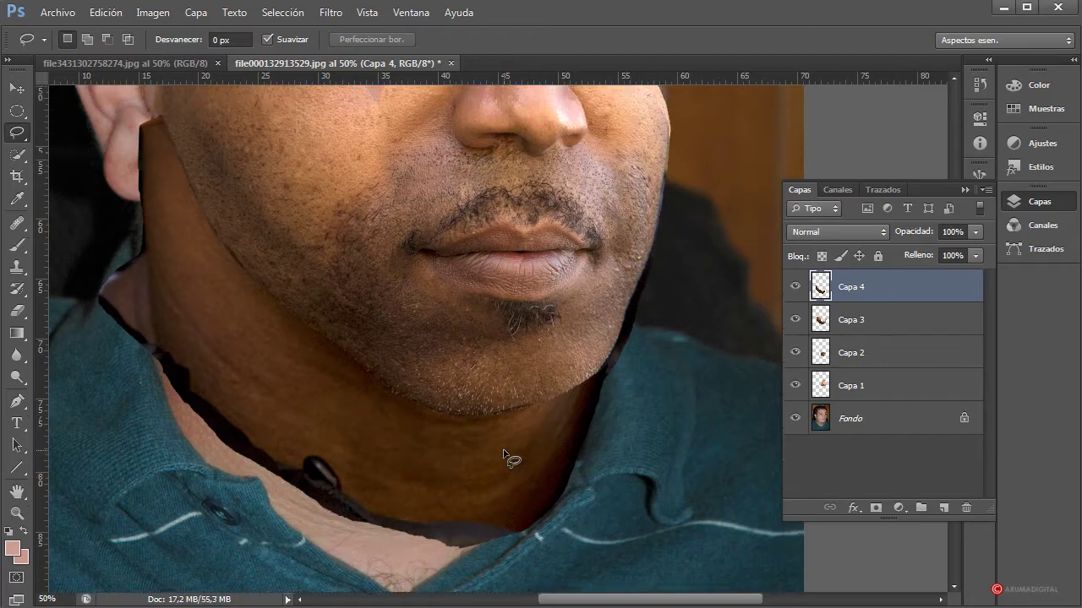
{"action": "scroll", "coordinate": [265, 331], "scroll_direction": "up", "scroll_amount": 8}
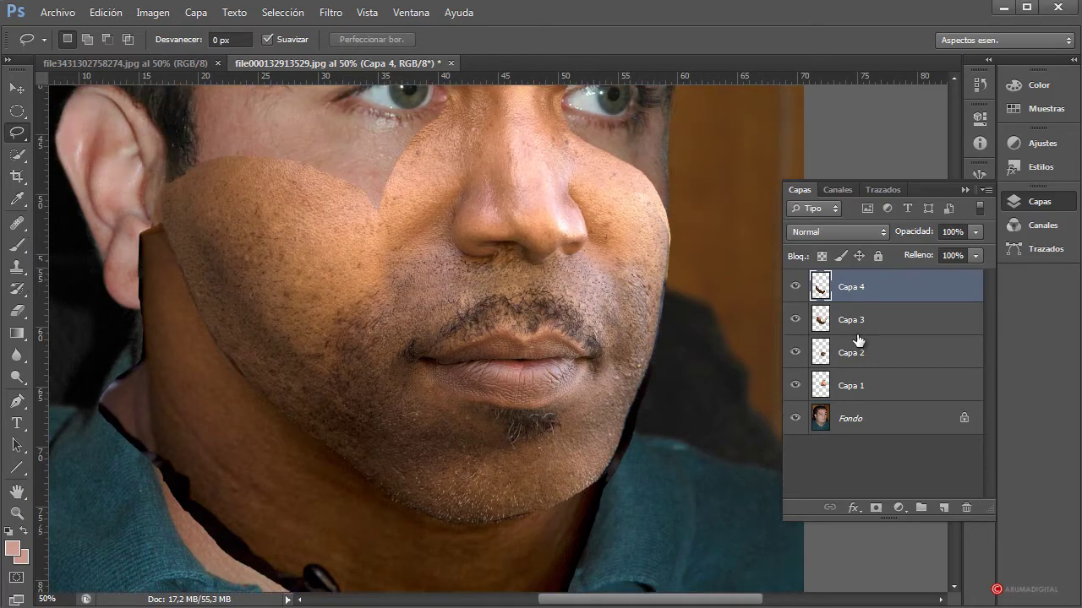
{"action": "left_click_drag", "start_coordinate": [885, 288], "coordinate": [891, 395]}
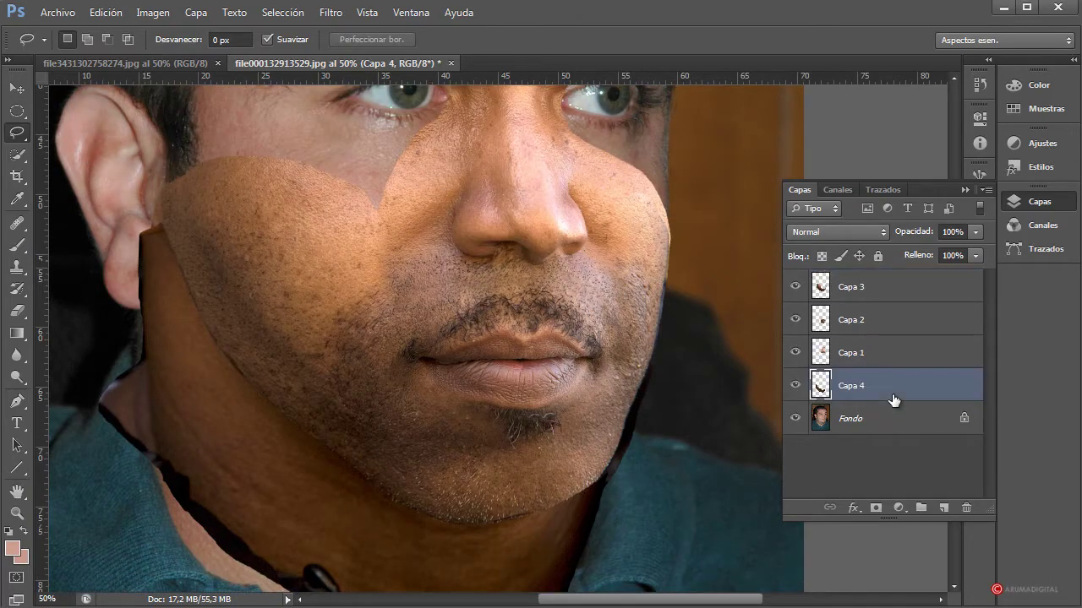
- Erase the dark fringe around the chin and far jaw on Capa 3 with a 75 Eraser brush
{"action": "scroll", "coordinate": [646, 457], "scroll_direction": "down", "scroll_amount": 2}
{"action": "scroll", "coordinate": [647, 457], "scroll_direction": "down", "scroll_amount": 1}
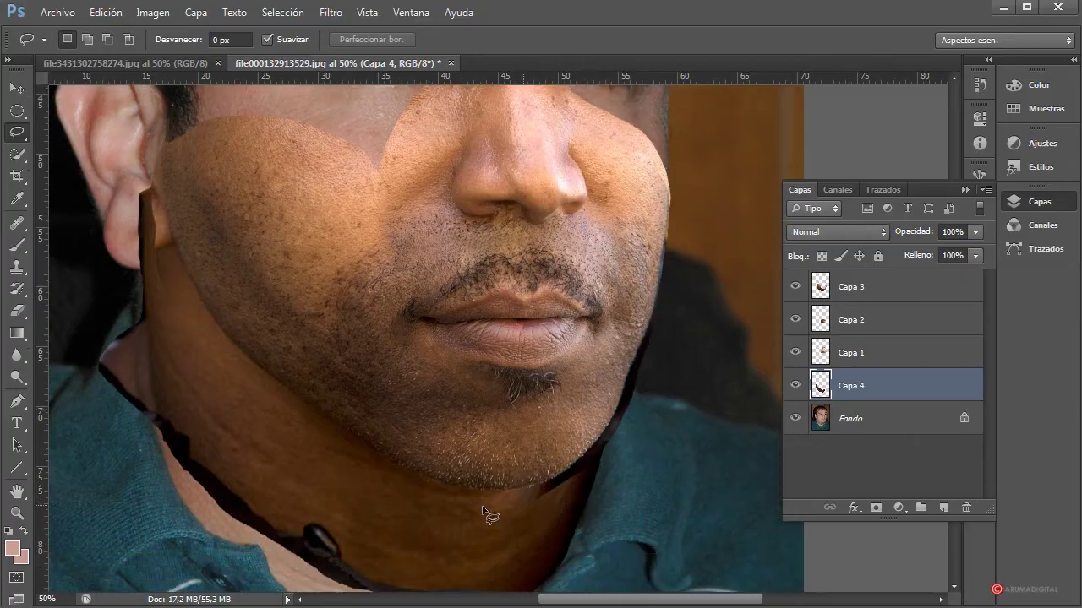
{"action": "left_click", "coordinate": [25, 318]}
{"action": "left_click_drag", "start_coordinate": [468, 516], "coordinate": [505, 524]}
{"action": "key", "text": "ctrl+z"}
{"action": "left_click", "coordinate": [849, 291]}
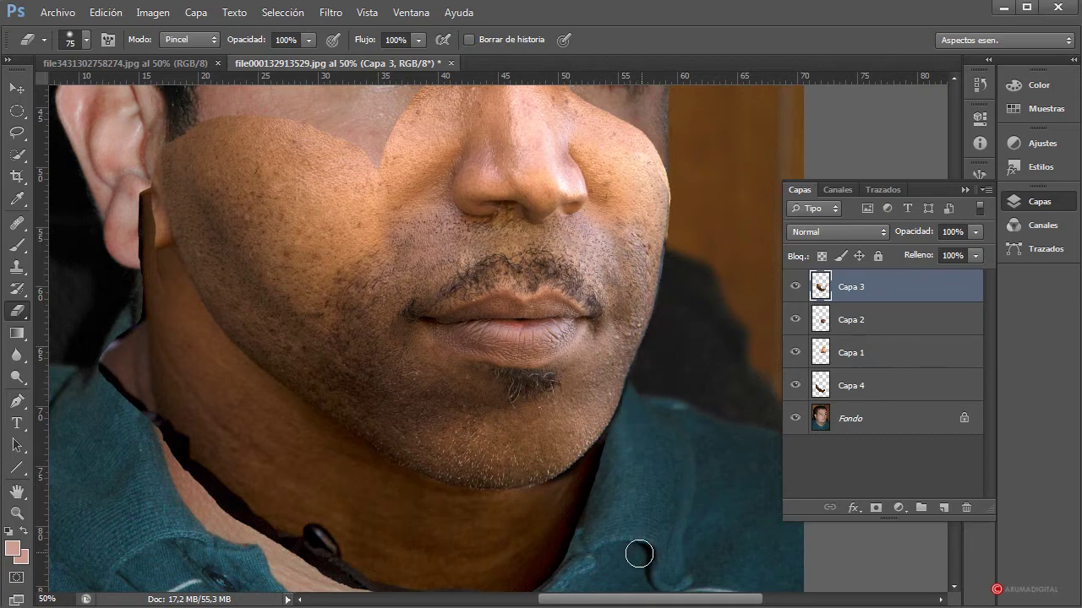
- Erase the jaw layer's leftover strip beneath the earlobe on Capa 3 to expose the new neck
{"action": "scroll", "coordinate": [617, 549], "scroll_direction": "down", "scroll_amount": 2}
{"action": "scroll", "coordinate": [575, 539], "scroll_direction": "down", "scroll_amount": 2}
{"action": "scroll", "coordinate": [576, 545], "scroll_direction": "up", "scroll_amount": 2}
{"action": "scroll", "coordinate": [575, 545], "scroll_direction": "up", "scroll_amount": 2}
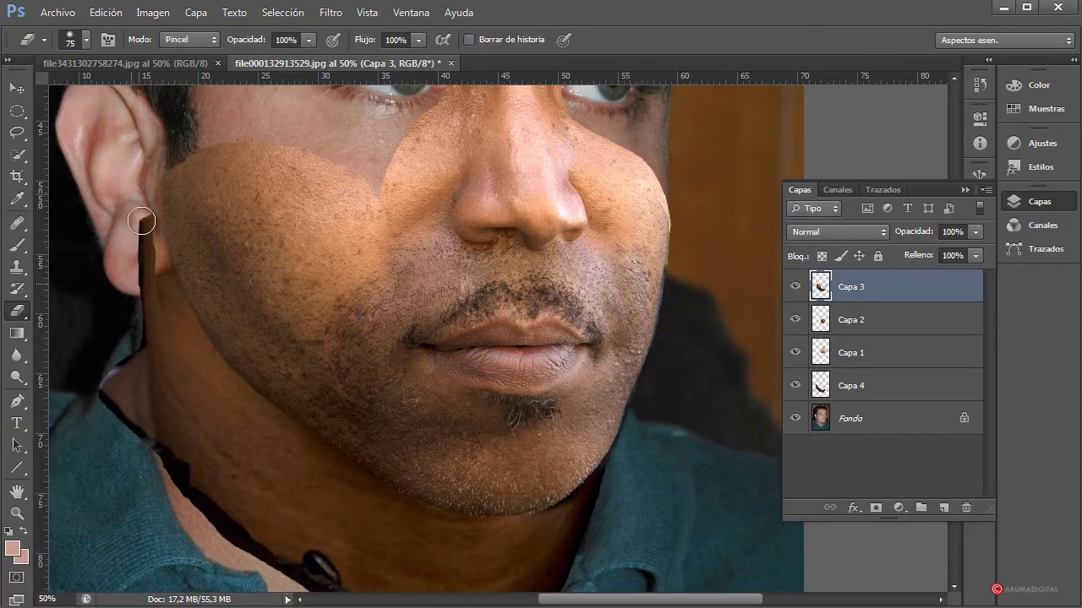
{"action": "mouse_move", "coordinate": [144, 225]}
{"action": "left_mouse_down"}
{"action": "mouse_move", "coordinate": [149, 280]}
{"action": "mouse_move", "coordinate": [145, 273]}
{"action": "mouse_move", "coordinate": [136, 301]}
{"action": "mouse_move", "coordinate": [149, 249]}
{"action": "mouse_move", "coordinate": [166, 302]}
{"action": "mouse_move", "coordinate": [159, 324]}
{"action": "mouse_move", "coordinate": [147, 249]}
{"action": "left_mouse_up"}
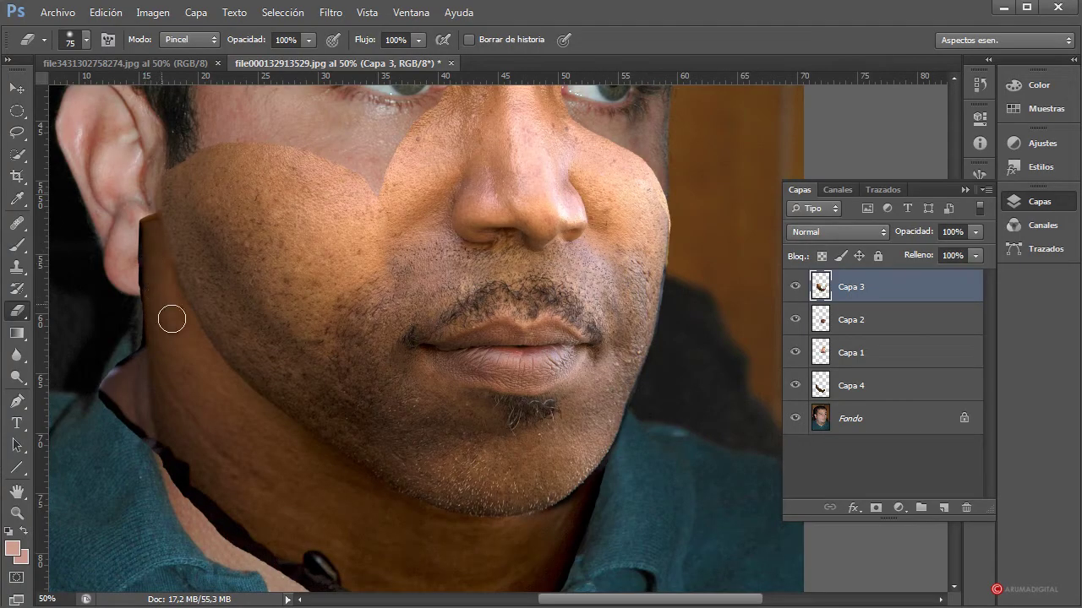
{"action": "scroll", "coordinate": [386, 459], "scroll_direction": "up", "scroll_amount": 1}
{"action": "scroll", "coordinate": [386, 458], "scroll_direction": "down", "scroll_amount": 4}
{"action": "scroll", "coordinate": [383, 458], "scroll_direction": "up", "scroll_amount": 2}
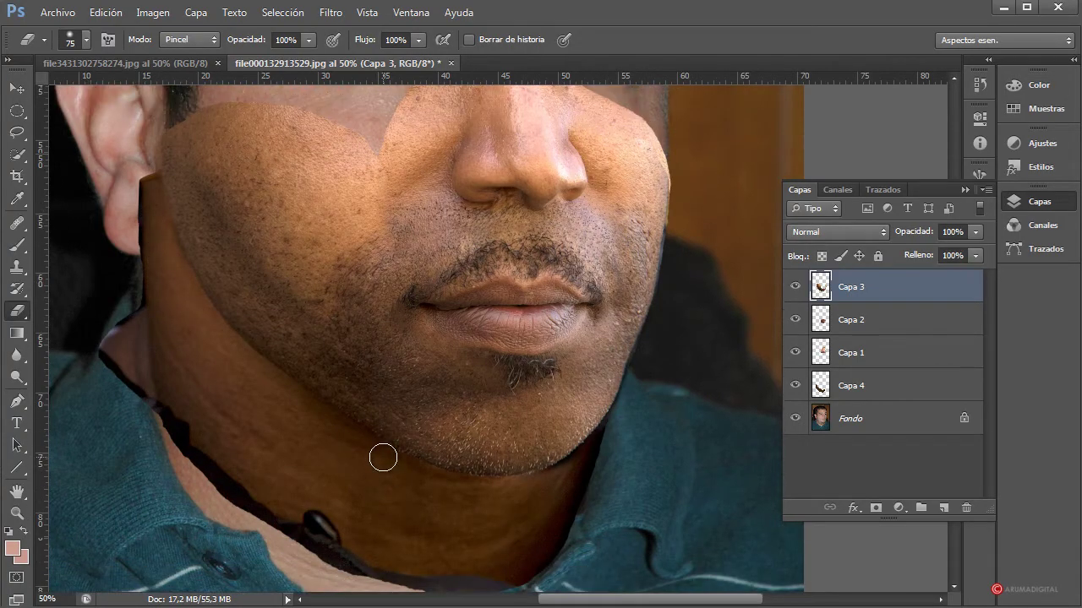
- Erase the neck layer Capa 4 where it overlaps the shirt collar and the background beneath and beside the earlobe
{"action": "scroll", "coordinate": [382, 457], "scroll_direction": "down", "scroll_amount": 2}
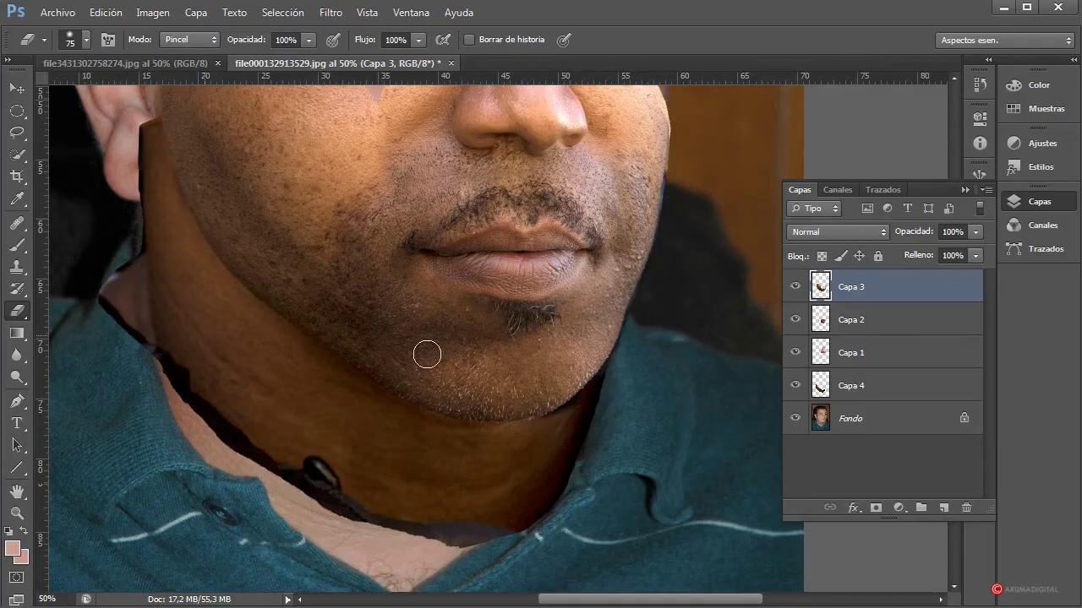
{"action": "left_click", "coordinate": [895, 388]}
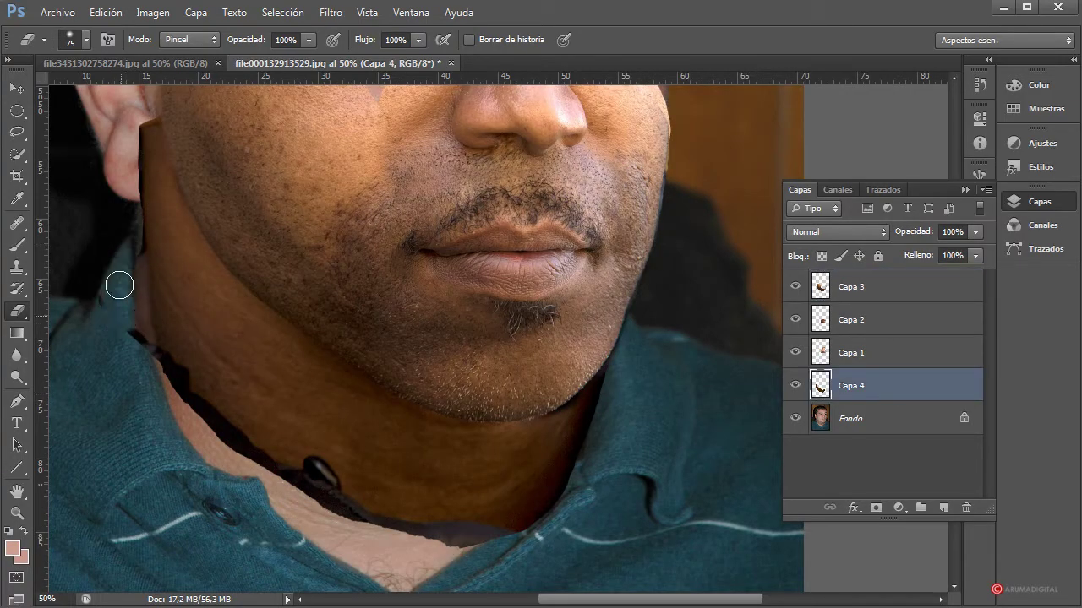
{"action": "mouse_move", "coordinate": [124, 237]}
{"action": "left_mouse_down"}
{"action": "mouse_move", "coordinate": [137, 351]}
{"action": "mouse_move", "coordinate": [135, 299]}
{"action": "left_mouse_up"}
{"action": "scroll", "coordinate": [246, 434], "scroll_direction": "up", "scroll_amount": 5}
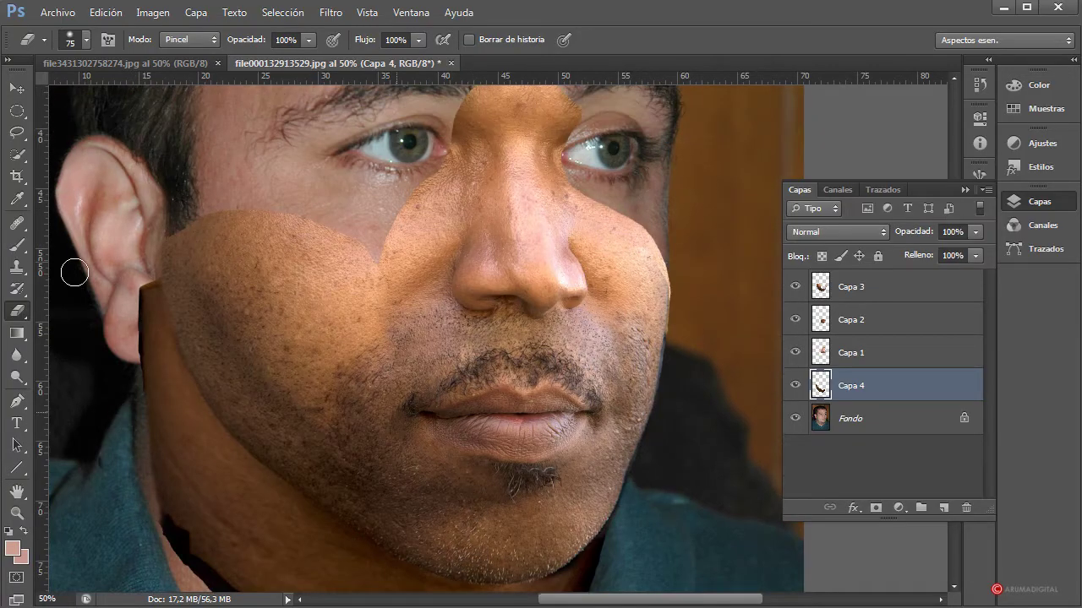
{"action": "mouse_move", "coordinate": [125, 344]}
{"action": "left_mouse_down"}
{"action": "mouse_move", "coordinate": [140, 264]}
{"action": "mouse_move", "coordinate": [130, 314]}
{"action": "mouse_move", "coordinate": [141, 284]}
{"action": "left_mouse_up"}
{"action": "scroll", "coordinate": [515, 448], "scroll_direction": "down", "scroll_amount": 2}
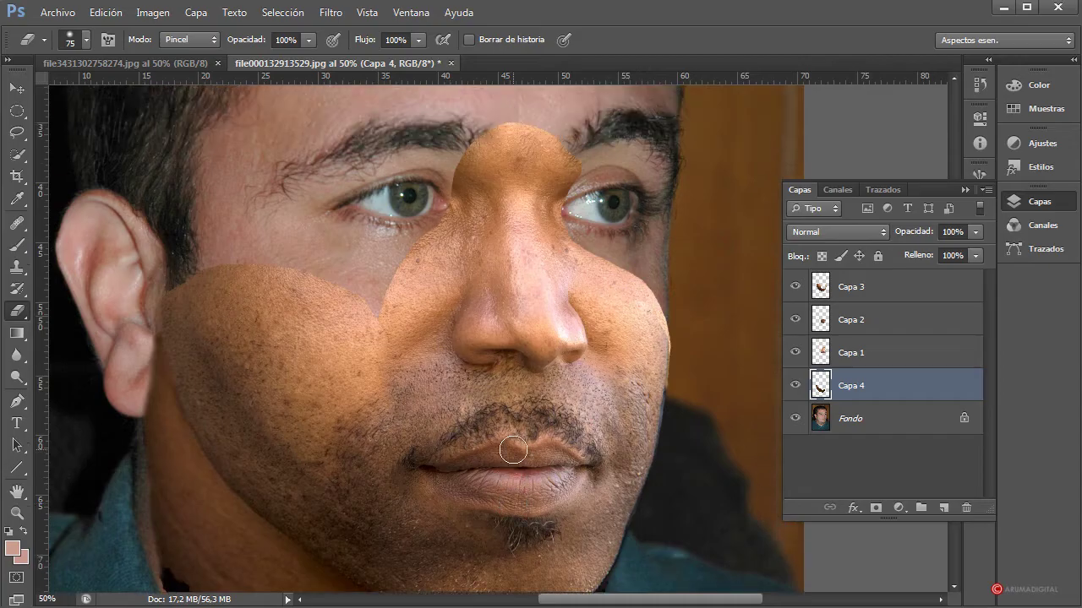
{"action": "scroll", "coordinate": [513, 450], "scroll_direction": "up", "scroll_amount": 3}
{"action": "scroll", "coordinate": [519, 434], "scroll_direction": "down", "scroll_amount": 4}
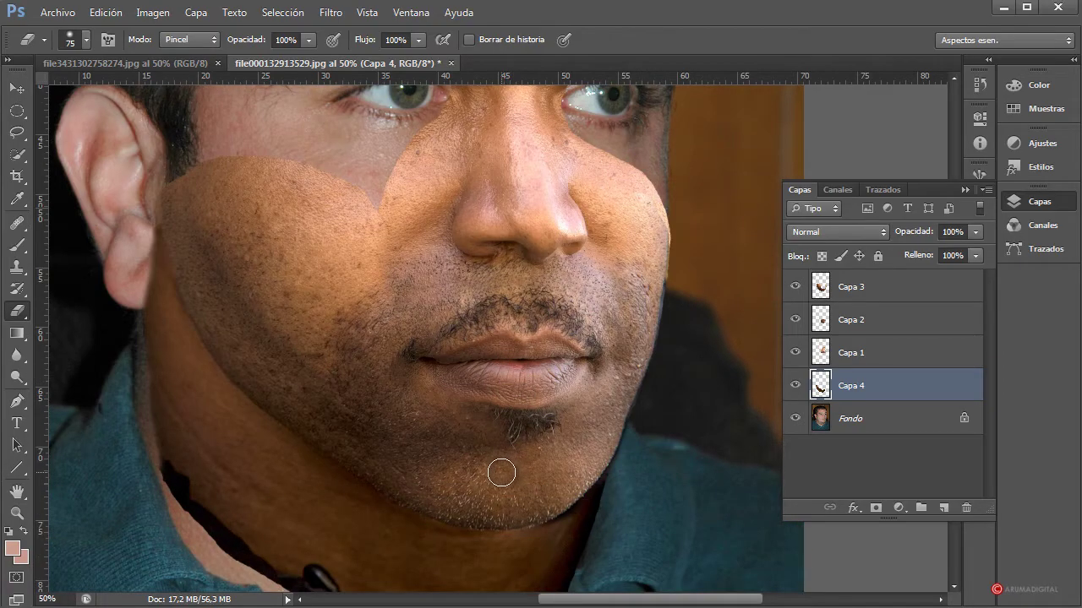
{"action": "scroll", "coordinate": [501, 473], "scroll_direction": "up", "scroll_amount": 7}
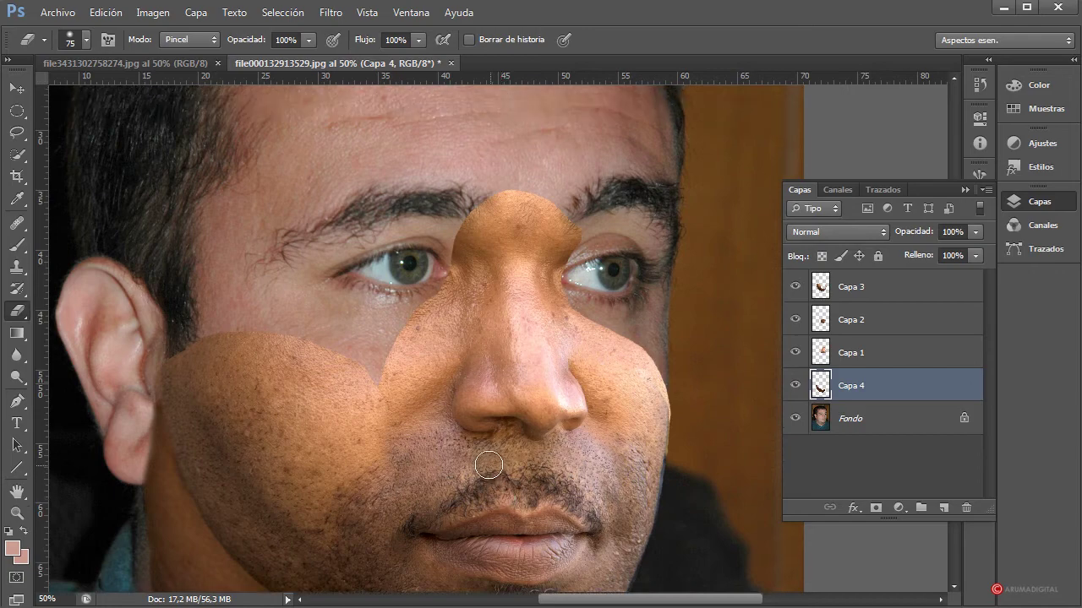
- Switch to the source portrait file3431302758274.jpg and clear the old neck selection
{"action": "left_click", "coordinate": [183, 63]}
{"action": "scroll", "coordinate": [499, 353], "scroll_direction": "down", "scroll_amount": 2}
{"action": "scroll", "coordinate": [499, 350], "scroll_direction": "up", "scroll_amount": 6}
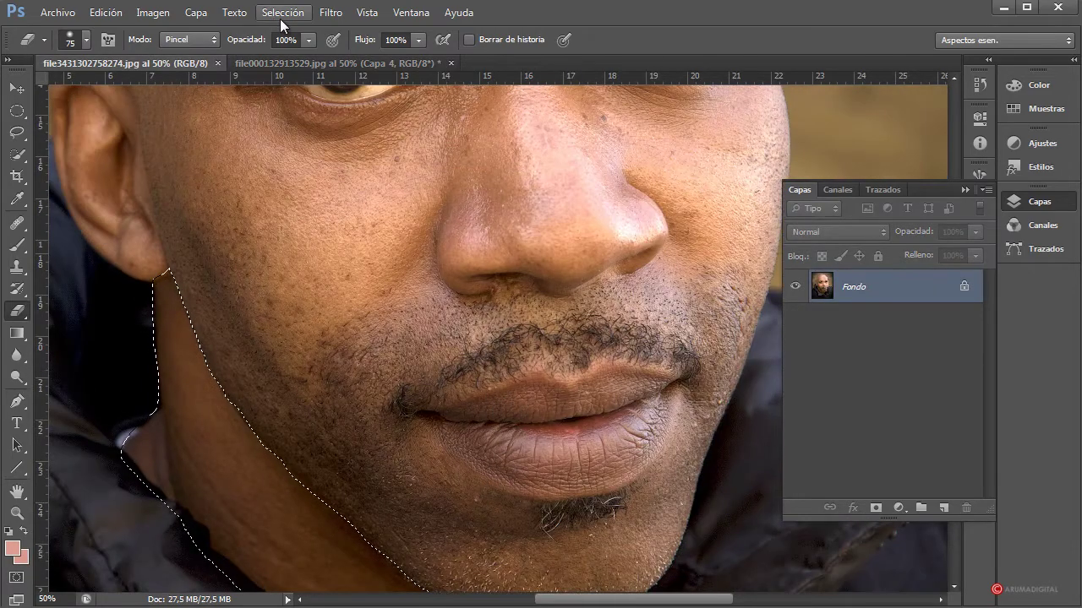
{"action": "left_click", "coordinate": [282, 12]}
{"action": "left_click", "coordinate": [296, 48]}
{"action": "scroll", "coordinate": [422, 296], "scroll_direction": "up", "scroll_amount": 6}
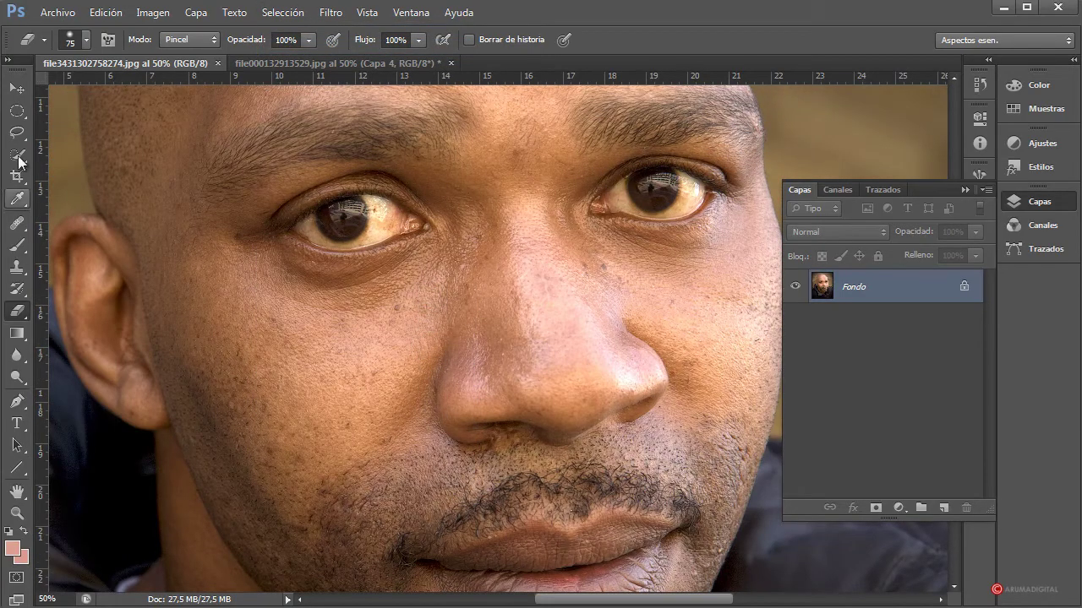
- Lasso both cheeks and the nose bridge, tracing beneath both eyes, along the temples and over the nose
{"action": "left_click", "coordinate": [16, 111]}
{"action": "left_click", "coordinate": [18, 133]}
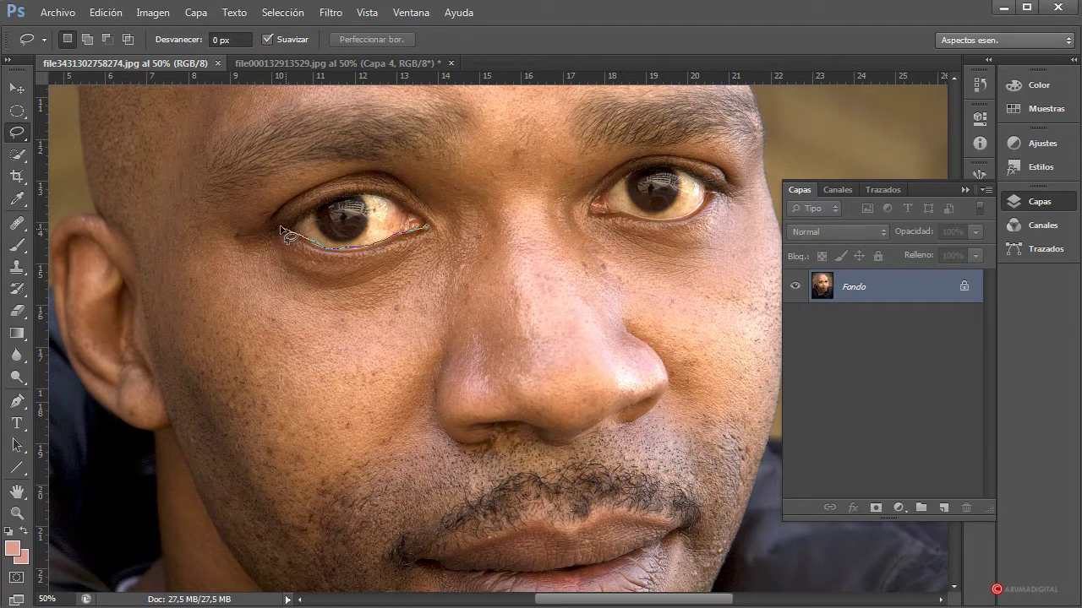
{"action": "mouse_move", "coordinate": [267, 206]}
{"action": "left_mouse_down"}
{"action": "mouse_move", "coordinate": [134, 197]}
{"action": "mouse_move", "coordinate": [125, 215]}
{"action": "mouse_move", "coordinate": [138, 280]}
{"action": "left_mouse_up"}
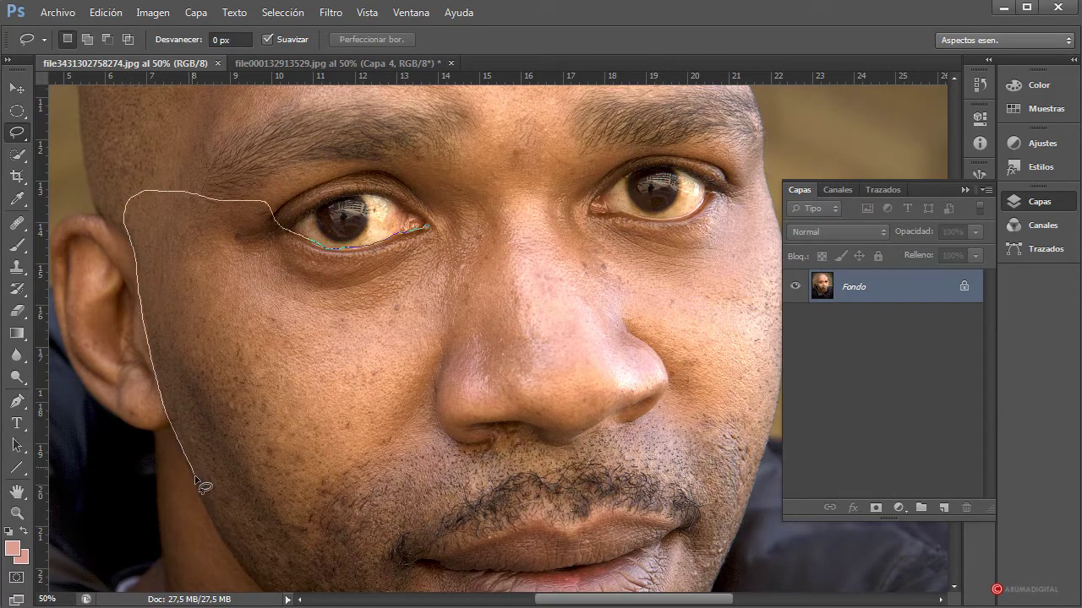
{"action": "mouse_move", "coordinate": [206, 505]}
{"action": "left_mouse_down"}
{"action": "mouse_move", "coordinate": [336, 492]}
{"action": "mouse_move", "coordinate": [421, 382]}
{"action": "left_mouse_up"}
{"action": "mouse_move", "coordinate": [456, 326]}
{"action": "left_mouse_down"}
{"action": "mouse_move", "coordinate": [545, 294]}
{"action": "mouse_move", "coordinate": [603, 296]}
{"action": "mouse_move", "coordinate": [632, 313]}
{"action": "mouse_move", "coordinate": [723, 423]}
{"action": "mouse_move", "coordinate": [747, 431]}
{"action": "mouse_move", "coordinate": [765, 416]}
{"action": "mouse_move", "coordinate": [786, 343]}
{"action": "left_mouse_up"}
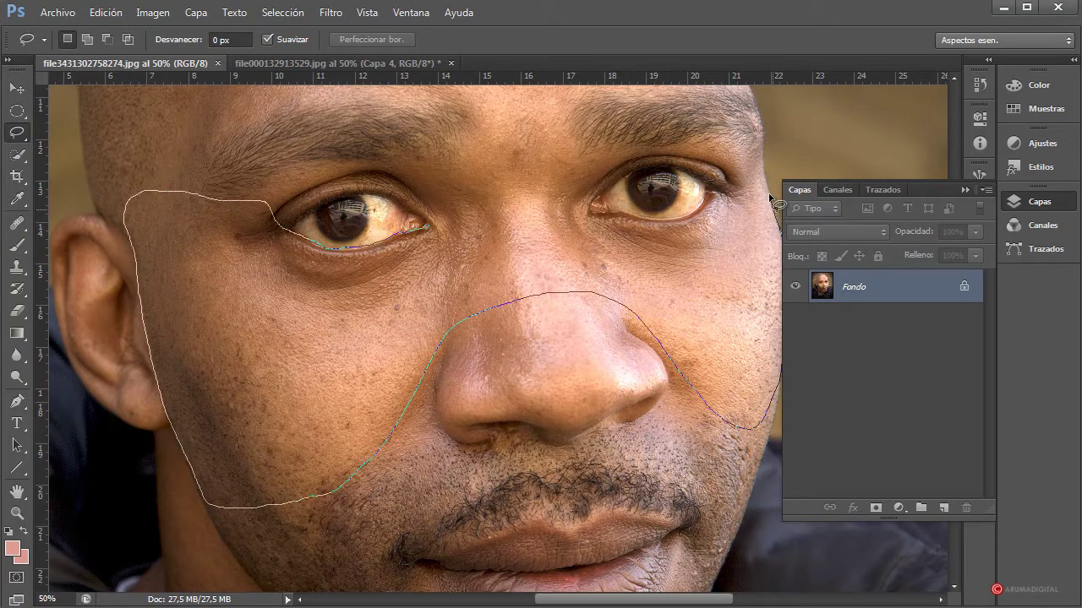
{"action": "mouse_move", "coordinate": [769, 195]}
{"action": "left_mouse_down"}
{"action": "mouse_move", "coordinate": [762, 133]}
{"action": "mouse_move", "coordinate": [752, 133]}
{"action": "mouse_move", "coordinate": [722, 157]}
{"action": "mouse_move", "coordinate": [677, 222]}
{"action": "left_mouse_up"}
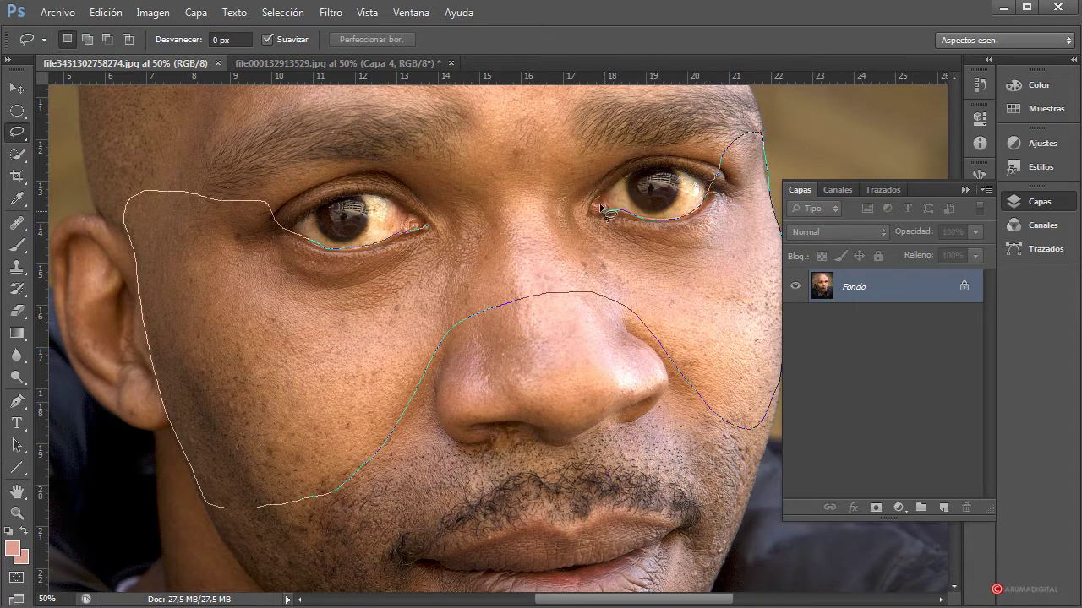
{"action": "mouse_move", "coordinate": [599, 205]}
{"action": "left_mouse_down"}
{"action": "mouse_move", "coordinate": [562, 193]}
{"action": "mouse_move", "coordinate": [511, 213]}
{"action": "mouse_move", "coordinate": [438, 211]}
{"action": "mouse_move", "coordinate": [419, 231]}
{"action": "left_mouse_up"}
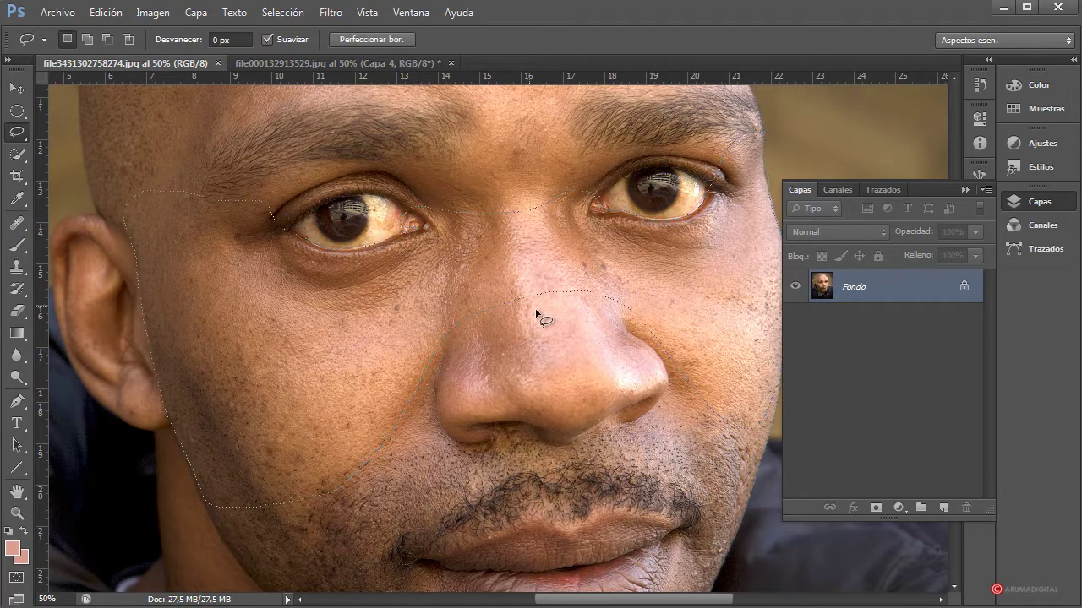
- Copy the cheek selection into file000132913529.jpg, converting its colours to preserve appearance, and move the new layer above Capa 3
{"action": "left_click", "coordinate": [383, 67]}
{"action": "key", "text": "ctrl+v"}
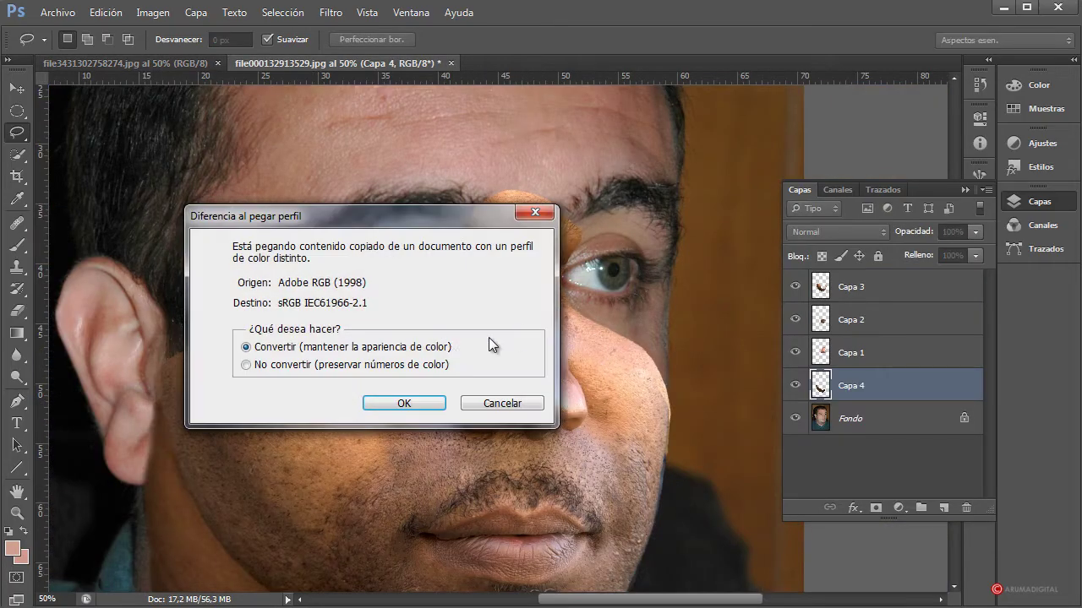
{"action": "left_click", "coordinate": [416, 403]}
{"action": "left_click", "coordinate": [454, 371]}
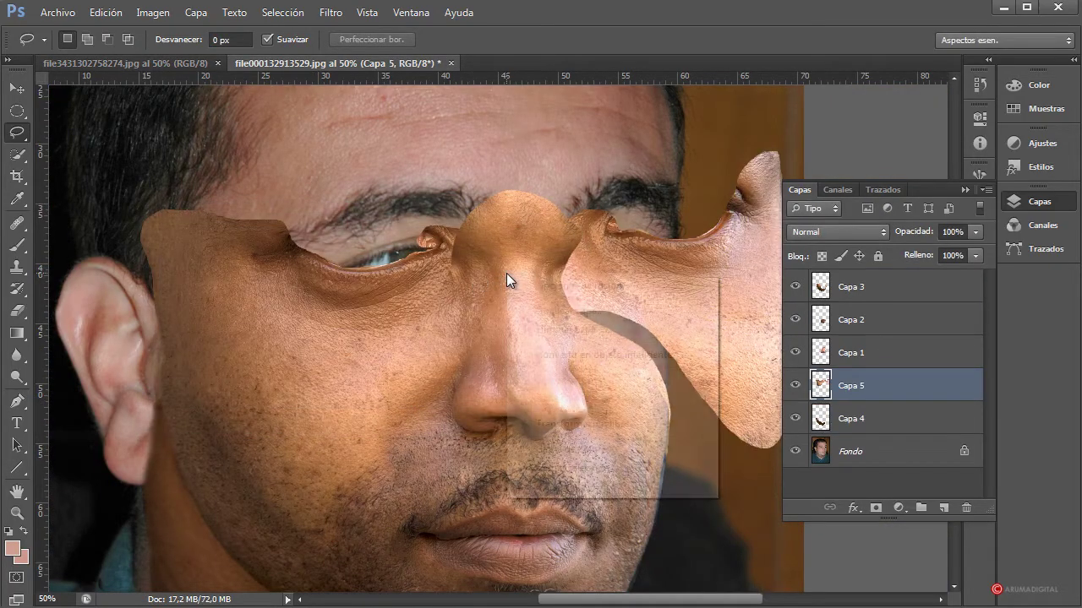
{"action": "right_click", "coordinate": [506, 273]}
{"action": "left_click", "coordinate": [893, 392]}
{"action": "left_click_drag", "start_coordinate": [893, 391], "coordinate": [913, 283]}
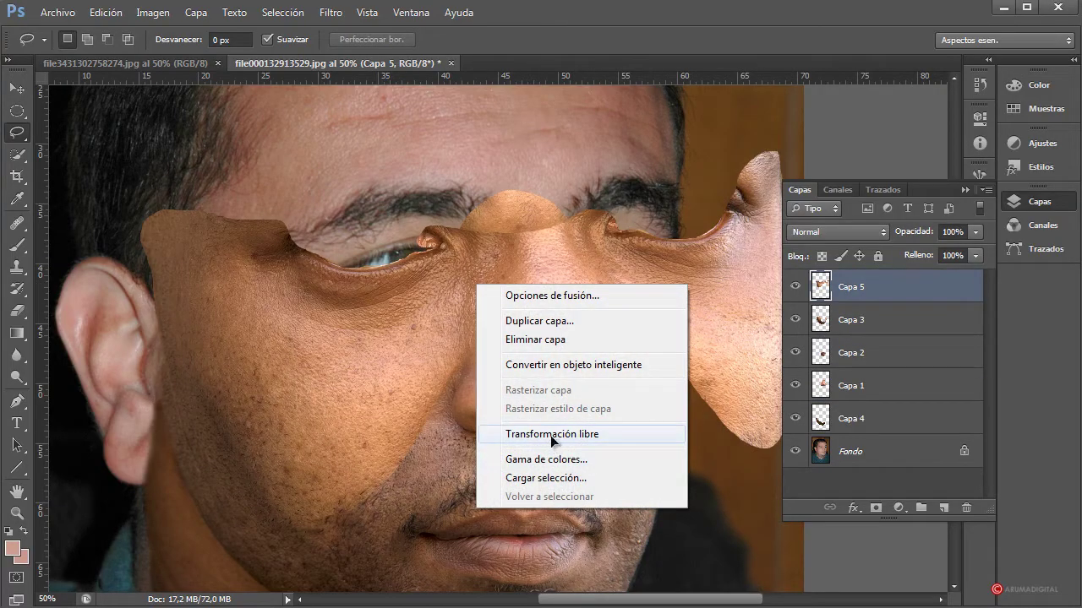
- Free-transform Capa 5 to about 68.6% size, rotate it to about 7°, and position it beneath the target's eyes
{"action": "left_click", "coordinate": [550, 434]}
{"action": "left_click_drag", "start_coordinate": [803, 149], "coordinate": [699, 210]}
{"action": "left_click_drag", "start_coordinate": [758, 185], "coordinate": [760, 217]}
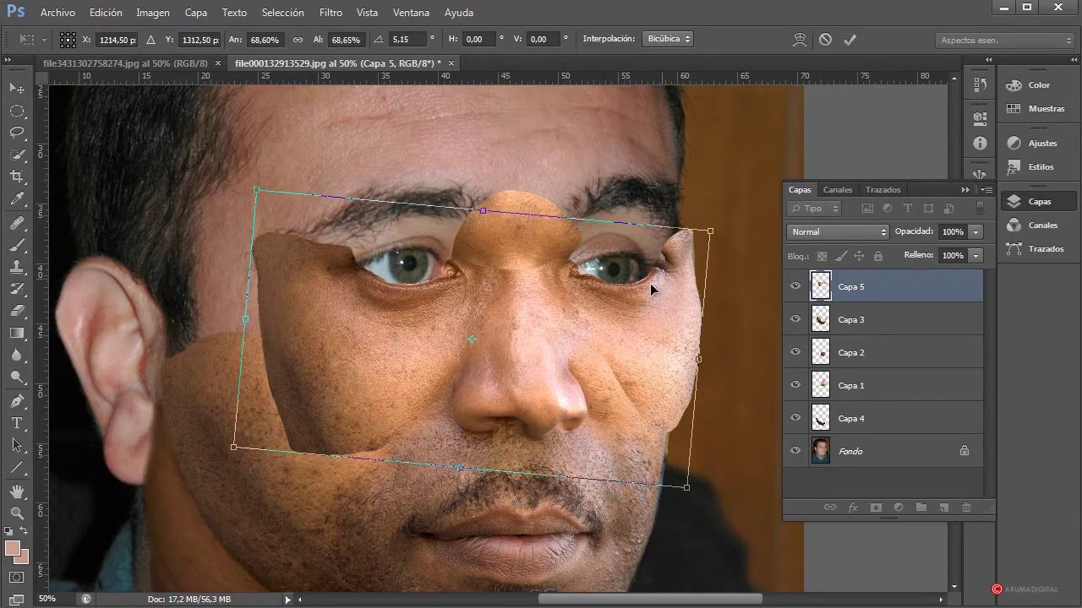
{"action": "mouse_move", "coordinate": [633, 302]}
{"action": "left_mouse_down"}
{"action": "mouse_move", "coordinate": [596, 323]}
{"action": "mouse_move", "coordinate": [623, 312]}
{"action": "left_mouse_up"}
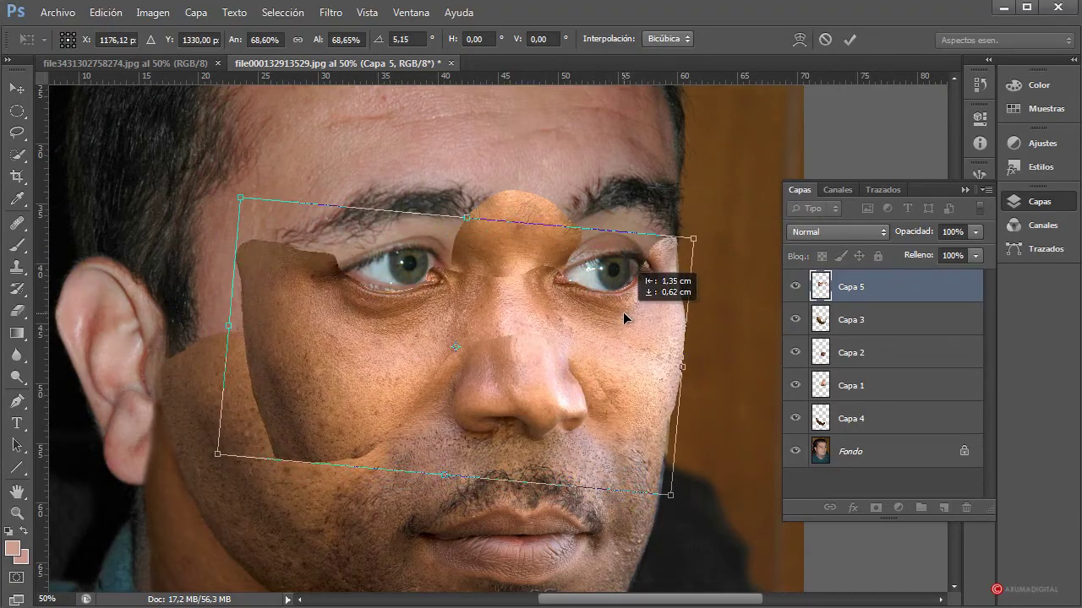
{"action": "mouse_move", "coordinate": [714, 266]}
{"action": "left_mouse_down"}
{"action": "mouse_move", "coordinate": [718, 283]}
{"action": "mouse_move", "coordinate": [715, 271]}
{"action": "left_mouse_up"}
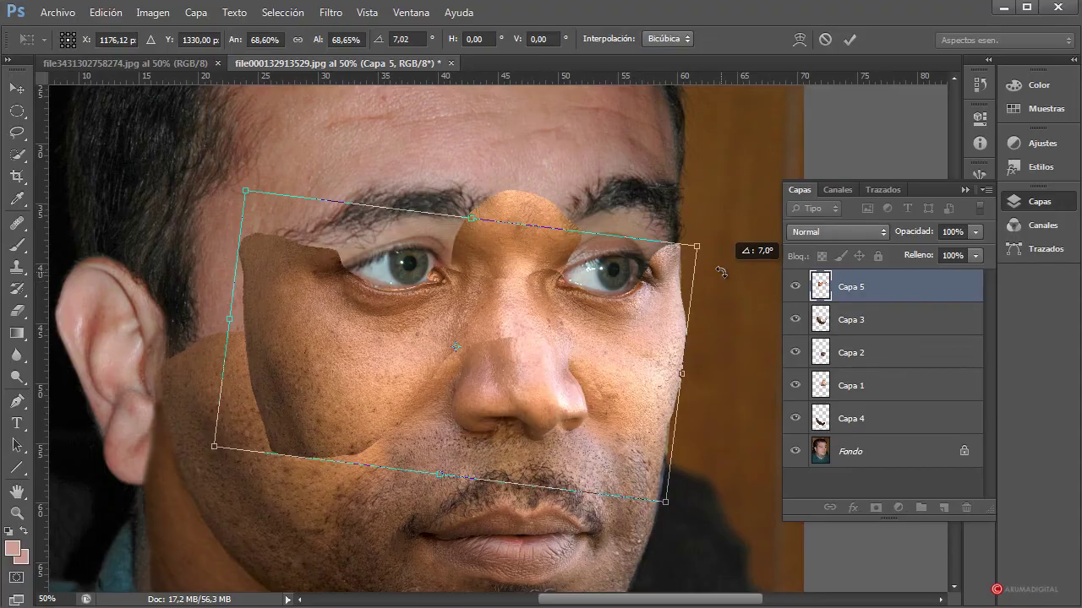
{"action": "left_click_drag", "start_coordinate": [618, 321], "coordinate": [605, 313]}
- Move the transform's reference point onto the nose and scale Capa 5 to about 72% around it
{"action": "left_click", "coordinate": [717, 246], "text": "alt"}
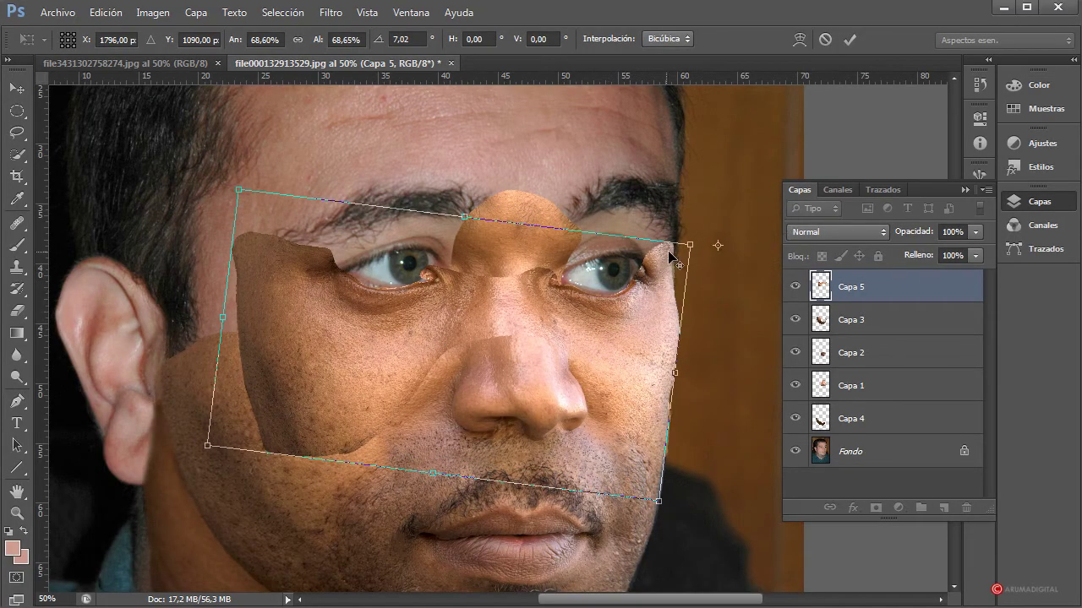
{"action": "left_click_drag", "start_coordinate": [717, 245], "coordinate": [492, 341]}
{"action": "left_click_drag", "start_coordinate": [689, 245], "coordinate": [636, 300]}
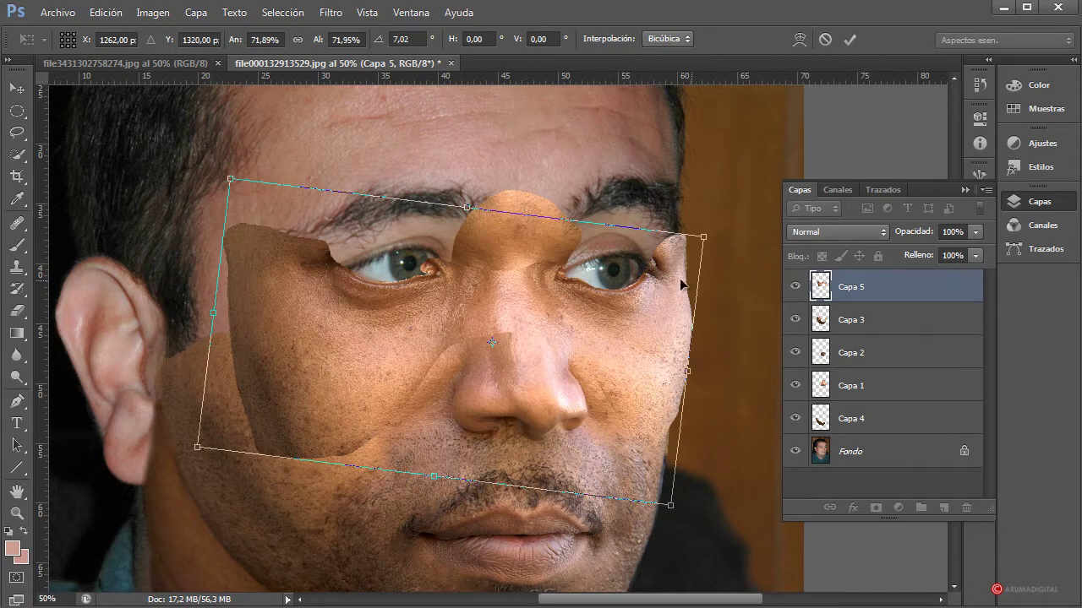
- Warp Capa 5's near-side edge outward so the cheek and temple skin reach the ear
{"action": "right_click", "coordinate": [612, 293]}
{"action": "left_click", "coordinate": [674, 425]}
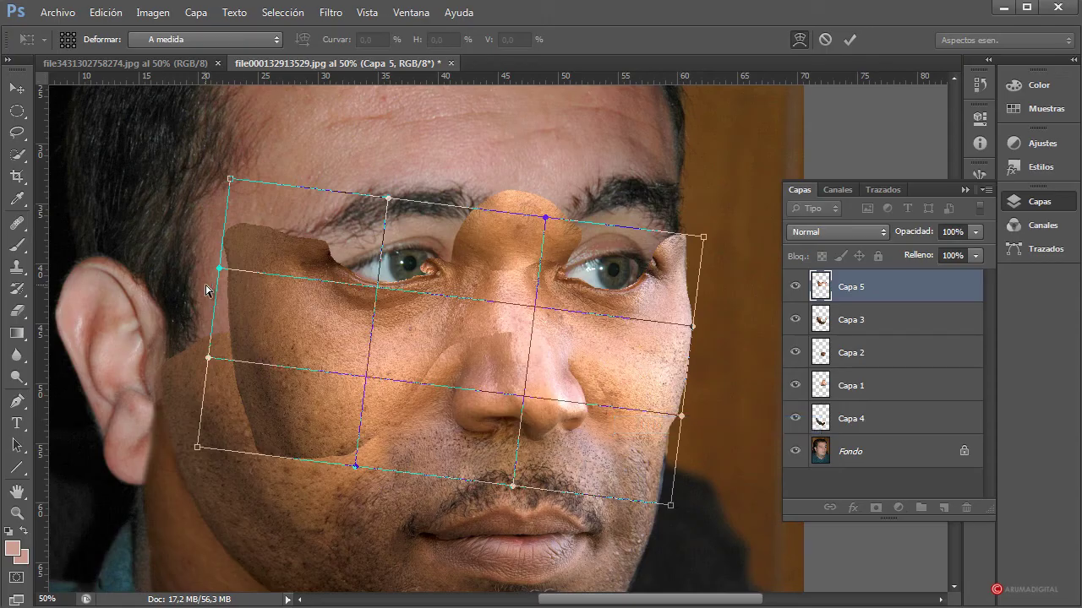
{"action": "left_click_drag", "start_coordinate": [219, 270], "coordinate": [206, 273]}
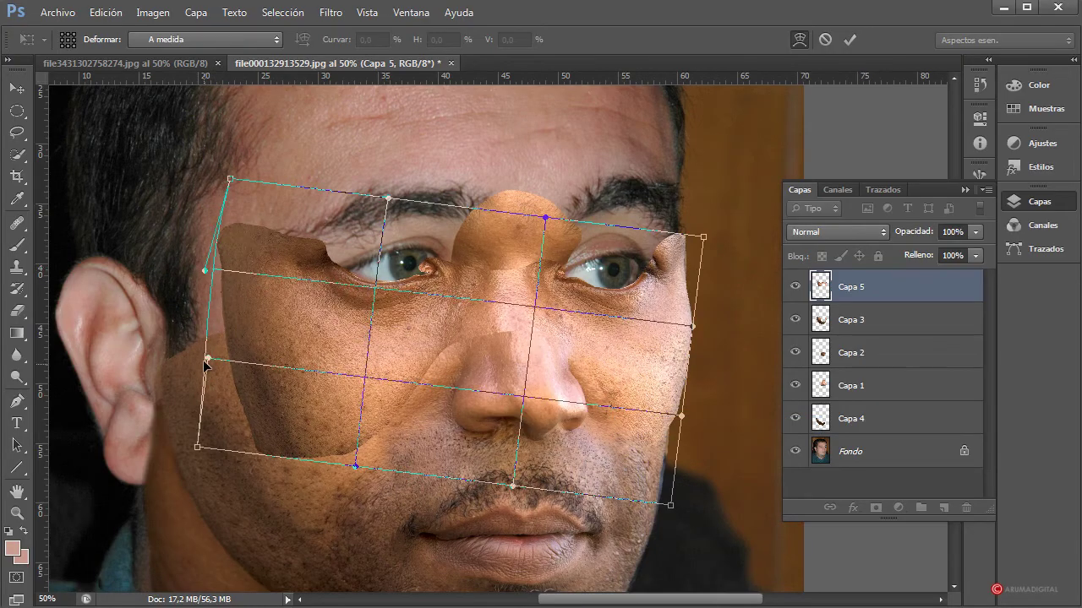
{"action": "left_click_drag", "start_coordinate": [205, 362], "coordinate": [190, 365]}
{"action": "left_click_drag", "start_coordinate": [200, 453], "coordinate": [100, 465]}
{"action": "left_click_drag", "start_coordinate": [170, 366], "coordinate": [105, 358]}
{"action": "left_click_drag", "start_coordinate": [205, 271], "coordinate": [179, 266]}
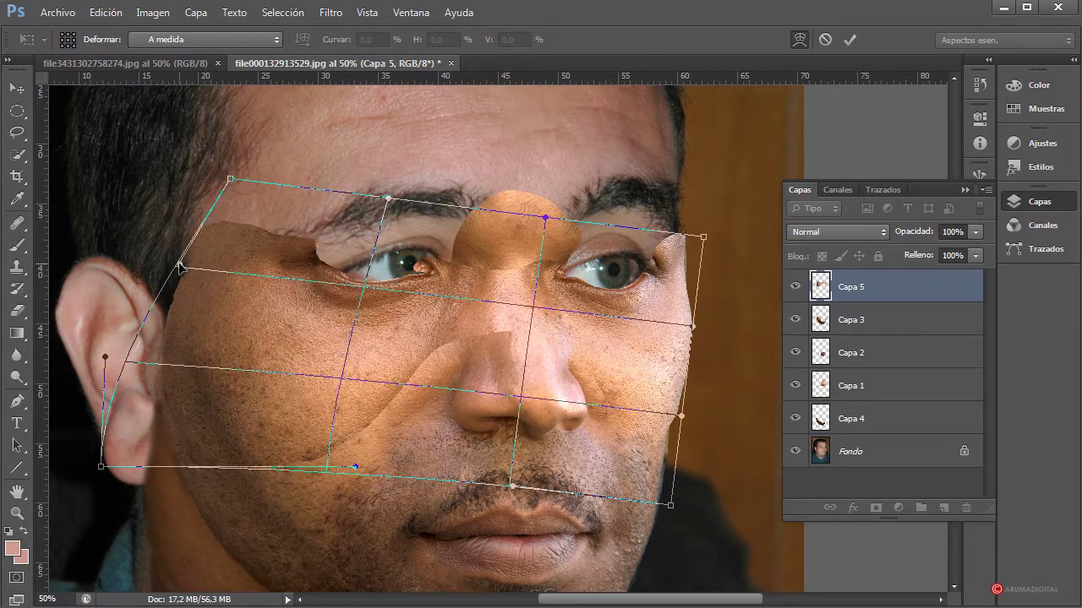
{"action": "left_click_drag", "start_coordinate": [107, 356], "coordinate": [112, 356]}
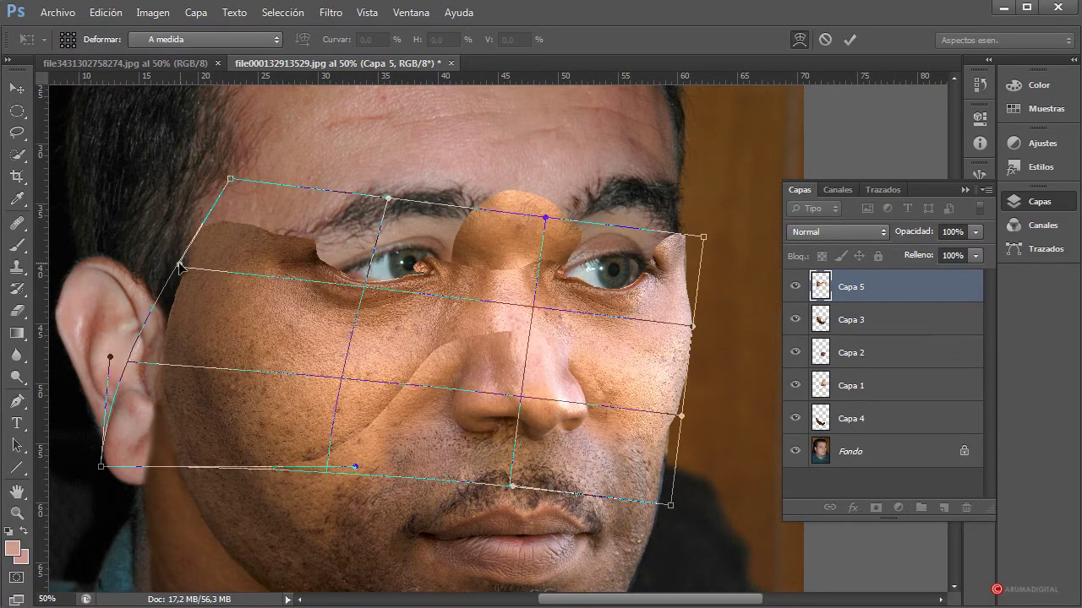
{"action": "left_click_drag", "start_coordinate": [179, 266], "coordinate": [152, 287]}
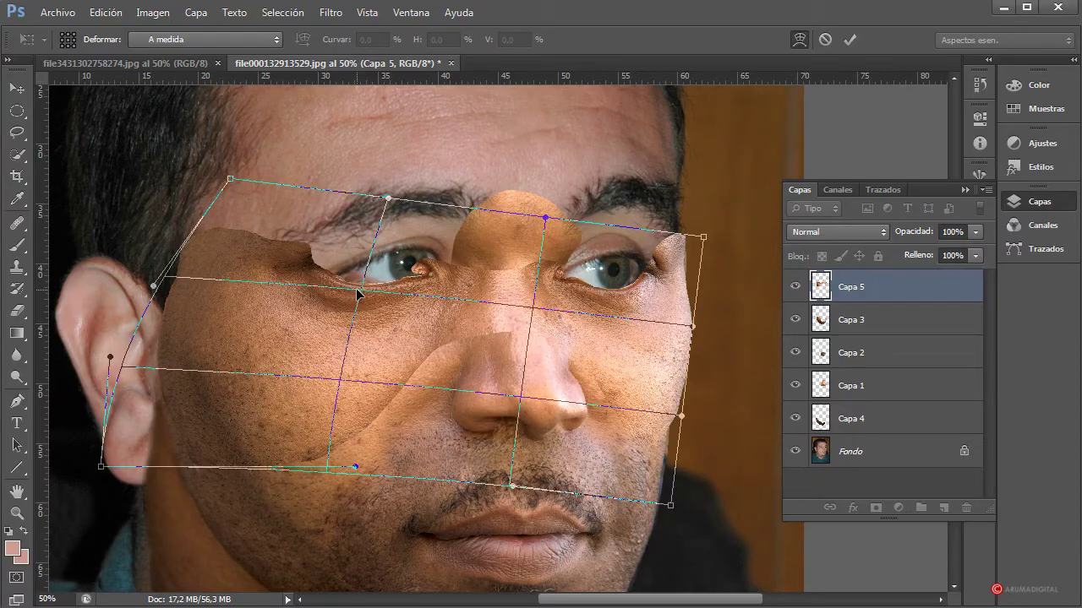
- Warp Capa 5 beneath the near eye and pull in its far and upper edges to fit the face contour
{"action": "left_click_drag", "start_coordinate": [357, 292], "coordinate": [385, 297]}
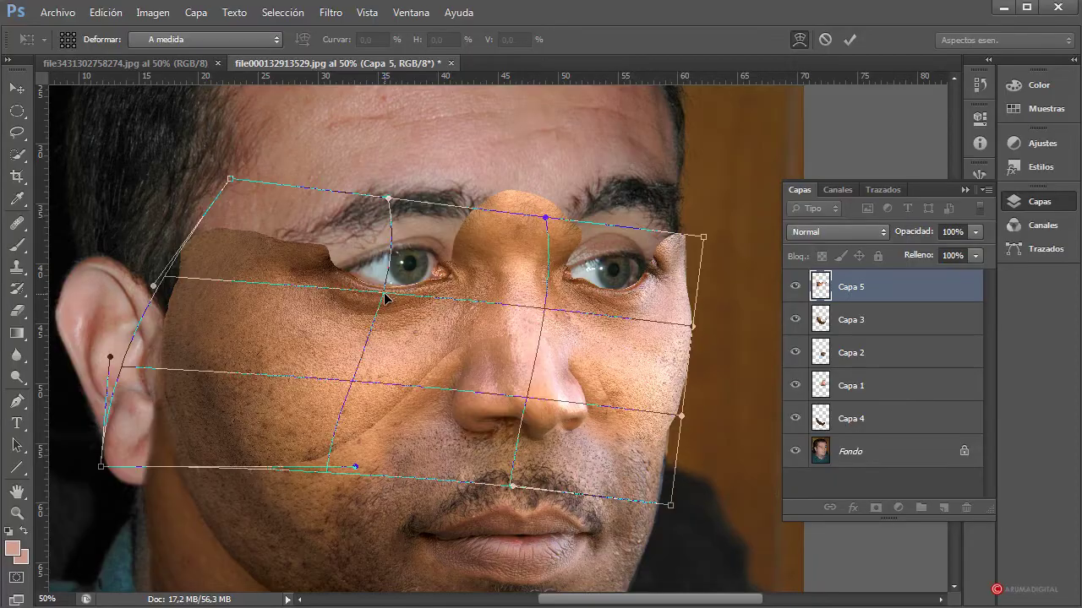
{"action": "left_click_drag", "start_coordinate": [356, 470], "coordinate": [358, 472]}
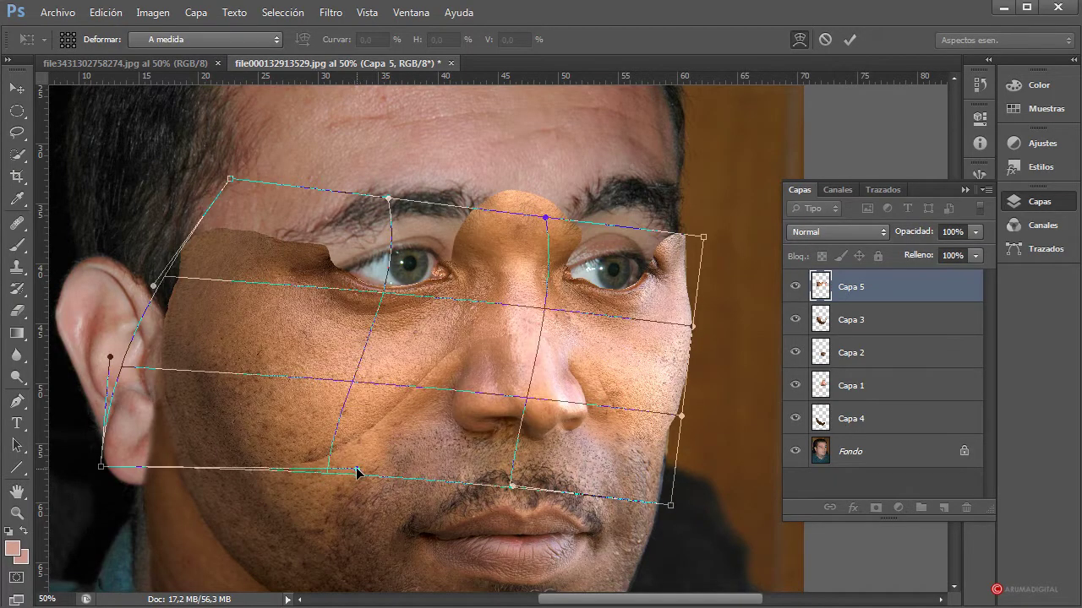
{"action": "mouse_move", "coordinate": [691, 323]}
{"action": "left_mouse_down"}
{"action": "mouse_move", "coordinate": [709, 336]}
{"action": "mouse_move", "coordinate": [687, 337]}
{"action": "left_mouse_up"}
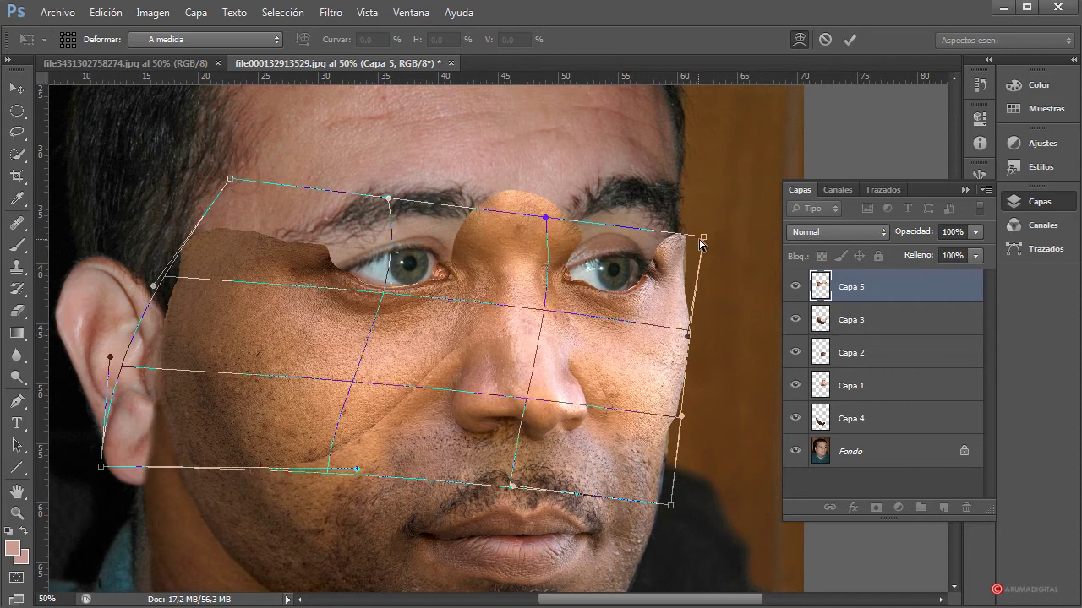
{"action": "left_click_drag", "start_coordinate": [700, 244], "coordinate": [691, 237]}
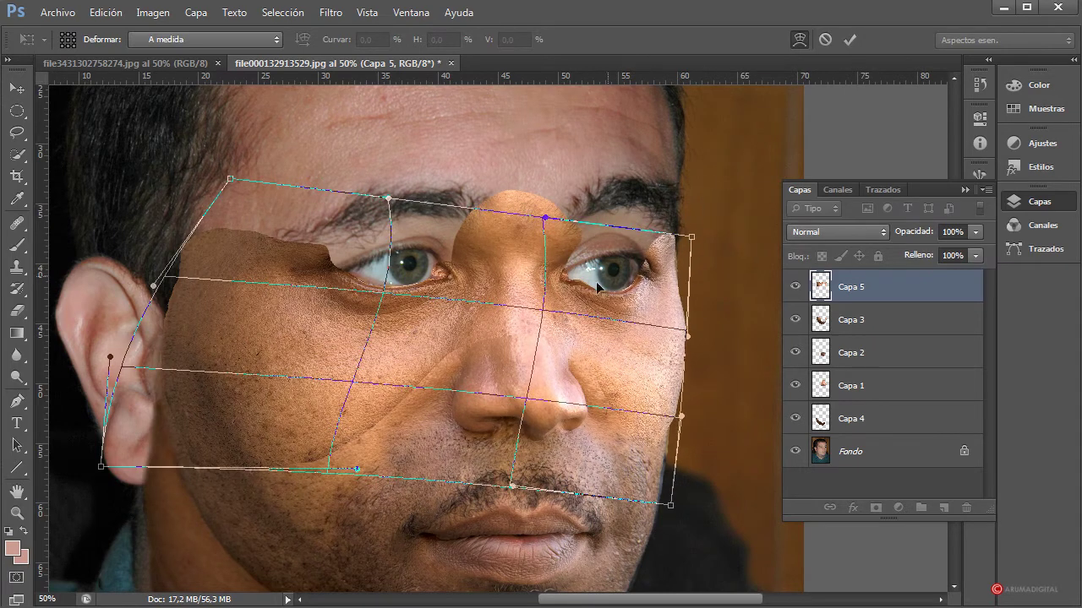
{"action": "mouse_move", "coordinate": [547, 222]}
{"action": "left_mouse_down"}
{"action": "mouse_move", "coordinate": [536, 241]}
{"action": "mouse_move", "coordinate": [538, 230]}
{"action": "left_mouse_up"}
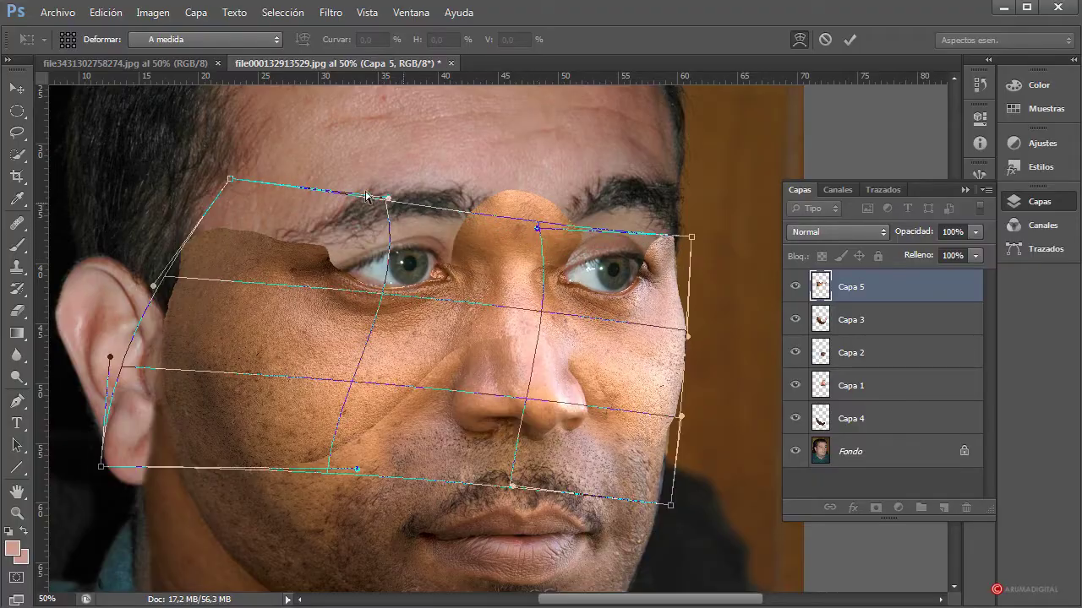
- Adjust the warp mesh of the Capa 5 skin patch around the eye on the ear side and apply the transformation
{"action": "left_click_drag", "start_coordinate": [388, 200], "coordinate": [397, 175]}
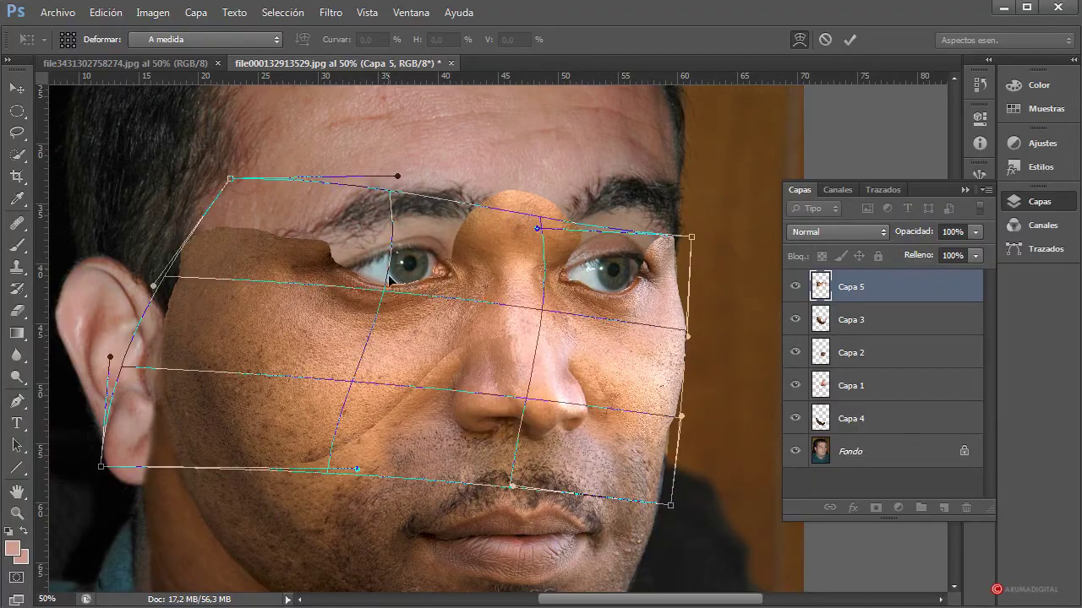
{"action": "left_click_drag", "start_coordinate": [385, 296], "coordinate": [387, 285]}
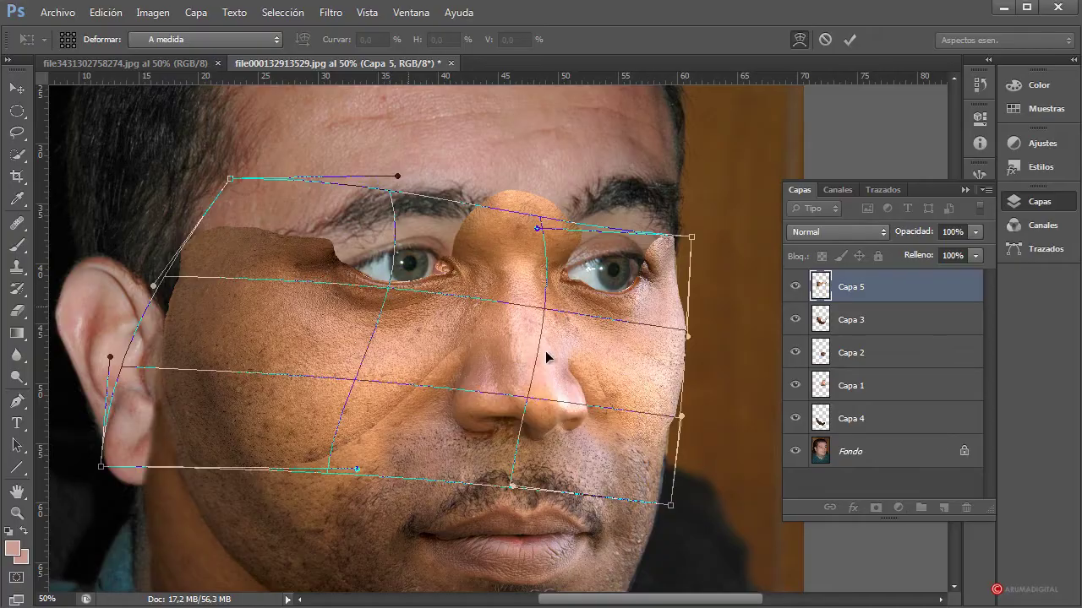
{"action": "key", "text": "l"}
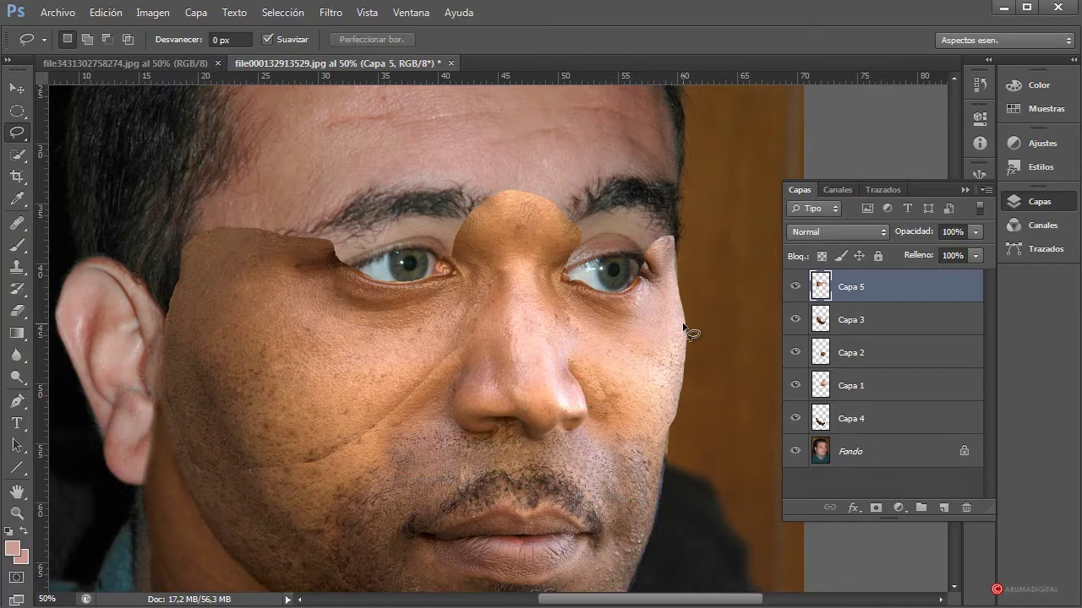
- Erase the visible lower edge of the Capa 5 patch between nose and cheek with a 199 px eraser
{"action": "scroll", "coordinate": [394, 372], "scroll_direction": "down", "scroll_amount": 3}
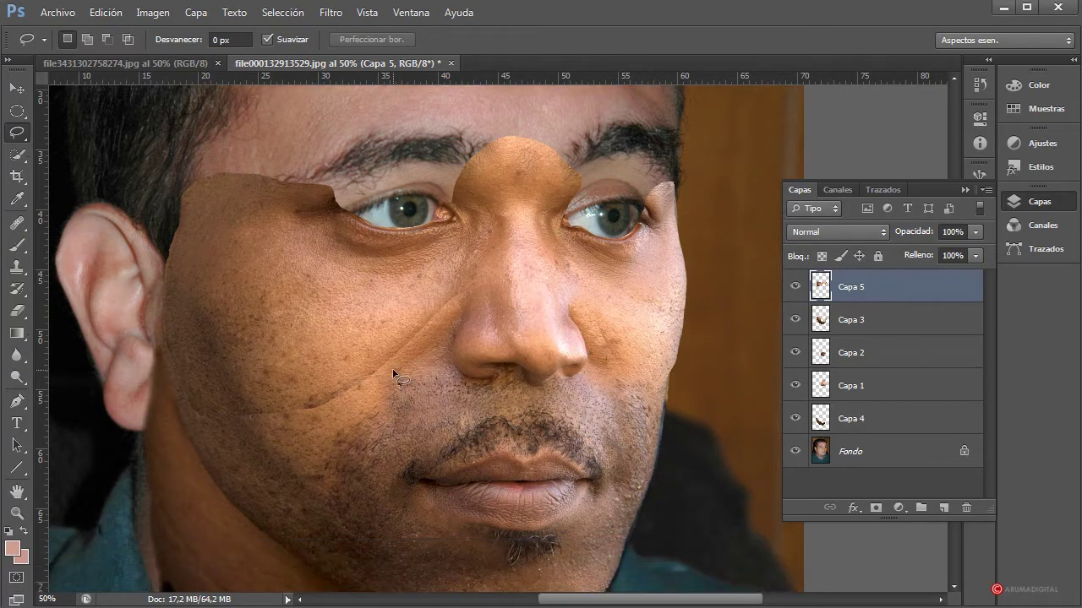
{"action": "left_click", "coordinate": [17, 310]}
{"action": "right_click", "coordinate": [419, 404], "text": "alt"}
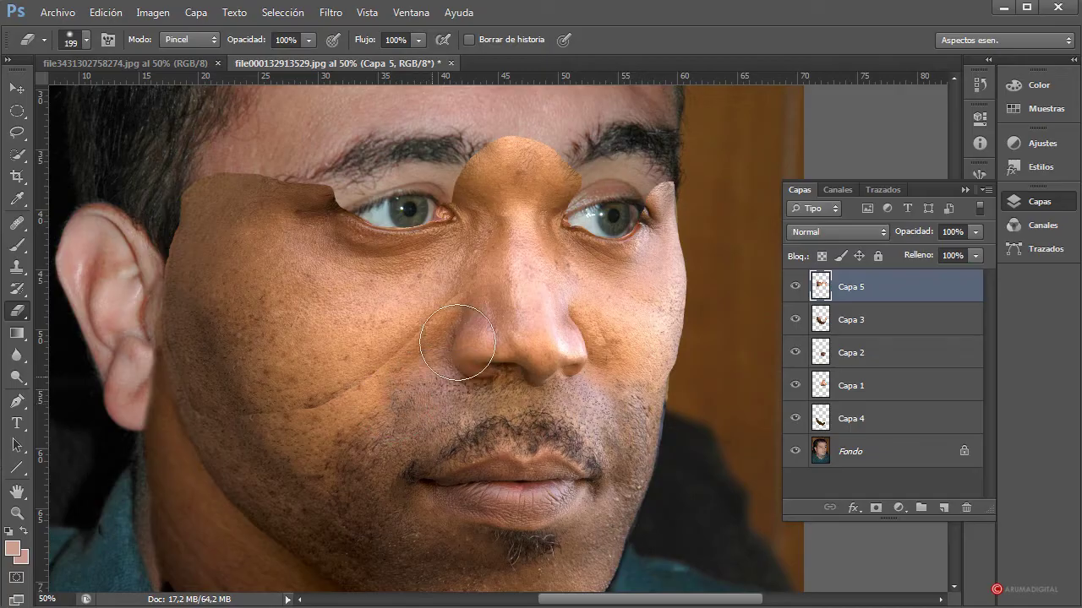
{"action": "mouse_move", "coordinate": [461, 341]}
{"action": "left_mouse_down"}
{"action": "mouse_move", "coordinate": [412, 387]}
{"action": "mouse_move", "coordinate": [391, 381]}
{"action": "mouse_move", "coordinate": [331, 432]}
{"action": "left_mouse_up"}
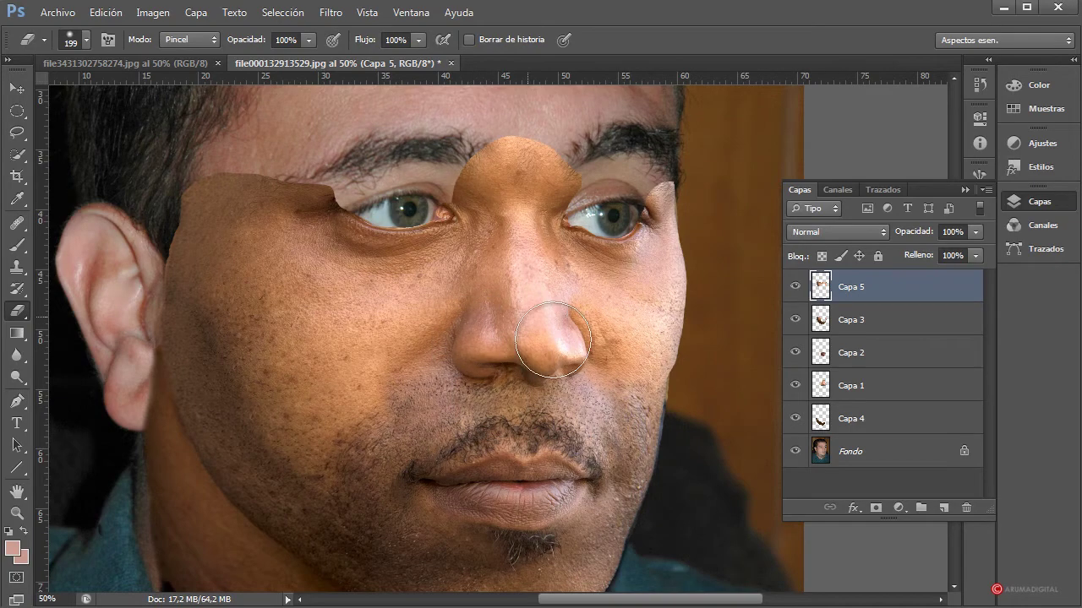
- Examine how the skin patches blend across the whole face, from the forehead down to the chin
{"action": "scroll", "coordinate": [686, 458], "scroll_direction": "up", "scroll_amount": 3}
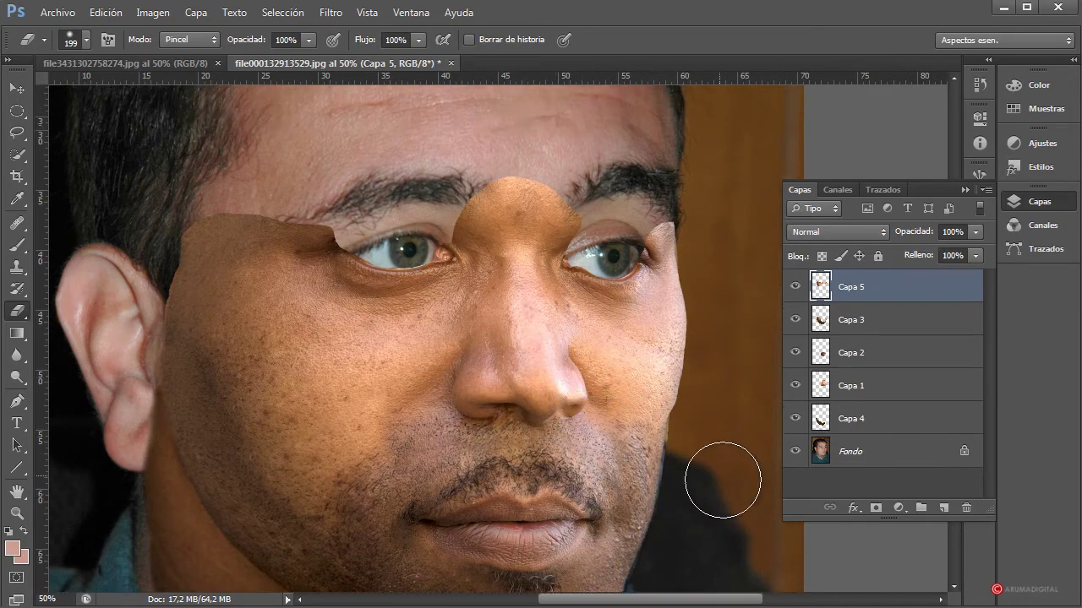
{"action": "scroll", "coordinate": [722, 485], "scroll_direction": "down", "scroll_amount": 4}
{"action": "scroll", "coordinate": [720, 490], "scroll_direction": "up", "scroll_amount": 3}
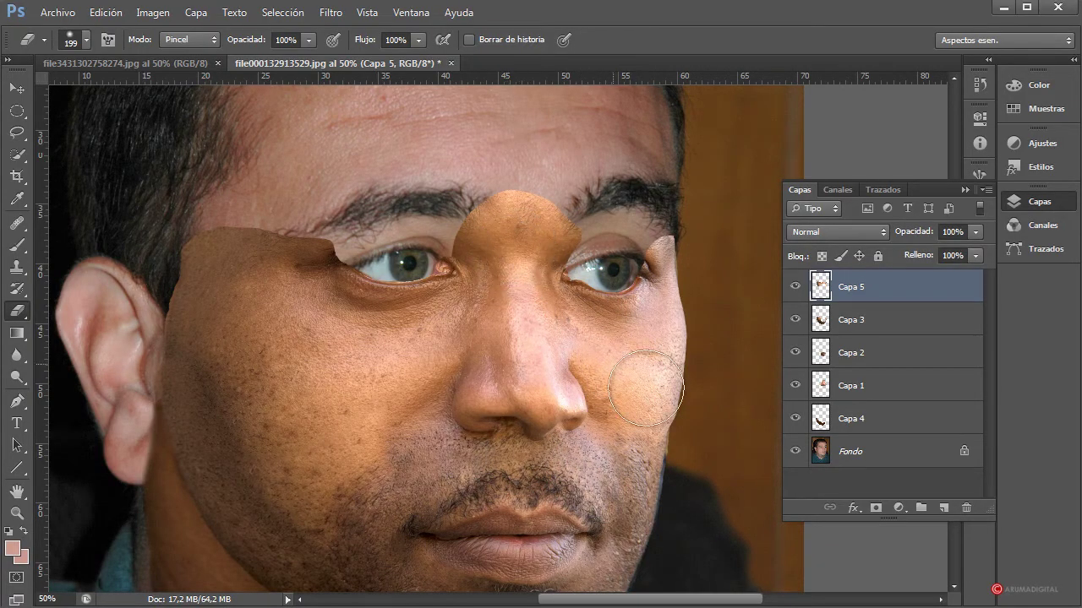
{"action": "scroll", "coordinate": [732, 459], "scroll_direction": "up", "scroll_amount": 1}
{"action": "scroll", "coordinate": [724, 465], "scroll_direction": "down", "scroll_amount": 5}
{"action": "scroll", "coordinate": [714, 490], "scroll_direction": "up", "scroll_amount": 2}
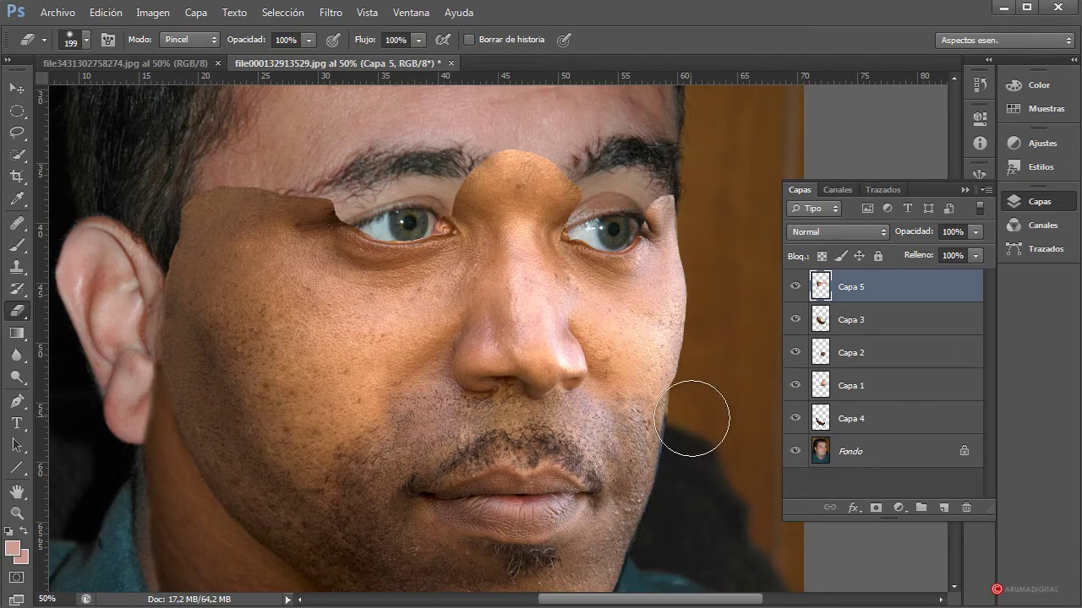
{"action": "scroll", "coordinate": [705, 451], "scroll_direction": "down", "scroll_amount": 2}
{"action": "scroll", "coordinate": [702, 451], "scroll_direction": "up", "scroll_amount": 3}
{"action": "scroll", "coordinate": [703, 451], "scroll_direction": "down", "scroll_amount": 3}
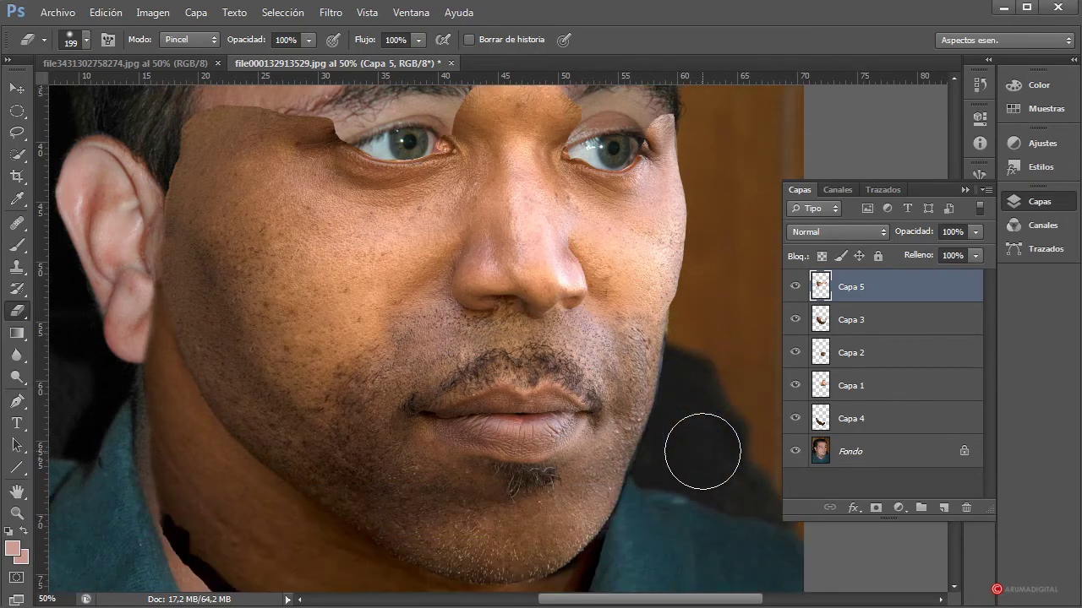
{"action": "scroll", "coordinate": [702, 451], "scroll_direction": "up", "scroll_amount": 1}
{"action": "scroll", "coordinate": [703, 451], "scroll_direction": "down", "scroll_amount": 2}
{"action": "scroll", "coordinate": [702, 451], "scroll_direction": "up", "scroll_amount": 2}
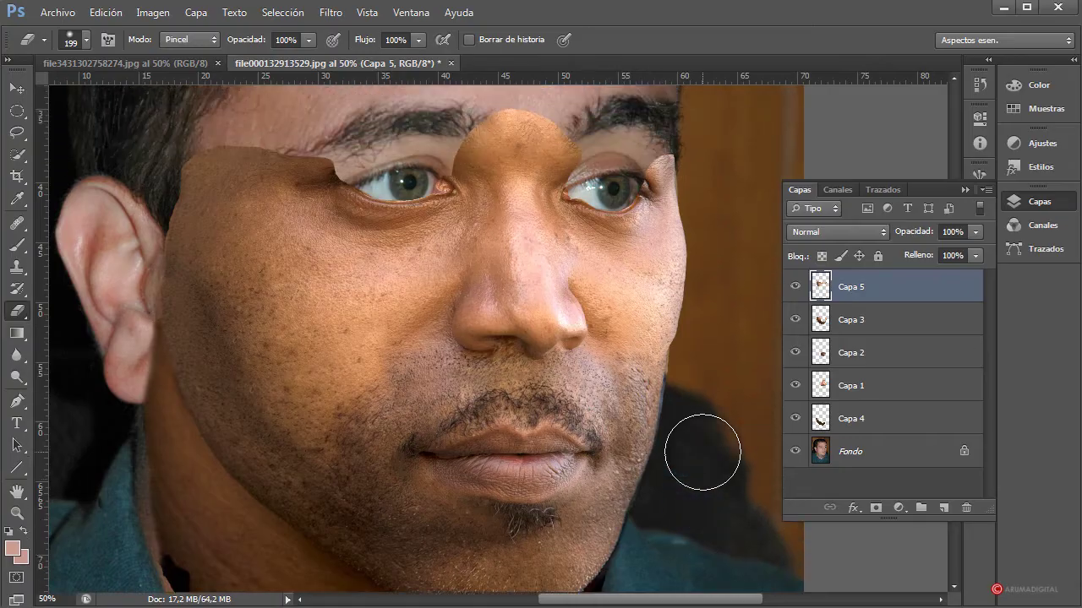
- Toggle the visibility of Capa 3 to compare the face with and without that jaw patch
{"action": "left_click", "coordinate": [794, 319]}
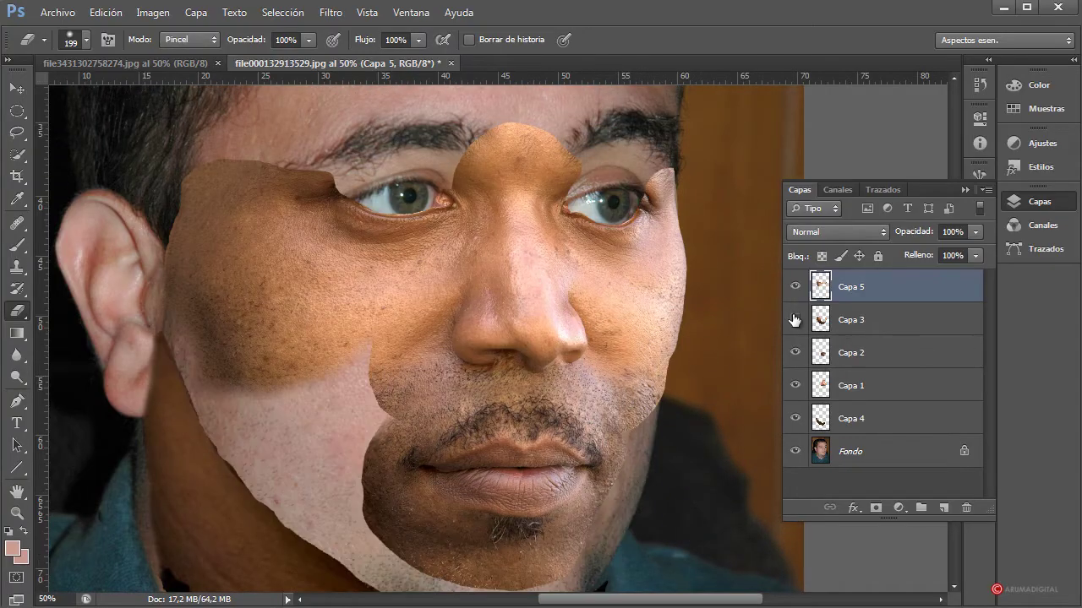
{"action": "left_click", "coordinate": [795, 319]}
{"action": "left_click", "coordinate": [795, 320]}
{"action": "left_click", "coordinate": [795, 320]}
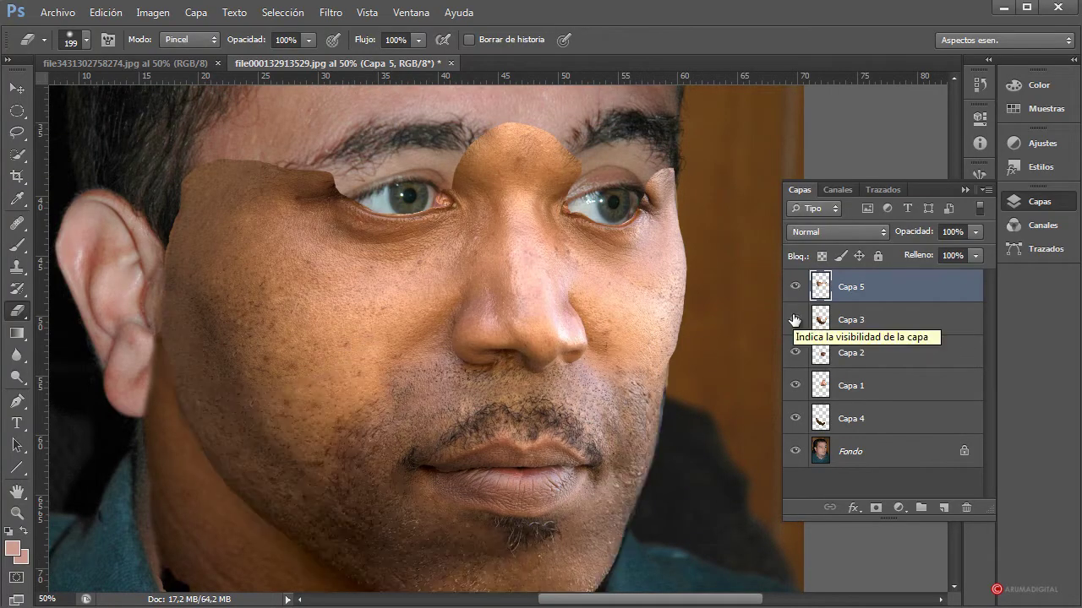
- With Capa 5 temporarily hidden, set the eraser to 67 px on Capa 3, ending with Capa 5 shown
{"action": "left_click", "coordinate": [862, 322]}
{"action": "left_click", "coordinate": [794, 287]}
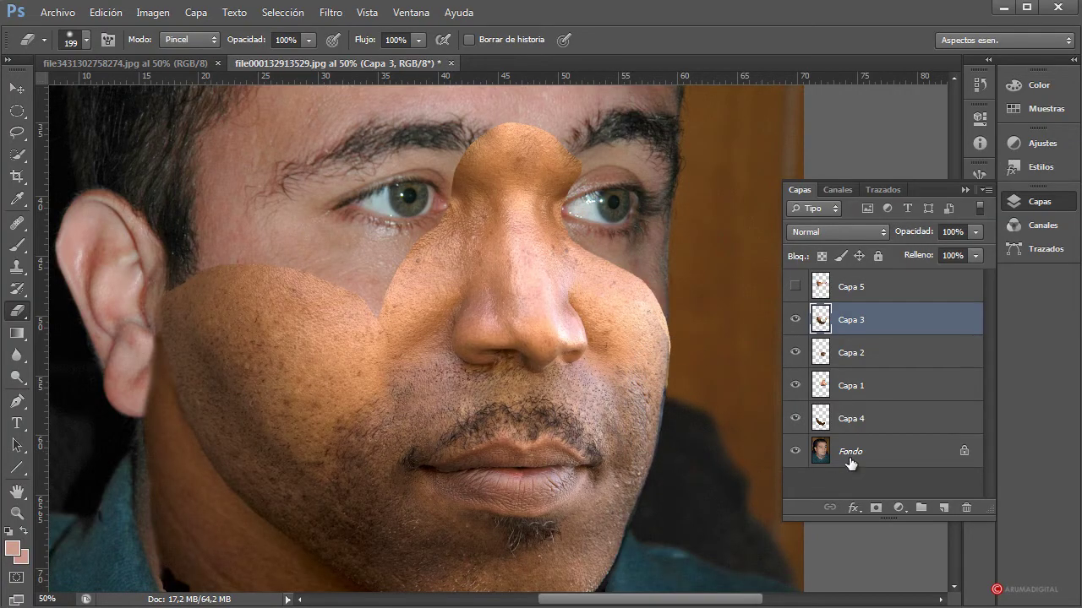
{"action": "left_click_drag", "start_coordinate": [688, 442], "coordinate": [660, 439], "text": "alt"}
{"action": "scroll", "coordinate": [706, 441], "scroll_direction": "up", "scroll_amount": 1}
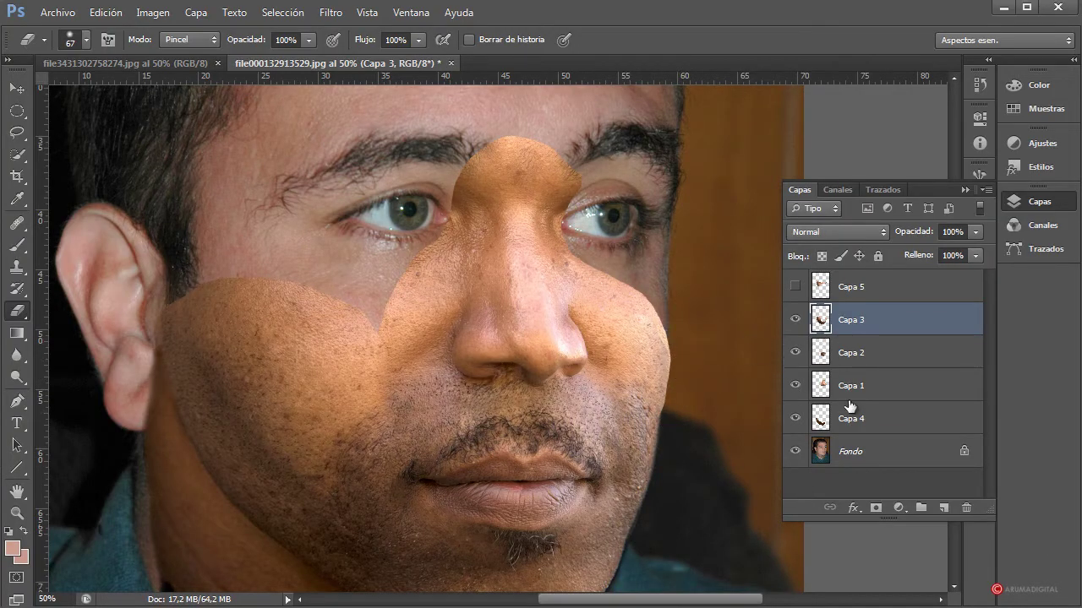
{"action": "left_click", "coordinate": [795, 287]}
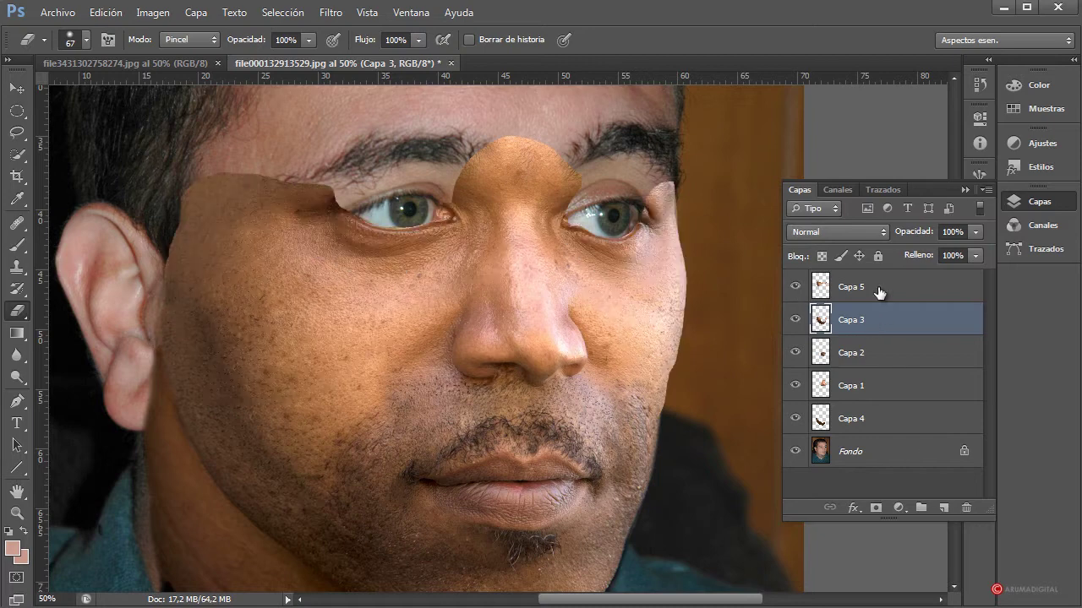
- Open the Liquify filter on Capa 5, zoomed to 50% on the face, with Fondo as the backdrop layer
{"action": "left_click", "coordinate": [877, 293]}
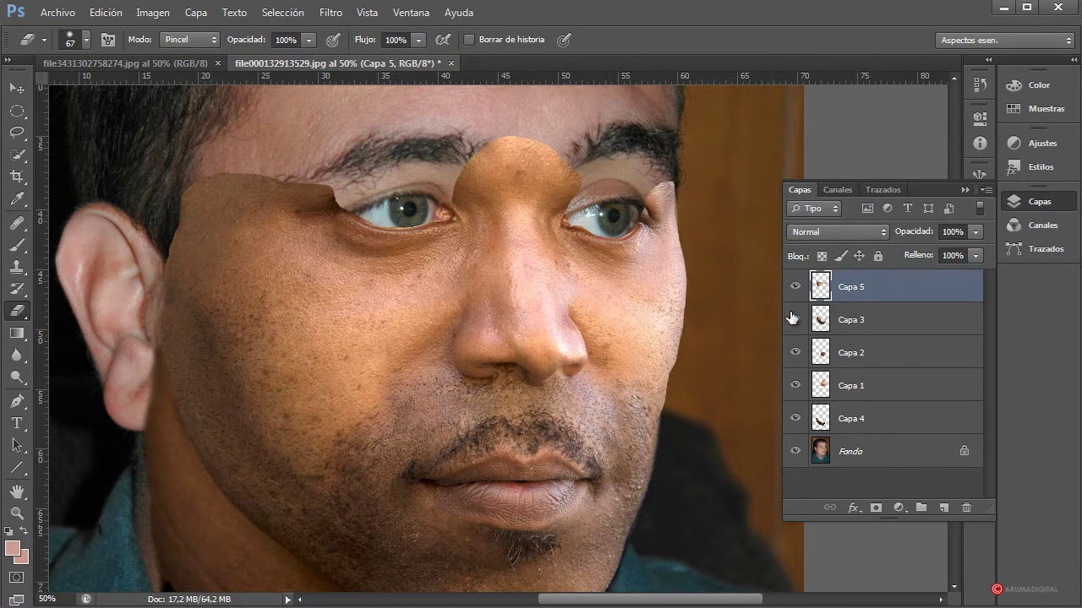
{"action": "left_click", "coordinate": [331, 12]}
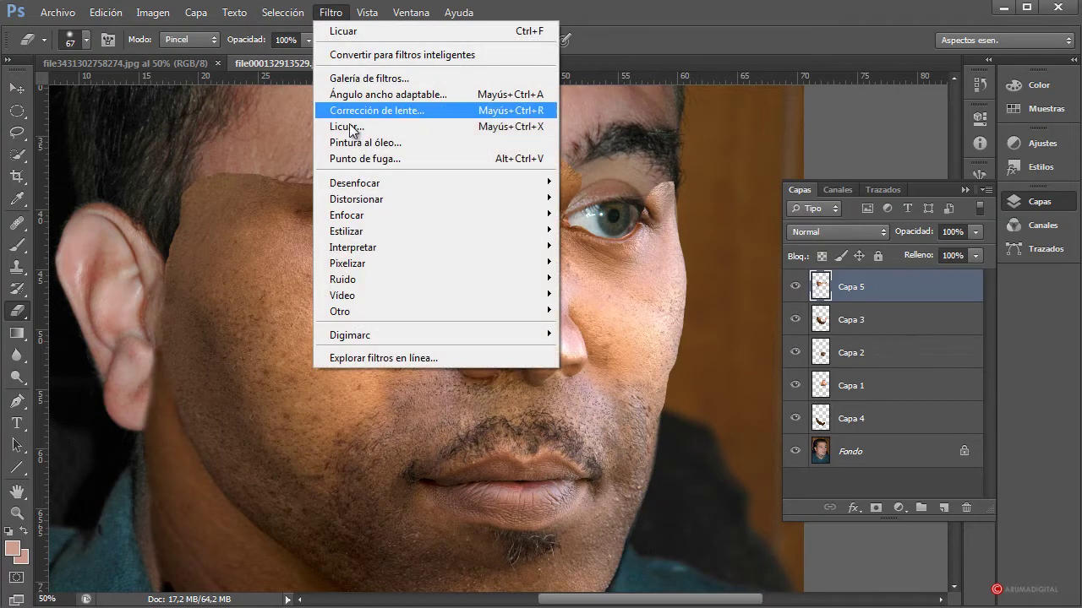
{"action": "left_click", "coordinate": [354, 127]}
{"action": "left_click", "coordinate": [486, 341]}
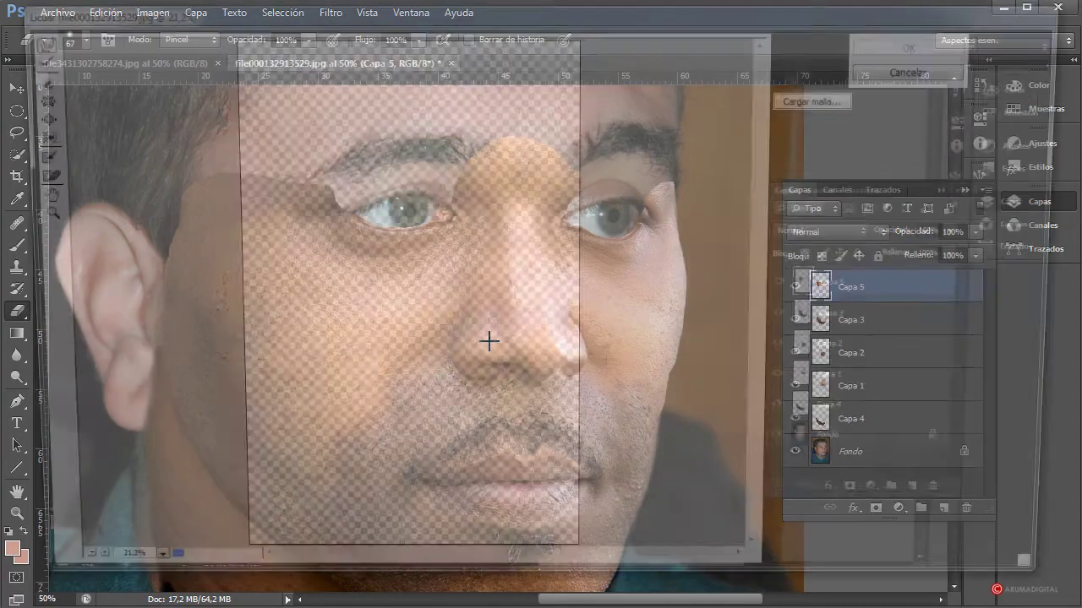
{"action": "left_click", "coordinate": [127, 582]}
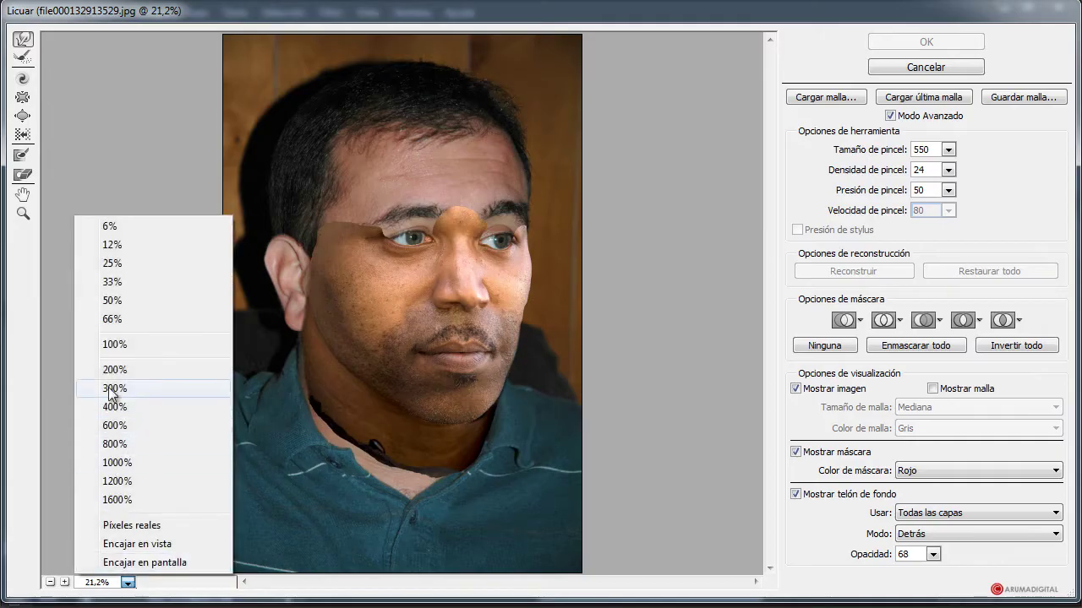
{"action": "left_click", "coordinate": [114, 300]}
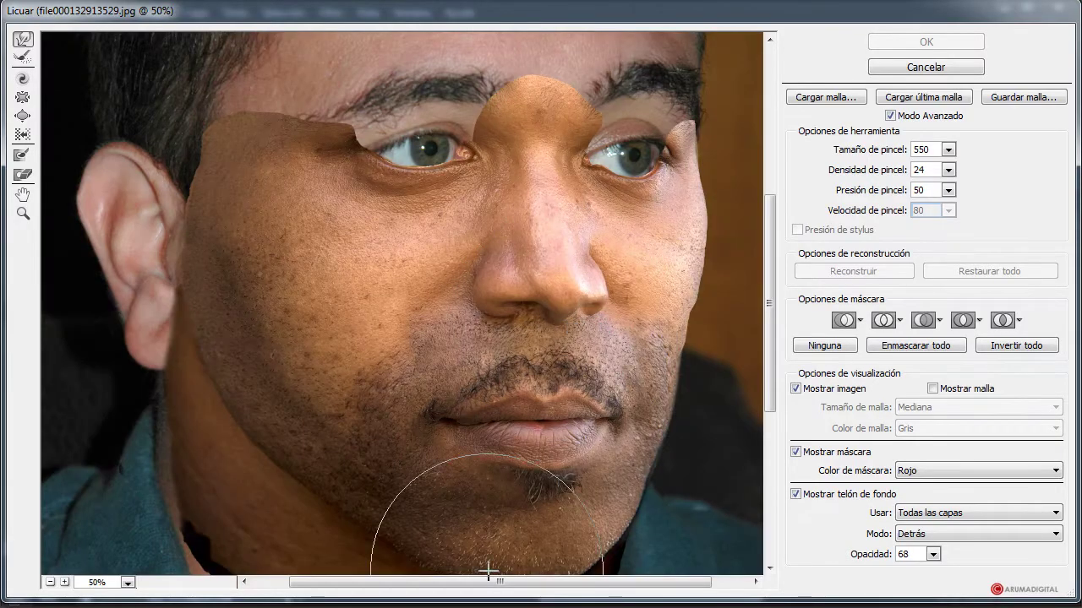
{"action": "left_click_drag", "start_coordinate": [502, 582], "coordinate": [539, 583]}
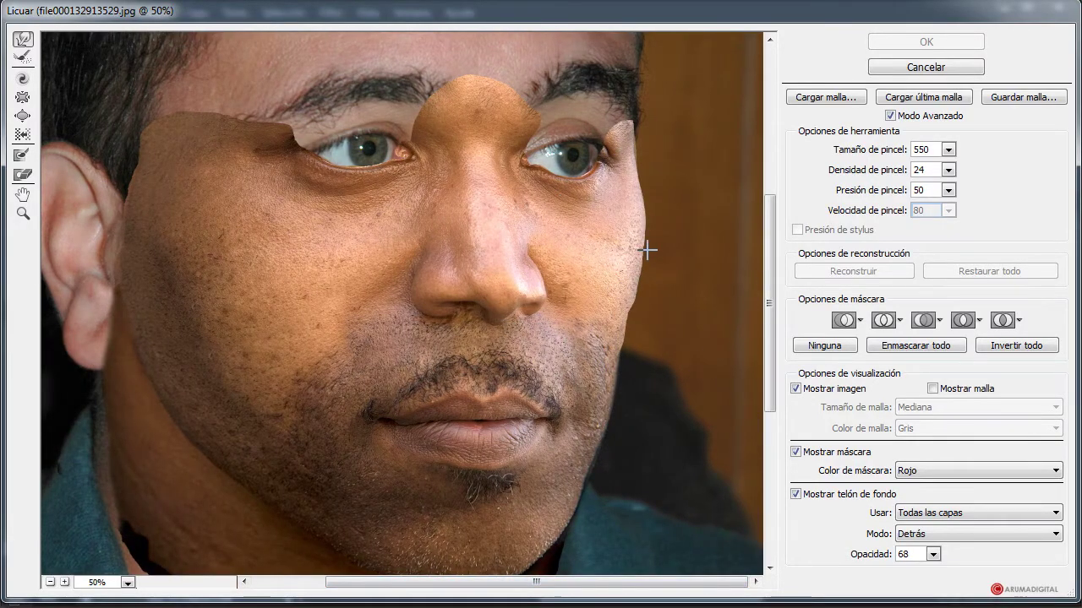
{"action": "left_click", "coordinate": [929, 512]}
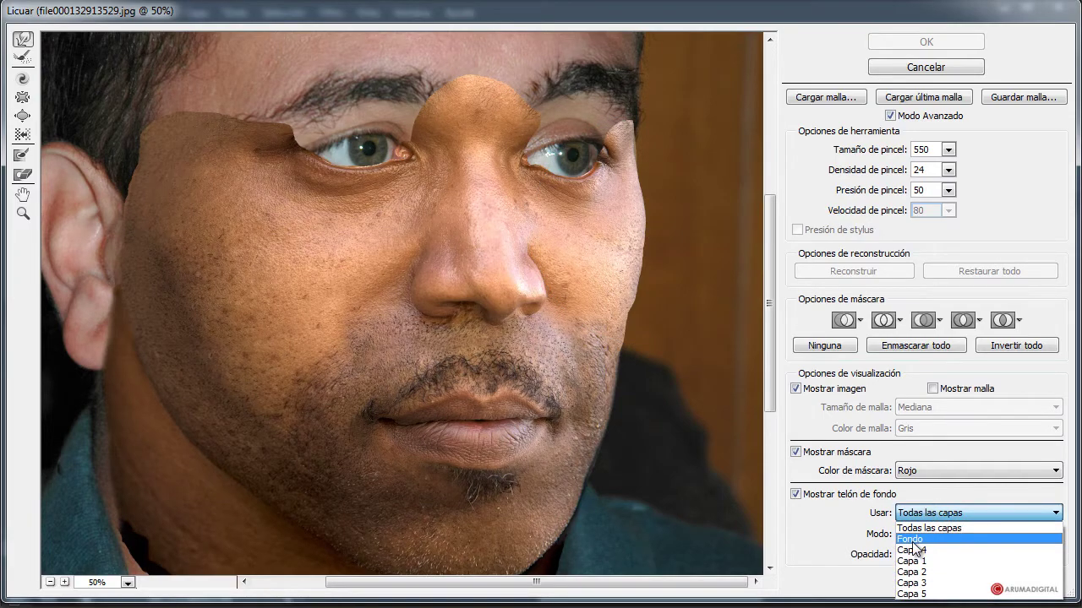
{"action": "left_click", "coordinate": [914, 539]}
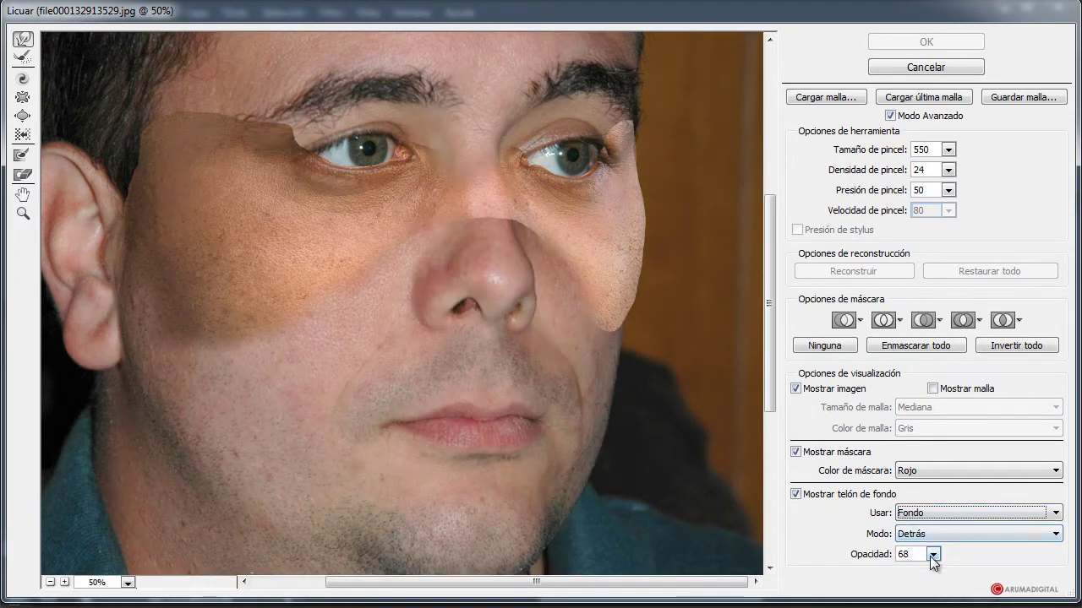
- Warp the patch's outer cheek edge inward to match the face contour, using a 398 px brush
{"action": "right_click", "coordinate": [649, 227], "text": "alt"}
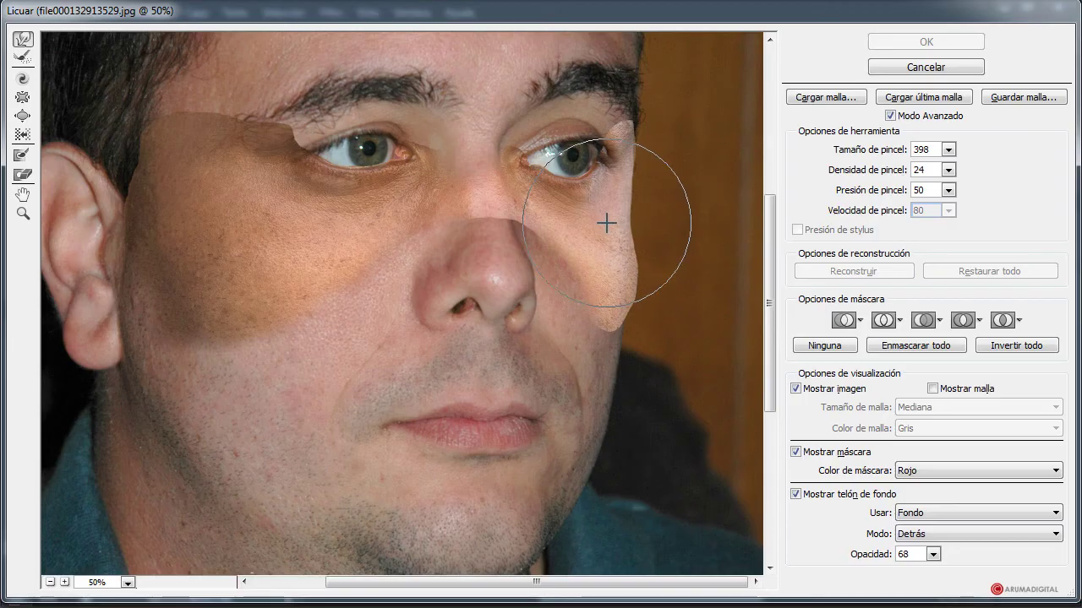
{"action": "left_click_drag", "start_coordinate": [608, 222], "coordinate": [642, 280]}
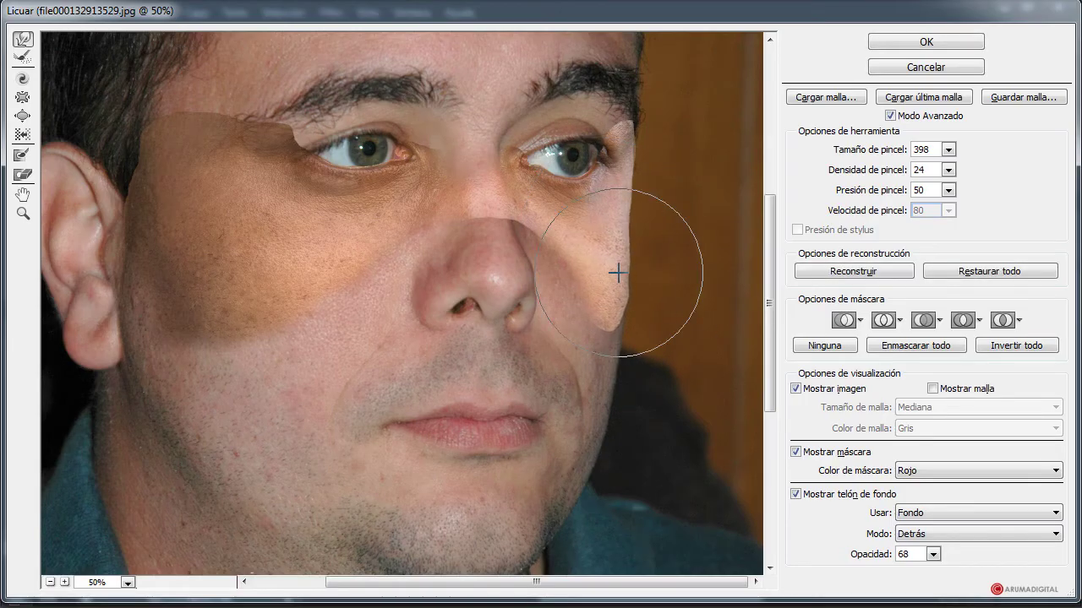
{"action": "mouse_move", "coordinate": [631, 286]}
{"action": "left_mouse_down"}
{"action": "mouse_move", "coordinate": [580, 282]}
{"action": "mouse_move", "coordinate": [604, 287]}
{"action": "left_mouse_up"}
- Refine the patch's outer edge below the eye with a 130 px brush and apply the Liquify filter
{"action": "key", "text": "bracketleft"}
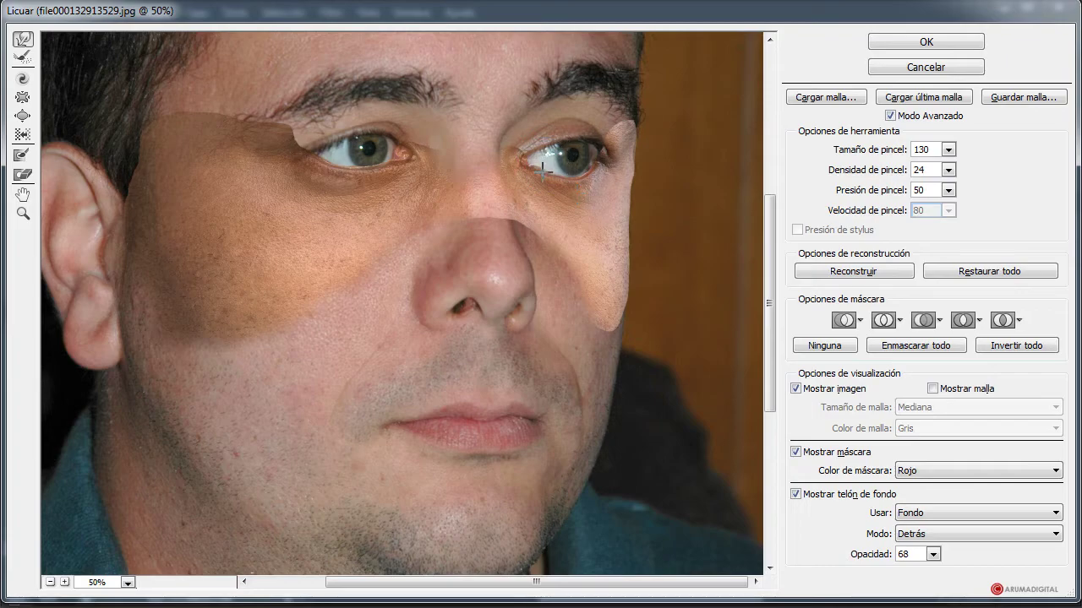
{"action": "left_click_drag", "start_coordinate": [618, 200], "coordinate": [628, 199]}
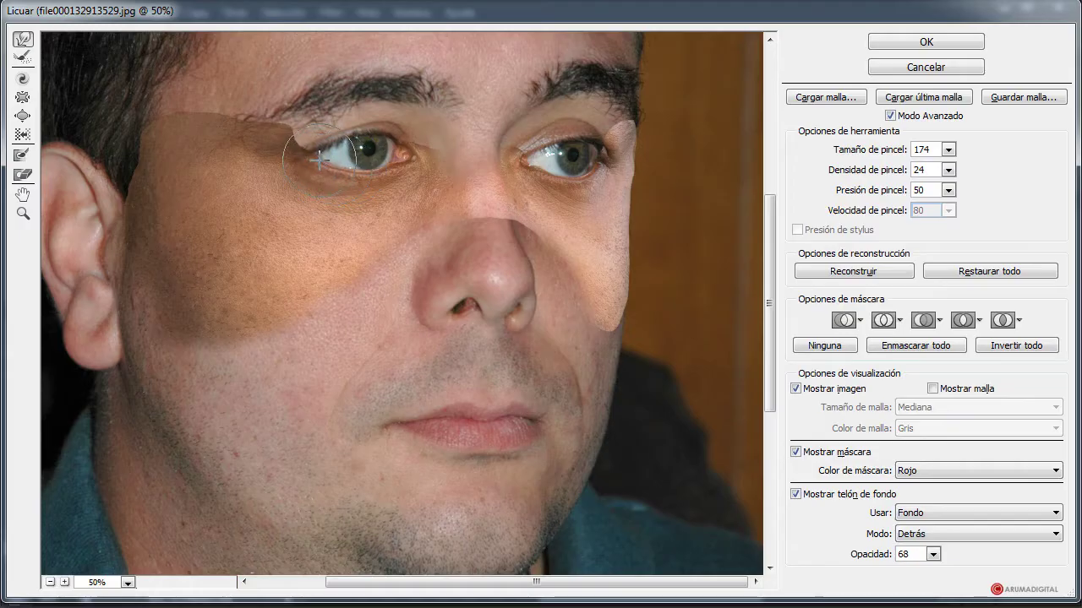
{"action": "scroll", "coordinate": [640, 369], "scroll_direction": "up", "scroll_amount": 3}
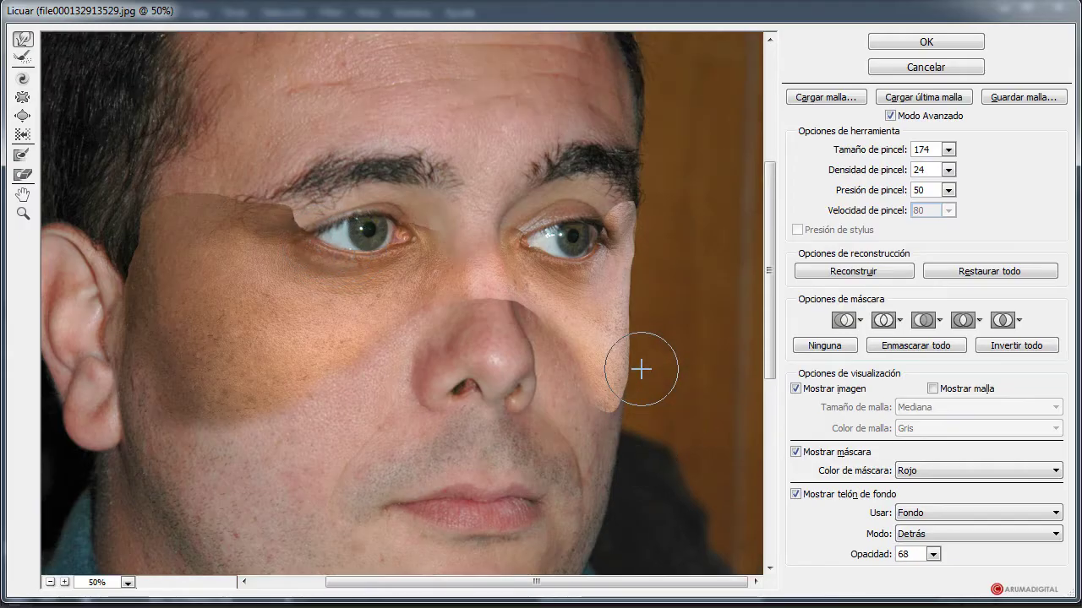
{"action": "scroll", "coordinate": [640, 369], "scroll_direction": "down", "scroll_amount": 4}
{"action": "scroll", "coordinate": [641, 369], "scroll_direction": "up", "scroll_amount": 1}
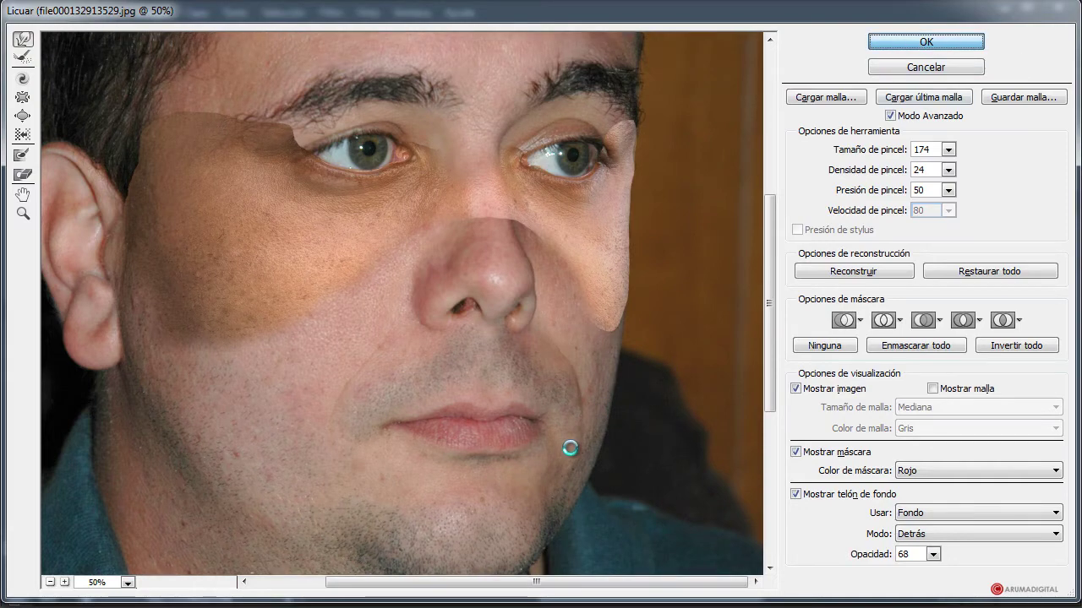
{"action": "key", "text": "Return"}
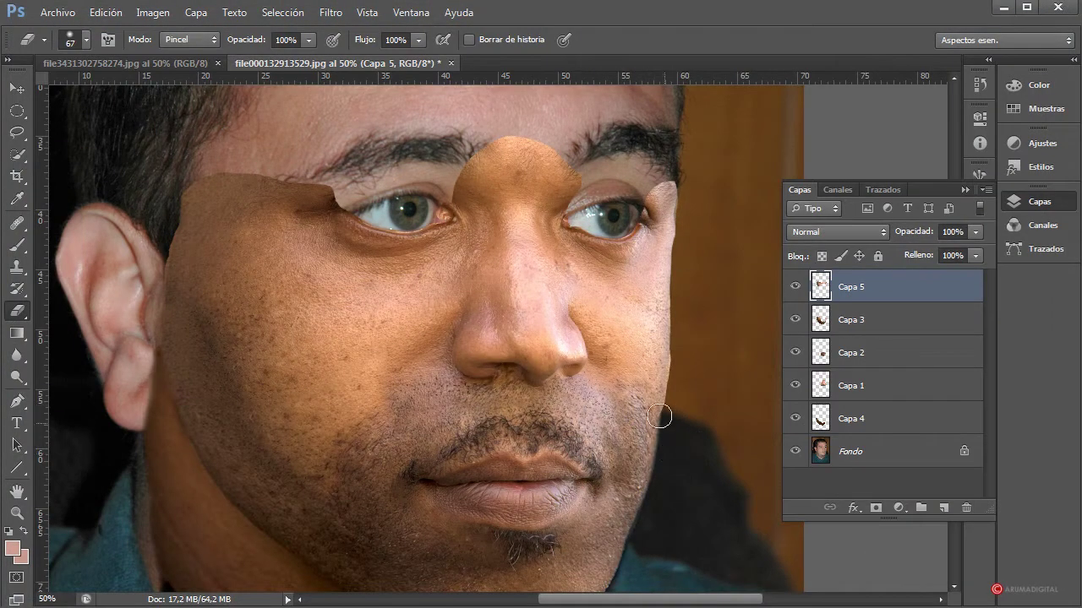
- Set the eraser to 31 px for the jaw contour on Capa 3 and return to layer Capa 5
{"action": "left_click_drag", "start_coordinate": [707, 369], "coordinate": [699, 369]}
{"action": "left_click", "coordinate": [857, 323]}
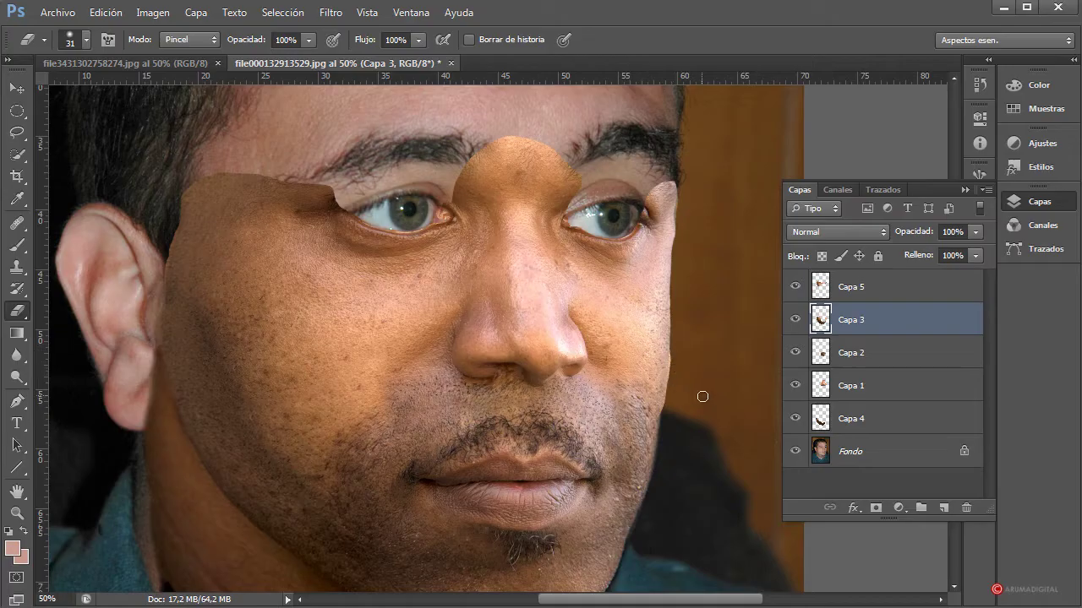
{"action": "key", "text": "alt+bracketright"}
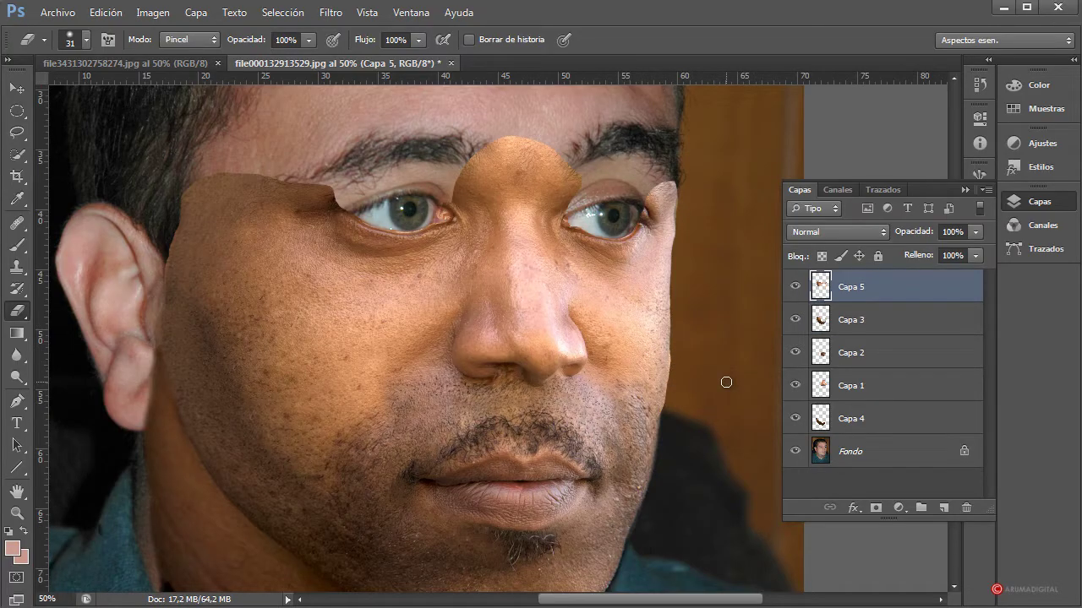
- Set the document zoom to 25% to review the whole composited portrait
{"action": "scroll", "coordinate": [720, 364], "scroll_direction": "down", "scroll_amount": 1}
{"action": "scroll", "coordinate": [702, 367], "scroll_direction": "up", "scroll_amount": 1}
{"action": "left_click", "coordinate": [66, 598]}
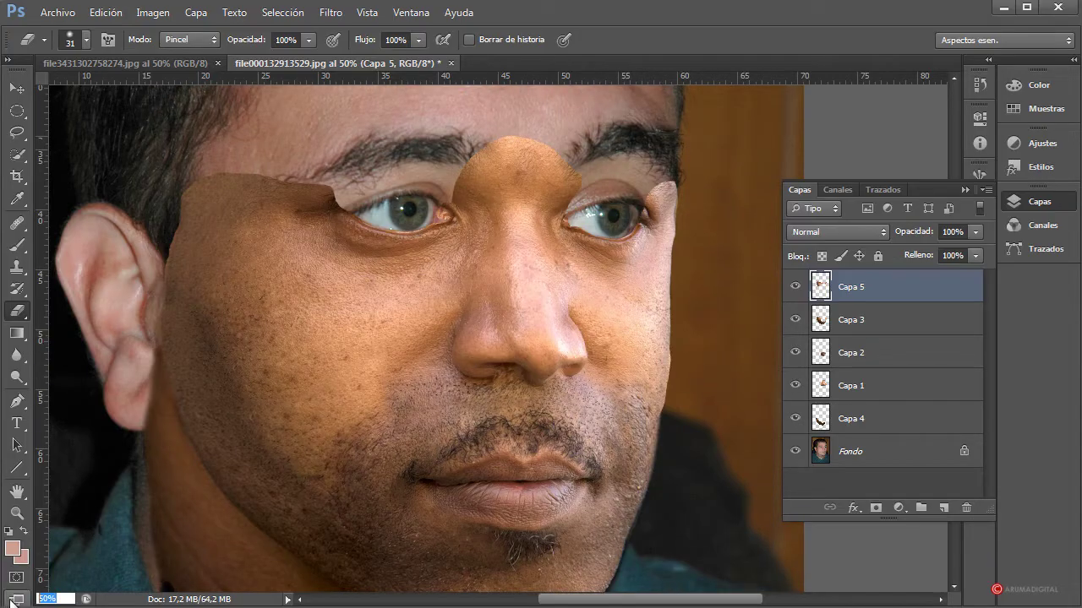
{"action": "type", "text": "25"}
{"action": "key", "text": "Return"}
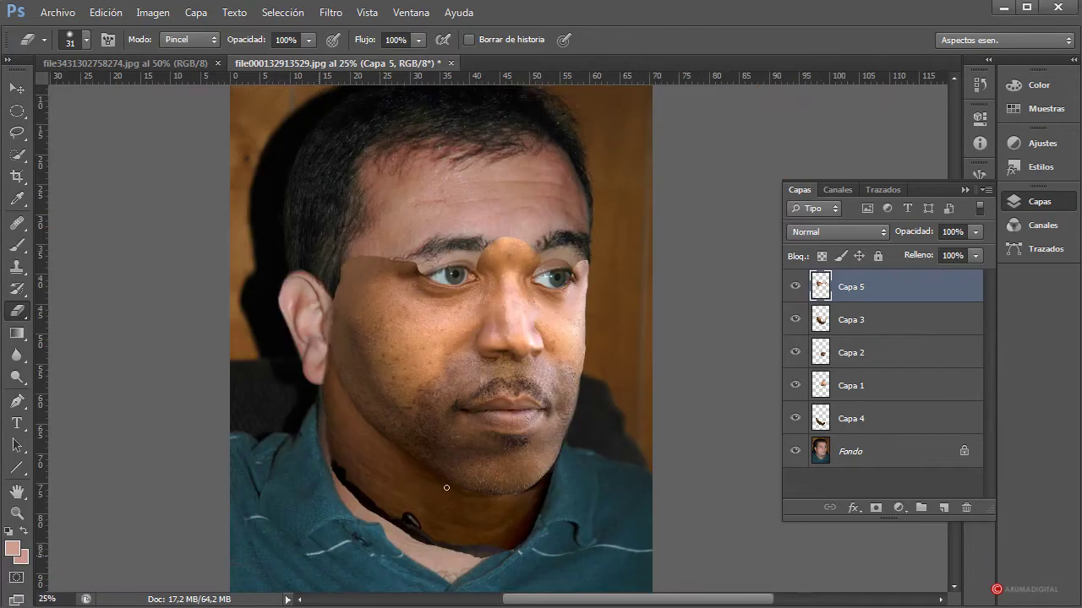
- Switch to file3431302758274.jpg and clear the existing skin selection
{"action": "scroll", "coordinate": [617, 423], "scroll_direction": "down", "scroll_amount": 1}
{"action": "left_click", "coordinate": [150, 63]}
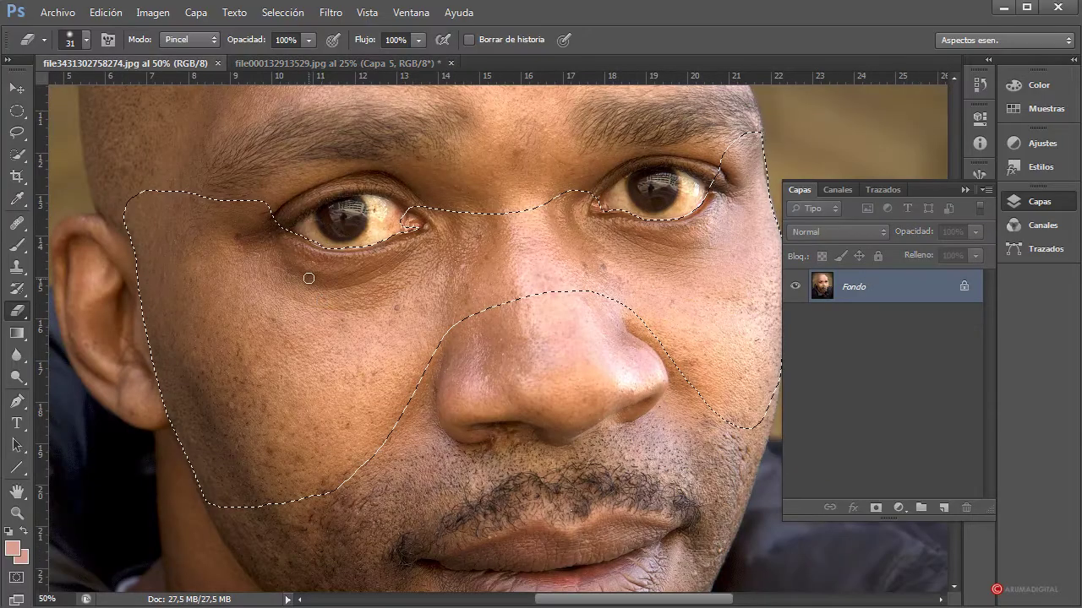
{"action": "left_click", "coordinate": [283, 12]}
{"action": "left_click", "coordinate": [296, 46]}
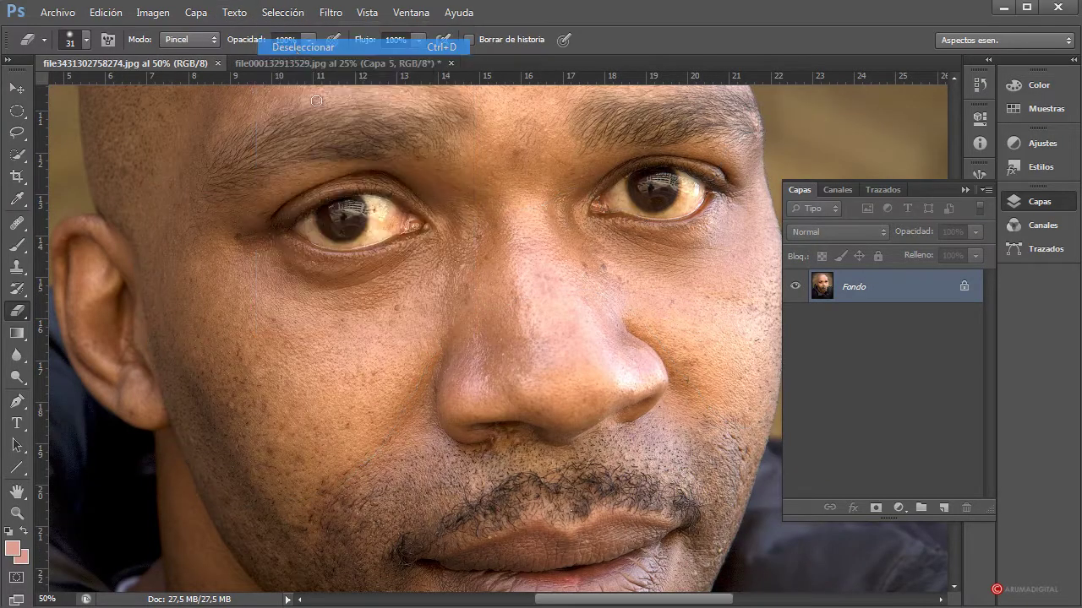
{"action": "left_click_drag", "start_coordinate": [598, 602], "coordinate": [562, 600]}
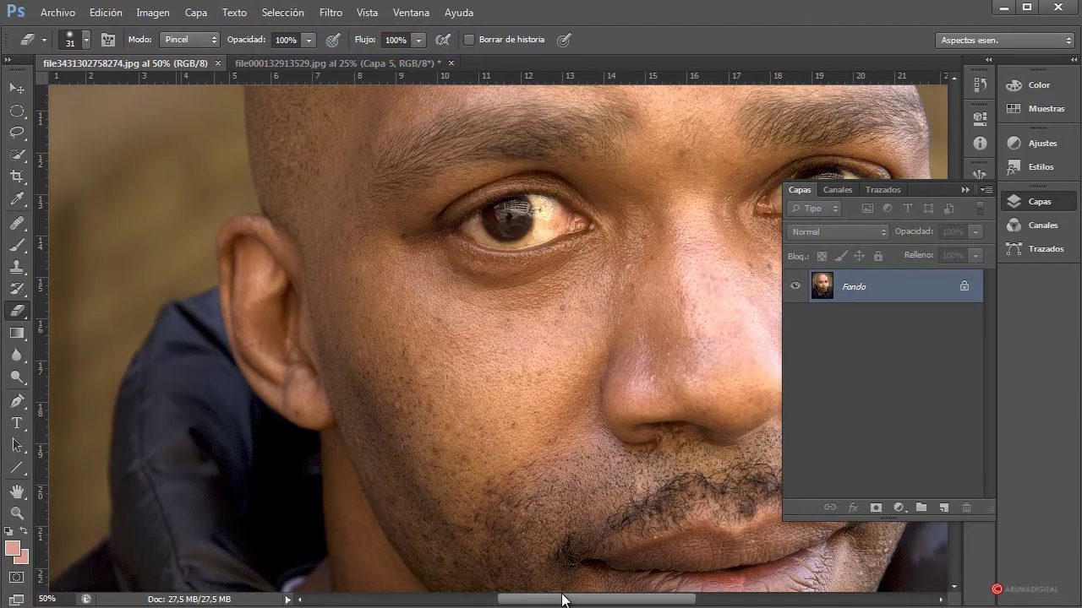
- Select the ear and the adjoining cheek with the Magnetic Lasso, following the ear's outer contour
{"action": "left_click", "coordinate": [16, 132]}
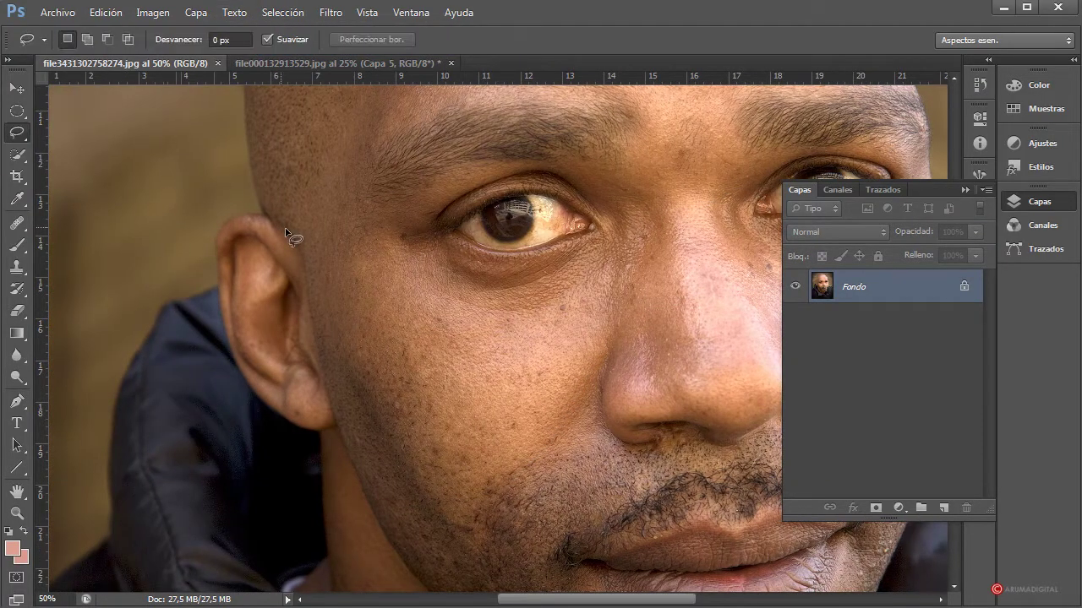
{"action": "left_click_drag", "start_coordinate": [222, 225], "coordinate": [225, 230]}
{"action": "left_click", "coordinate": [329, 190]}
{"action": "right_click", "coordinate": [25, 129]}
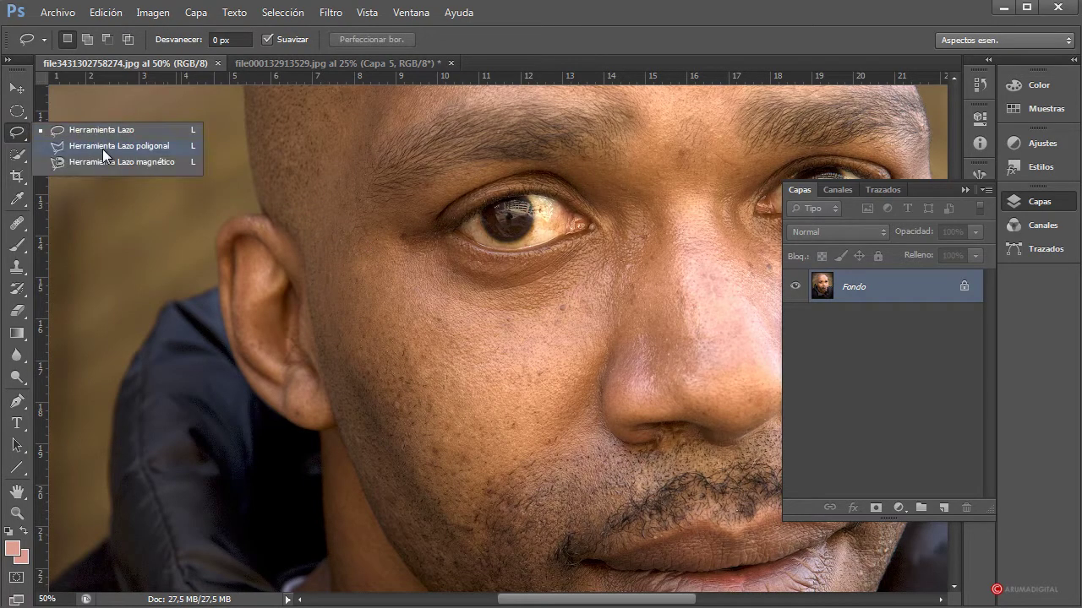
{"action": "left_click", "coordinate": [108, 162]}
{"action": "left_click", "coordinate": [259, 214]}
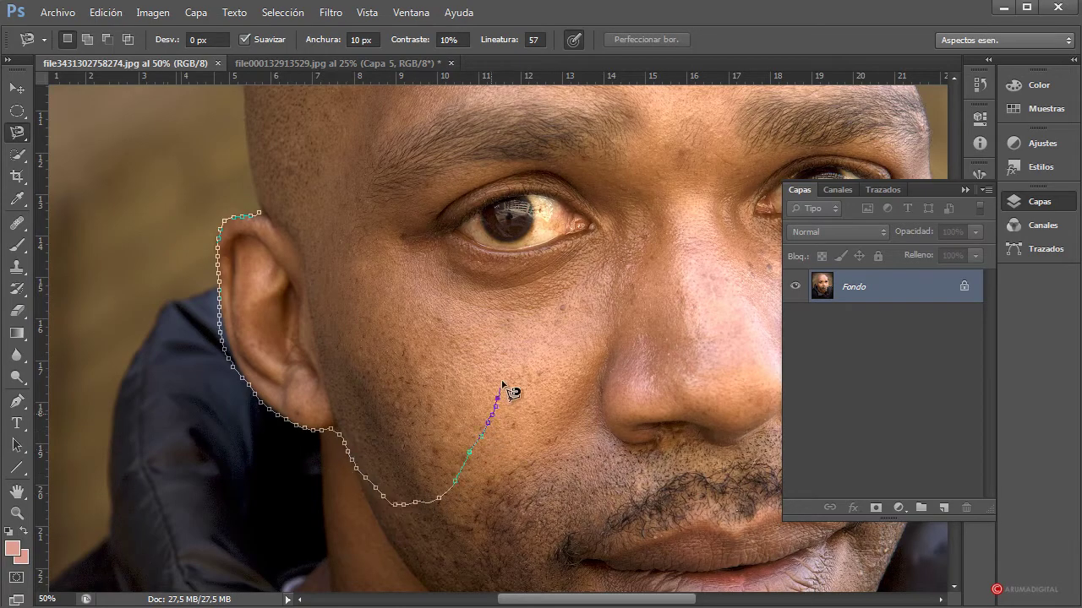
{"action": "left_click", "coordinate": [268, 222]}
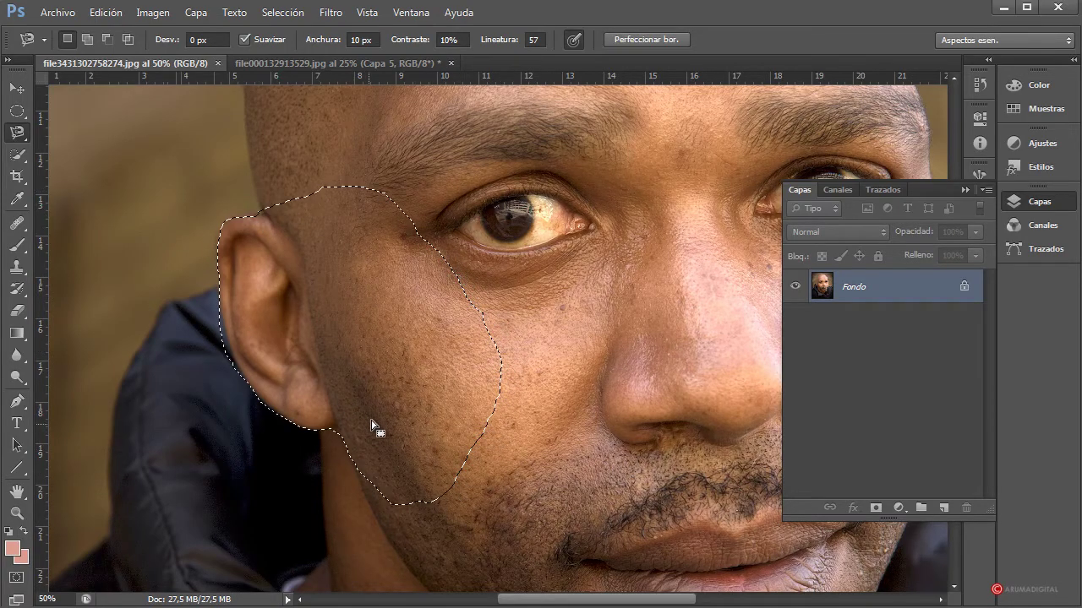
- Adjust the selection along the ear's outer edge and add the missing strip at its upper corner
{"action": "left_click", "coordinate": [221, 296]}
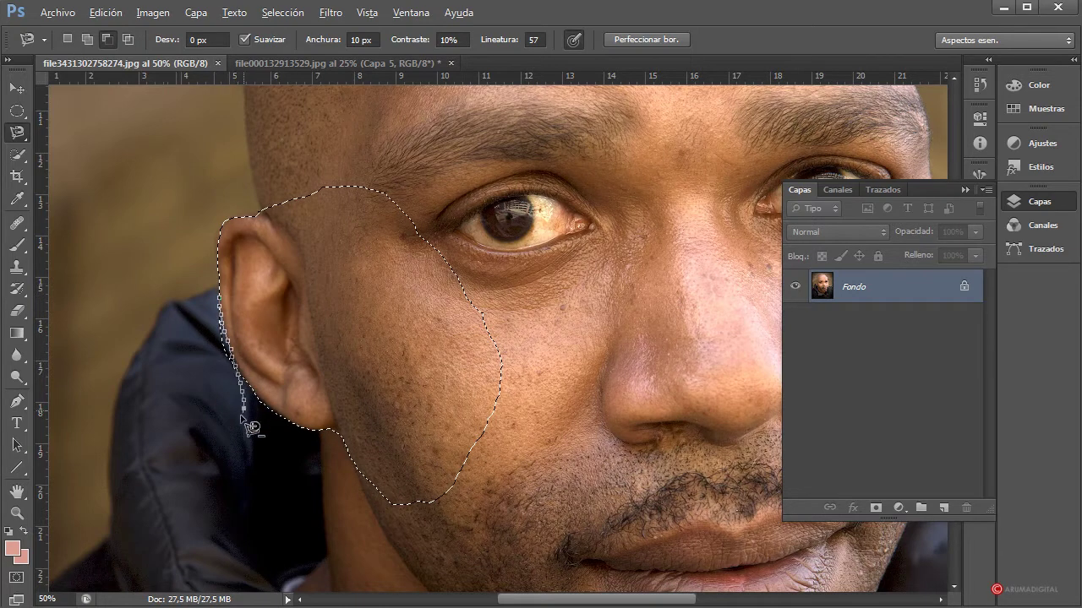
{"action": "left_click", "coordinate": [222, 297]}
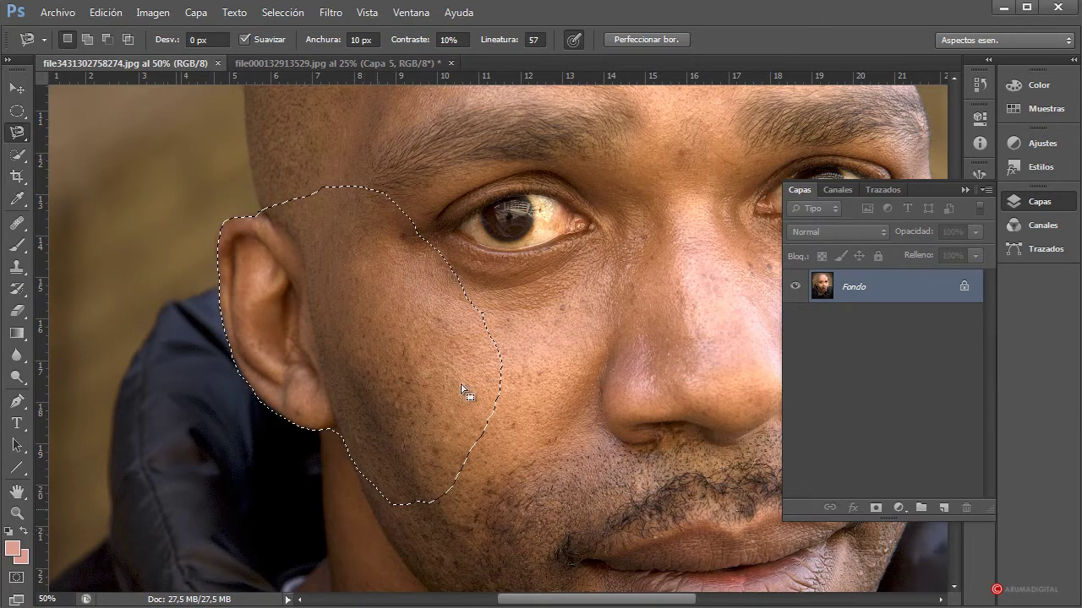
{"action": "key", "text": "alt"}
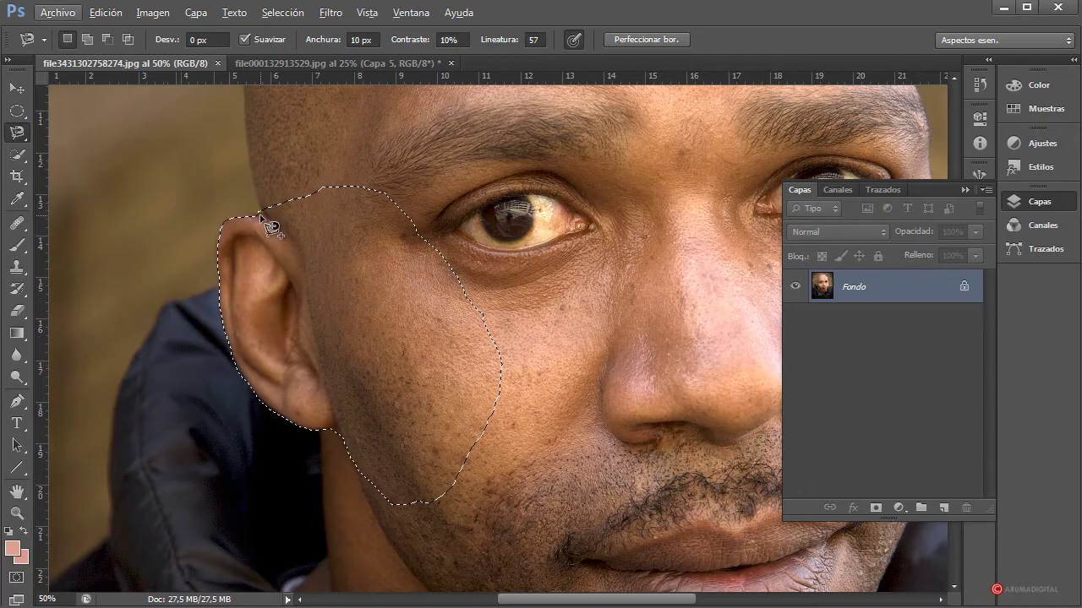
{"action": "key", "text": "shift"}
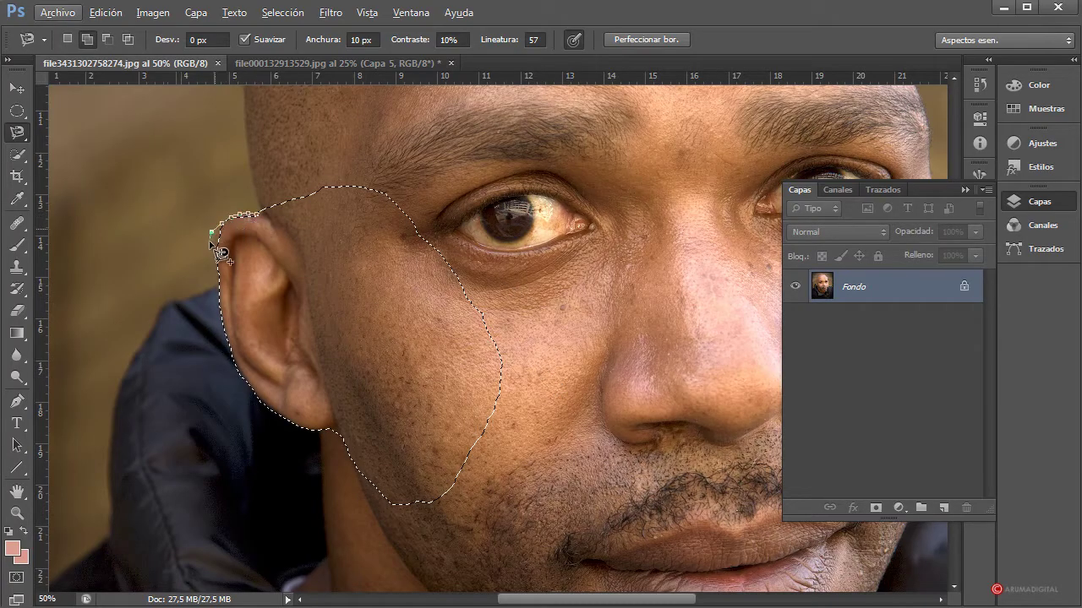
{"action": "left_click", "coordinate": [265, 223]}
- Subtract the excess background beside the ear's upper edge and add back the ear's top to the selection
{"action": "key", "text": "alt"}
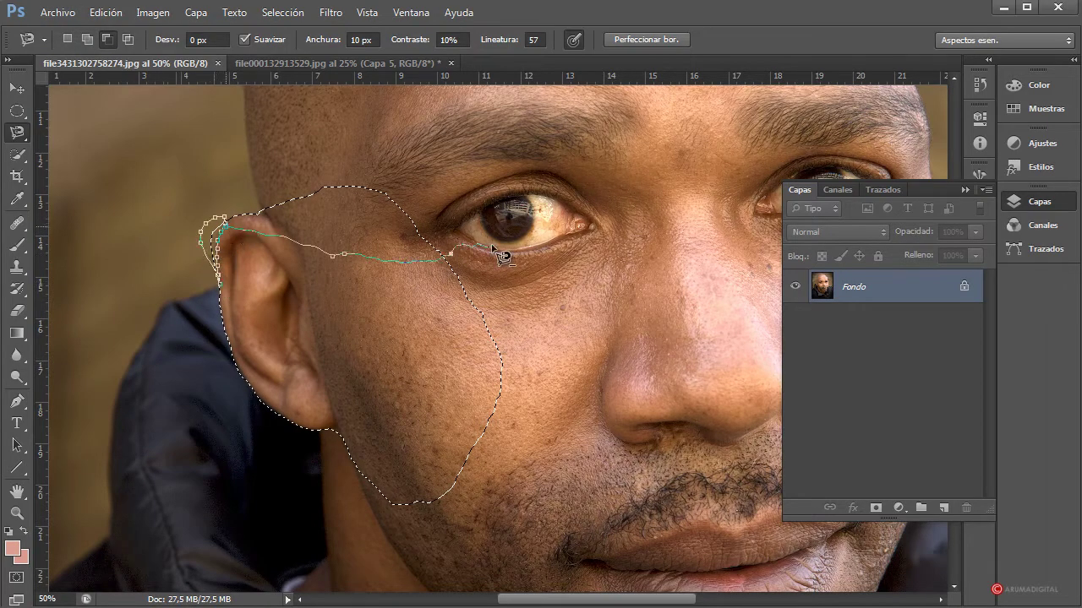
{"action": "left_click", "coordinate": [237, 237]}
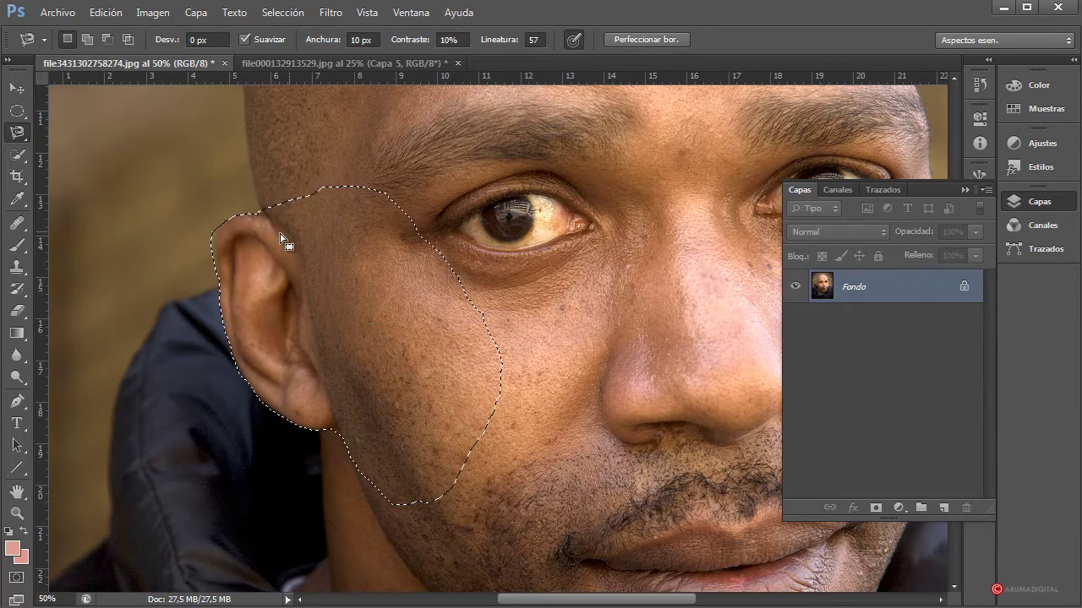
{"action": "key", "text": "alt"}
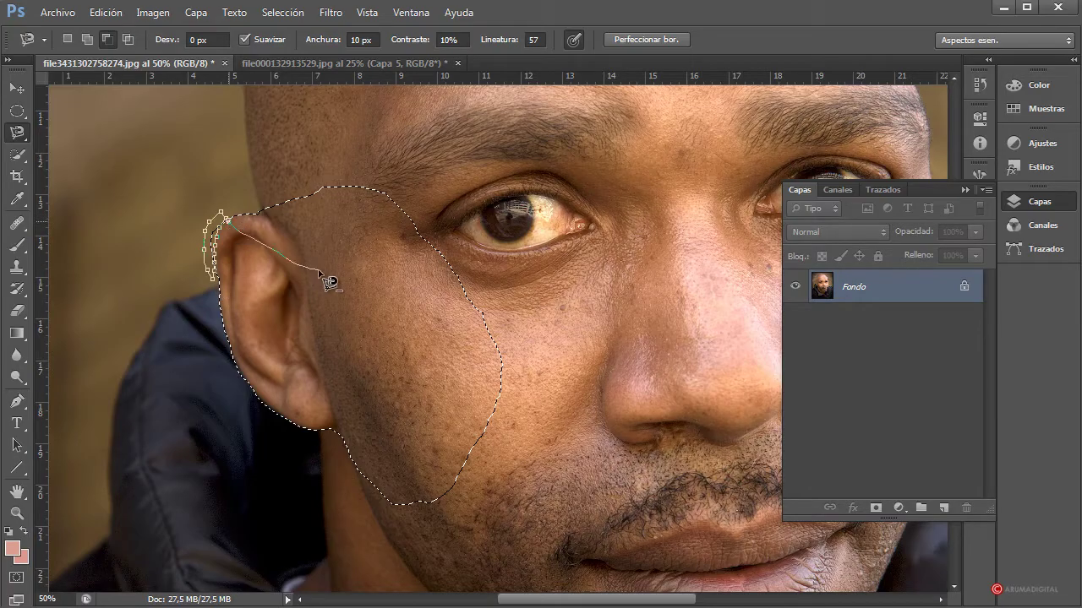
{"action": "left_click", "coordinate": [239, 230]}
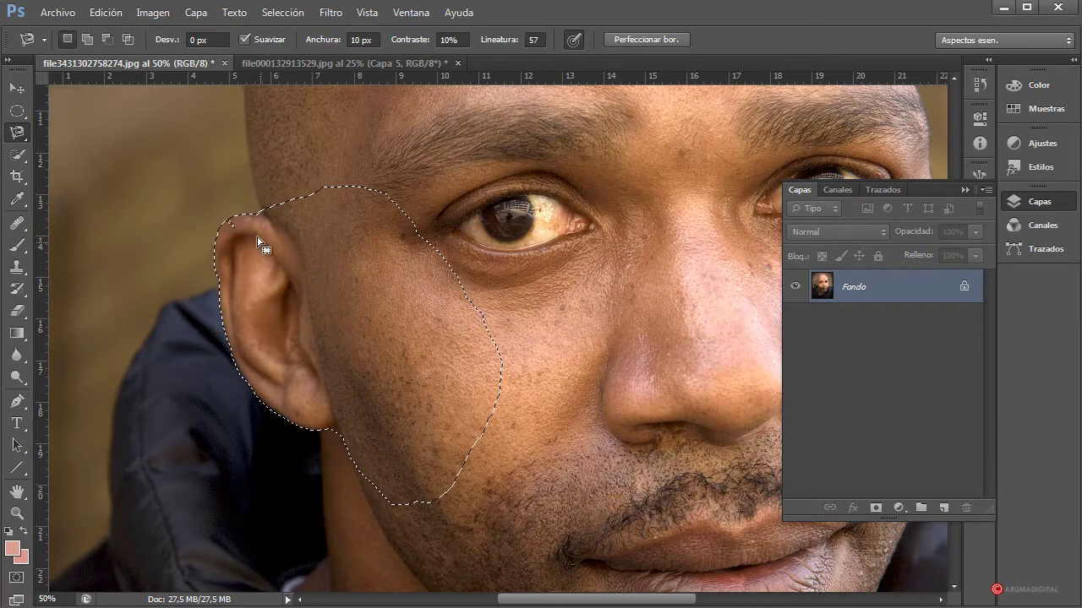
{"action": "key", "text": "shift"}
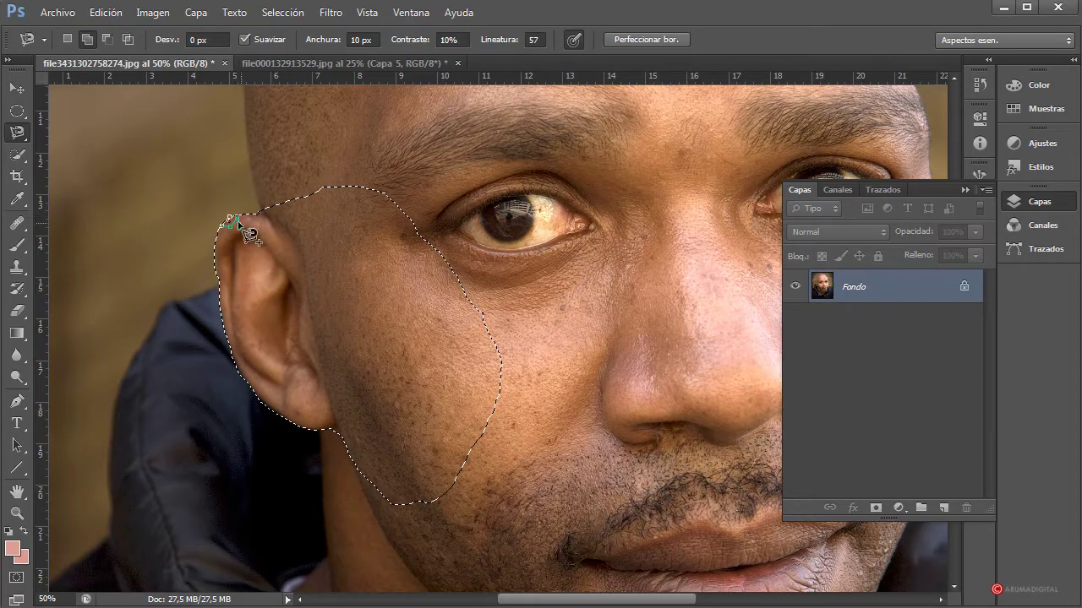
{"action": "left_click", "coordinate": [239, 227]}
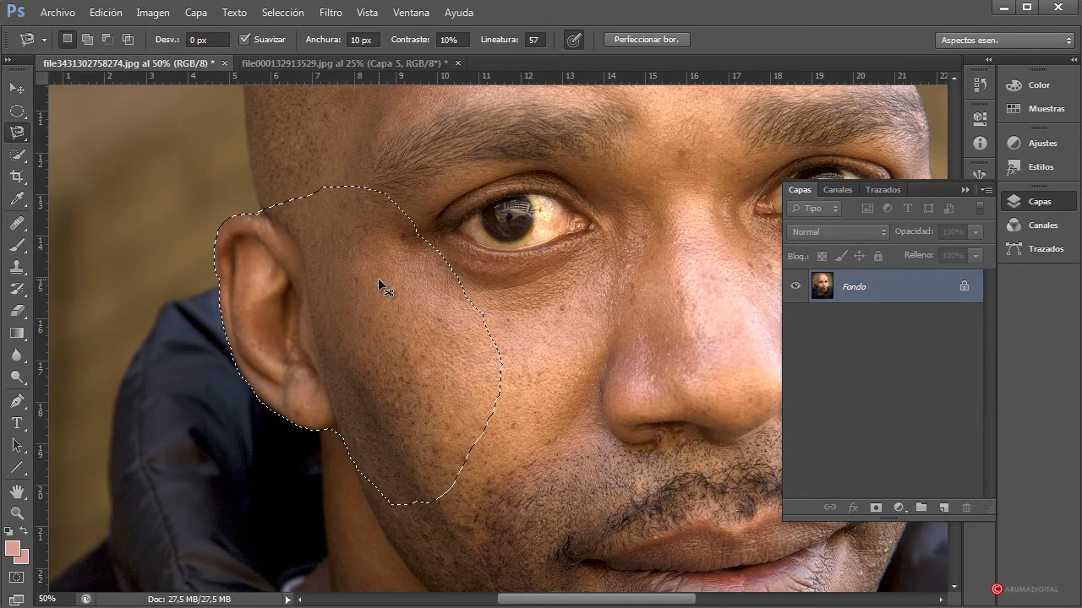
- Paste the copied ear and cheek into file000132913529.jpg as a new layer, accepting the colour profile conversion
{"action": "left_click", "coordinate": [380, 63]}
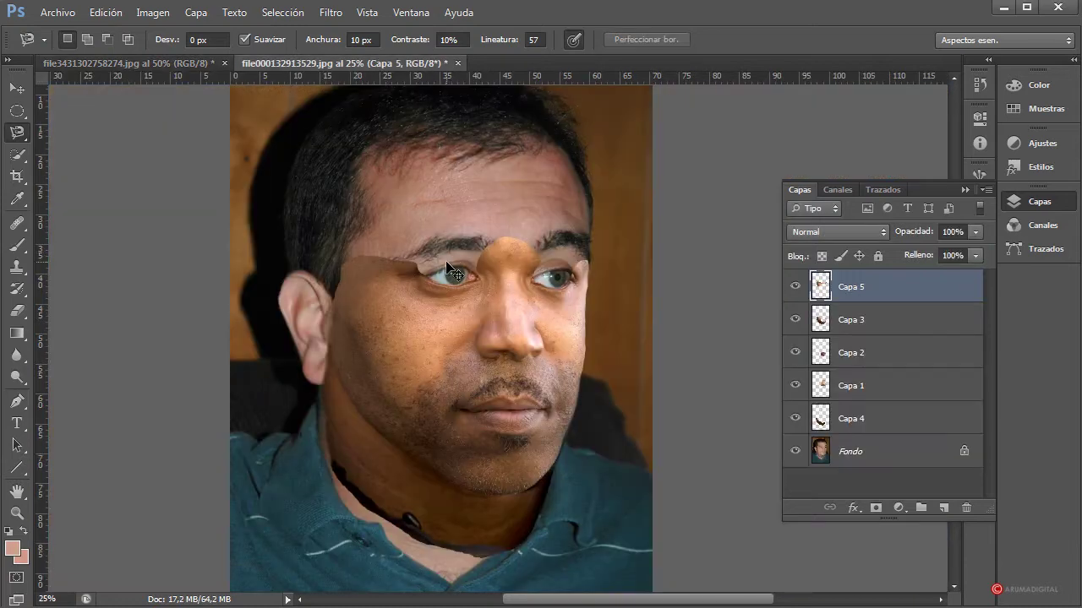
{"action": "key", "text": "ctrl+v"}
{"action": "left_click", "coordinate": [405, 404]}
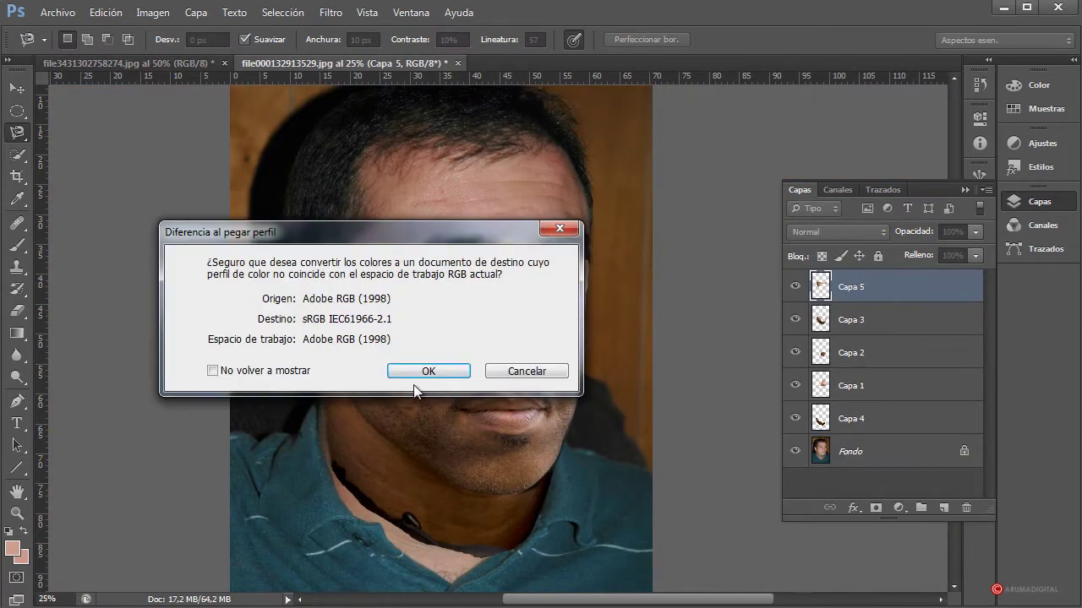
{"action": "left_click", "coordinate": [422, 369]}
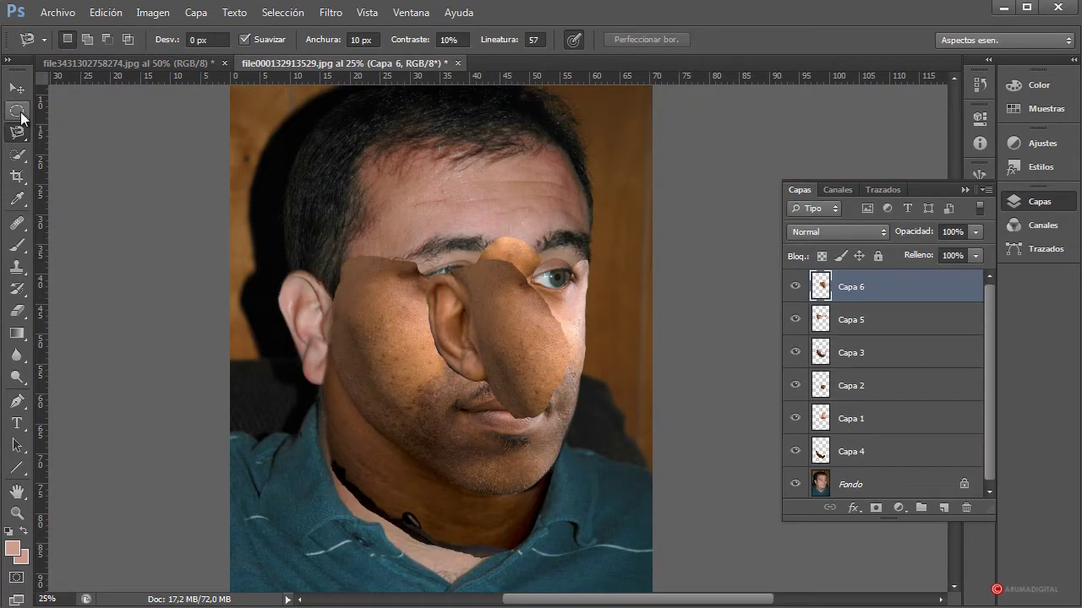
- Move the ear patch over the portrait's ear with Free Transform and rotate it about 7.15°
{"action": "left_click", "coordinate": [17, 111]}
{"action": "right_click", "coordinate": [476, 291]}
{"action": "left_click", "coordinate": [589, 439]}
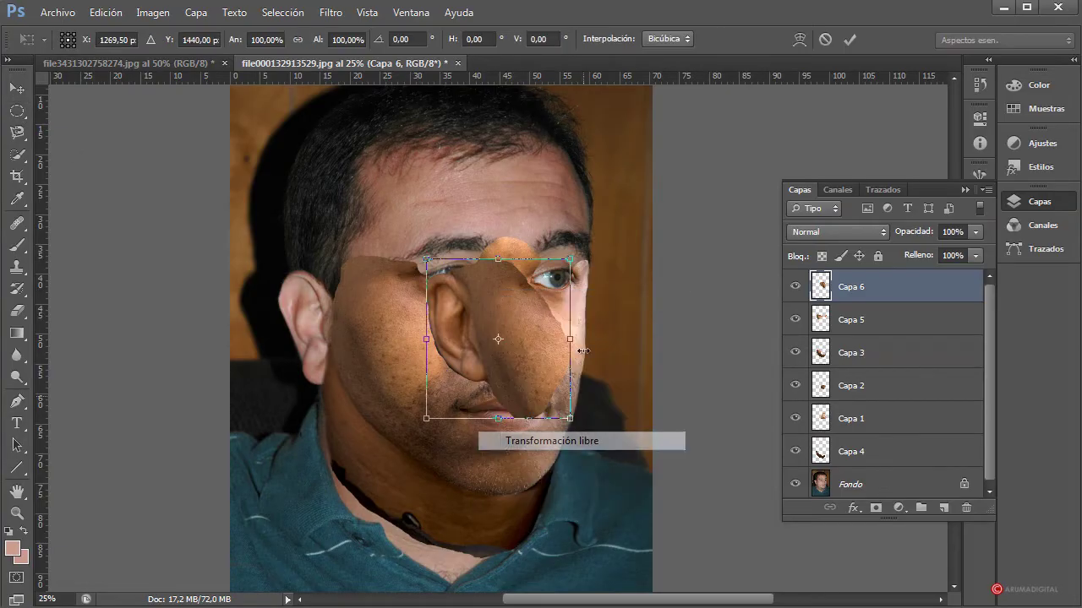
{"action": "left_click_drag", "start_coordinate": [613, 273], "coordinate": [610, 258]}
{"action": "left_click_drag", "start_coordinate": [509, 317], "coordinate": [394, 337]}
{"action": "left_click_drag", "start_coordinate": [489, 301], "coordinate": [431, 289]}
{"action": "mouse_move", "coordinate": [355, 342]}
{"action": "left_mouse_down"}
{"action": "mouse_move", "coordinate": [402, 308]}
{"action": "mouse_move", "coordinate": [354, 332]}
{"action": "left_mouse_up"}
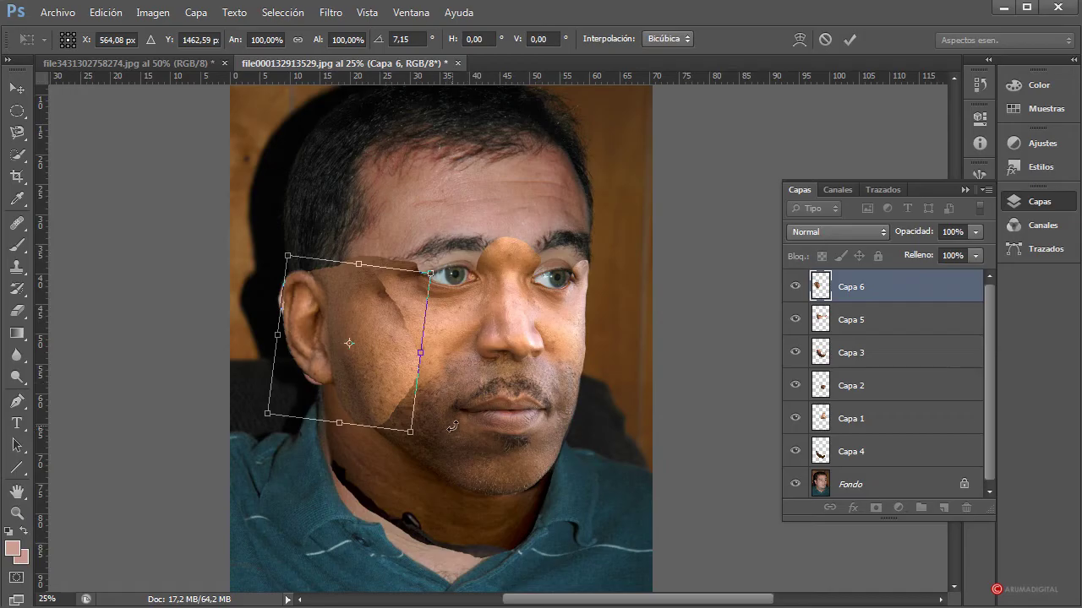
{"action": "key", "text": "Return"}
- Erase the cheek edge of the ear patch on Capa 6 with a soft 427 px eraser to blend it into the face
{"action": "key", "text": "m"}
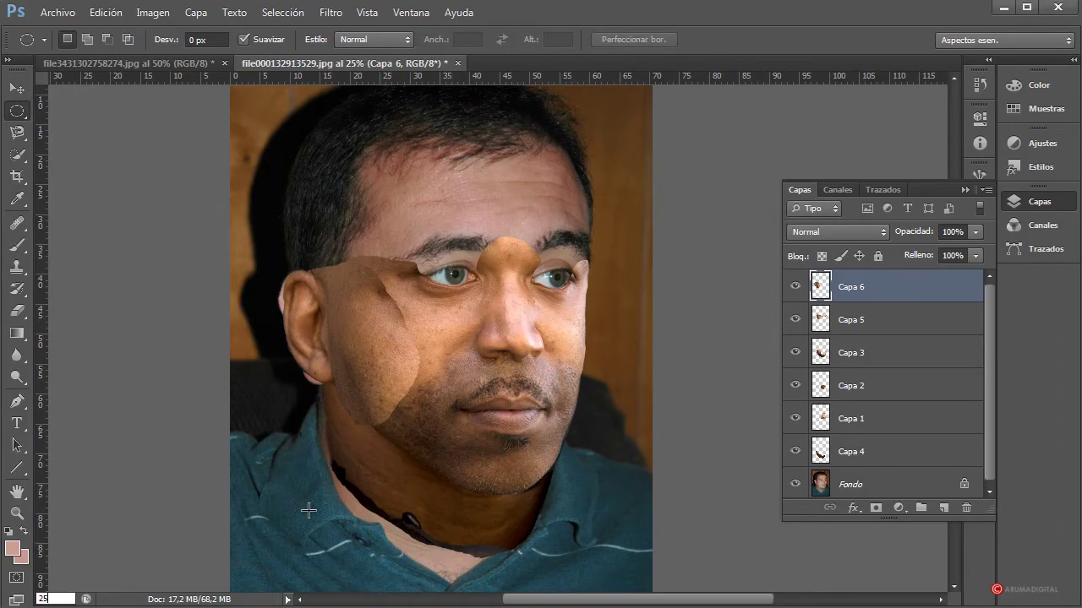
{"action": "key", "text": "Return"}
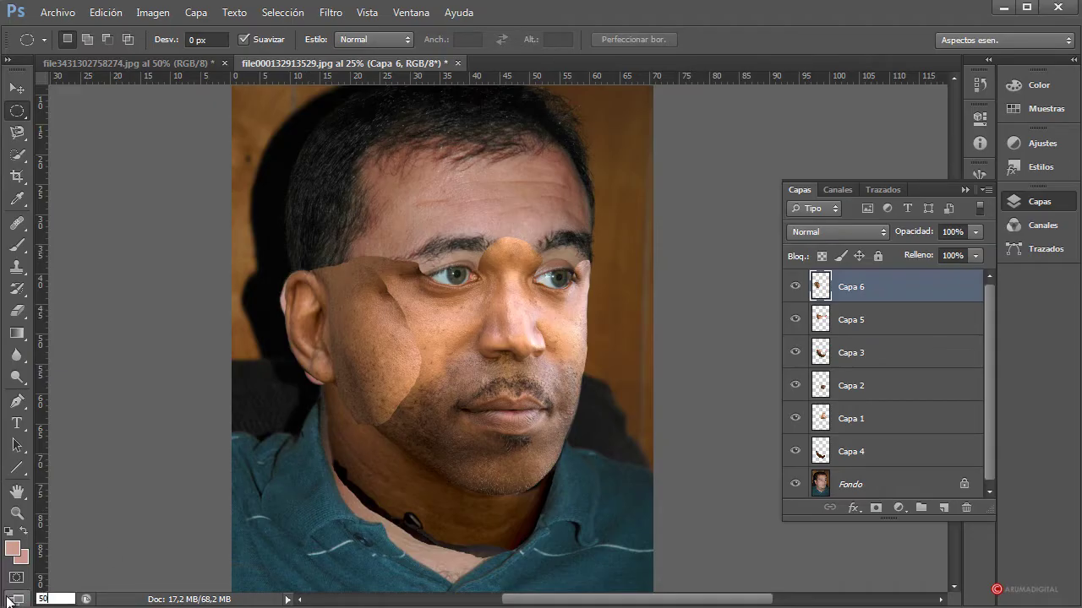
{"action": "key", "text": "Return"}
{"action": "left_click", "coordinate": [25, 313]}
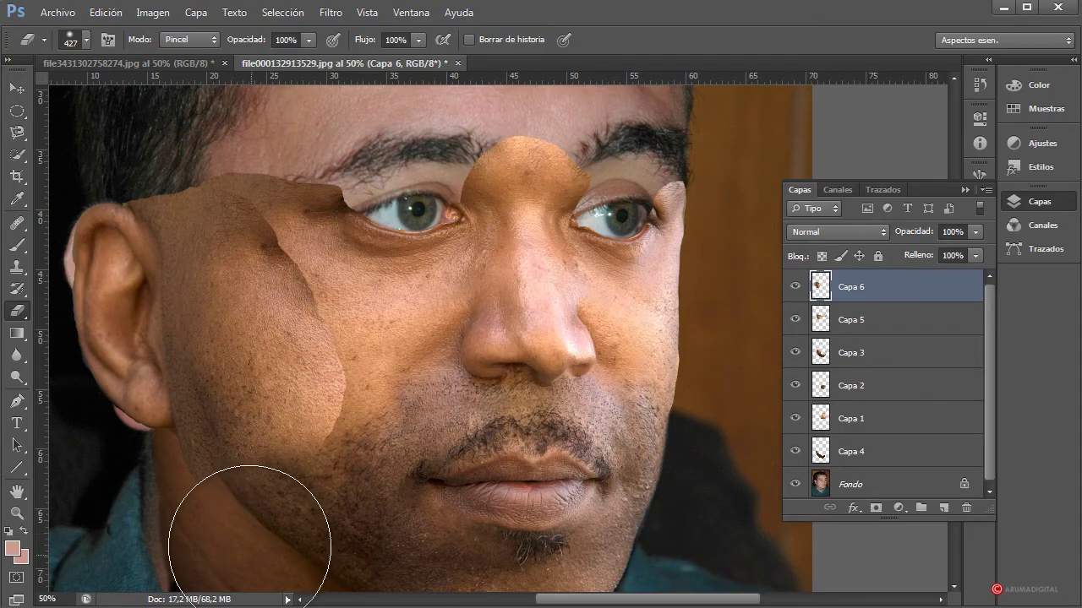
{"action": "mouse_move", "coordinate": [271, 527]}
{"action": "left_mouse_down", "text": "alt"}
{"action": "mouse_move", "coordinate": [228, 504]}
{"action": "mouse_move", "coordinate": [261, 506]}
{"action": "mouse_move", "coordinate": [249, 510]}
{"action": "mouse_move", "coordinate": [308, 490]}
{"action": "mouse_move", "coordinate": [368, 451]}
{"action": "mouse_move", "coordinate": [380, 398]}
{"action": "mouse_move", "coordinate": [375, 329]}
{"action": "mouse_move", "coordinate": [332, 293]}
{"action": "mouse_move", "coordinate": [317, 263]}
{"action": "mouse_move", "coordinate": [329, 256]}
{"action": "mouse_move", "coordinate": [332, 221]}
{"action": "mouse_move", "coordinate": [291, 168]}
{"action": "mouse_move", "coordinate": [283, 199]}
{"action": "mouse_move", "coordinate": [304, 225]}
{"action": "mouse_move", "coordinate": [347, 356]}
{"action": "mouse_move", "coordinate": [379, 368]}
{"action": "left_mouse_up", "text": "alt"}
{"action": "mouse_move", "coordinate": [378, 369]}
{"action": "left_mouse_down"}
{"action": "mouse_move", "coordinate": [321, 399]}
{"action": "mouse_move", "coordinate": [334, 329]}
{"action": "mouse_move", "coordinate": [310, 377]}
{"action": "mouse_move", "coordinate": [301, 332]}
{"action": "mouse_move", "coordinate": [294, 356]}
{"action": "mouse_move", "coordinate": [323, 413]}
{"action": "mouse_move", "coordinate": [296, 368]}
{"action": "mouse_move", "coordinate": [276, 282]}
{"action": "mouse_move", "coordinate": [272, 335]}
{"action": "mouse_move", "coordinate": [270, 273]}
{"action": "left_mouse_up"}
{"action": "scroll", "coordinate": [445, 447], "scroll_direction": "up", "scroll_amount": 2}
{"action": "scroll", "coordinate": [444, 449], "scroll_direction": "down", "scroll_amount": 1}
{"action": "scroll", "coordinate": [456, 481], "scroll_direction": "down", "scroll_amount": 2}
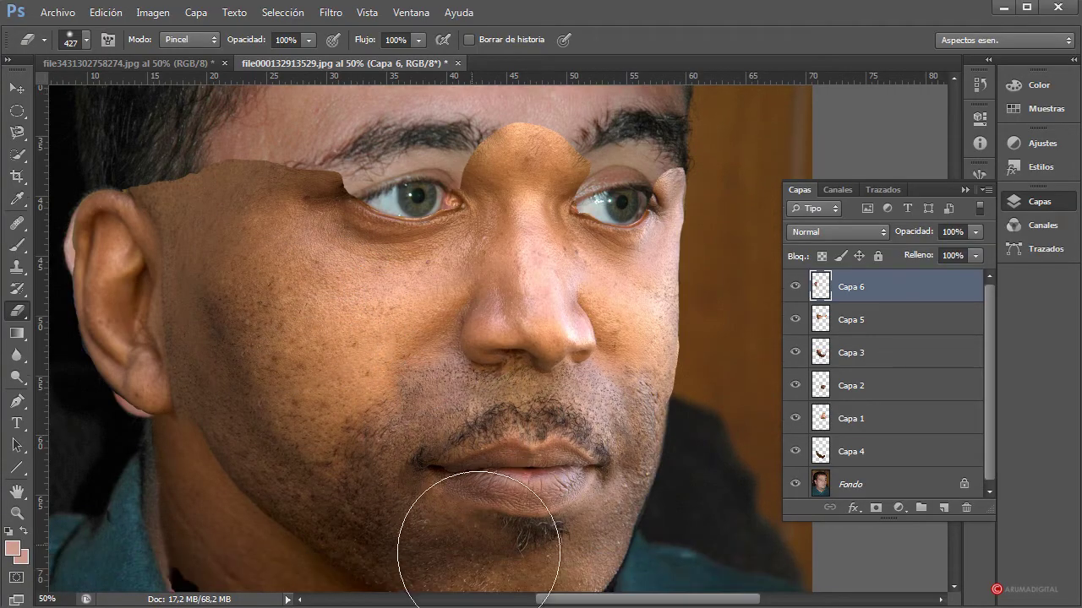
- Open the Liquify filter on Capa 6 and show the Fondo layer as the backdrop, with the preview at 50%
{"action": "left_click_drag", "start_coordinate": [597, 600], "coordinate": [562, 601]}
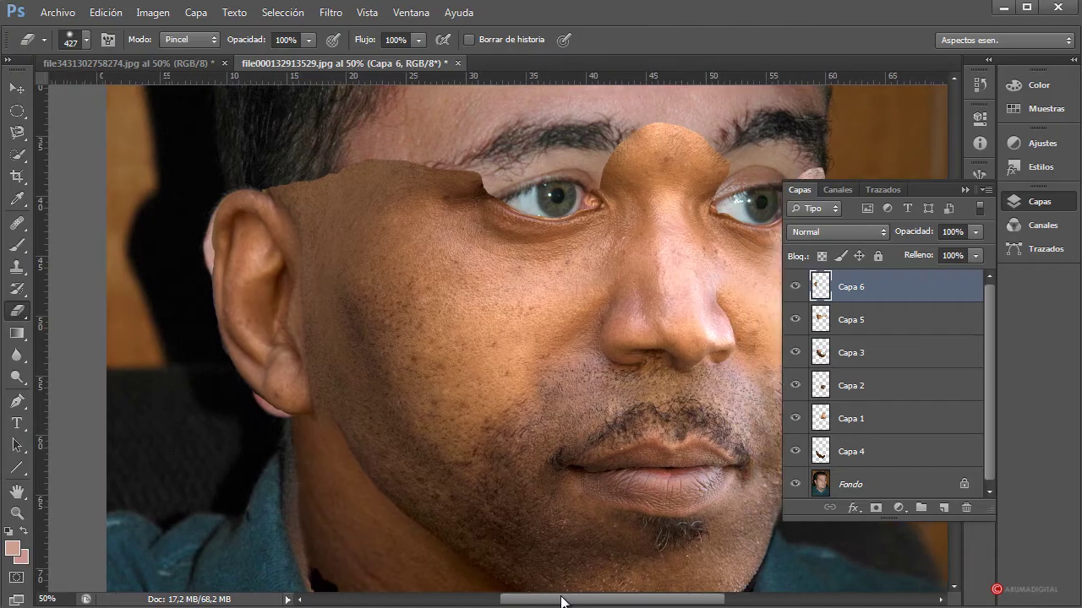
{"action": "left_click", "coordinate": [504, 418]}
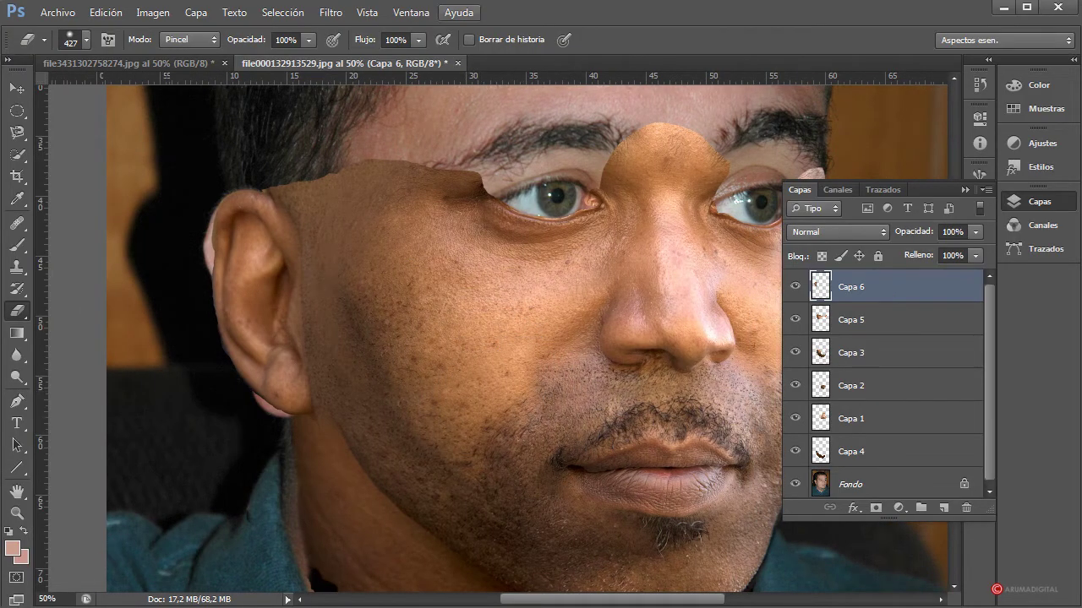
{"action": "left_click", "coordinate": [331, 12]}
{"action": "left_click", "coordinate": [346, 126]}
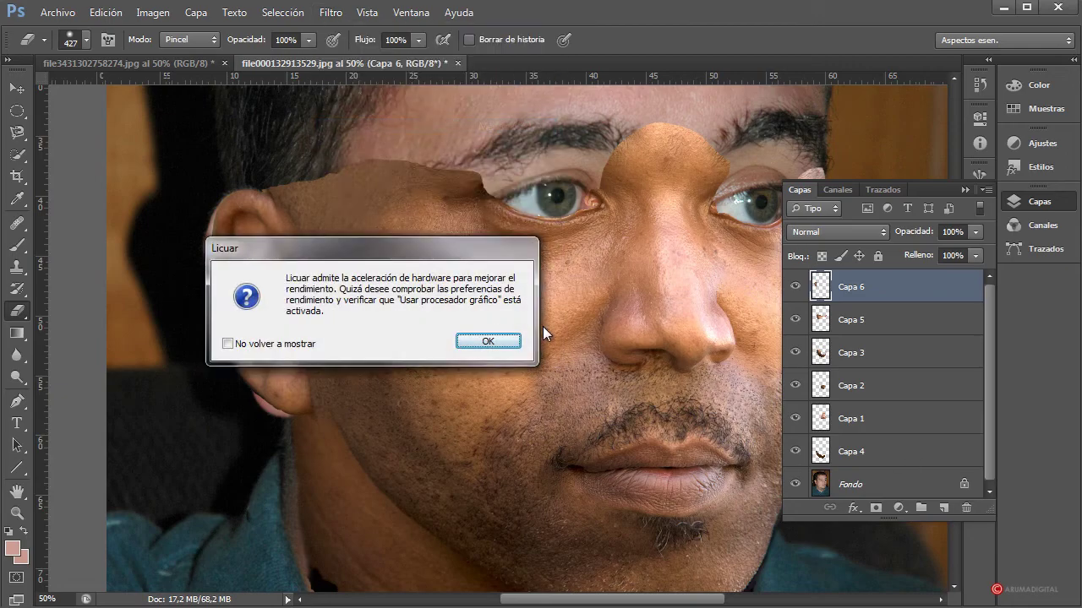
{"action": "left_click", "coordinate": [494, 338]}
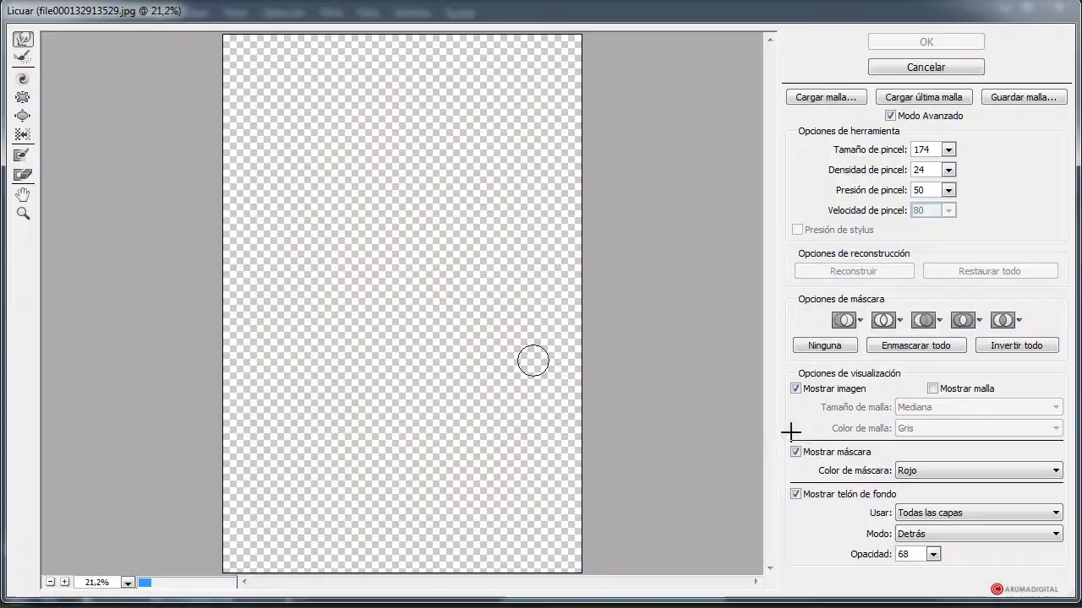
{"action": "left_click", "coordinate": [955, 513]}
{"action": "left_click", "coordinate": [944, 543]}
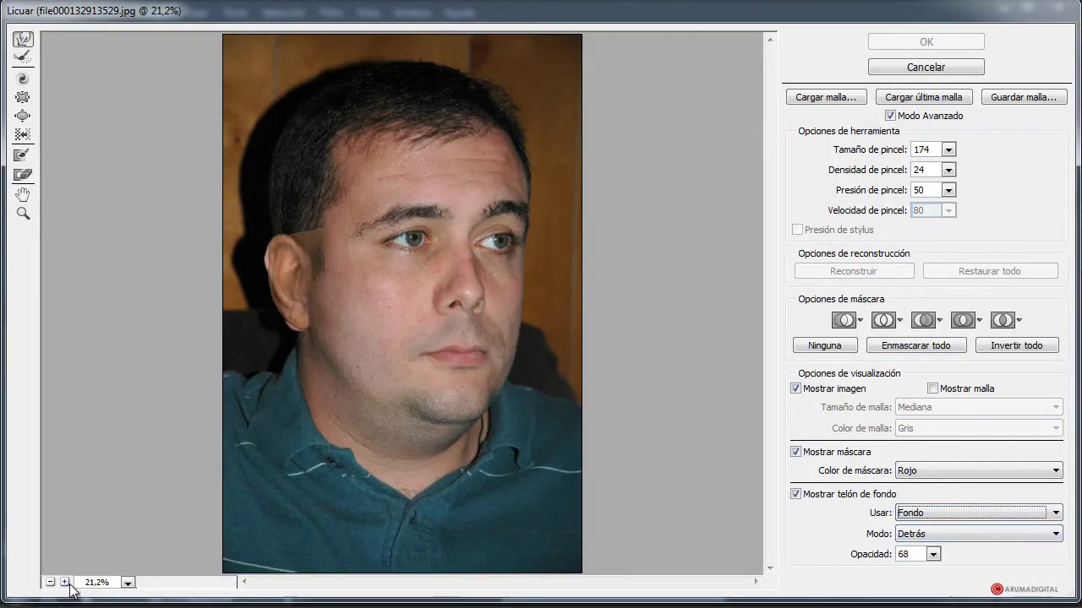
{"action": "left_click", "coordinate": [128, 582]}
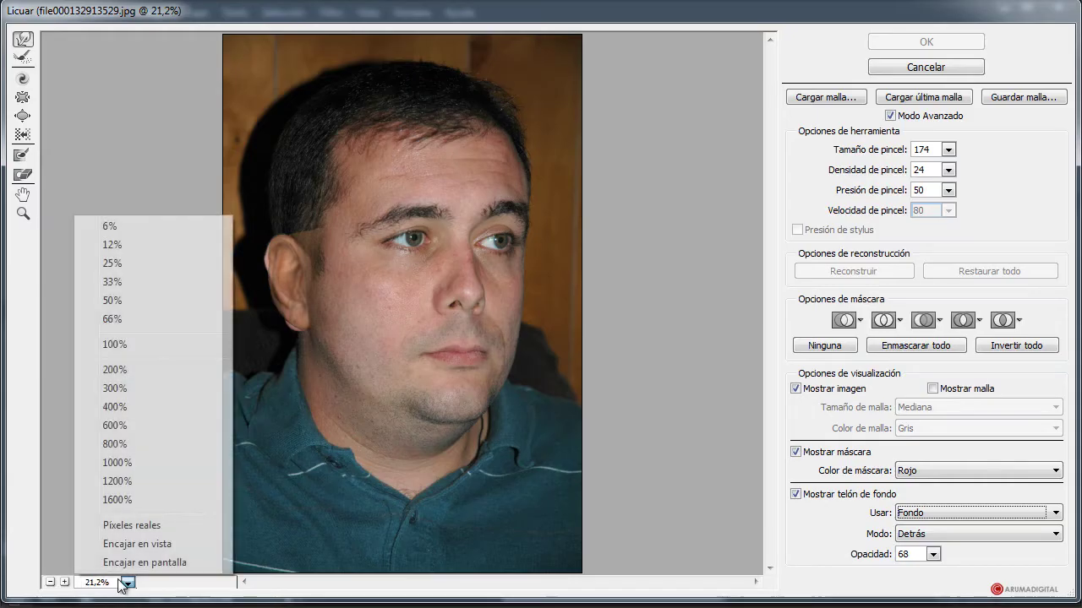
{"action": "left_click", "coordinate": [113, 301]}
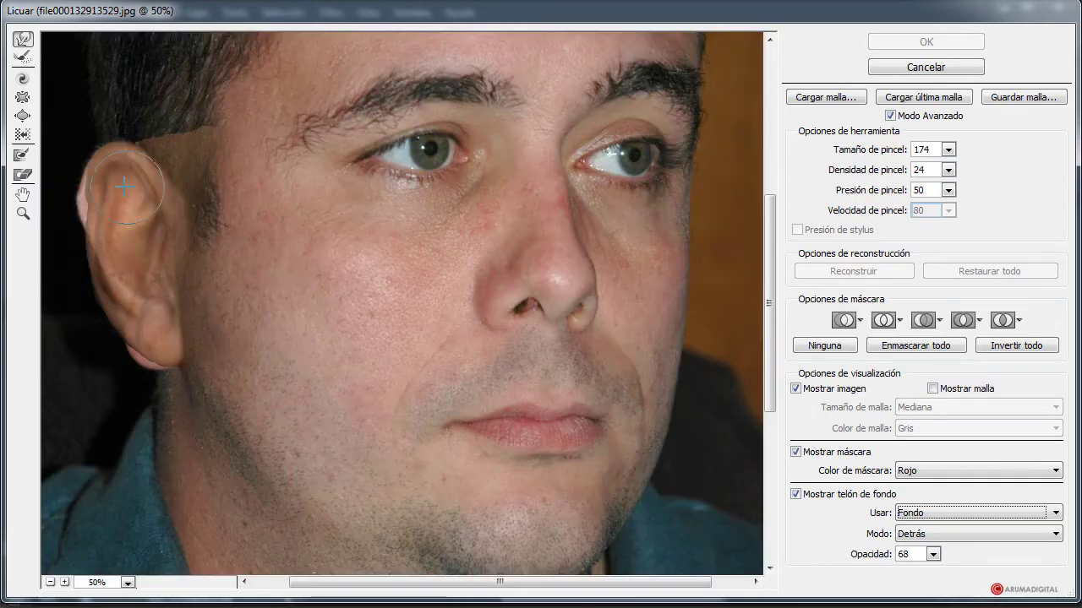
- Push the ear patch's outer edge and lobe outward with the Liquify warp brush to cover the original ear, and apply the filter
{"action": "mouse_move", "coordinate": [124, 183]}
{"action": "left_mouse_down"}
{"action": "mouse_move", "coordinate": [141, 184]}
{"action": "mouse_move", "coordinate": [91, 185]}
{"action": "mouse_move", "coordinate": [87, 209]}
{"action": "left_mouse_up"}
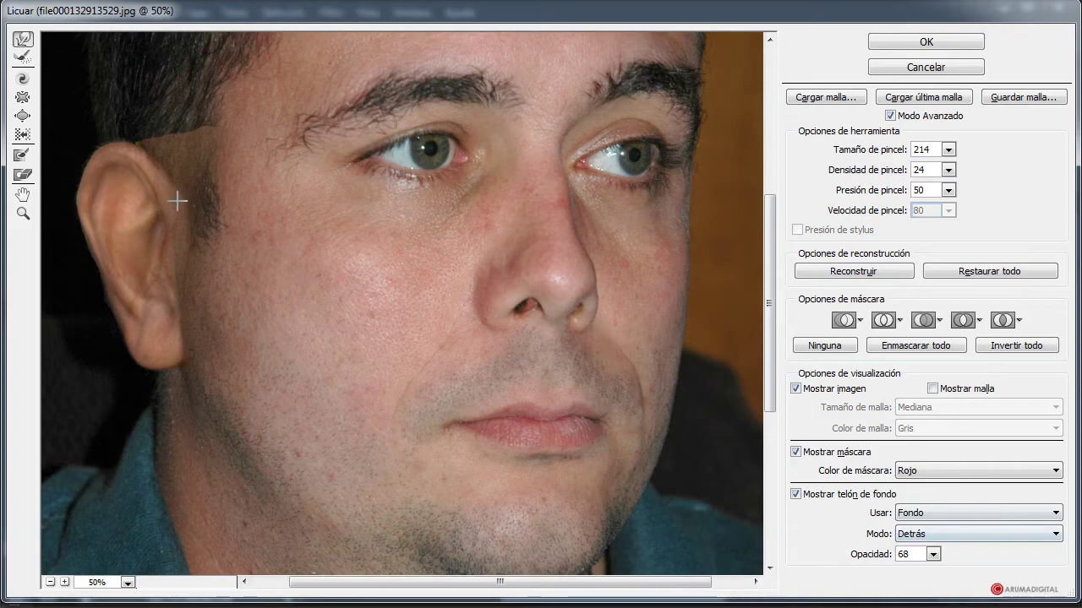
{"action": "key", "text": "["}
{"action": "key", "text": "bracketright"}
{"action": "key", "text": "bracketright"}
{"action": "key", "text": "bracketright"}
{"action": "key", "text": "bracketright"}
{"action": "key", "text": "bracketright"}
{"action": "key", "text": "bracketright"}
{"action": "key", "text": "bracketright"}
{"action": "key", "text": "bracketright"}
{"action": "key", "text": "bracketright"}
{"action": "key", "text": "bracketright"}
{"action": "key", "text": "bracketright"}
{"action": "key", "text": "bracketright"}
{"action": "key", "text": "bracketright"}
{"action": "key", "text": "bracketright"}
{"action": "key", "text": "bracketright"}
{"action": "key", "text": "bracketright"}
{"action": "key", "text": "bracketright"}
{"action": "key", "text": "bracketright"}
{"action": "key", "text": "bracketright"}
{"action": "key", "text": "bracketright"}
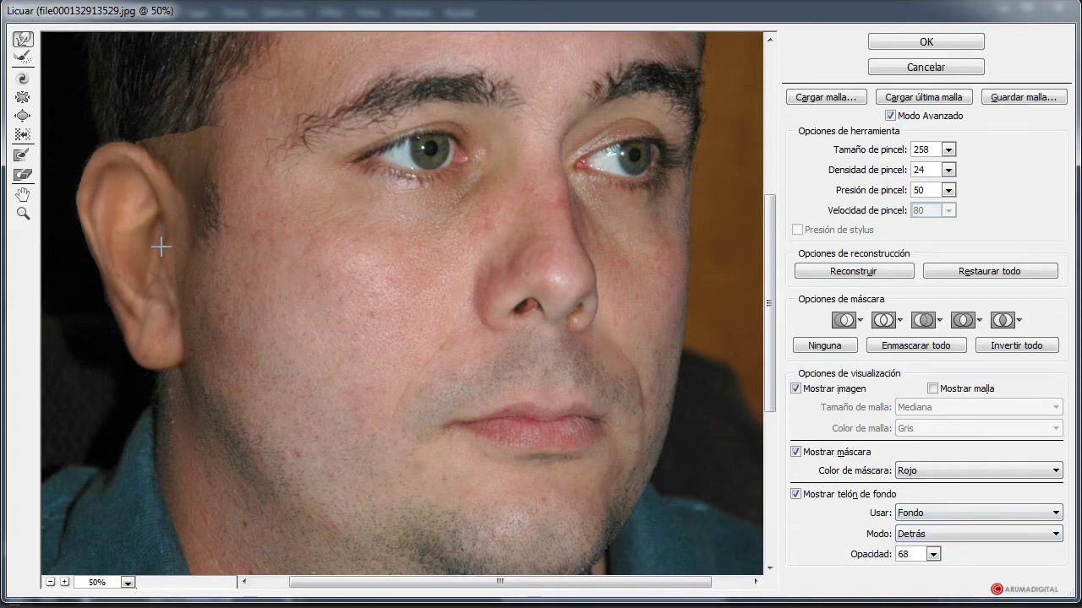
{"action": "left_click", "coordinate": [927, 42]}
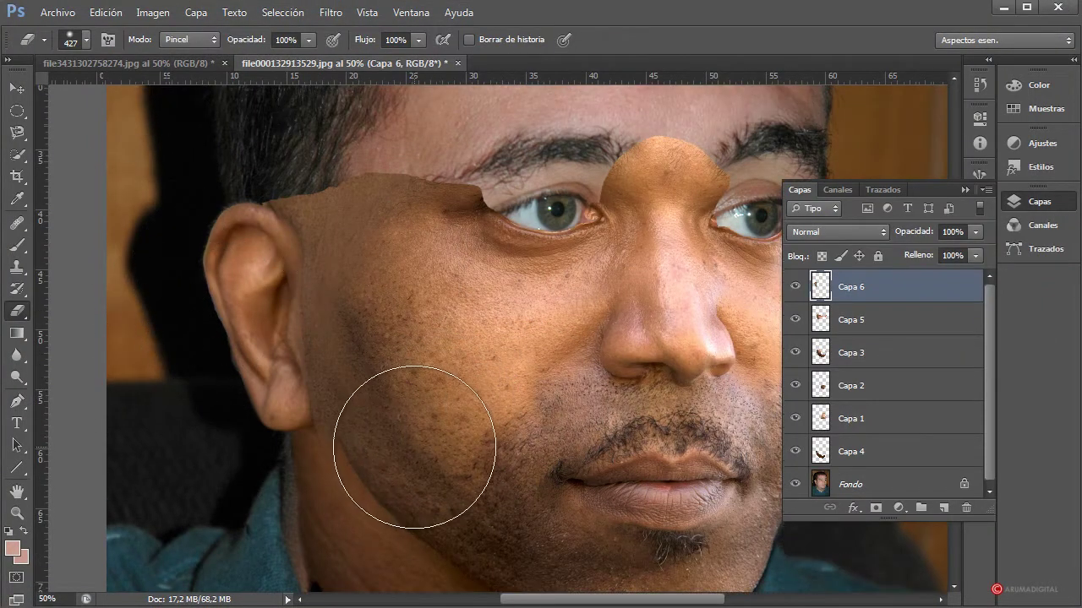
- Reduce the eraser brush size to 107 px
{"action": "left_click_drag", "start_coordinate": [238, 396], "coordinate": [153, 408]}
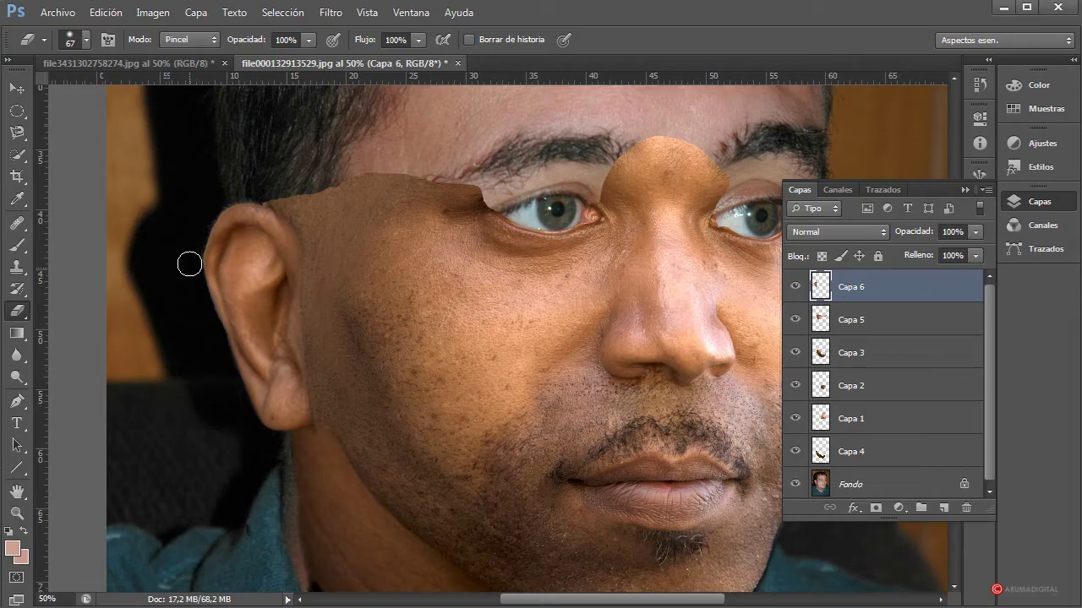
{"action": "scroll", "coordinate": [563, 410], "scroll_direction": "up", "scroll_amount": 1}
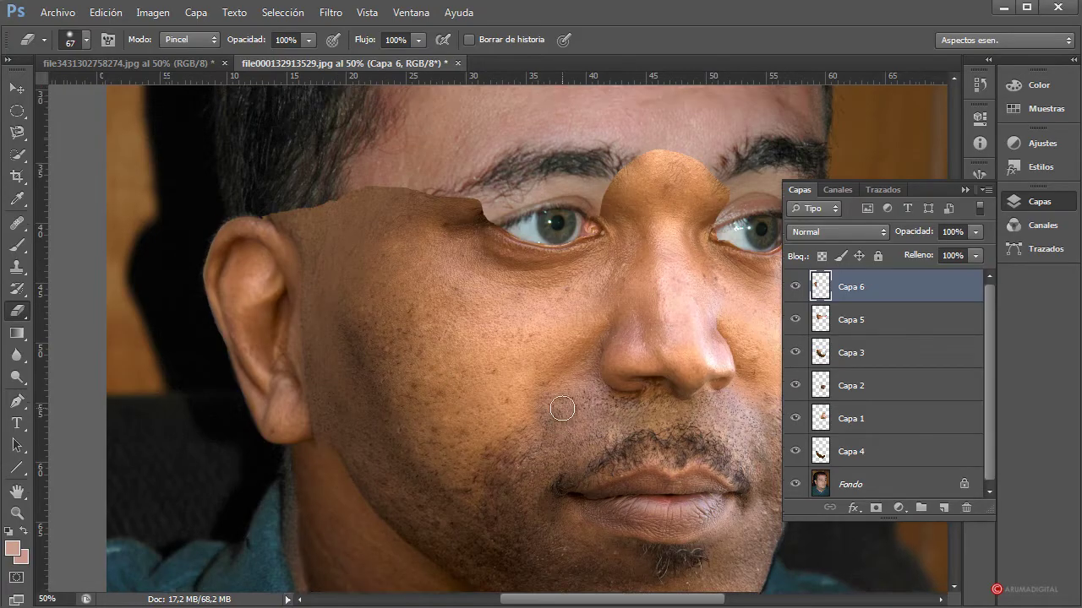
{"action": "scroll", "coordinate": [562, 410], "scroll_direction": "down", "scroll_amount": 3}
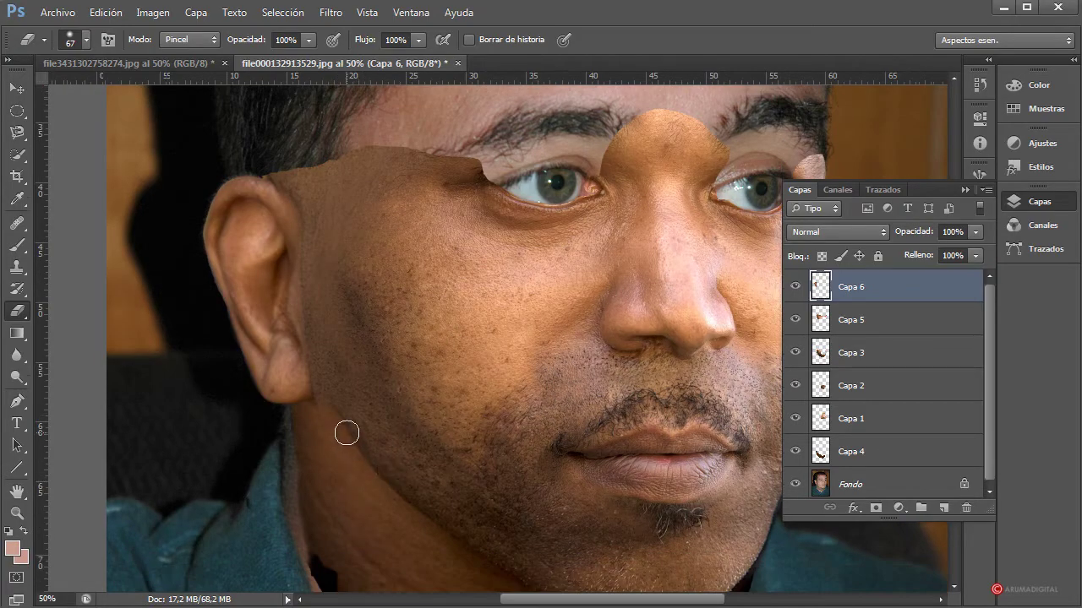
{"action": "left_click_drag", "start_coordinate": [324, 461], "coordinate": [333, 457]}
- Try to reapply the last Liquify distortion to the ear patch on Capa 6
{"action": "left_click", "coordinate": [321, 12]}
{"action": "left_click", "coordinate": [351, 32]}
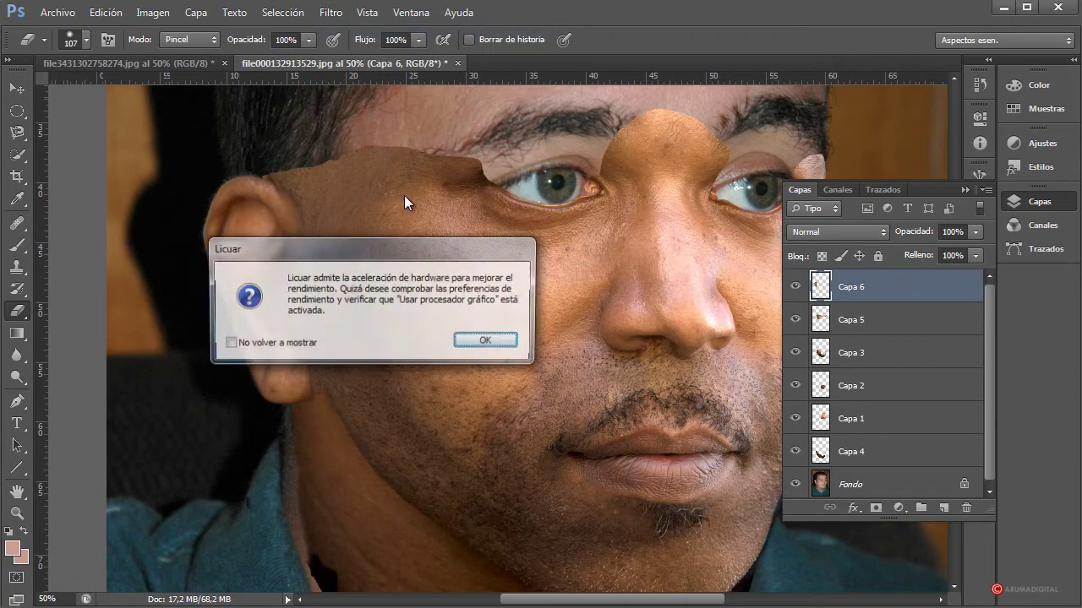
{"action": "left_click", "coordinate": [490, 355]}
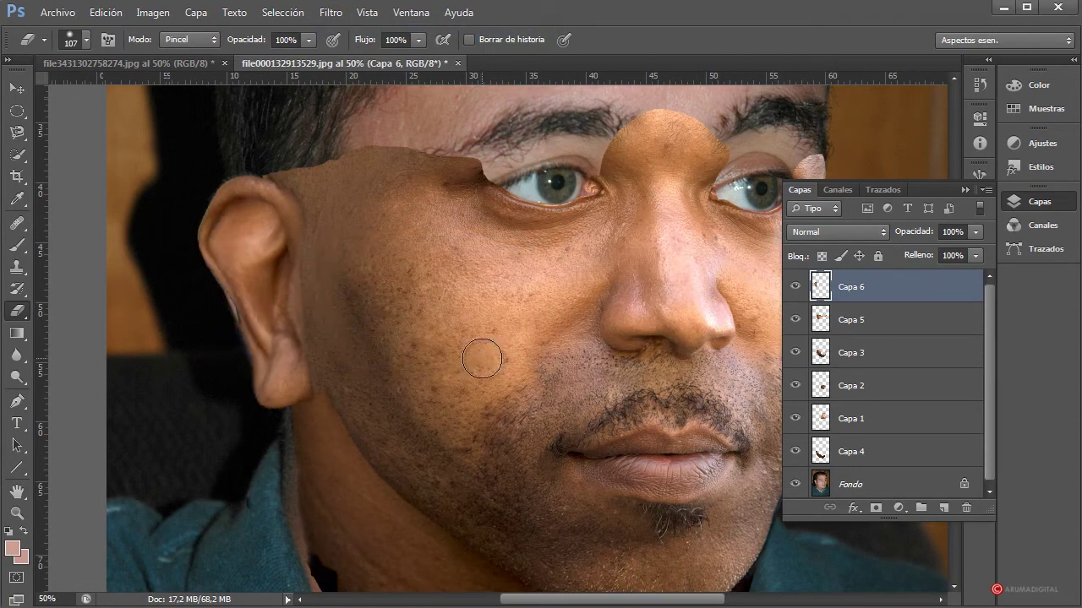
- Use Liquify on Capa 6 with a 338 px brush to warp the area where the earlobe meets the jaw, and apply it
{"action": "left_click", "coordinate": [331, 12]}
{"action": "left_click", "coordinate": [356, 126]}
{"action": "left_click", "coordinate": [506, 342]}
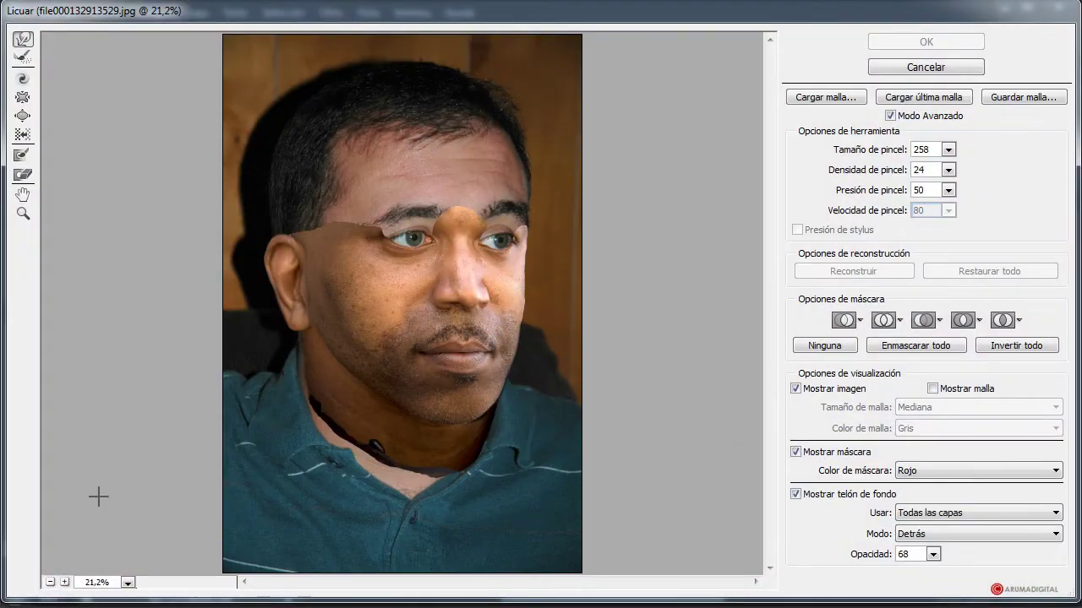
{"action": "left_click", "coordinate": [127, 582]}
{"action": "left_click", "coordinate": [119, 303]}
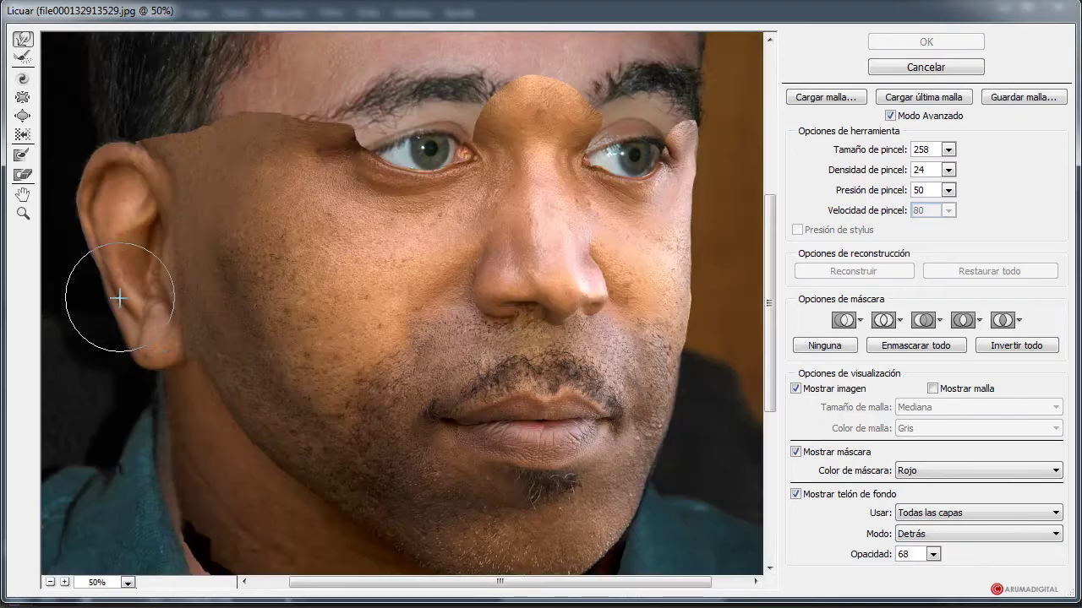
{"action": "left_click_drag", "start_coordinate": [194, 398], "coordinate": [212, 395], "text": "alt"}
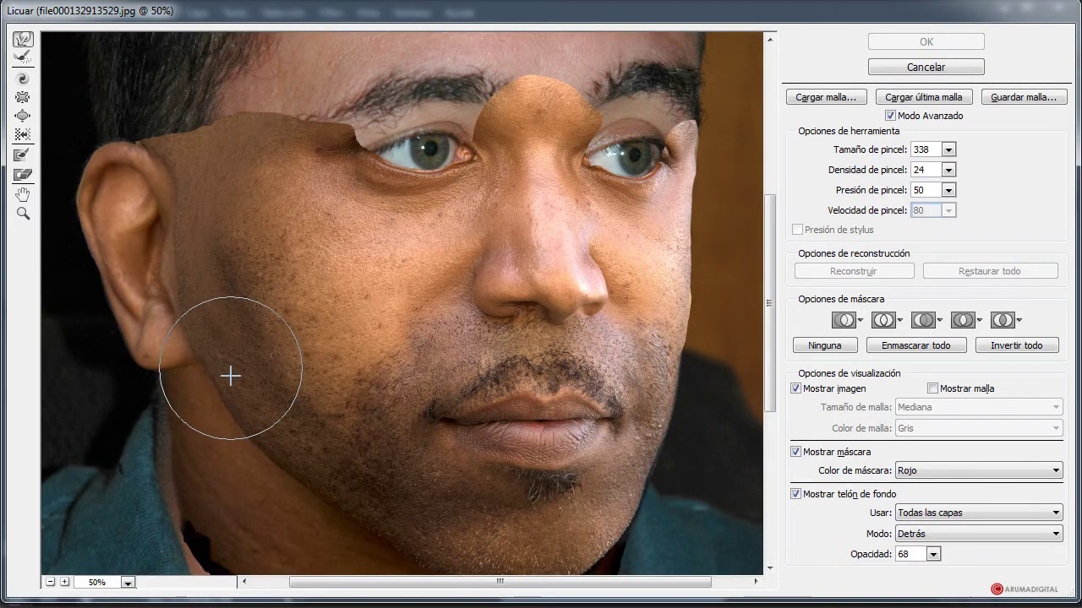
{"action": "left_click_drag", "start_coordinate": [230, 375], "coordinate": [178, 379]}
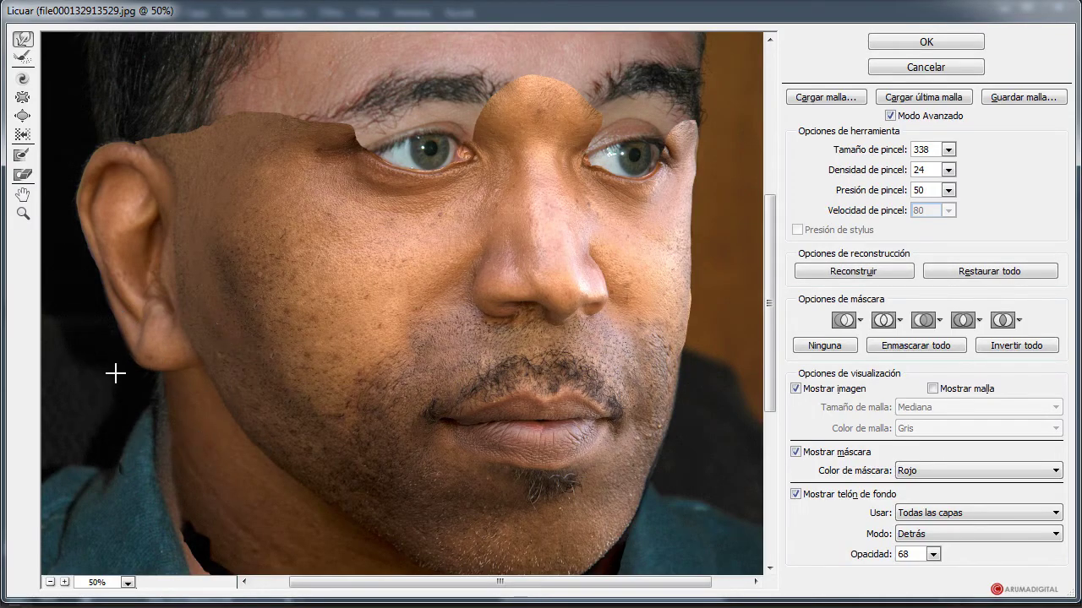
{"action": "left_click", "coordinate": [925, 43]}
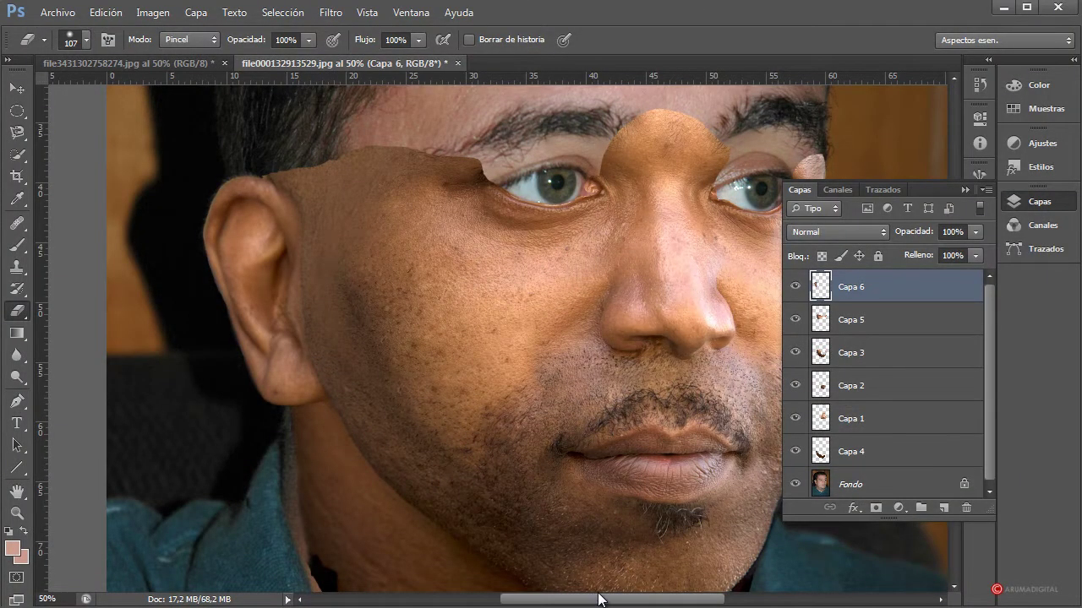
- Switch to file3431302758274.jpg and clear the selection around the ear and cheek
{"action": "left_click_drag", "start_coordinate": [598, 600], "coordinate": [620, 600]}
{"action": "scroll", "coordinate": [600, 429], "scroll_direction": "up", "scroll_amount": 3}
{"action": "scroll", "coordinate": [572, 430], "scroll_direction": "down", "scroll_amount": 1}
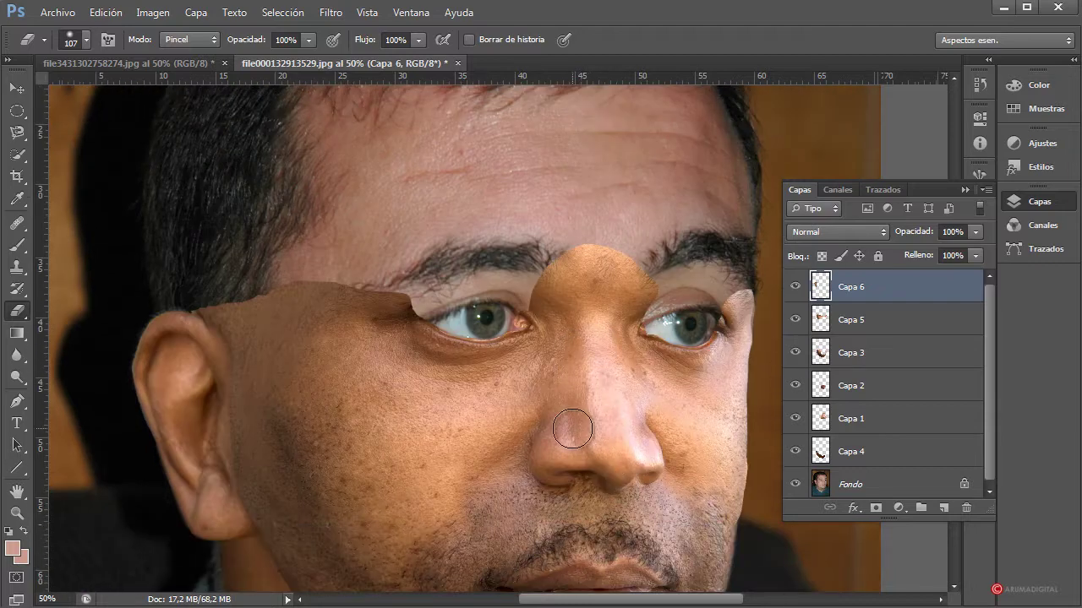
{"action": "left_click", "coordinate": [110, 67]}
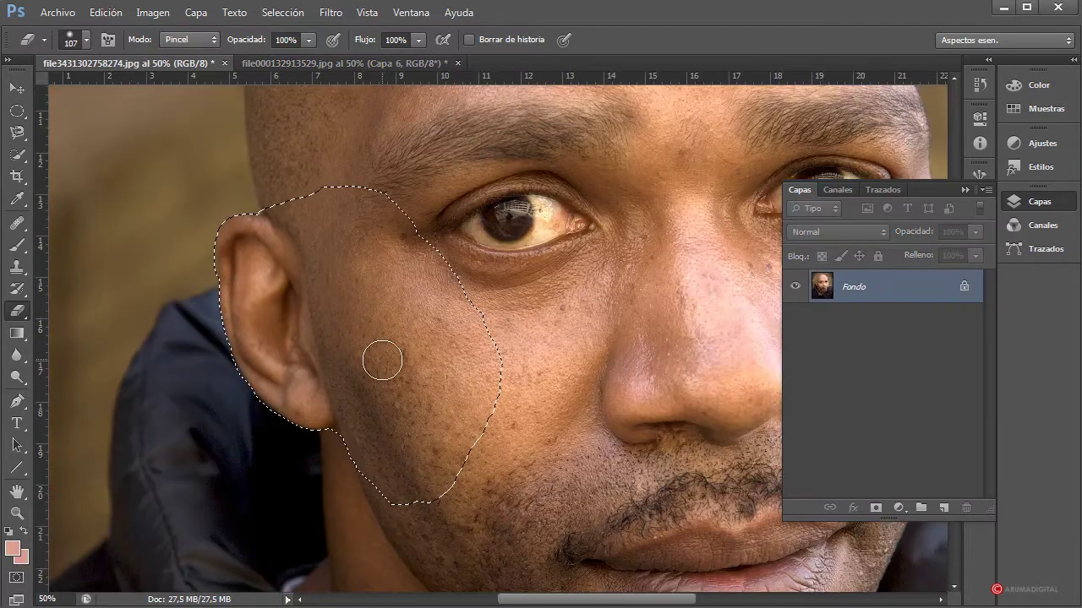
{"action": "left_click", "coordinate": [283, 13]}
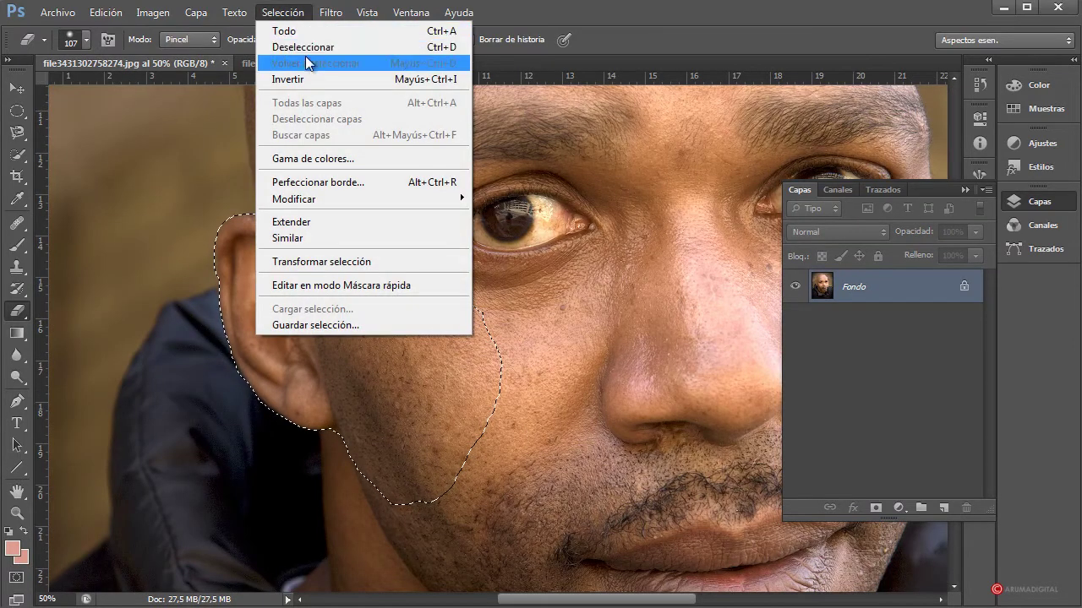
{"action": "left_click", "coordinate": [308, 47]}
- Outline the upper head from the crown down to the eyes with the Magnetic Lasso, working at 35% zoom
{"action": "left_click_drag", "start_coordinate": [683, 600], "coordinate": [731, 601]}
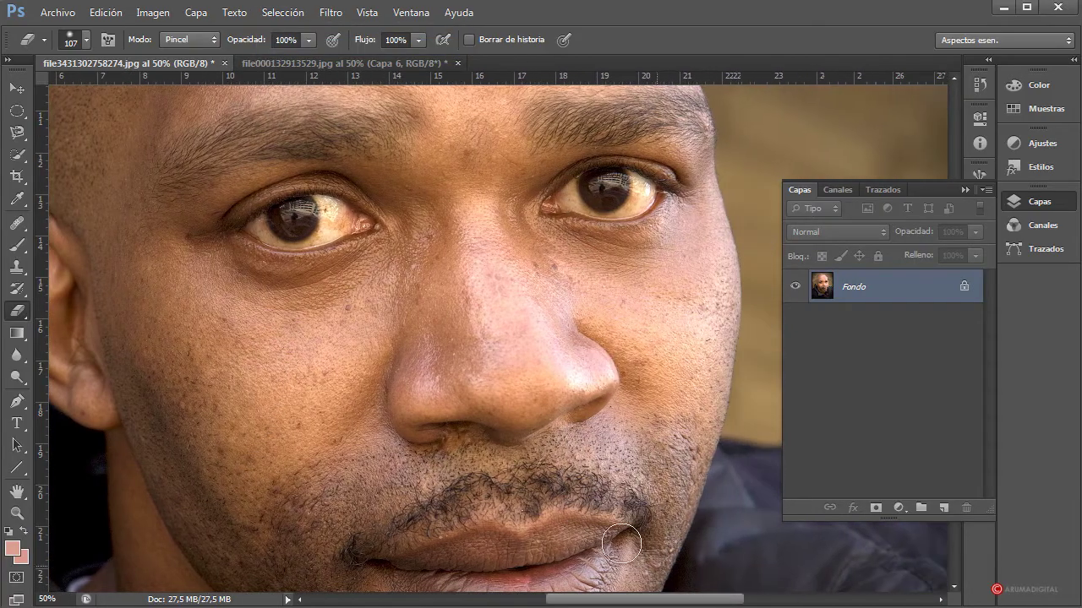
{"action": "scroll", "coordinate": [616, 535], "scroll_direction": "up", "scroll_amount": 7}
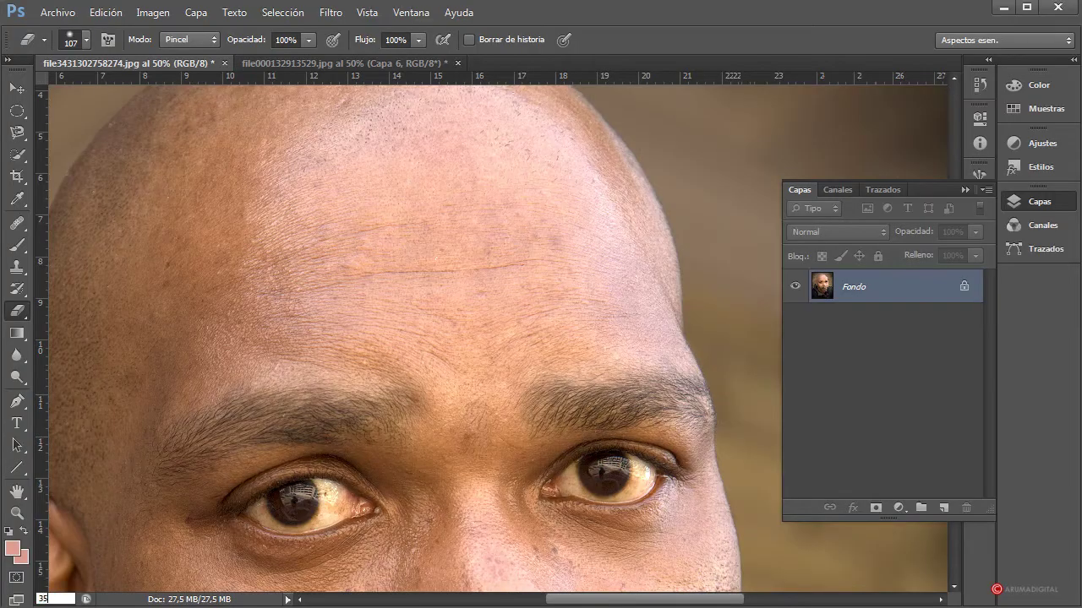
{"action": "type", "text": "35"}
{"action": "key", "text": "Return"}
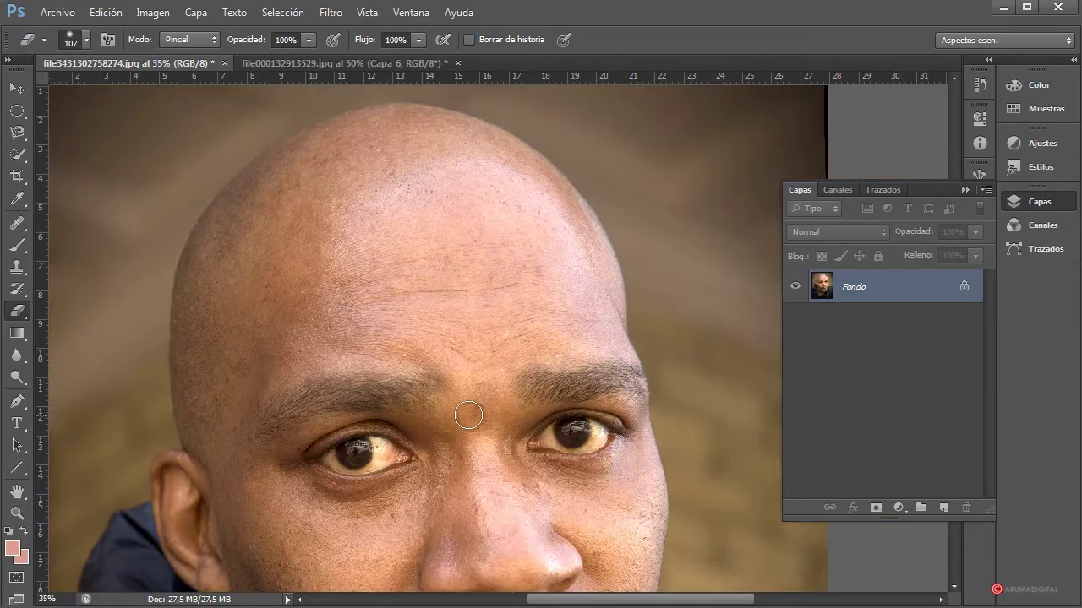
{"action": "left_click", "coordinate": [19, 132]}
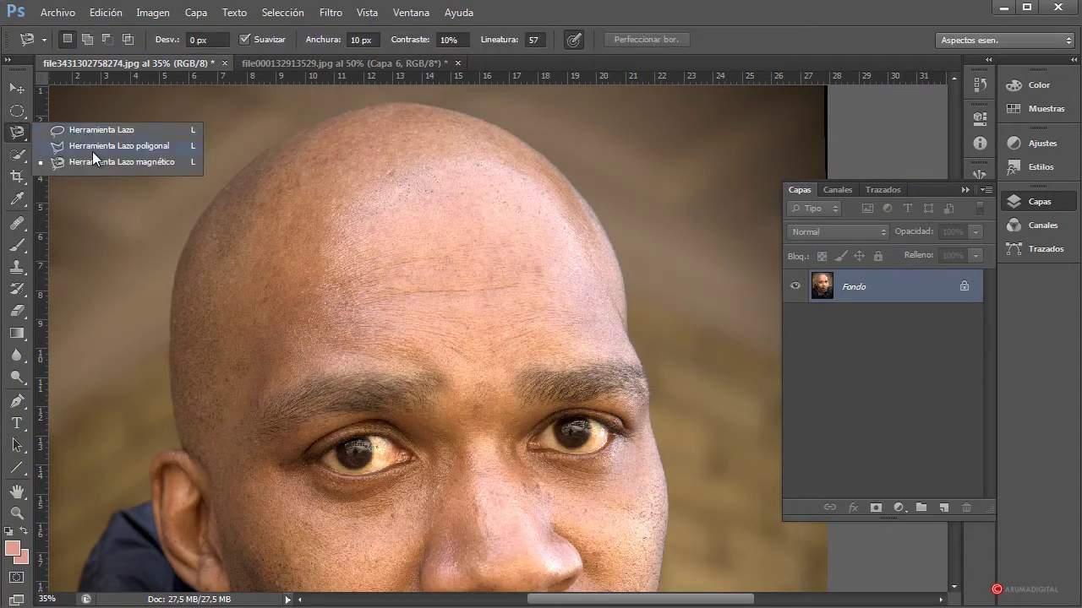
{"action": "left_click", "coordinate": [89, 161]}
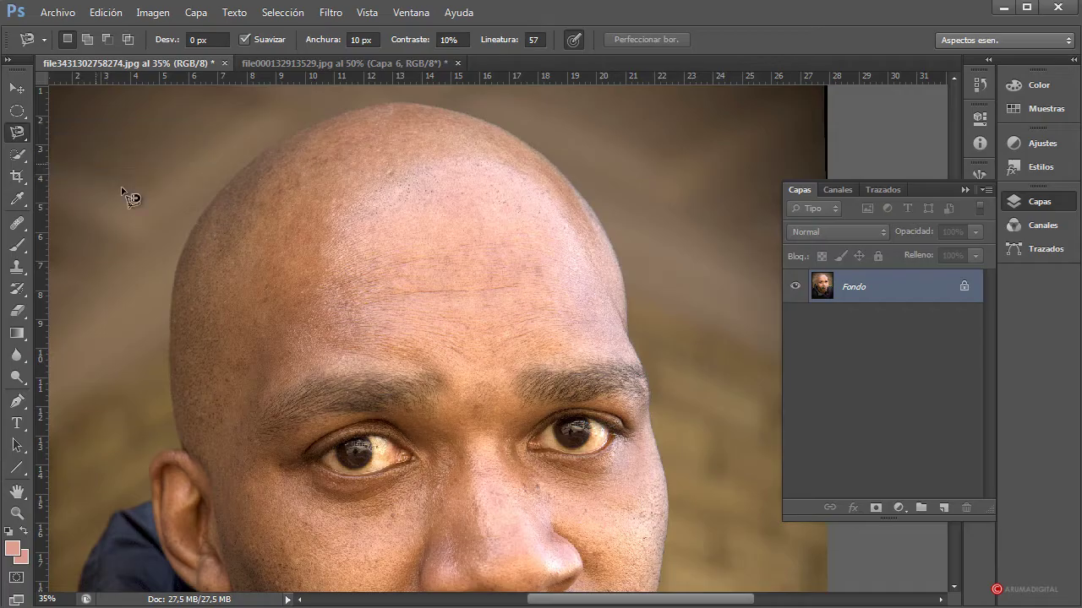
{"action": "left_click", "coordinate": [179, 439]}
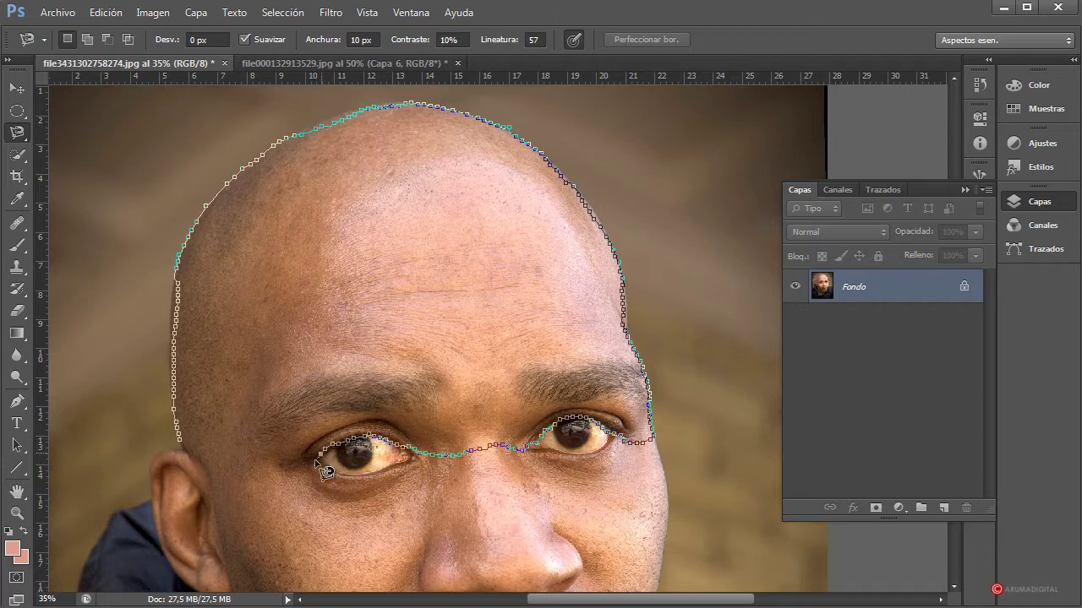
{"action": "left_click", "coordinate": [181, 445]}
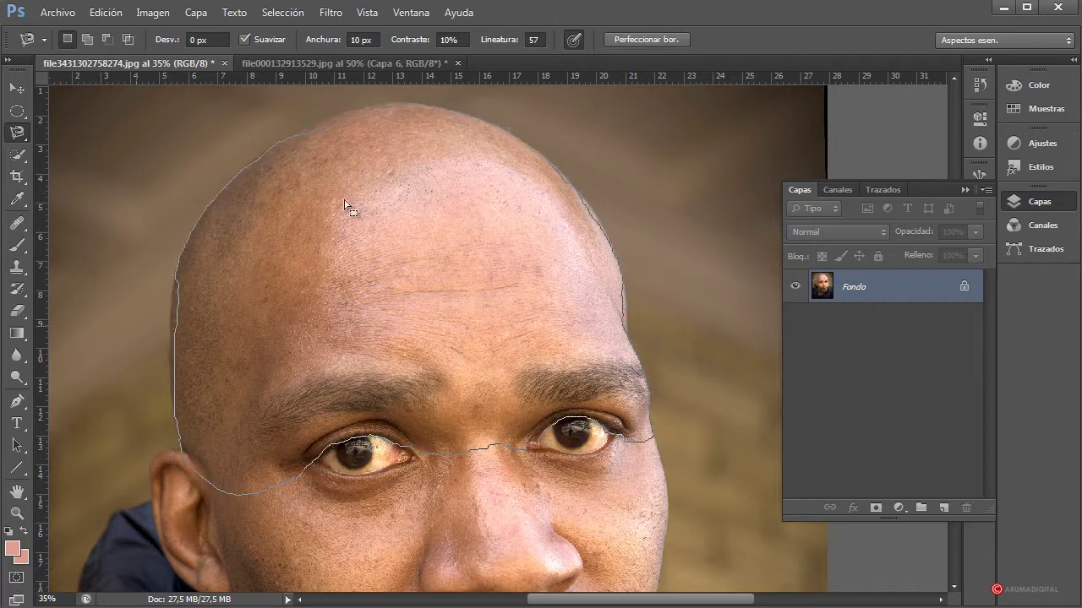
- Add the missed strip along the crown's upper-left edge to the head selection
{"action": "key", "text": "shift"}
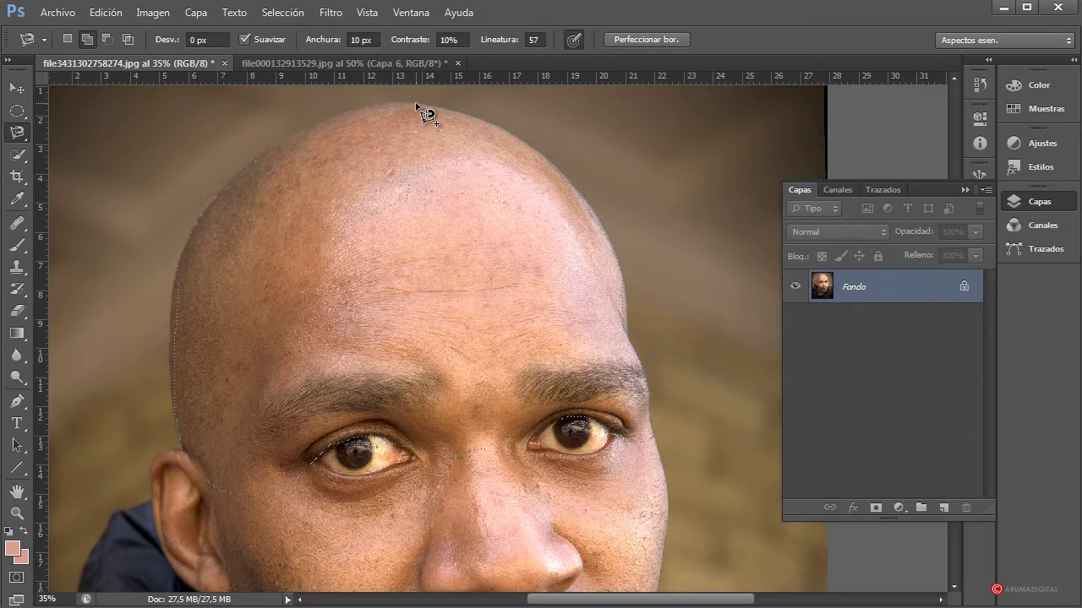
{"action": "left_click", "coordinate": [415, 103]}
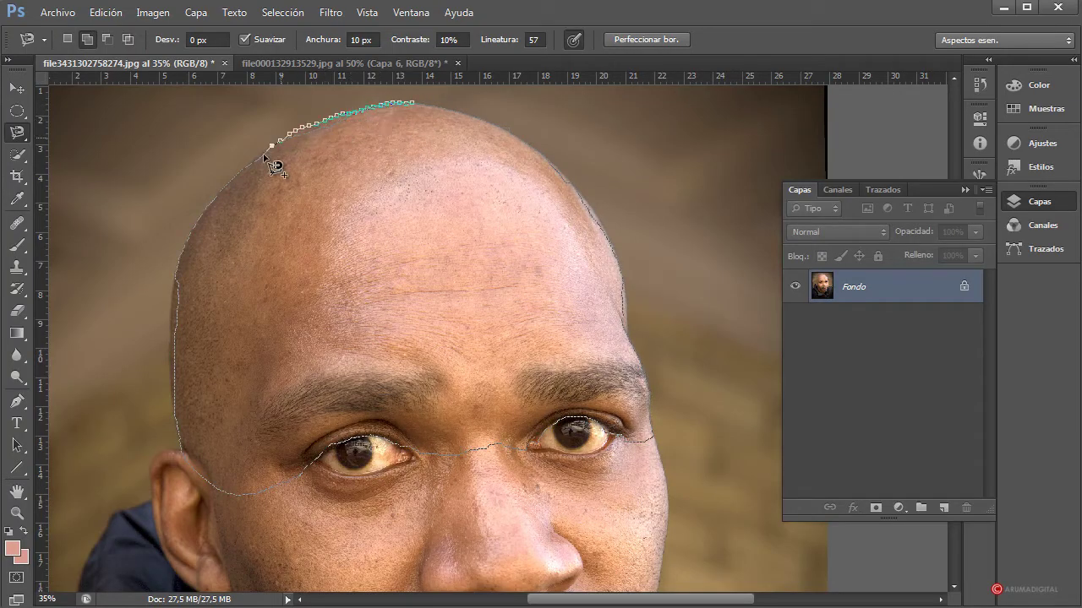
{"action": "left_click", "coordinate": [255, 180]}
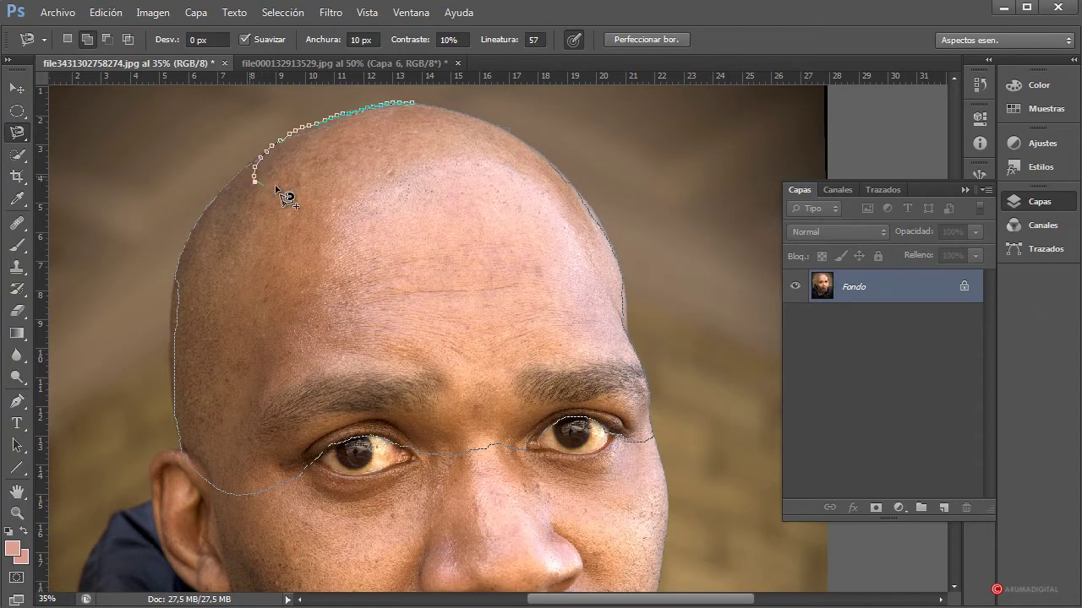
{"action": "left_click", "coordinate": [413, 105]}
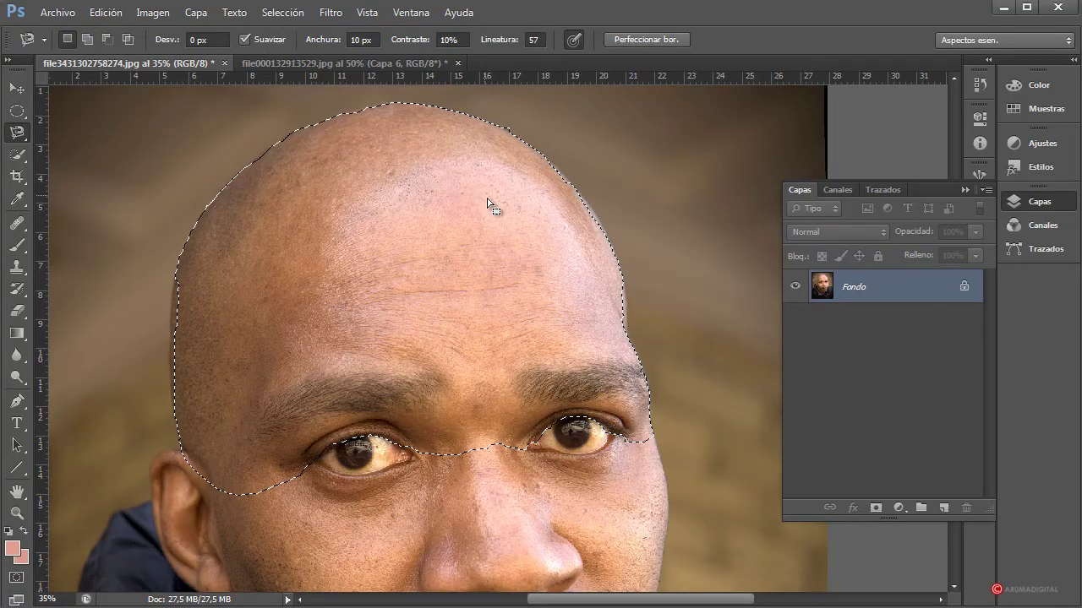
- Add the missed strips along the left side of the head and the right temple to the selection
{"action": "left_click", "coordinate": [182, 267]}
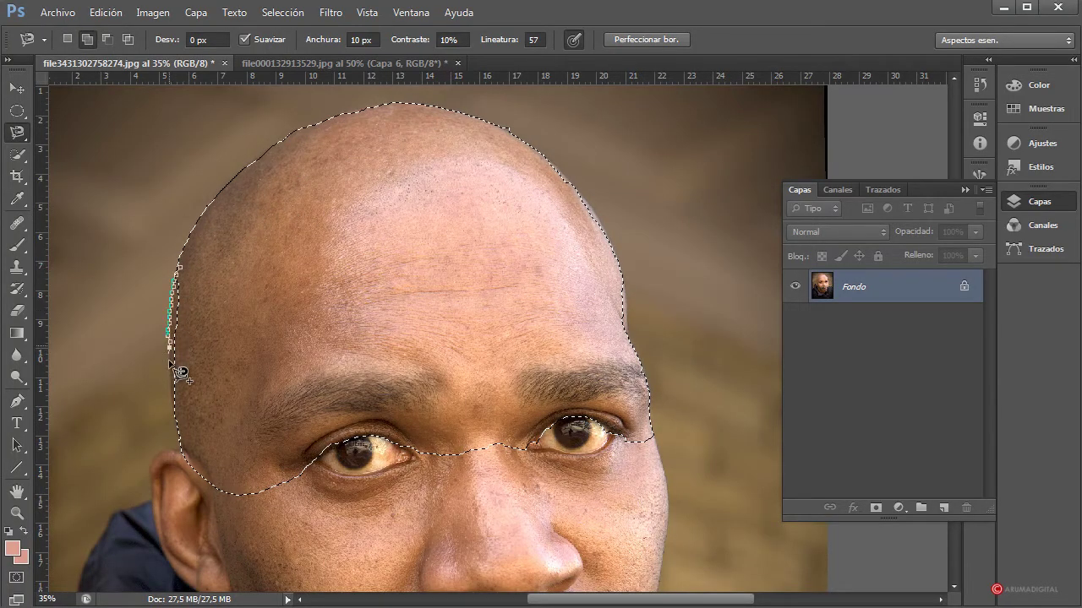
{"action": "left_click", "coordinate": [188, 453]}
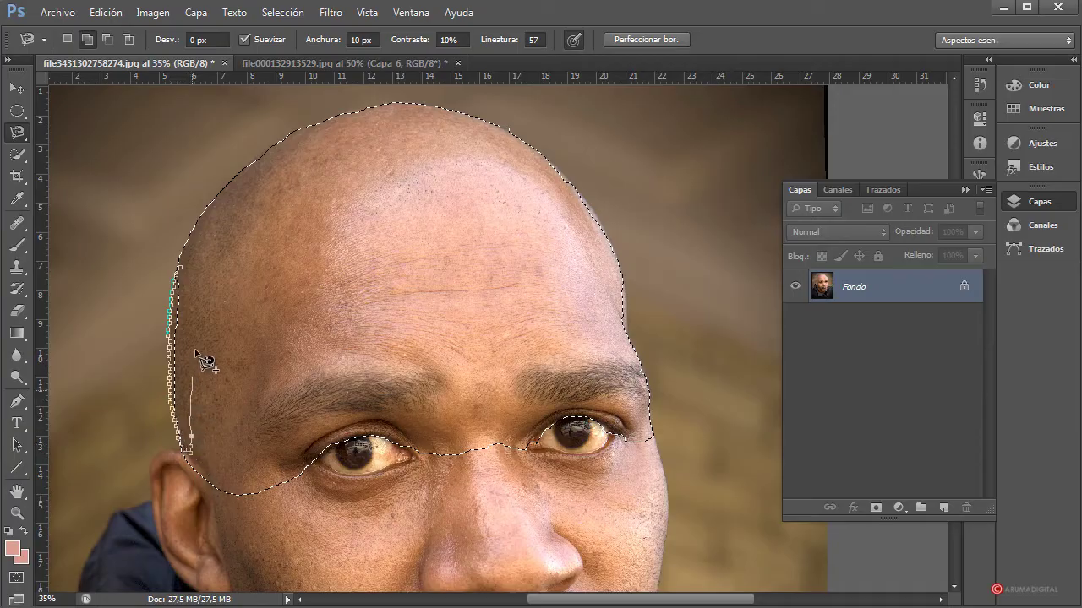
{"action": "left_click", "coordinate": [181, 268]}
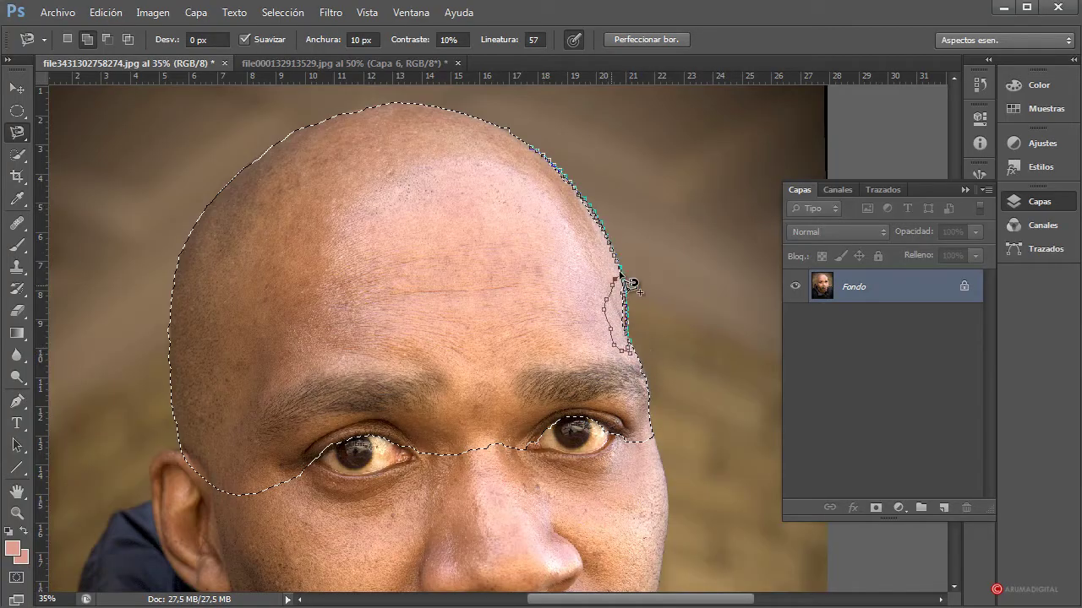
{"action": "left_click", "coordinate": [551, 173]}
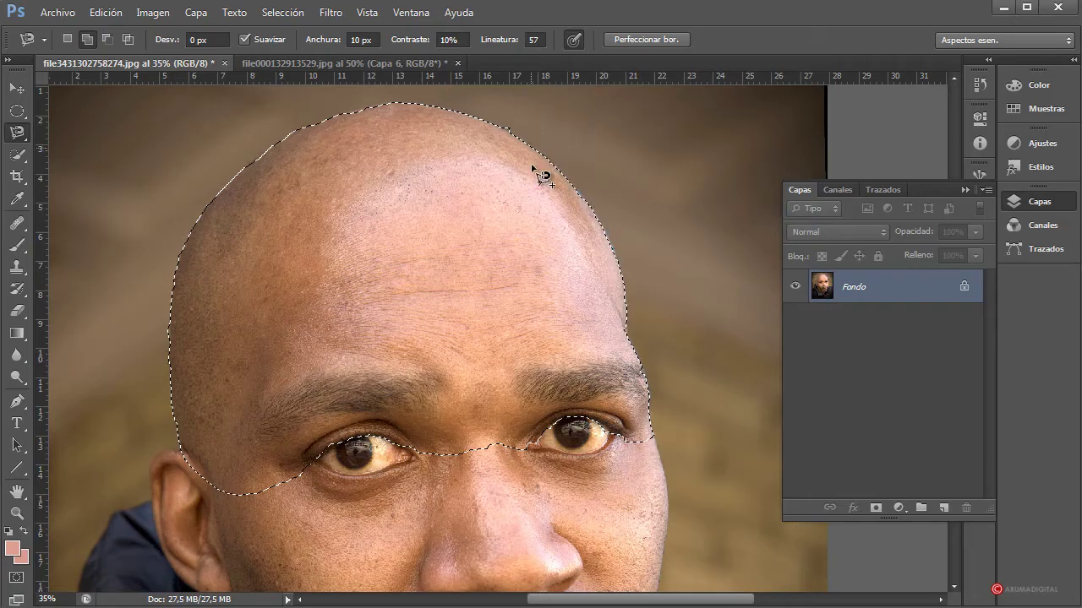
{"action": "key", "text": "shift"}
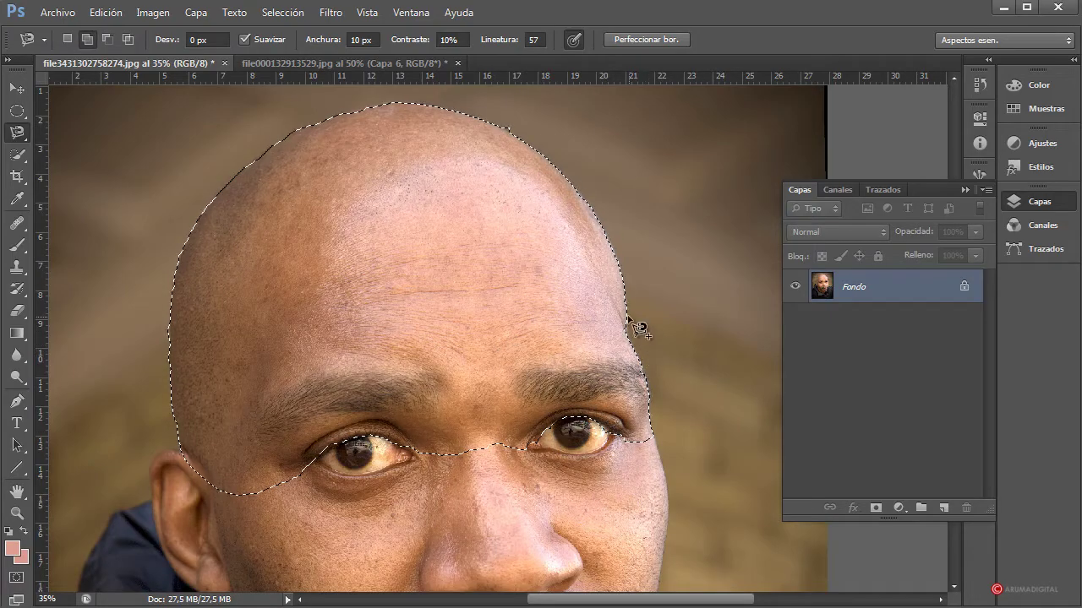
{"action": "key", "text": "Escape"}
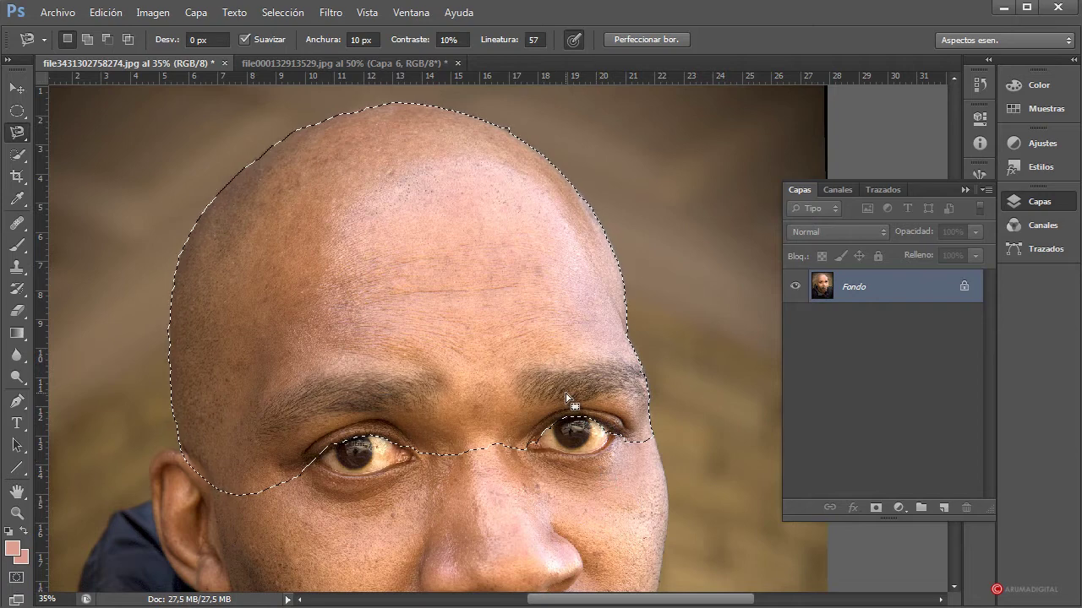
- Subtract the small protruding bump on the crown's upper-right edge from the head selection with the regular Lasso
{"action": "key", "text": "alt"}
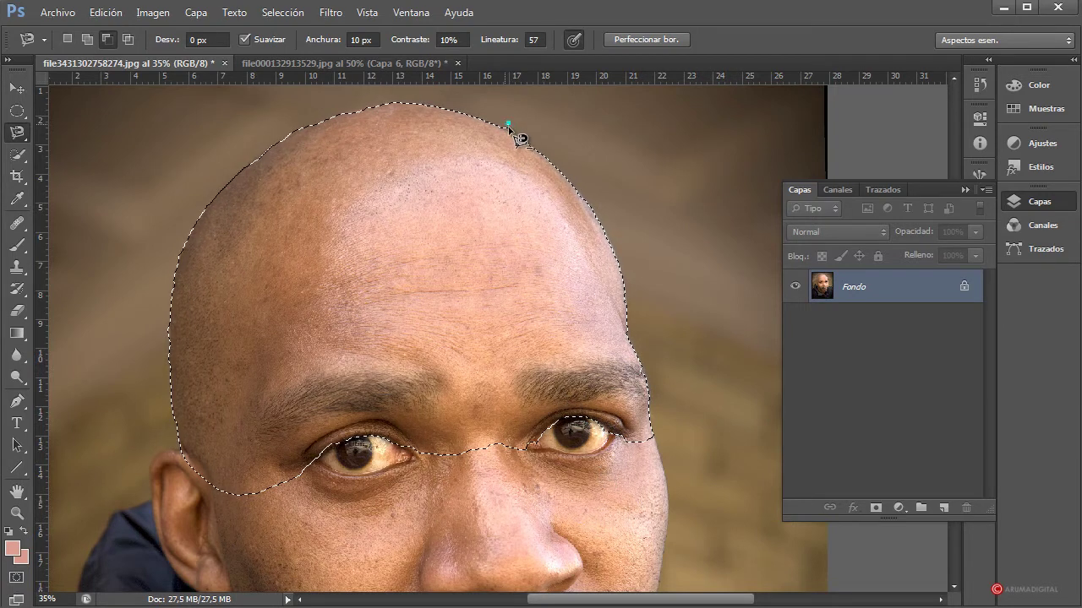
{"action": "left_click", "coordinate": [511, 125], "text": "alt"}
{"action": "right_click", "coordinate": [17, 131]}
{"action": "left_click", "coordinate": [55, 117]}
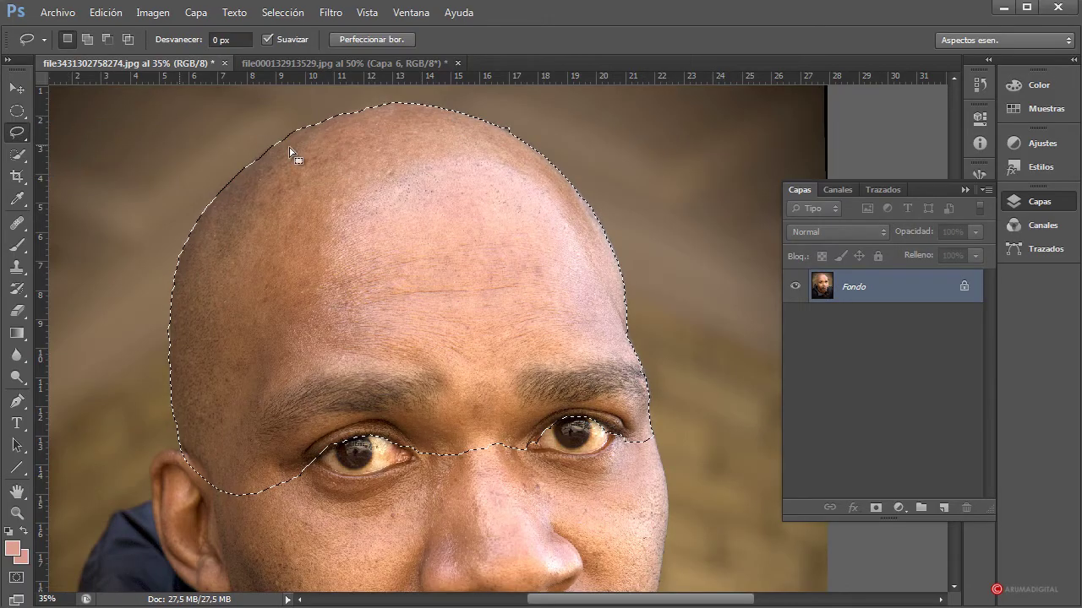
{"action": "key", "text": "alt"}
{"action": "left_click_drag", "start_coordinate": [511, 110], "coordinate": [508, 131]}
- Refine the head selection's edge with smoothing 100, contrast 87%, edge shift -7% and a reduced feather, output as a selection
{"action": "left_click", "coordinate": [376, 43]}
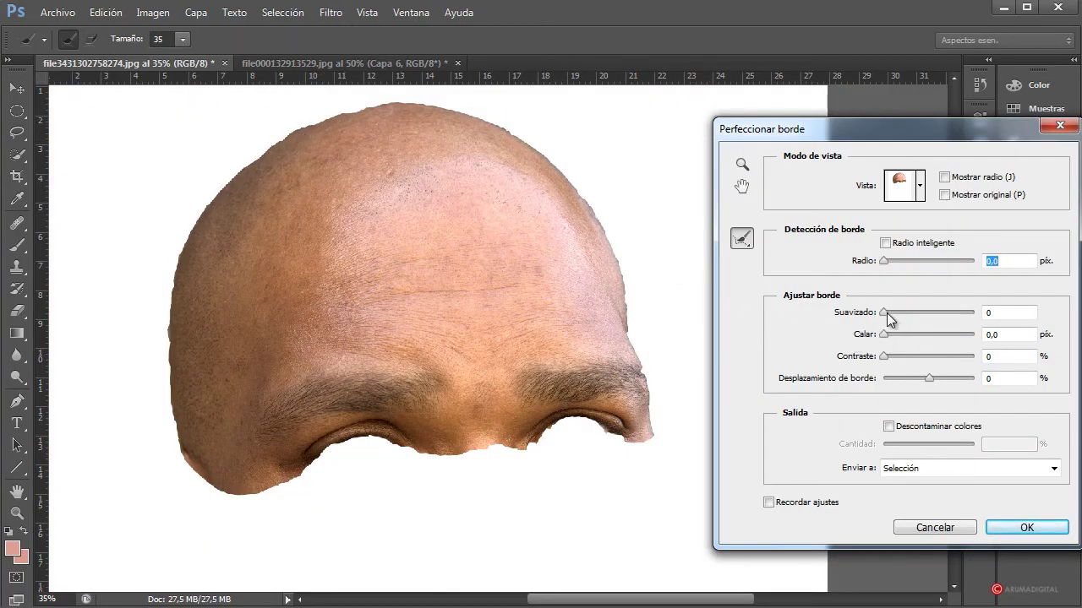
{"action": "left_click", "coordinate": [929, 380]}
{"action": "mouse_move", "coordinate": [925, 378]}
{"action": "left_mouse_down"}
{"action": "mouse_move", "coordinate": [897, 383]}
{"action": "mouse_move", "coordinate": [935, 378]}
{"action": "mouse_move", "coordinate": [913, 381]}
{"action": "mouse_move", "coordinate": [929, 385]}
{"action": "left_mouse_up"}
{"action": "left_click_drag", "start_coordinate": [884, 357], "coordinate": [915, 358]}
{"action": "left_click_drag", "start_coordinate": [884, 313], "coordinate": [925, 315]}
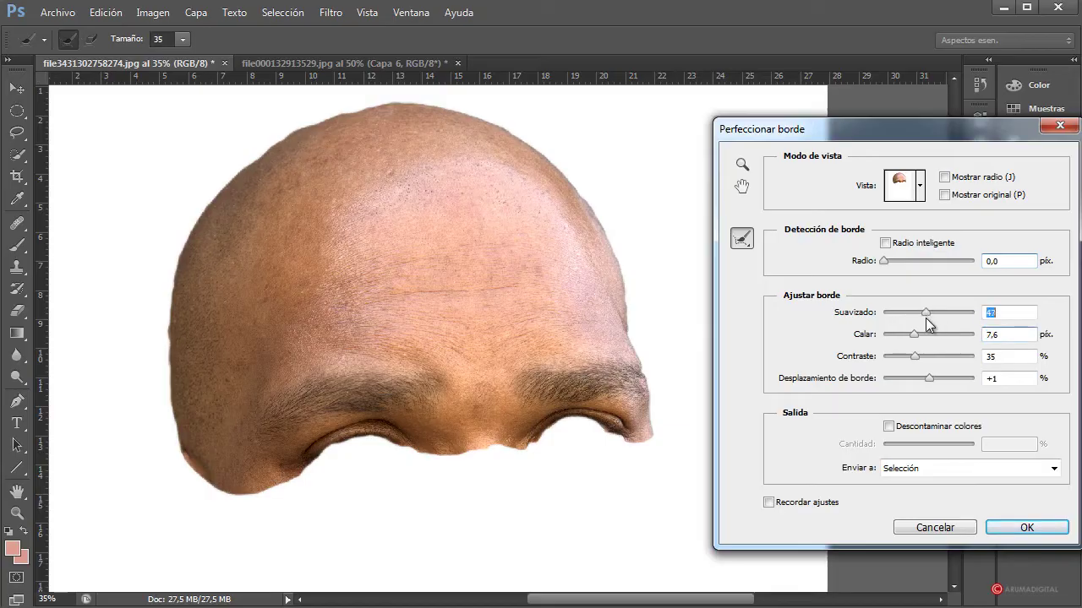
{"action": "left_click_drag", "start_coordinate": [948, 356], "coordinate": [924, 387]}
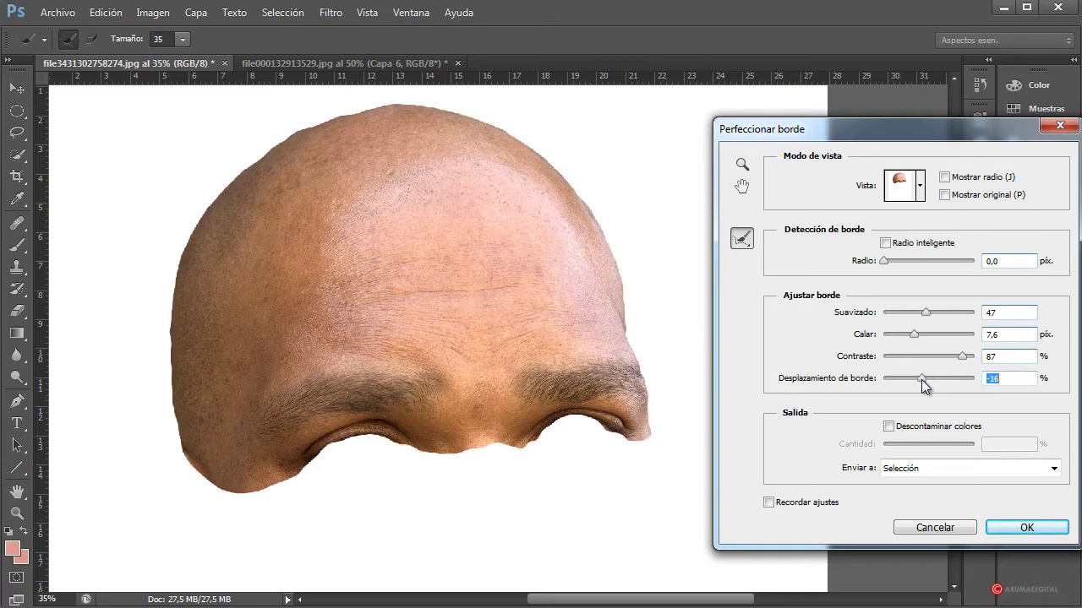
{"action": "left_click_drag", "start_coordinate": [926, 313], "coordinate": [976, 312]}
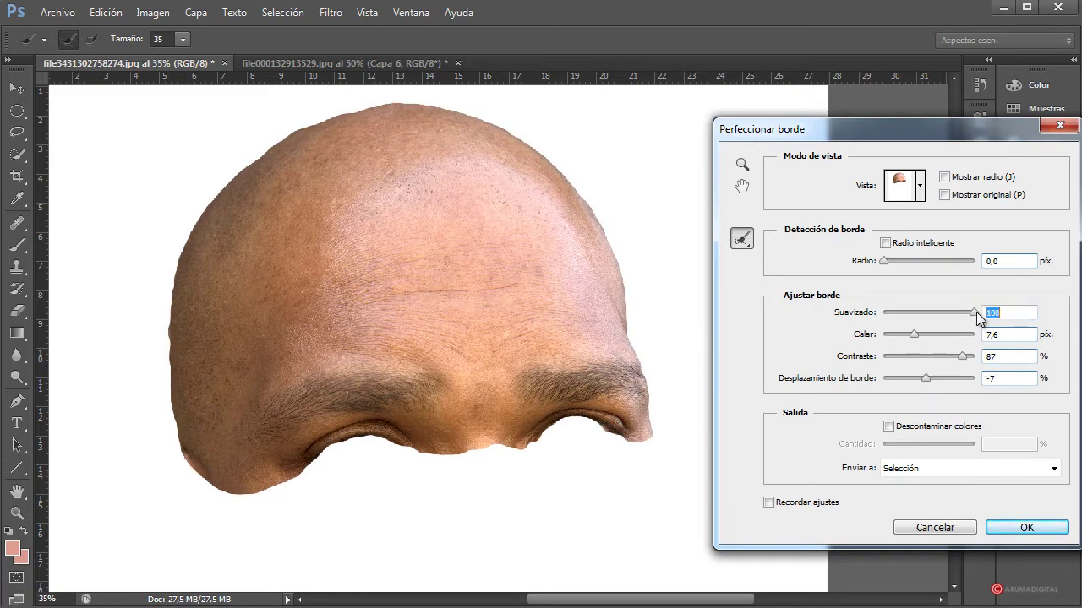
{"action": "left_click_drag", "start_coordinate": [917, 334], "coordinate": [905, 335]}
{"action": "left_click", "coordinate": [1026, 527]}
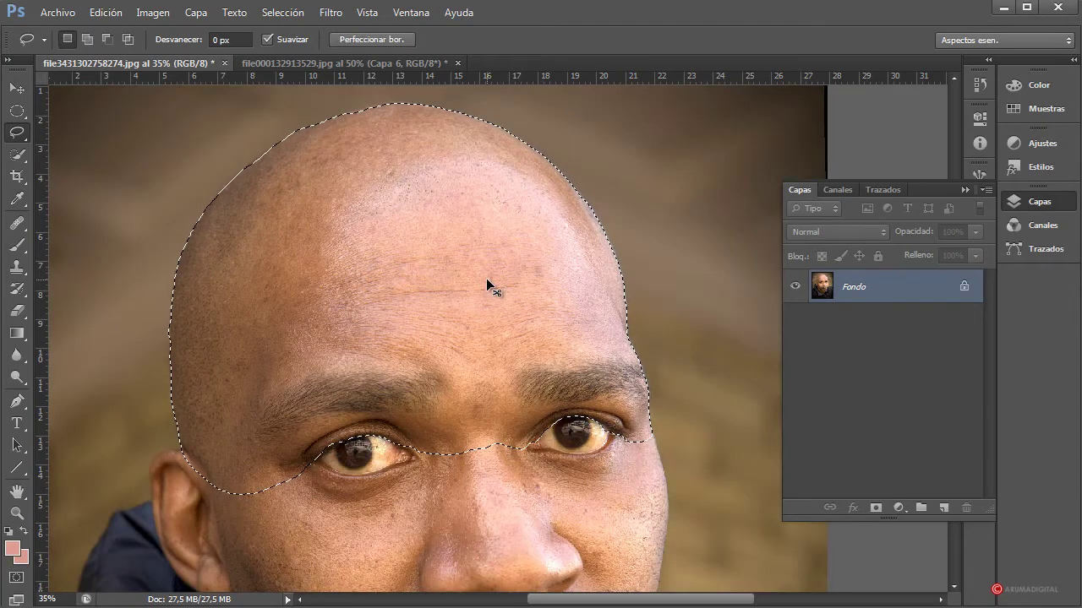
- Copy the selected head area and paste it into file000132913529.jpg, converting its colors to the destination profile
{"action": "key", "text": "ctrl+c"}
{"action": "left_click", "coordinate": [385, 61]}
{"action": "key", "text": "ctrl+v"}
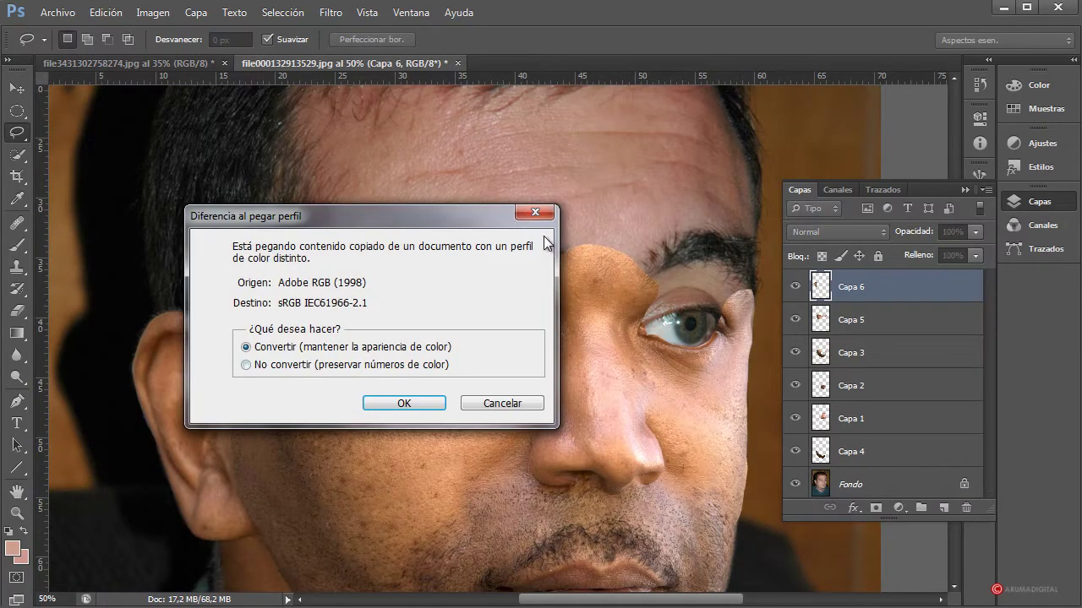
{"action": "left_click", "coordinate": [398, 404]}
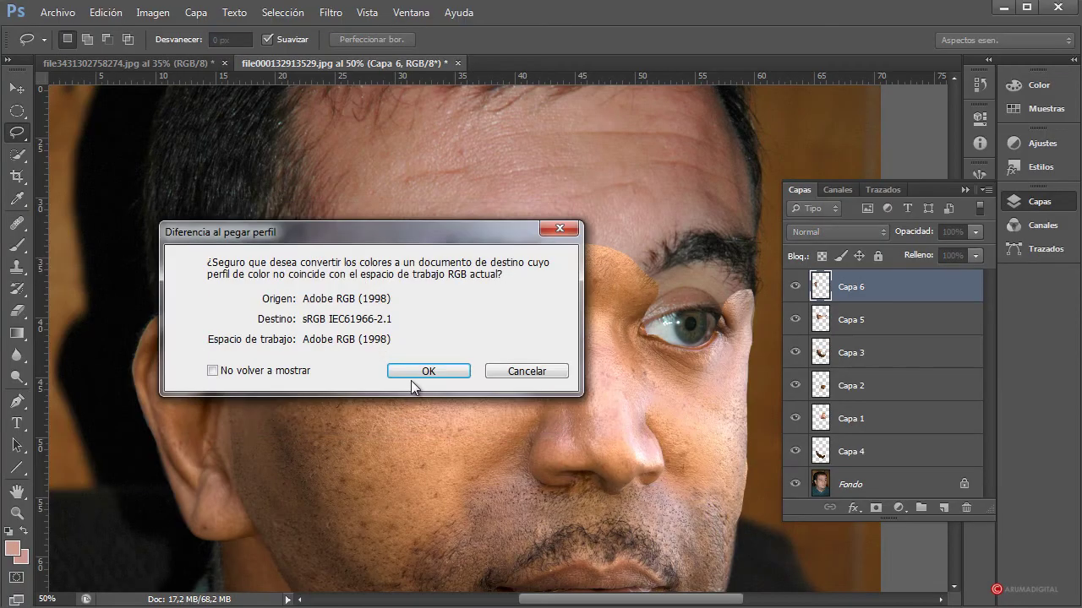
{"action": "left_click", "coordinate": [416, 372]}
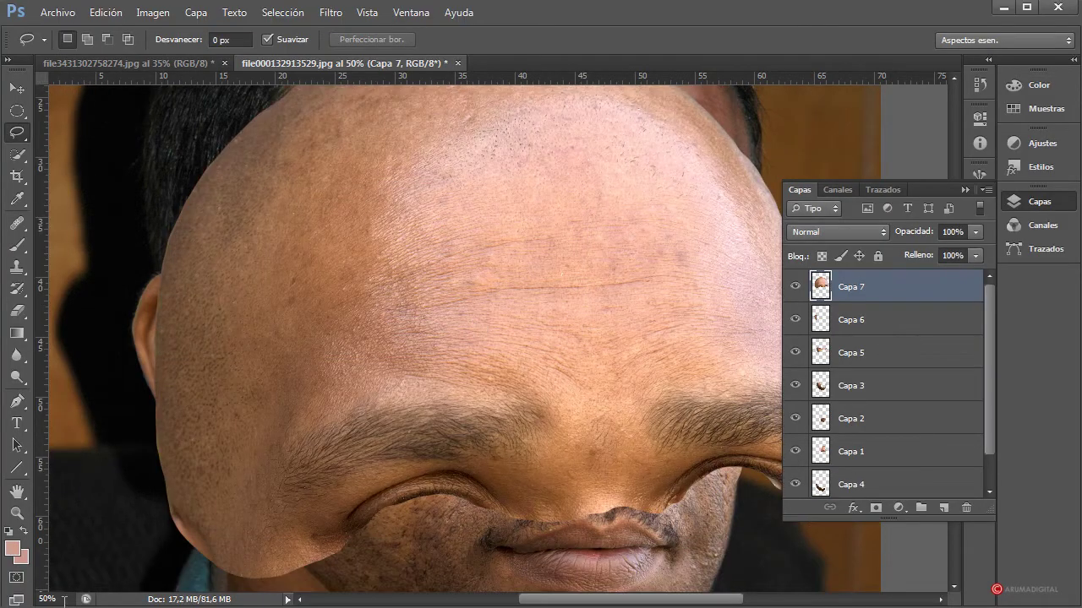
- Free-transform the pasted head patch, rotating it about 6° clockwise and moving it up over the forehead, working at 35% zoom
{"action": "left_click", "coordinate": [64, 600]}
{"action": "type", "text": "35"}
{"action": "key", "text": "Return"}
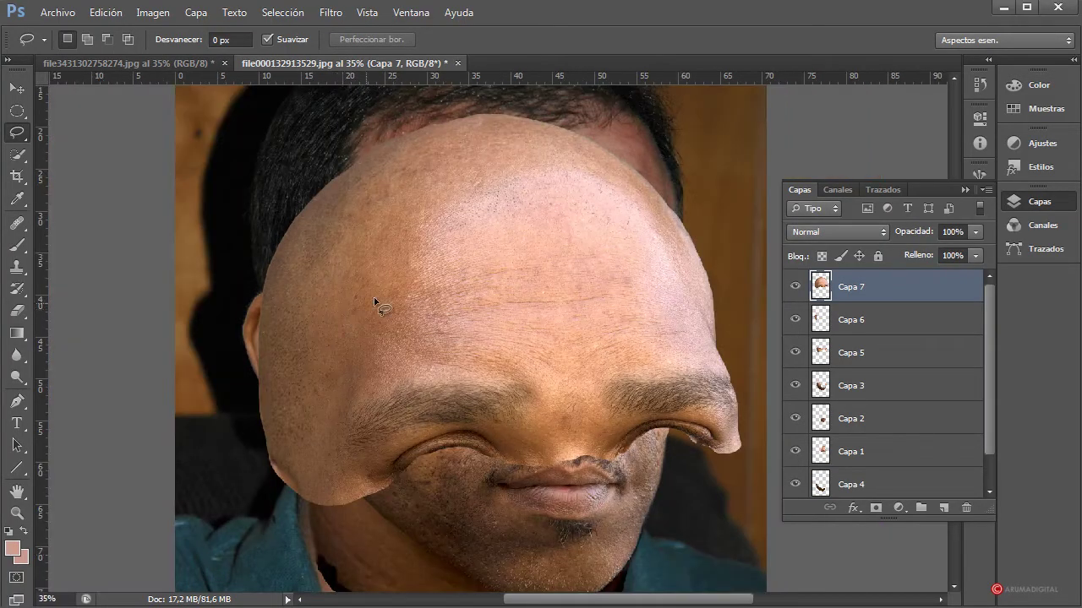
{"action": "right_click", "coordinate": [416, 255]}
{"action": "left_click", "coordinate": [502, 404]}
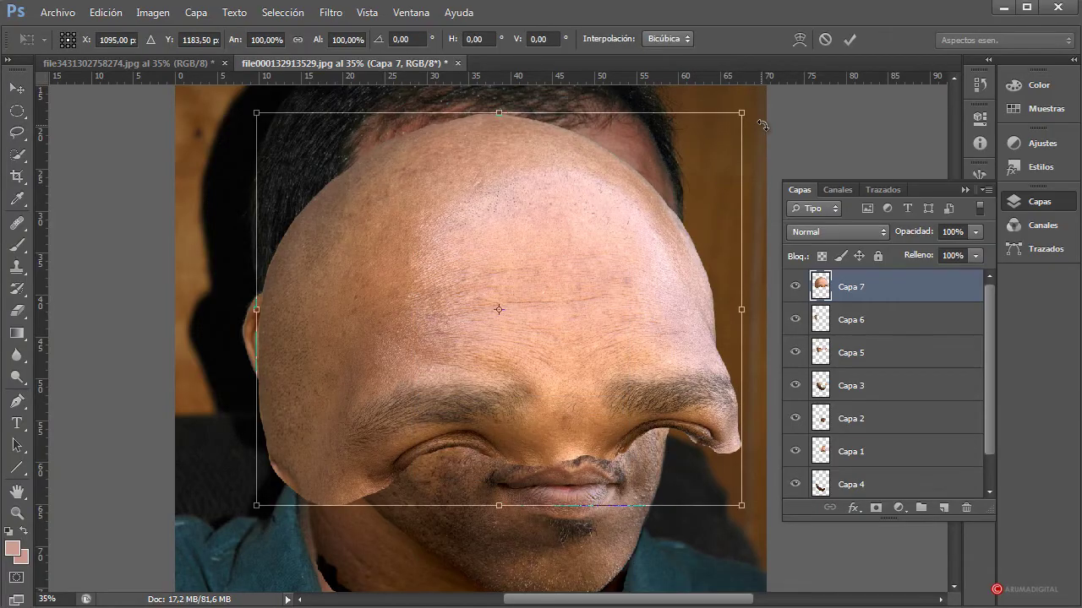
{"action": "left_click_drag", "start_coordinate": [761, 125], "coordinate": [832, 114]}
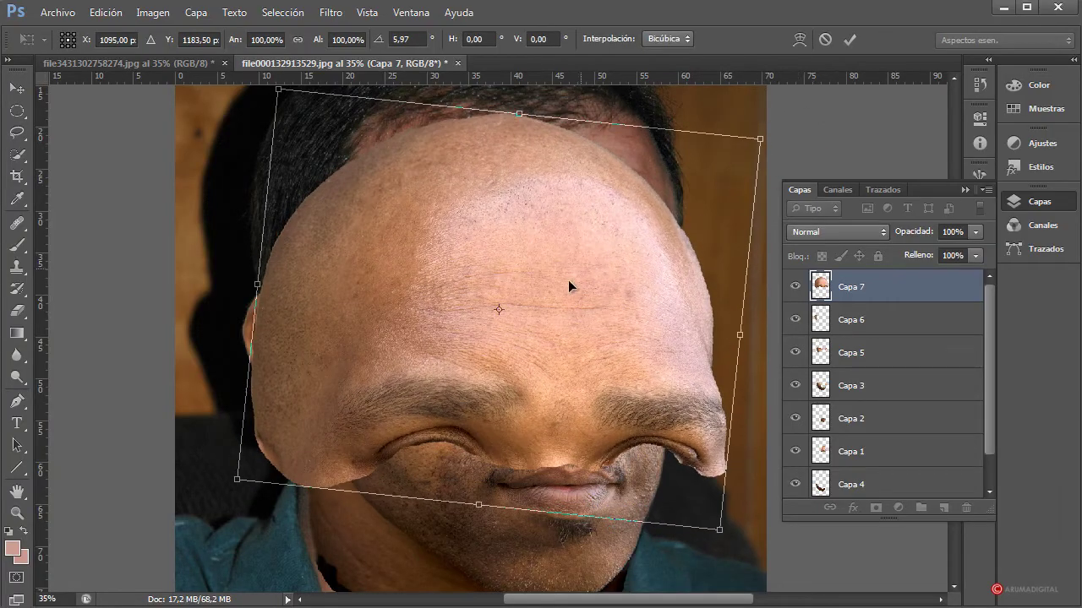
{"action": "left_click_drag", "start_coordinate": [570, 284], "coordinate": [571, 105]}
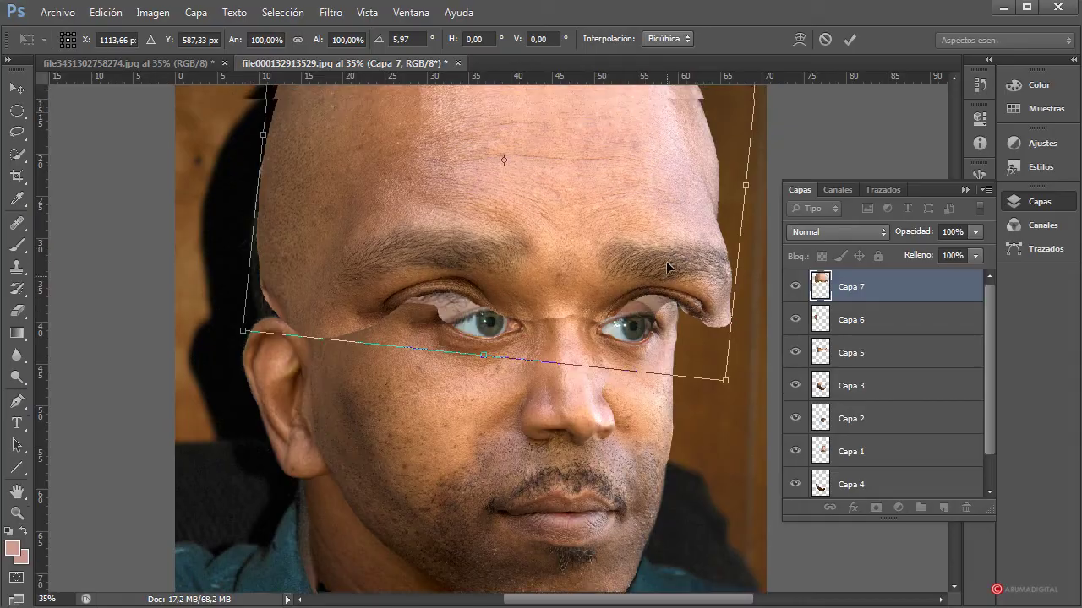
- Scale the head patch proportionally to about 81% and align its eyebrows and eye sockets with the portrait's eyes
{"action": "scroll", "coordinate": [667, 259], "scroll_direction": "up", "scroll_amount": 4}
{"action": "left_click_drag", "start_coordinate": [761, 109], "coordinate": [726, 122]}
{"action": "left_click_drag", "start_coordinate": [577, 233], "coordinate": [582, 265]}
{"action": "left_click_drag", "start_coordinate": [724, 158], "coordinate": [711, 171]}
{"action": "left_click_drag", "start_coordinate": [558, 259], "coordinate": [578, 282]}
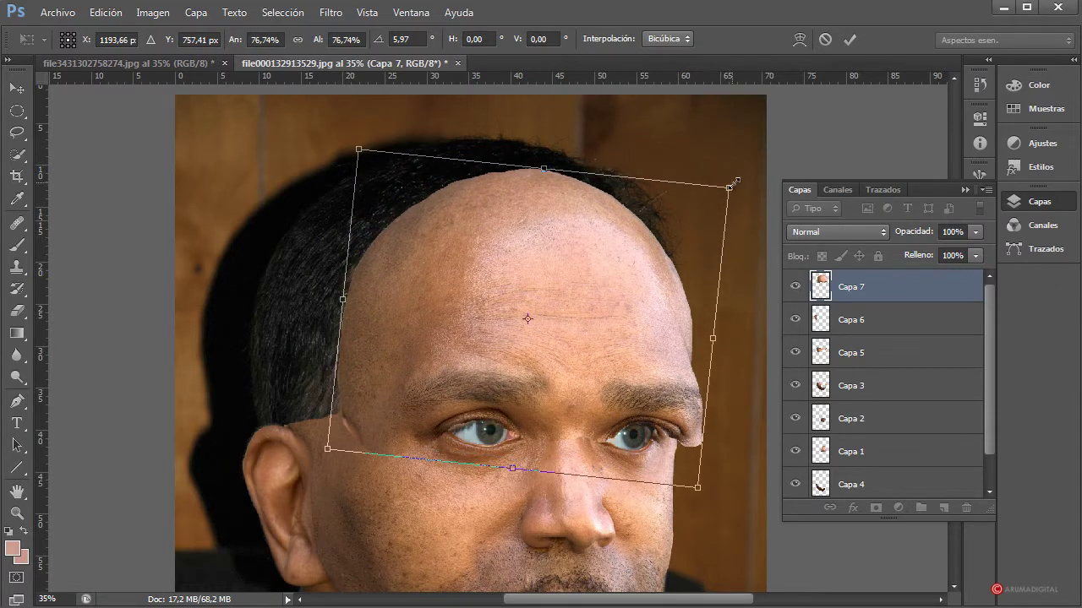
{"action": "mouse_move", "coordinate": [735, 181]}
{"action": "left_mouse_down"}
{"action": "mouse_move", "coordinate": [720, 179]}
{"action": "mouse_move", "coordinate": [732, 186]}
{"action": "left_mouse_up"}
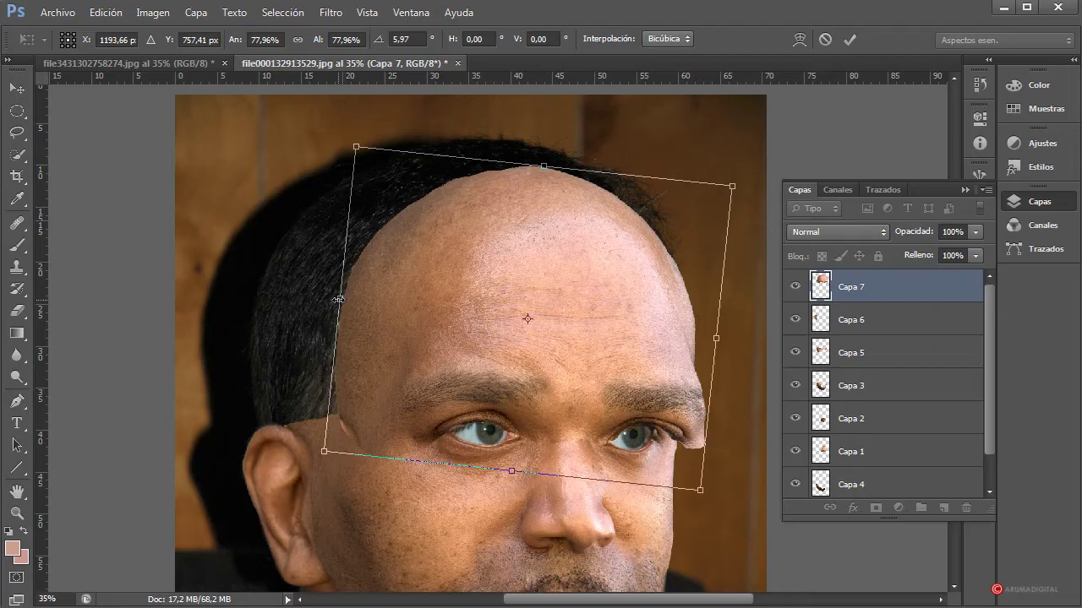
{"action": "mouse_move", "coordinate": [594, 261]}
{"action": "left_mouse_down"}
{"action": "mouse_move", "coordinate": [588, 251]}
{"action": "mouse_move", "coordinate": [597, 259]}
{"action": "left_mouse_up"}
{"action": "left_click_drag", "start_coordinate": [735, 182], "coordinate": [744, 179]}
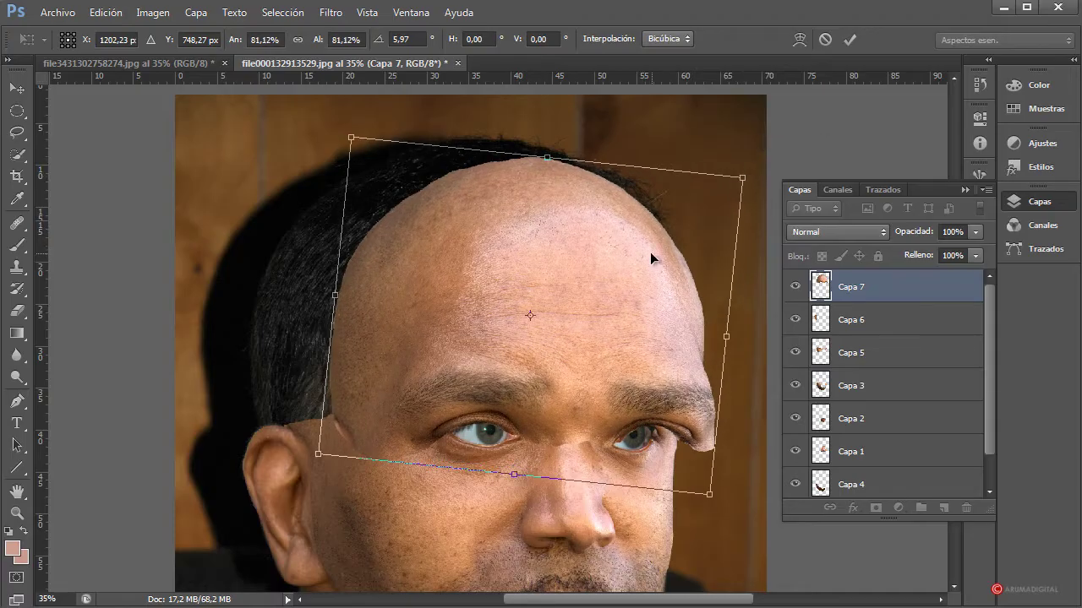
{"action": "left_click_drag", "start_coordinate": [650, 252], "coordinate": [648, 259]}
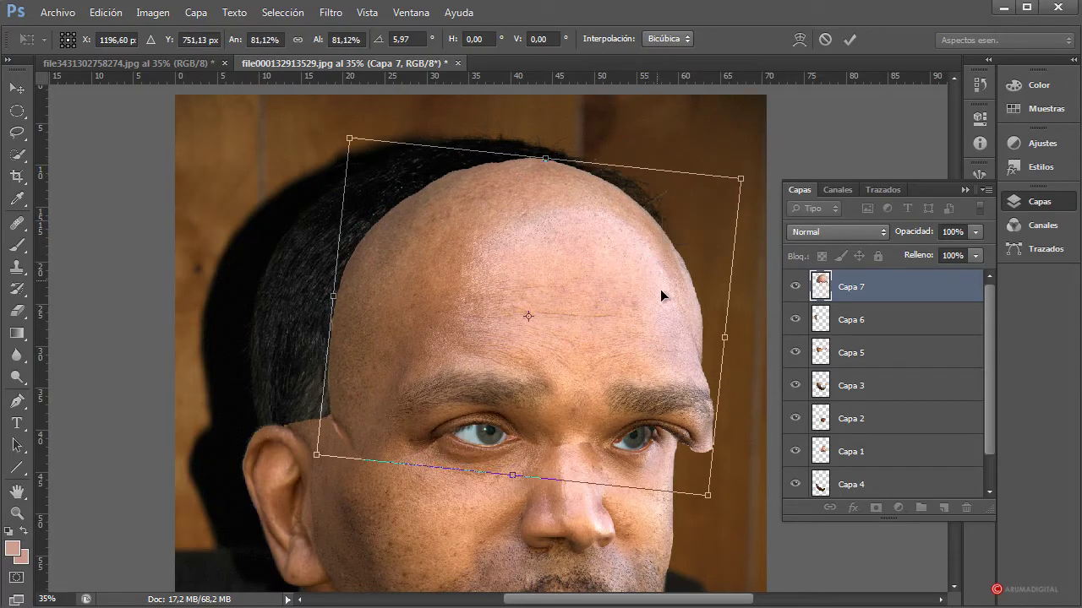
- Warp the head patch, stretching its crown upward and its left side outward to cover the dark hair
{"action": "right_click", "coordinate": [514, 234]}
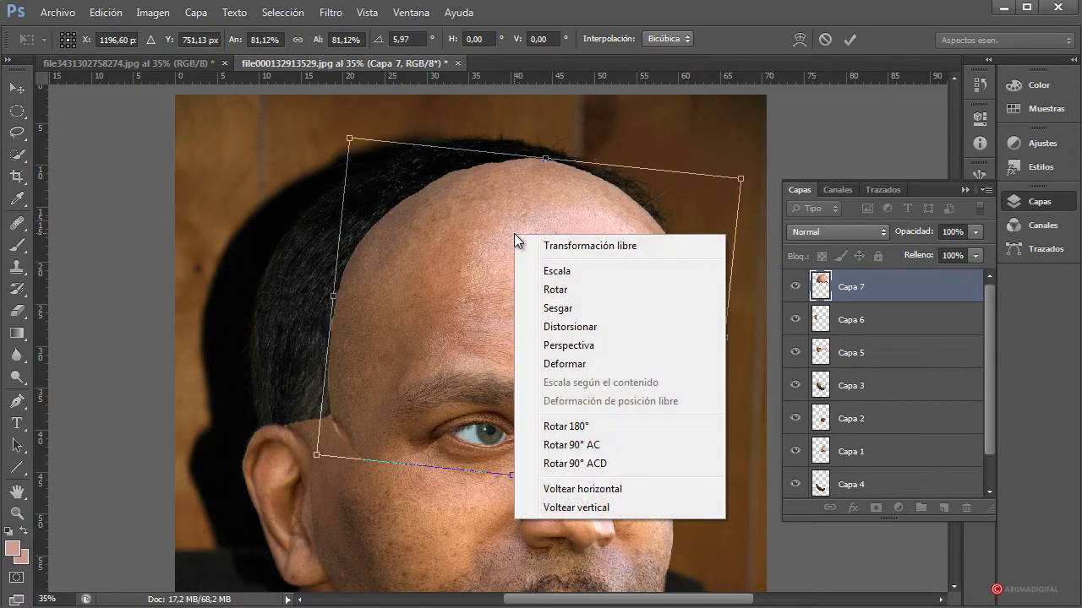
{"action": "left_click", "coordinate": [549, 365]}
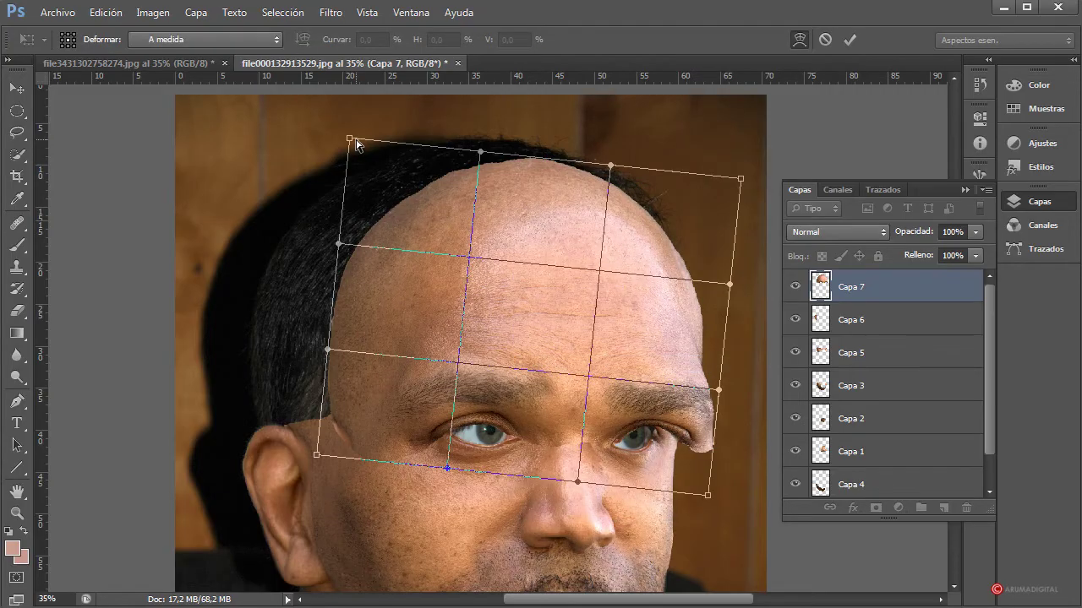
{"action": "left_click_drag", "start_coordinate": [356, 144], "coordinate": [309, 106]}
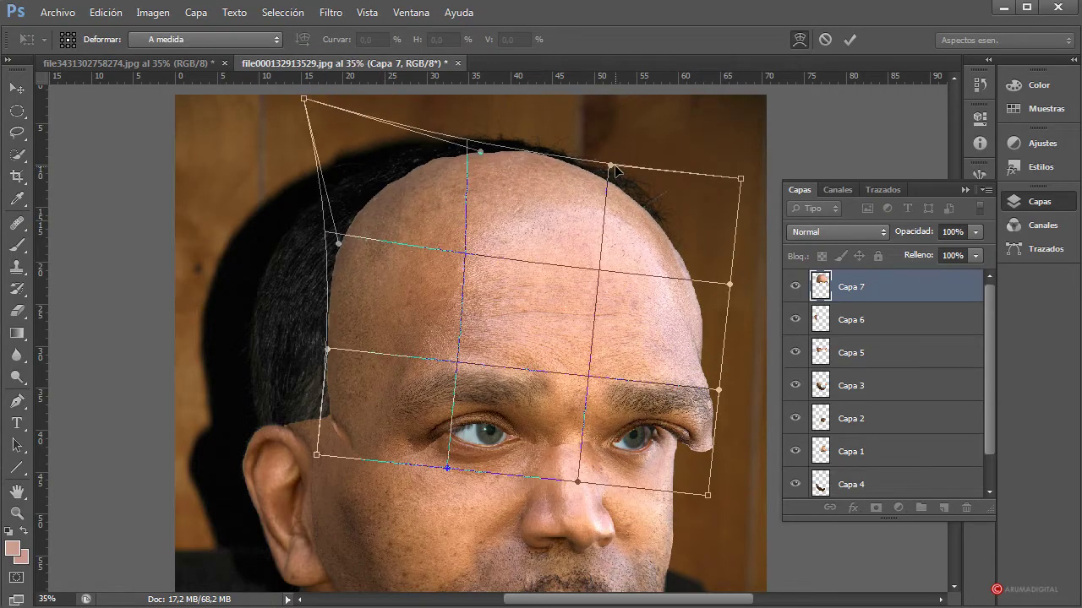
{"action": "left_click_drag", "start_coordinate": [615, 169], "coordinate": [588, 129]}
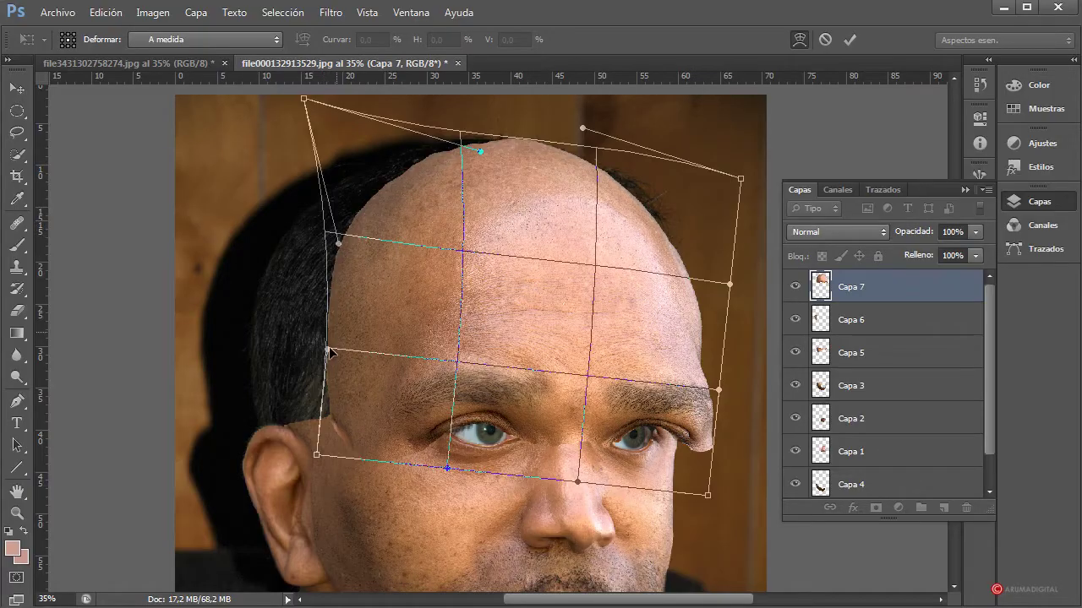
{"action": "left_click_drag", "start_coordinate": [328, 349], "coordinate": [257, 340]}
{"action": "left_click_drag", "start_coordinate": [314, 241], "coordinate": [305, 214]}
{"action": "left_click_drag", "start_coordinate": [457, 132], "coordinate": [433, 131]}
{"action": "left_click_drag", "start_coordinate": [301, 209], "coordinate": [288, 201]}
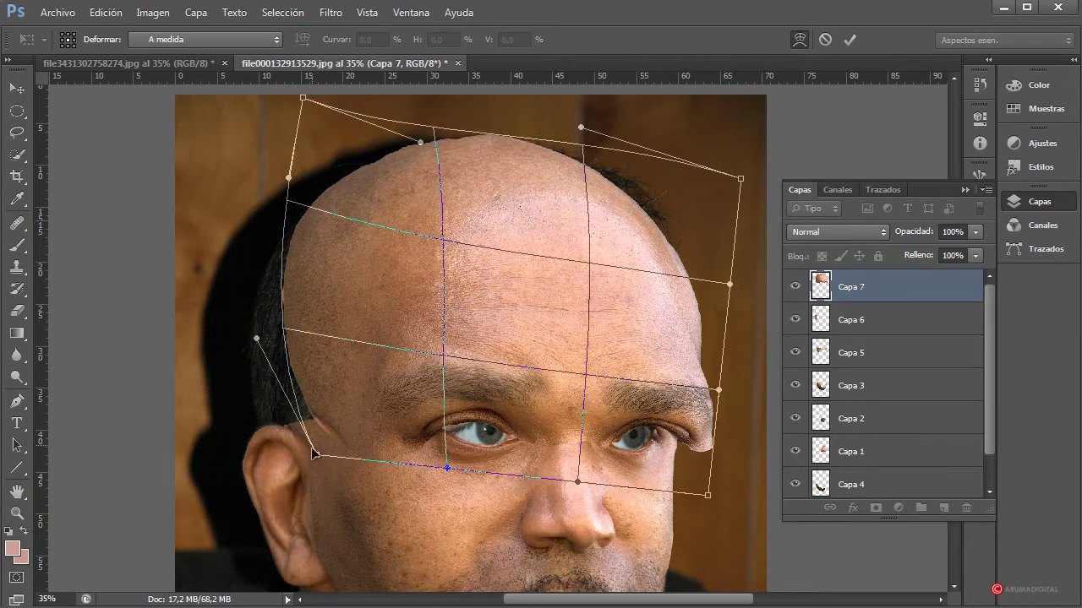
- Extend the warp's lower-left corner to the ear and shift the brow area to fit around both eyes
{"action": "left_click_drag", "start_coordinate": [317, 460], "coordinate": [247, 451]}
{"action": "mouse_move", "coordinate": [439, 356]}
{"action": "left_mouse_down"}
{"action": "mouse_move", "coordinate": [470, 355]}
{"action": "mouse_move", "coordinate": [455, 348]}
{"action": "left_mouse_up"}
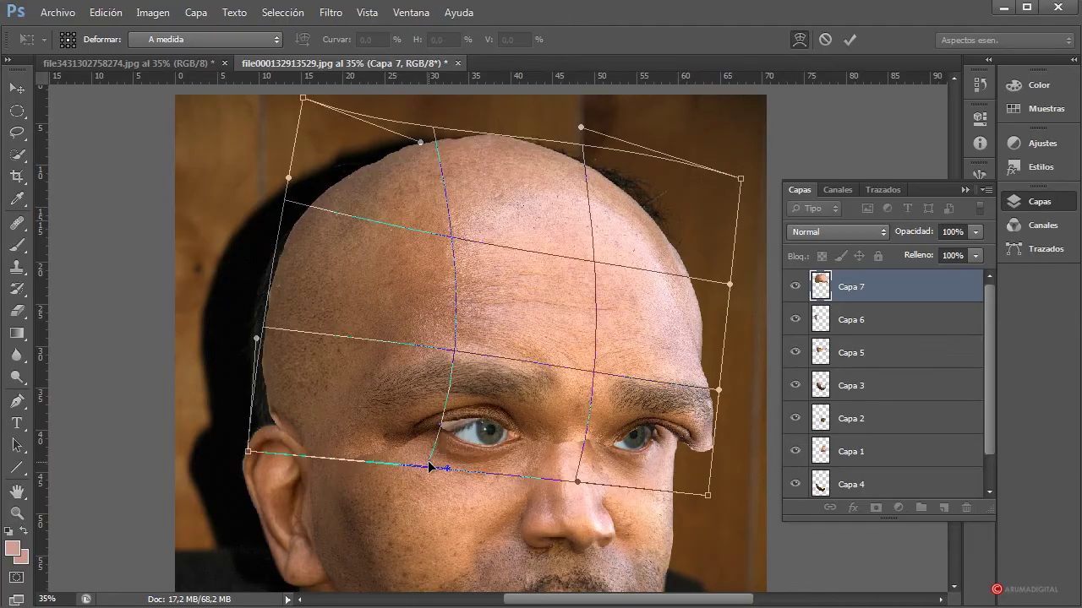
{"action": "left_click_drag", "start_coordinate": [428, 461], "coordinate": [466, 454]}
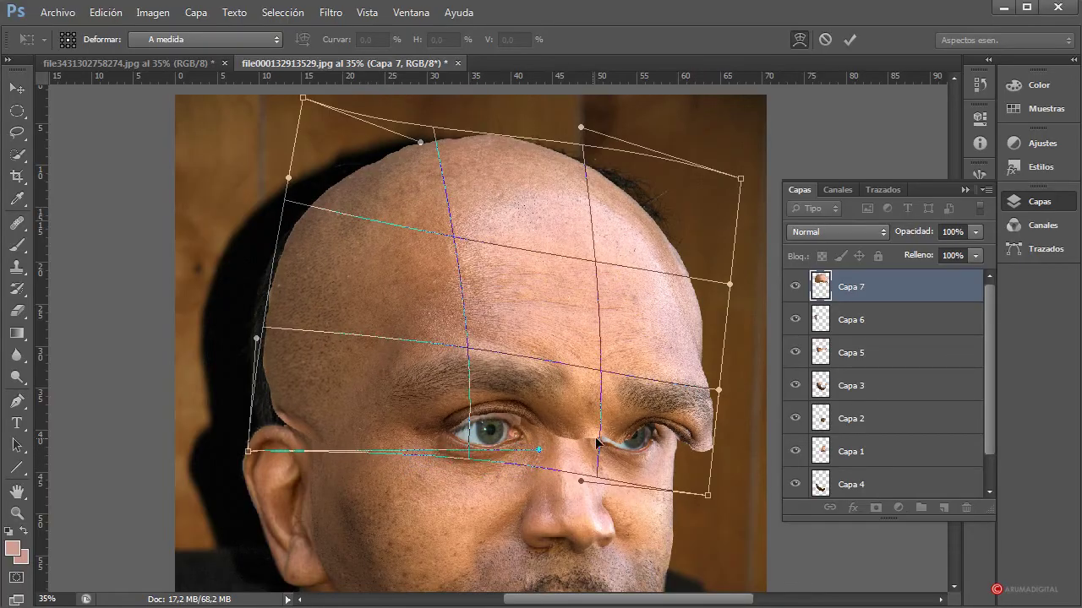
{"action": "left_click_drag", "start_coordinate": [598, 376], "coordinate": [581, 371]}
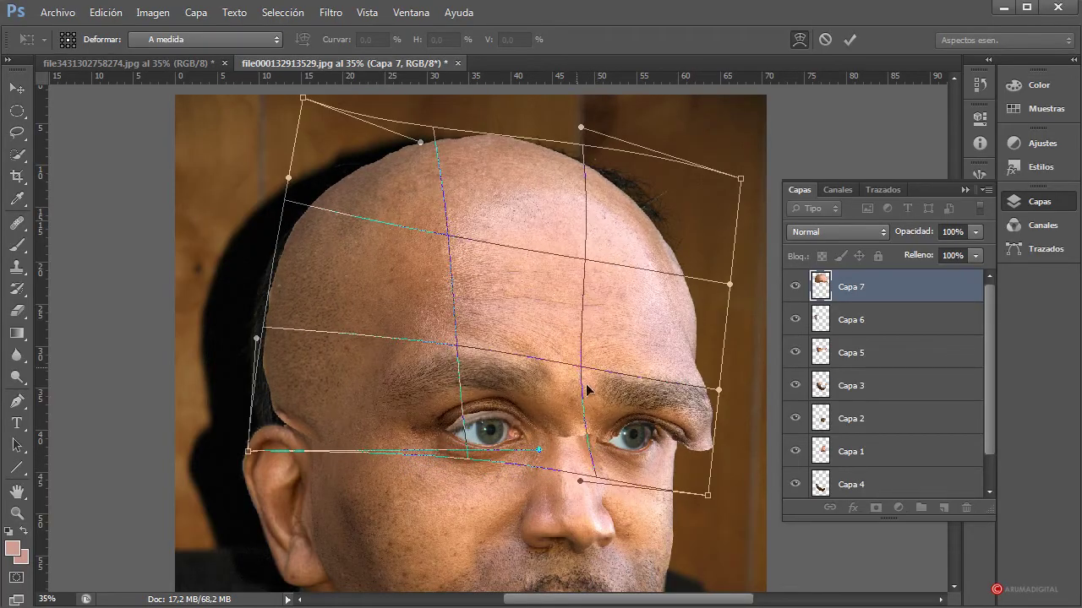
{"action": "left_click_drag", "start_coordinate": [598, 481], "coordinate": [578, 478]}
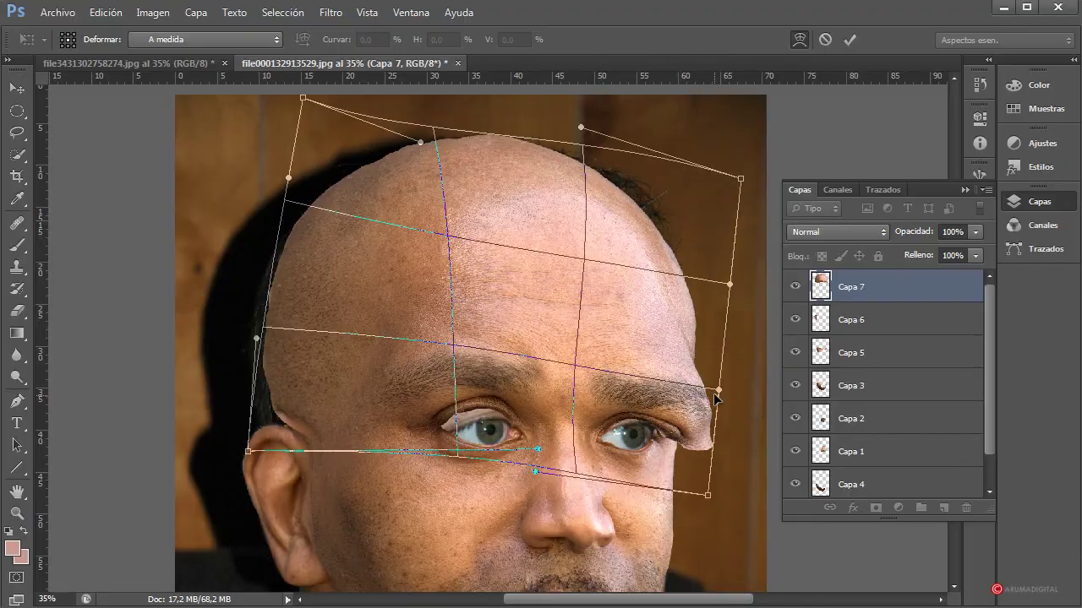
- Pull the warp's lower-right side inward to the face's temple and realign the brows and nose bridge
{"action": "left_click_drag", "start_coordinate": [716, 397], "coordinate": [690, 398]}
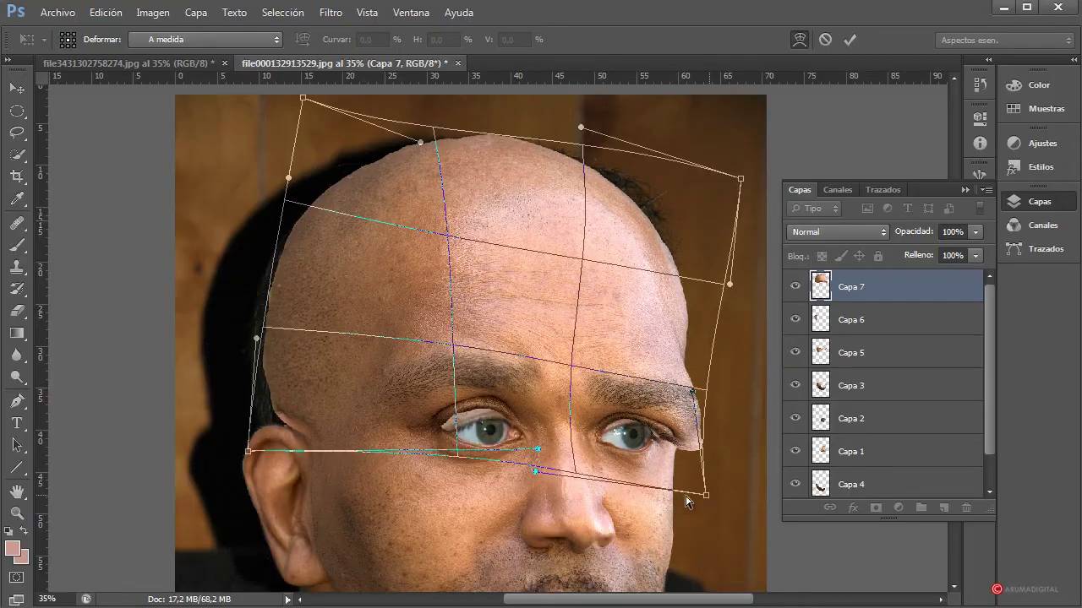
{"action": "left_click_drag", "start_coordinate": [706, 495], "coordinate": [667, 489]}
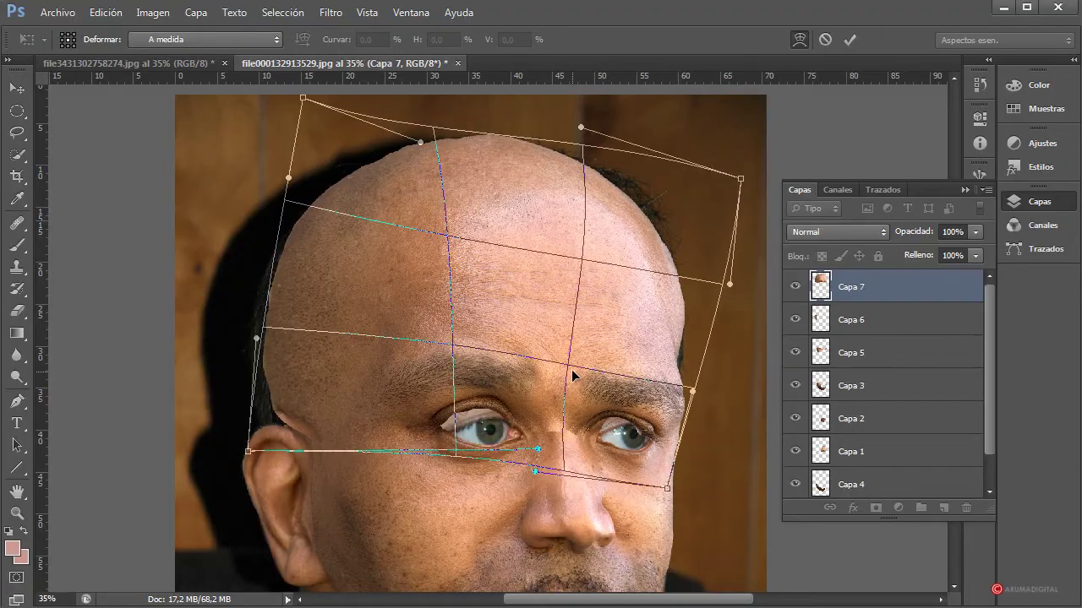
{"action": "left_click_drag", "start_coordinate": [572, 374], "coordinate": [592, 383]}
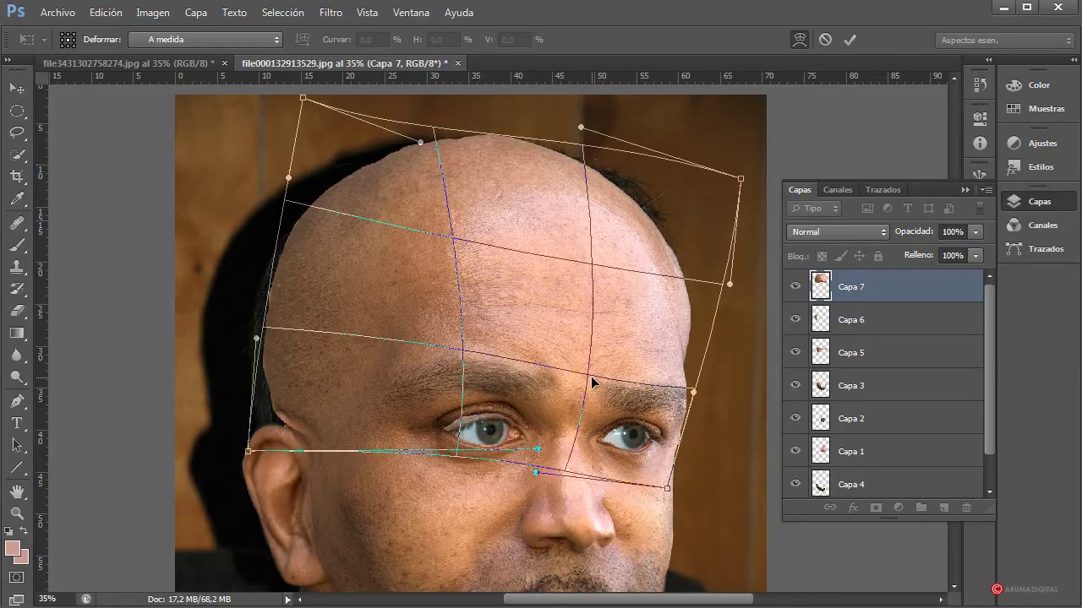
{"action": "mouse_move", "coordinate": [537, 473]}
{"action": "left_mouse_down"}
{"action": "mouse_move", "coordinate": [550, 477]}
{"action": "mouse_move", "coordinate": [528, 473]}
{"action": "left_mouse_up"}
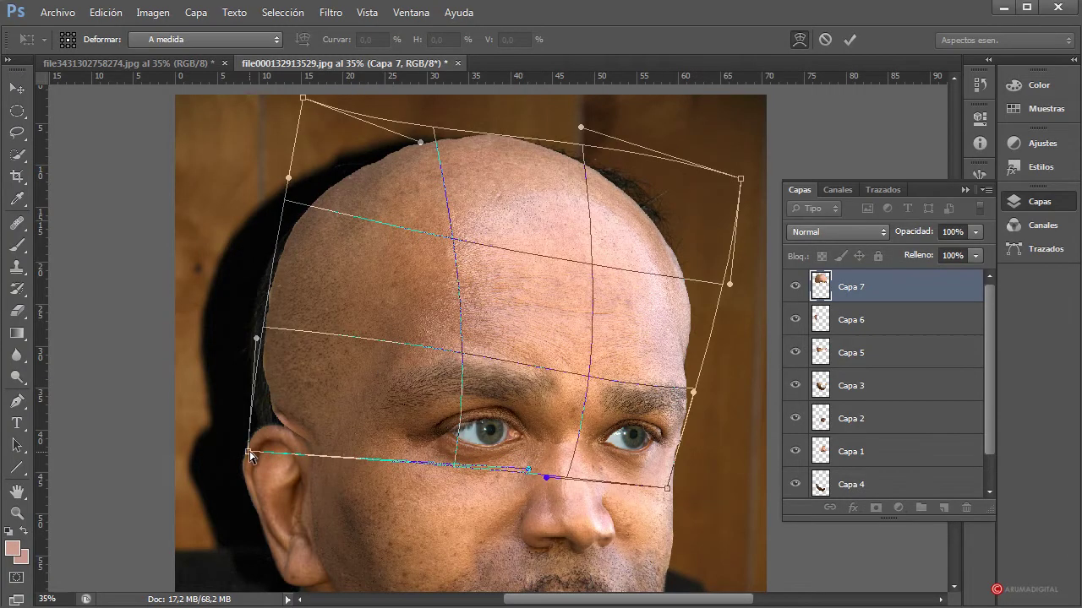
- Reshape the warped crown by pulling the upper-right side inward and lowering the upper-left corner for a rounder skull outline
{"action": "left_click_drag", "start_coordinate": [250, 455], "coordinate": [235, 467]}
{"action": "left_click_drag", "start_coordinate": [438, 133], "coordinate": [439, 124]}
{"action": "left_click_drag", "start_coordinate": [741, 179], "coordinate": [705, 172]}
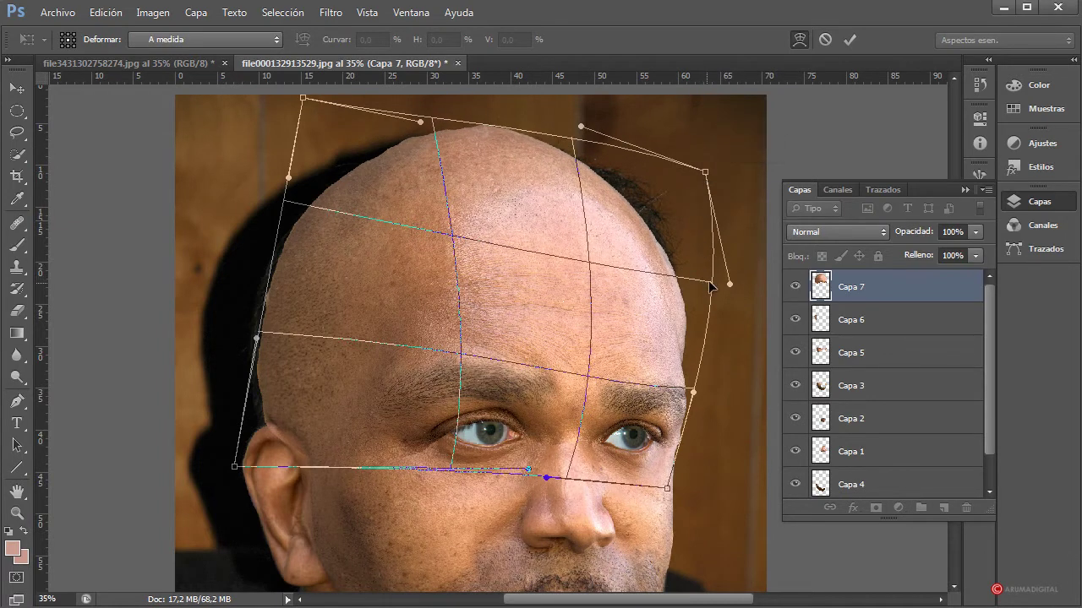
{"action": "left_click_drag", "start_coordinate": [729, 284], "coordinate": [713, 279]}
{"action": "left_click_drag", "start_coordinate": [573, 151], "coordinate": [582, 149]}
{"action": "left_click_drag", "start_coordinate": [305, 101], "coordinate": [310, 126]}
{"action": "left_click_drag", "start_coordinate": [425, 125], "coordinate": [425, 137]}
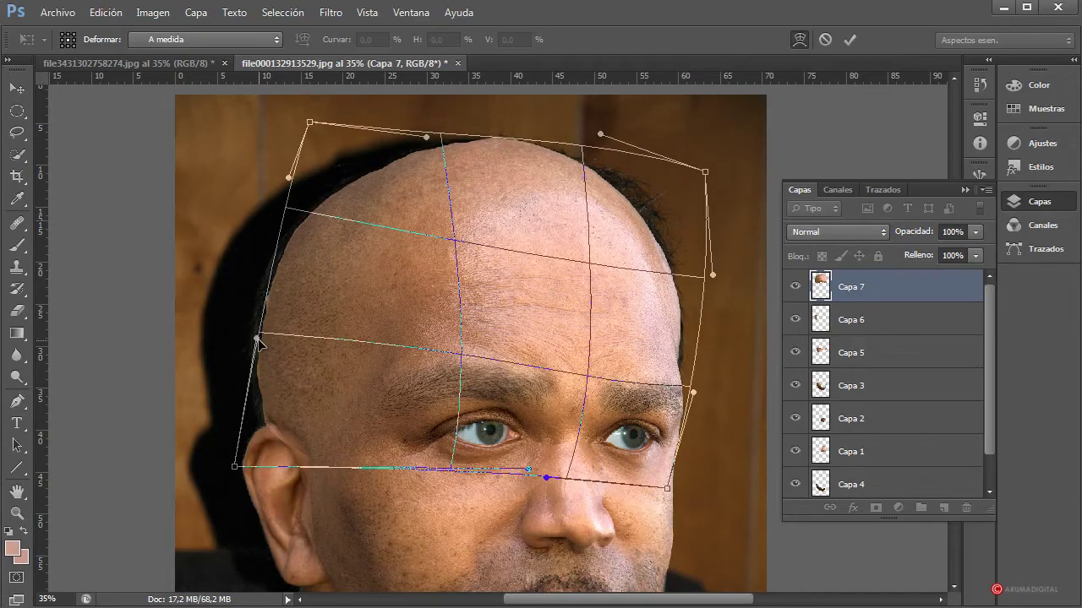
- Pull the left side of the warp slightly inward above the ear and apply the transformation
{"action": "left_click_drag", "start_coordinate": [260, 340], "coordinate": [276, 343]}
{"action": "left_click_drag", "start_coordinate": [237, 471], "coordinate": [260, 462]}
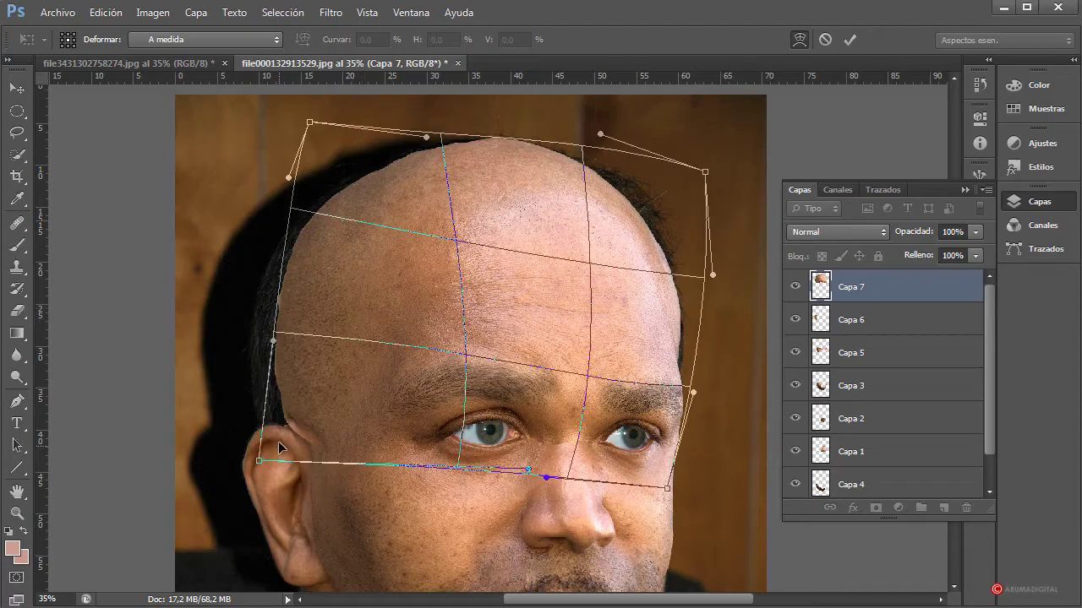
{"action": "left_click_drag", "start_coordinate": [260, 461], "coordinate": [252, 460]}
{"action": "key", "text": "l"}
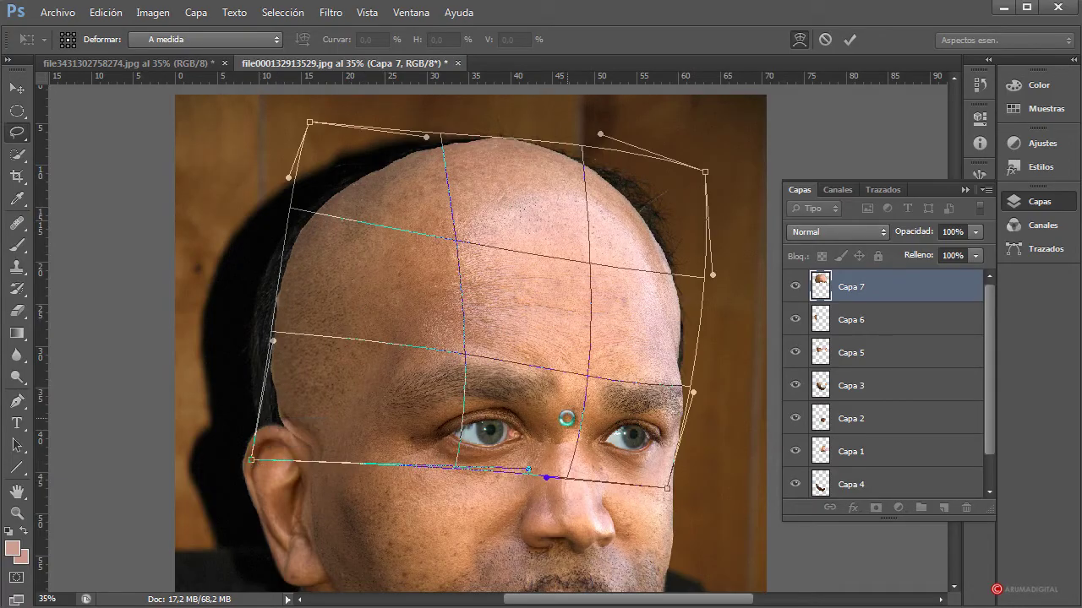
- Choose the Eraser for the bald-head layer and reduce its brush size to 84
{"action": "scroll", "coordinate": [568, 421], "scroll_direction": "down", "scroll_amount": 3}
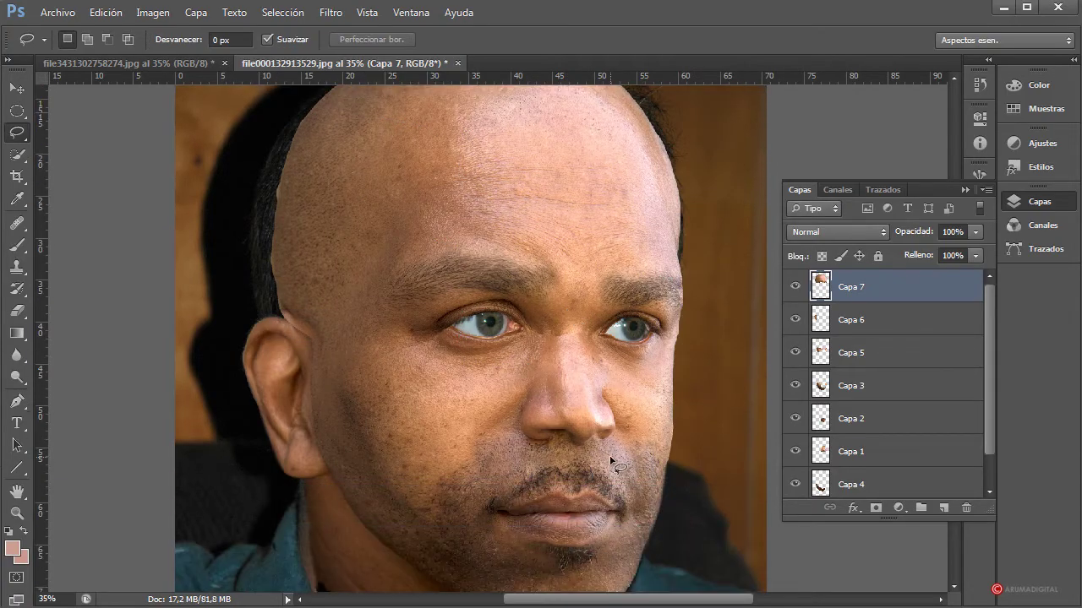
{"action": "left_click", "coordinate": [17, 310]}
{"action": "left_click_drag", "start_coordinate": [446, 403], "coordinate": [478, 402]}
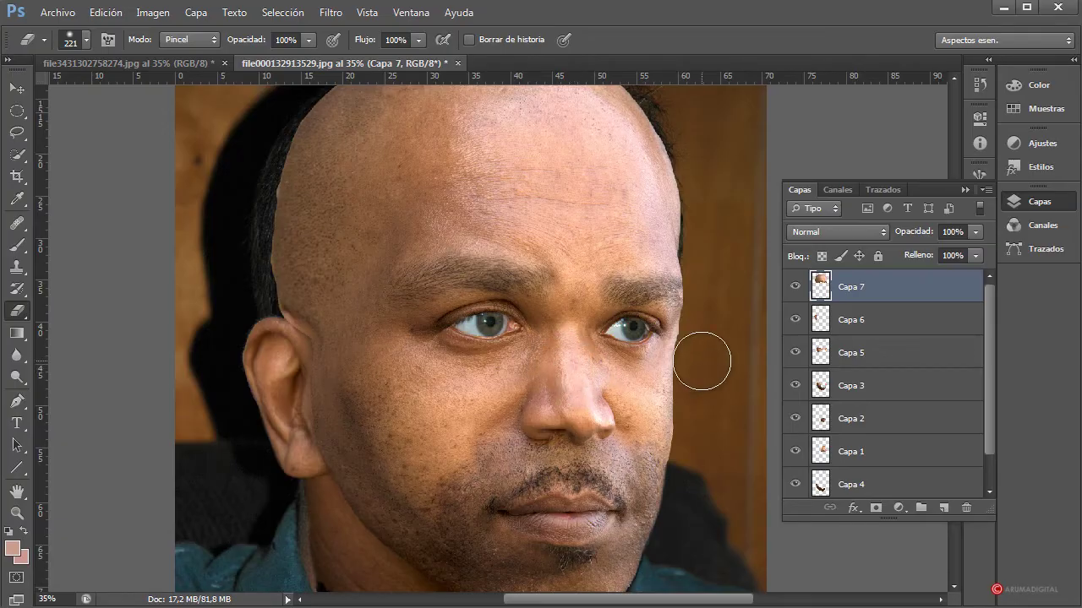
{"action": "mouse_move", "coordinate": [716, 357]}
{"action": "left_mouse_down"}
{"action": "mouse_move", "coordinate": [701, 359]}
{"action": "mouse_move", "coordinate": [690, 339]}
{"action": "left_mouse_up"}
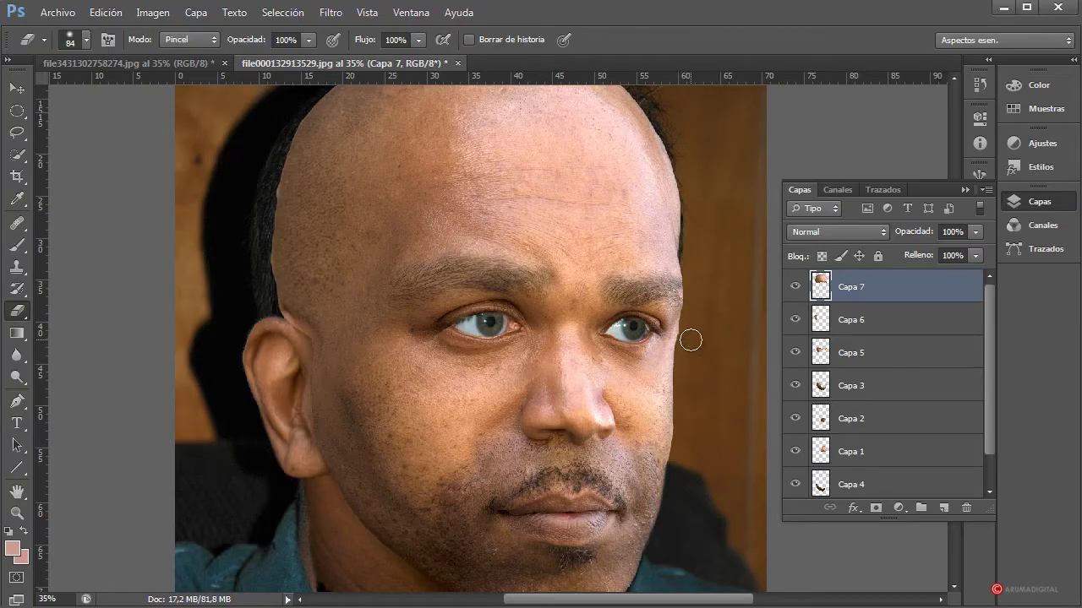
- Move the bald-head layer Capa 7 below the layer Capa 6 in the stacking order
{"action": "scroll", "coordinate": [744, 374], "scroll_direction": "up", "scroll_amount": 4}
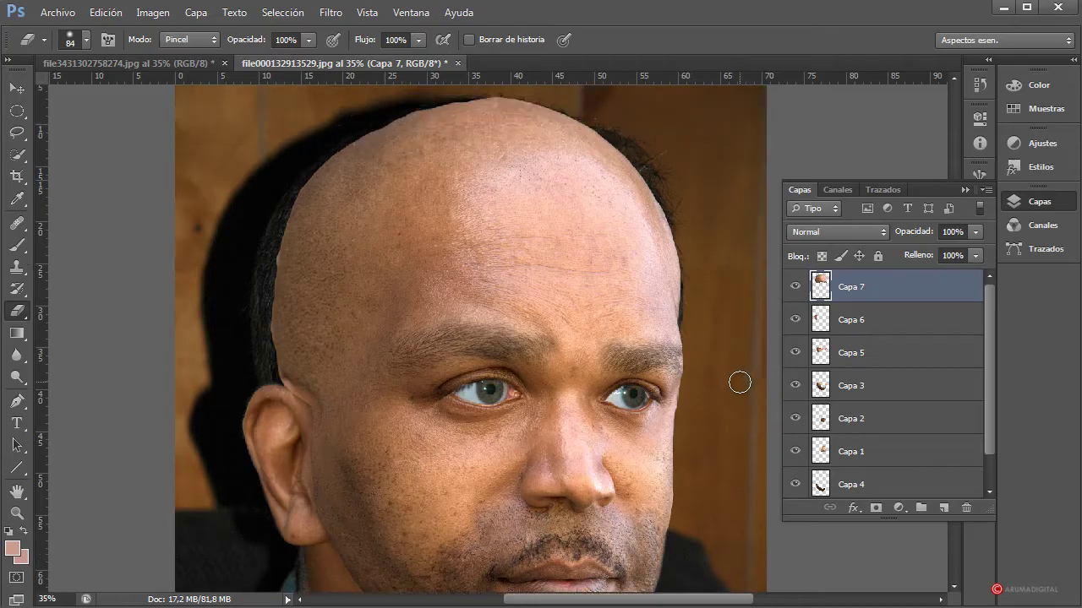
{"action": "scroll", "coordinate": [739, 383], "scroll_direction": "down", "scroll_amount": 4}
{"action": "left_click_drag", "start_coordinate": [874, 288], "coordinate": [876, 323]}
{"action": "scroll", "coordinate": [508, 384], "scroll_direction": "up", "scroll_amount": 3}
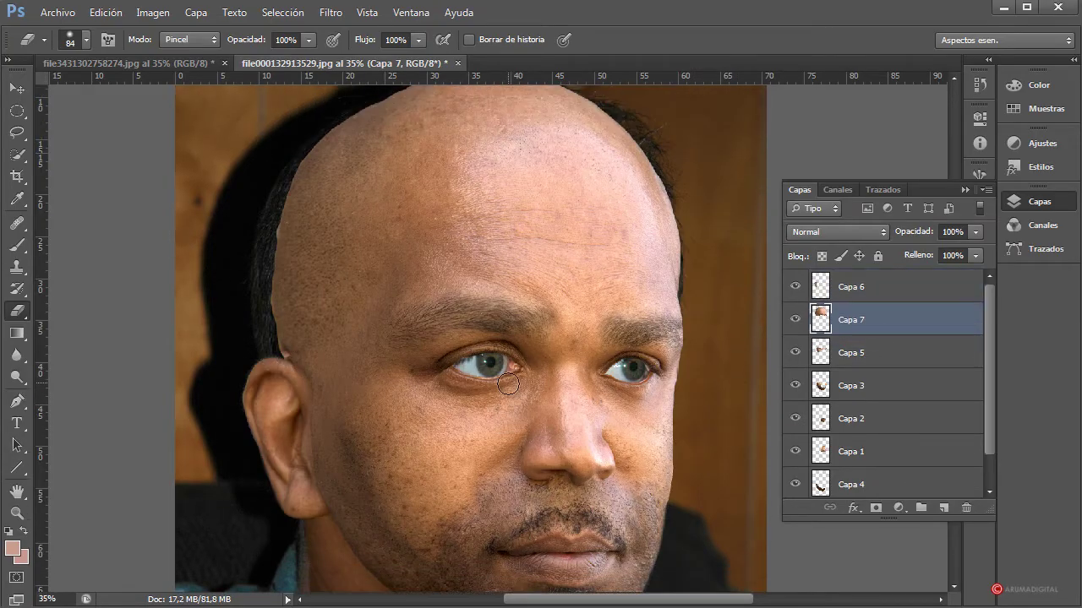
{"action": "scroll", "coordinate": [510, 393], "scroll_direction": "down", "scroll_amount": 4}
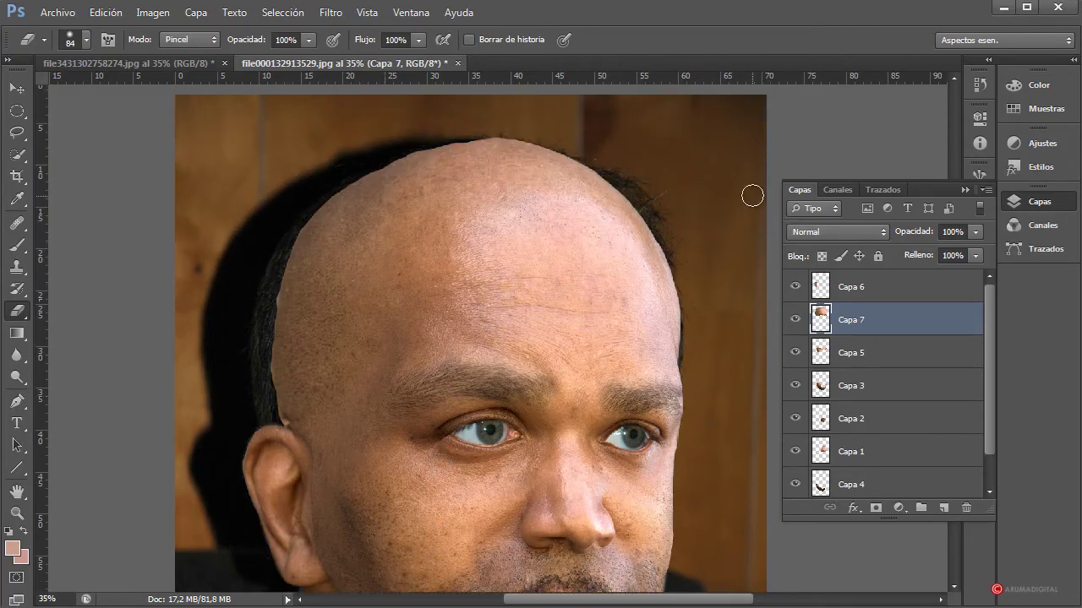
- Open the Liquify filter on Capa 7 and enlarge its brush size to 874
{"action": "left_click", "coordinate": [330, 12]}
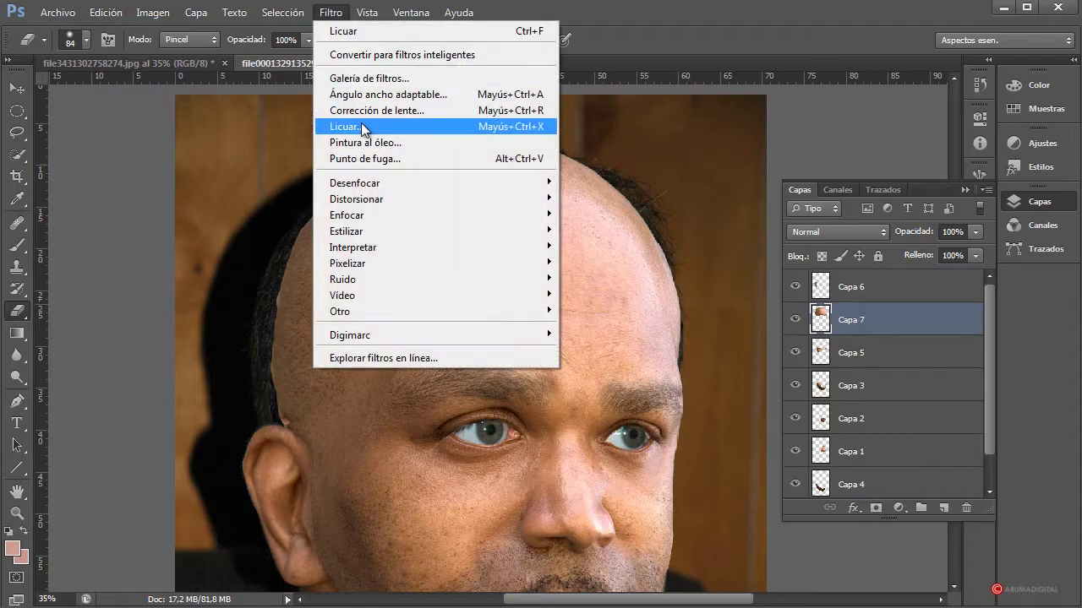
{"action": "left_click", "coordinate": [364, 128]}
{"action": "left_click", "coordinate": [466, 340]}
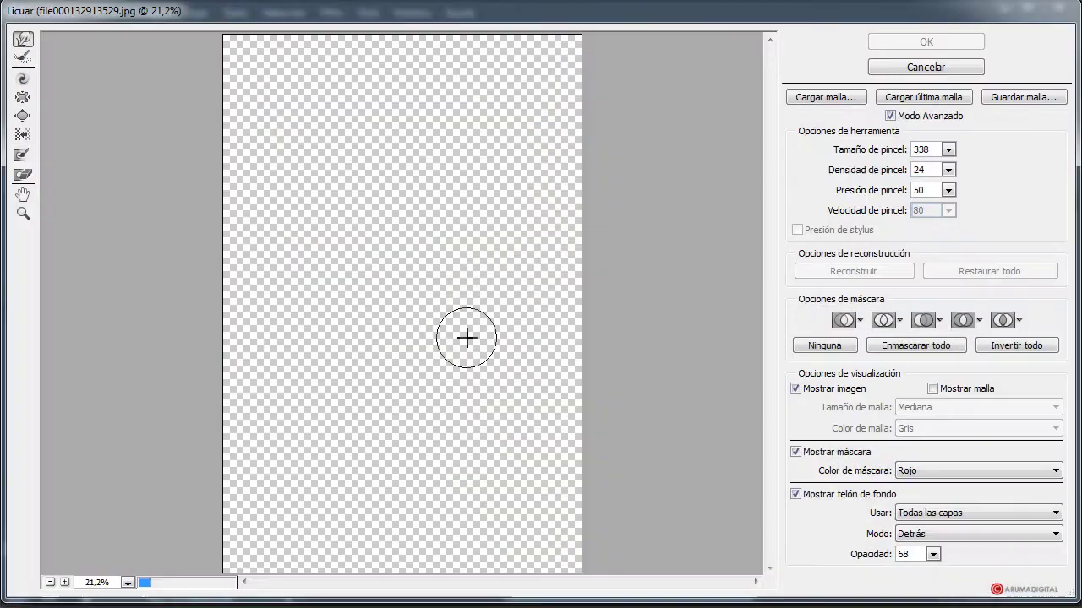
{"action": "left_click", "coordinate": [103, 583]}
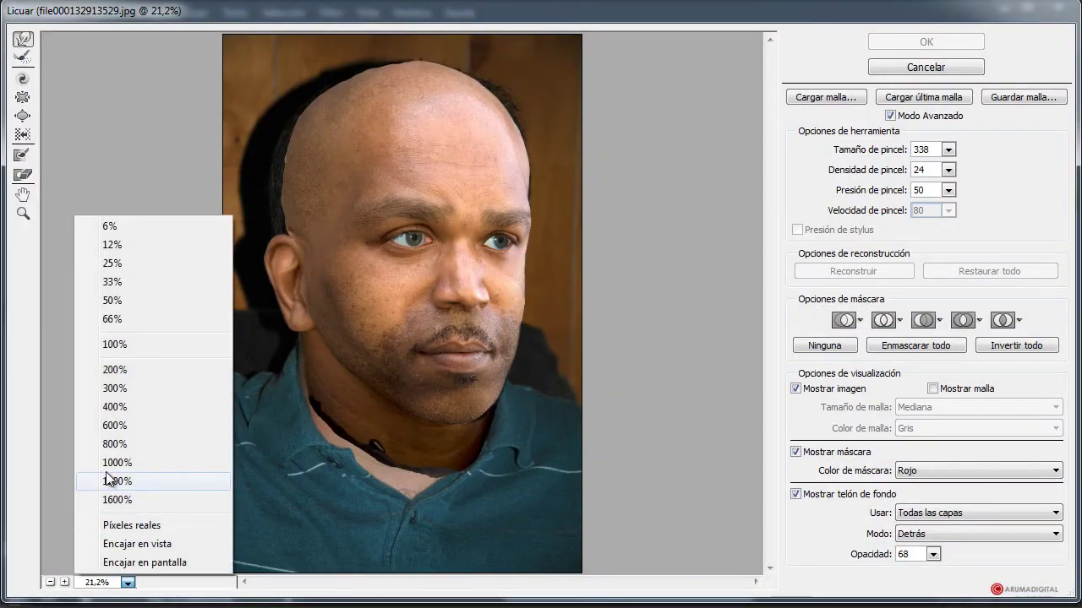
{"action": "left_click", "coordinate": [117, 302]}
{"action": "scroll", "coordinate": [430, 312], "scroll_direction": "up", "scroll_amount": 5}
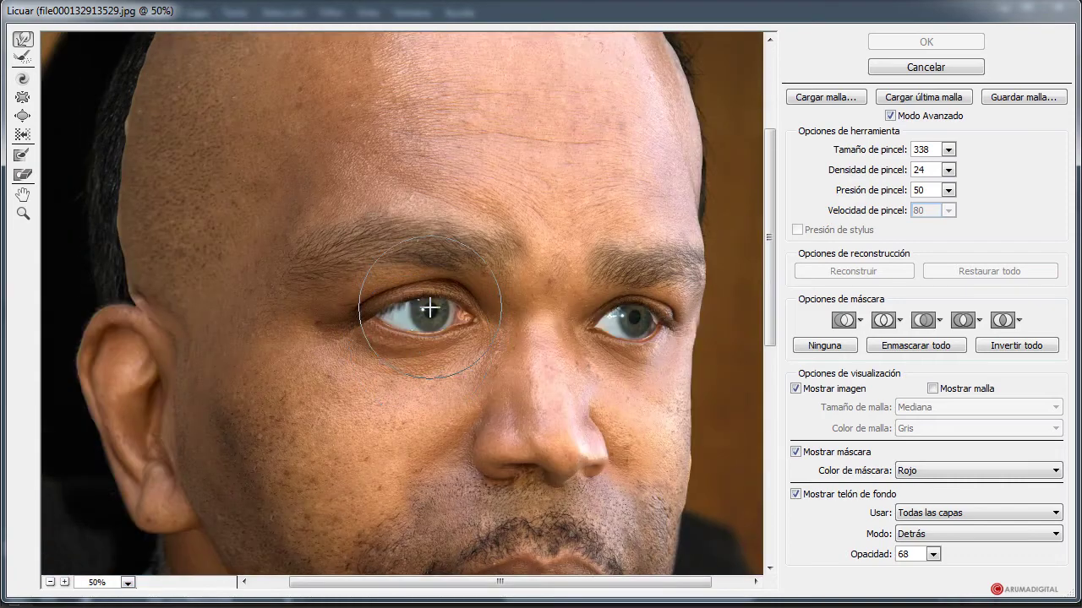
{"action": "scroll", "coordinate": [424, 333], "scroll_direction": "up", "scroll_amount": 1}
{"action": "key", "text": "bracketright"}
{"action": "key", "text": "bracketright"}
{"action": "key", "text": "bracketright"}
{"action": "key", "text": "bracketright"}
{"action": "key", "text": "bracketright"}
{"action": "key", "text": "bracketright"}
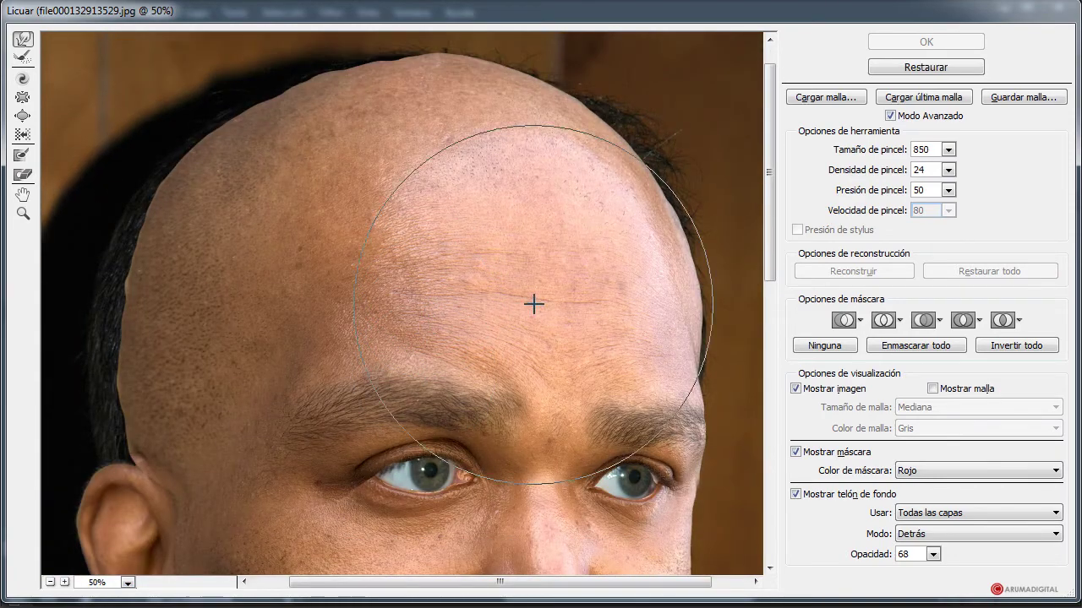
{"action": "left_click", "coordinate": [127, 582]}
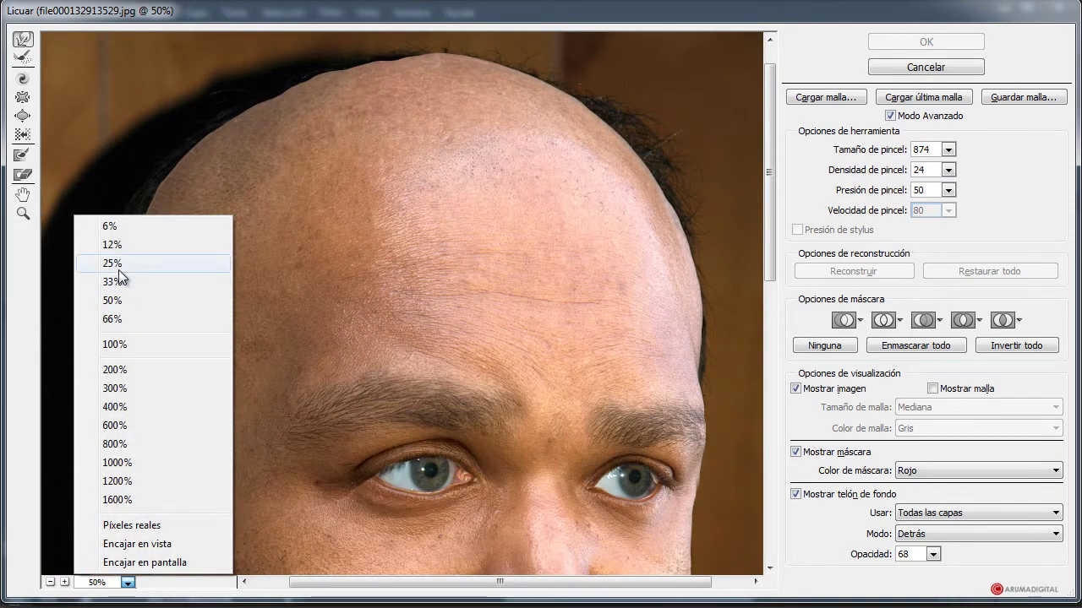
{"action": "left_click", "coordinate": [111, 263]}
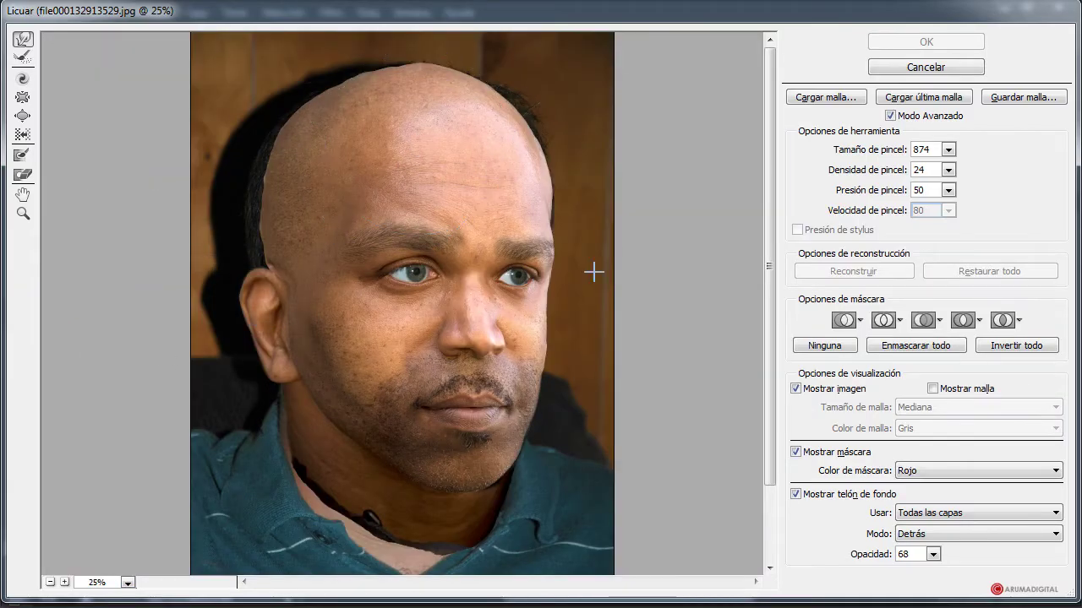
- Set the Liquify backdrop to use only the Fondo layer, so the head patch shows over the original portrait
{"action": "left_click", "coordinate": [938, 515]}
{"action": "left_click", "coordinate": [921, 599]}
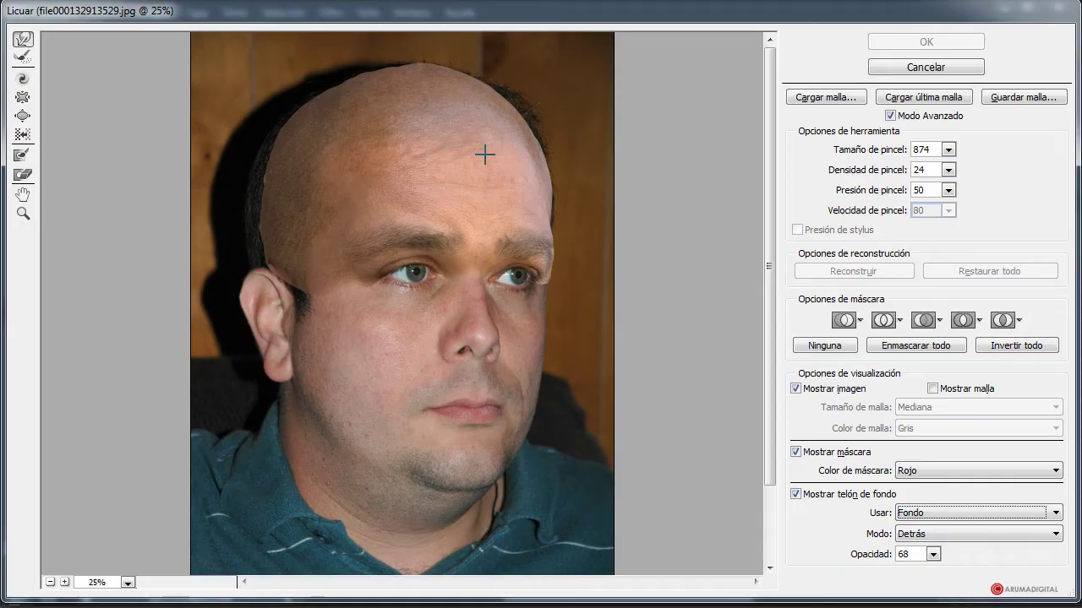
{"action": "key", "text": "Up"}
{"action": "key", "text": "Down"}
{"action": "key", "text": "Up"}
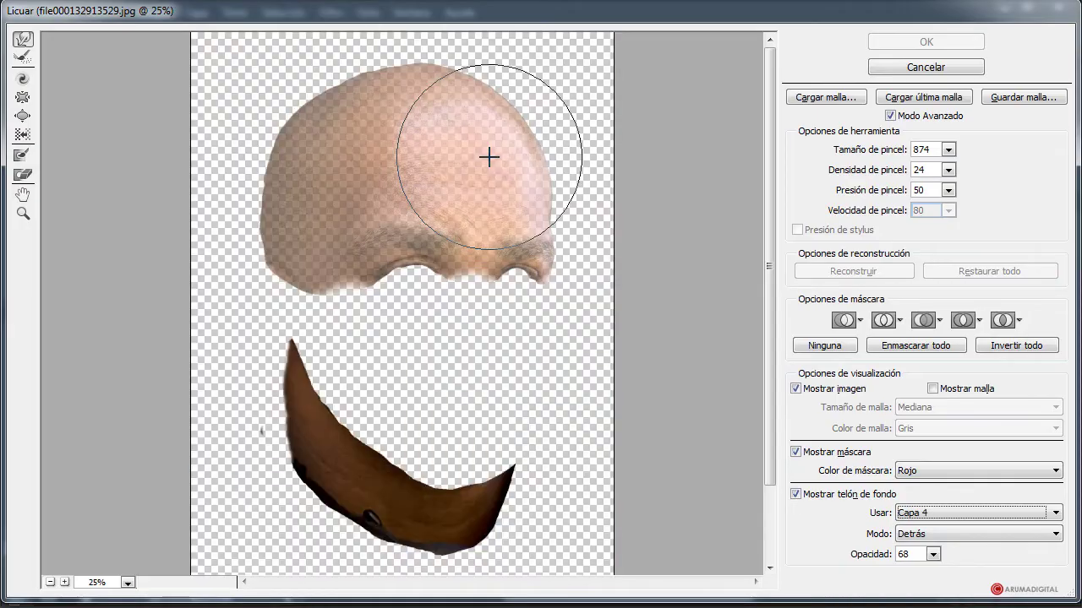
{"action": "left_click", "coordinate": [927, 517]}
{"action": "left_click", "coordinate": [923, 537]}
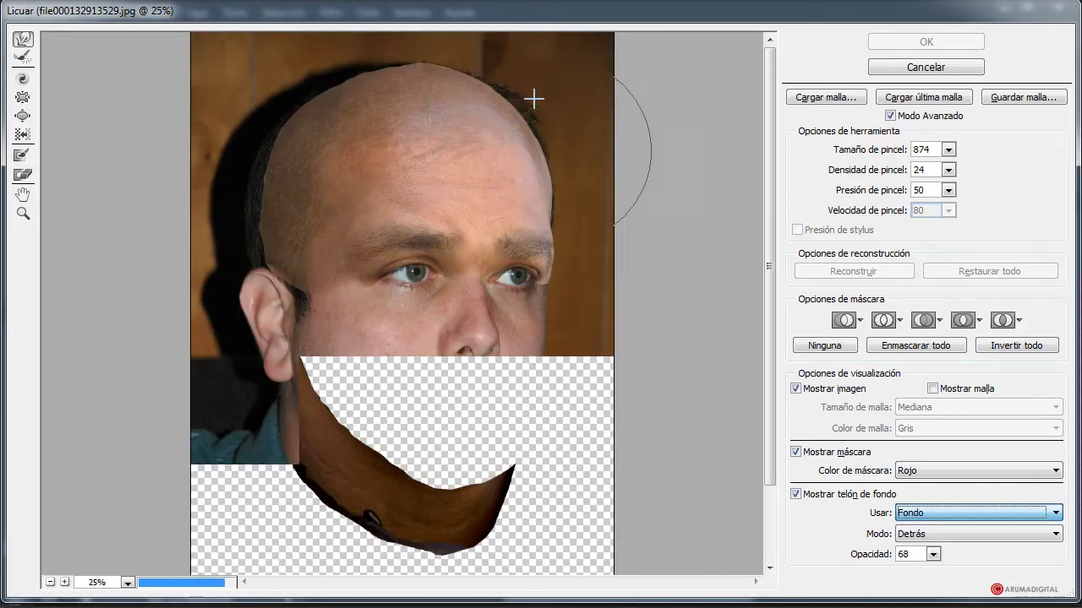
- Push the head patch outward over the hair on the forehead's far side, and adjust the brow area with a brush size of 298
{"action": "left_click_drag", "start_coordinate": [509, 102], "coordinate": [546, 135]}
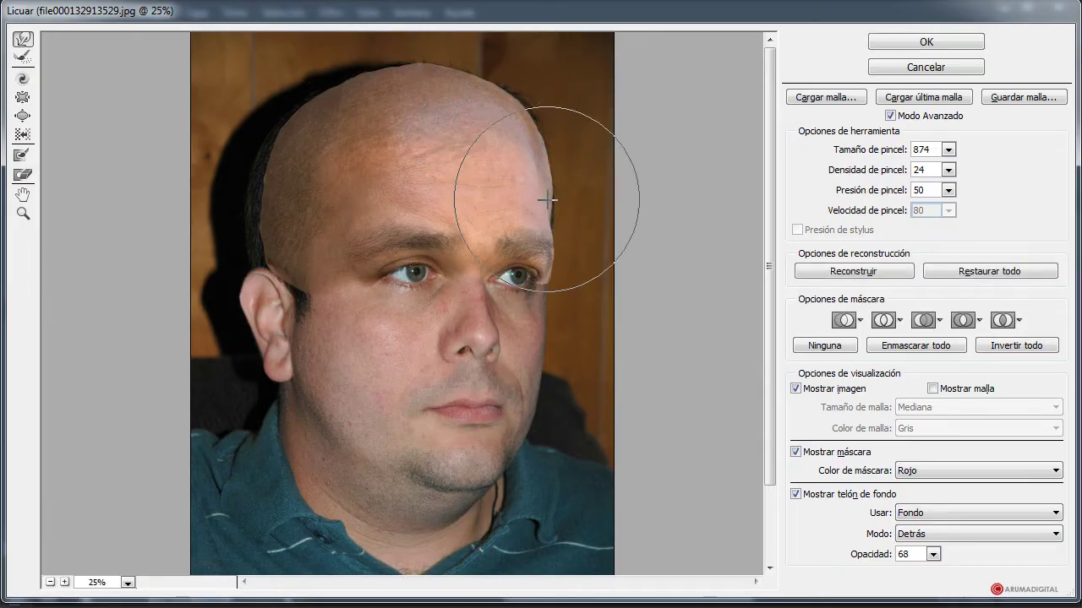
{"action": "key", "text": "bracketleft"}
{"action": "key", "text": "bracketleft"}
{"action": "key", "text": "bracketleft"}
{"action": "key", "text": "bracketleft"}
{"action": "key", "text": "bracketleft"}
{"action": "key", "text": "bracketleft"}
{"action": "key", "text": "bracketleft"}
{"action": "key", "text": "bracketleft"}
{"action": "key", "text": "bracketleft"}
{"action": "key", "text": "bracketleft"}
{"action": "key", "text": "bracketleft"}
{"action": "key", "text": "bracketleft"}
{"action": "left_click_drag", "start_coordinate": [516, 213], "coordinate": [495, 210]}
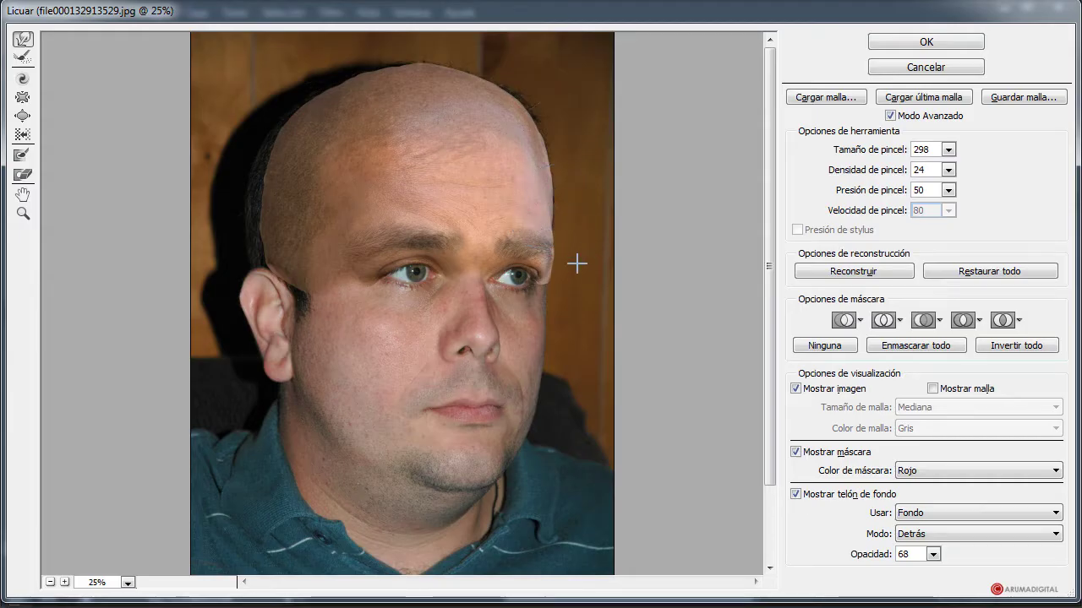
- Enlarge the Liquify brush to 882 and pull the back of the skull outward above the ear to cover the hair
{"action": "key", "text": "bracketright"}
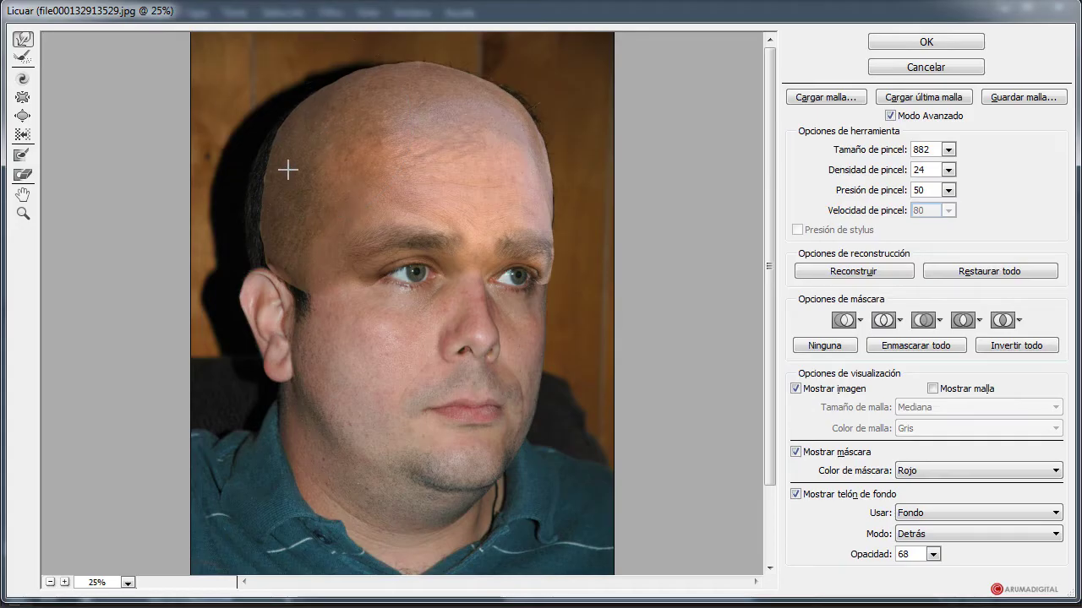
{"action": "left_click_drag", "start_coordinate": [270, 156], "coordinate": [267, 158]}
{"action": "mouse_move", "coordinate": [268, 202]}
{"action": "left_mouse_down"}
{"action": "mouse_move", "coordinate": [256, 207]}
{"action": "mouse_move", "coordinate": [248, 273]}
{"action": "left_mouse_up"}
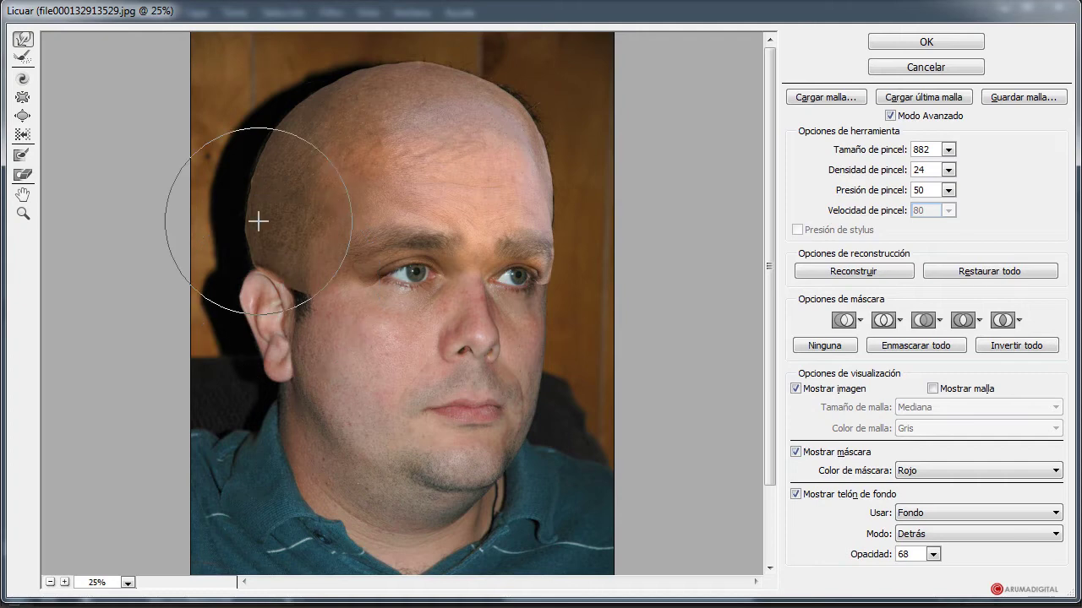
{"action": "left_click_drag", "start_coordinate": [258, 220], "coordinate": [266, 220]}
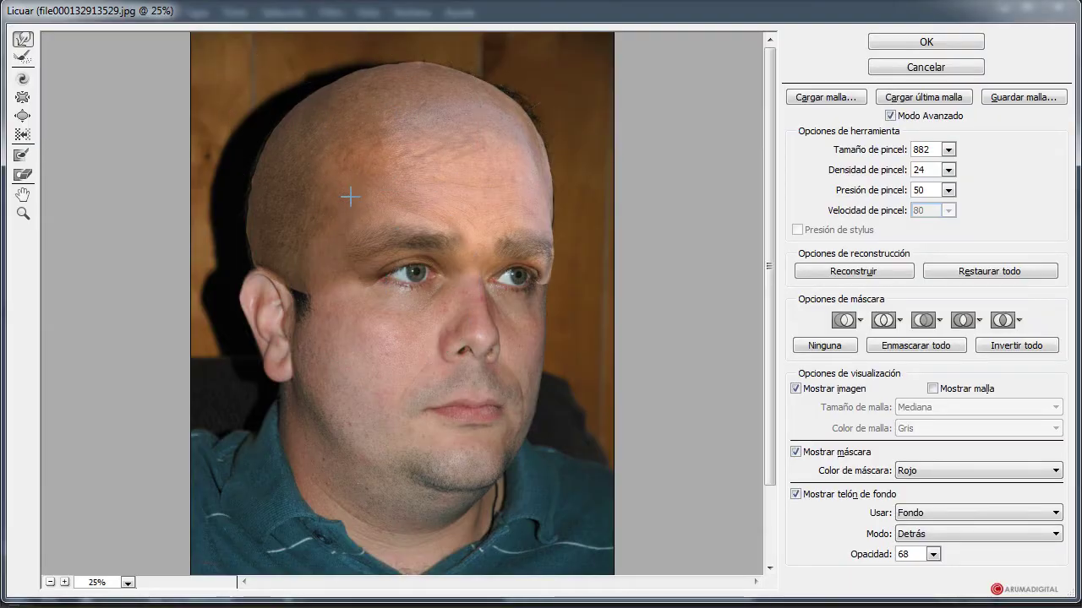
- Reduce the Liquify brush to 110 for fine work, smooth the skull outline over the remaining hair, and apply the filter
{"action": "left_click", "coordinate": [127, 582]}
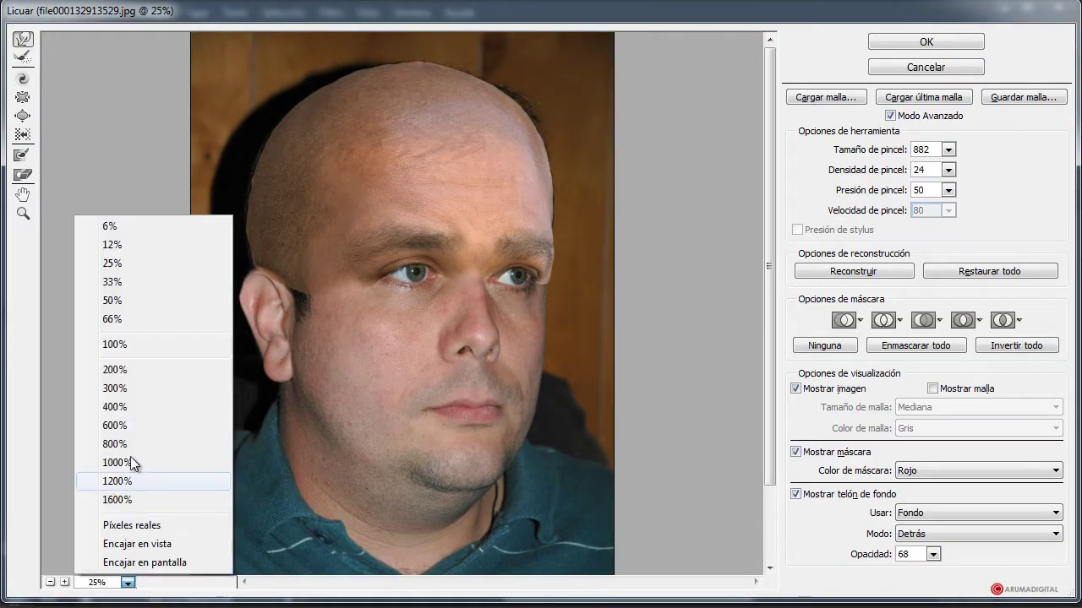
{"action": "left_click", "coordinate": [145, 300]}
{"action": "scroll", "coordinate": [423, 207], "scroll_direction": "up", "scroll_amount": 1}
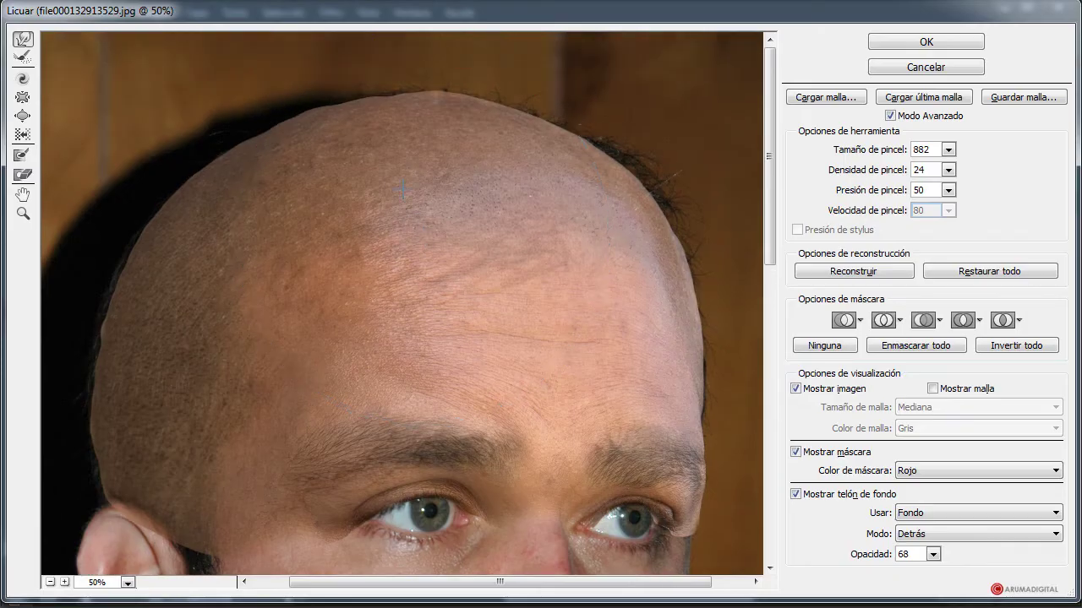
{"action": "key", "text": "bracketleft"}
{"action": "key", "text": "bracketleft"}
{"action": "key", "text": "bracketleft"}
{"action": "key", "text": "bracketleft"}
{"action": "key", "text": "bracketleft"}
{"action": "key", "text": "bracketleft"}
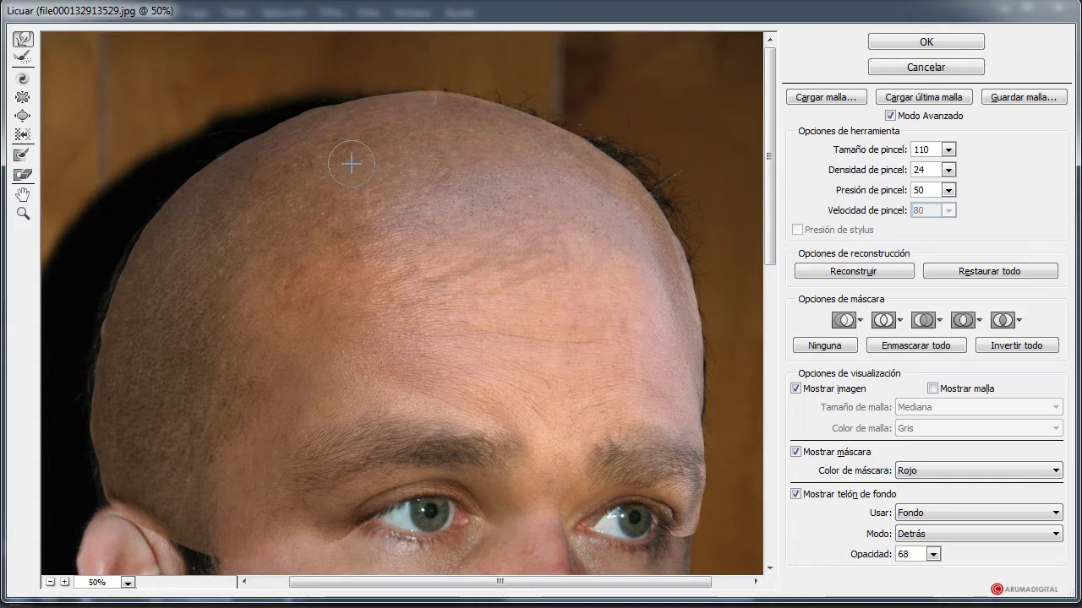
{"action": "key", "text": "]"}
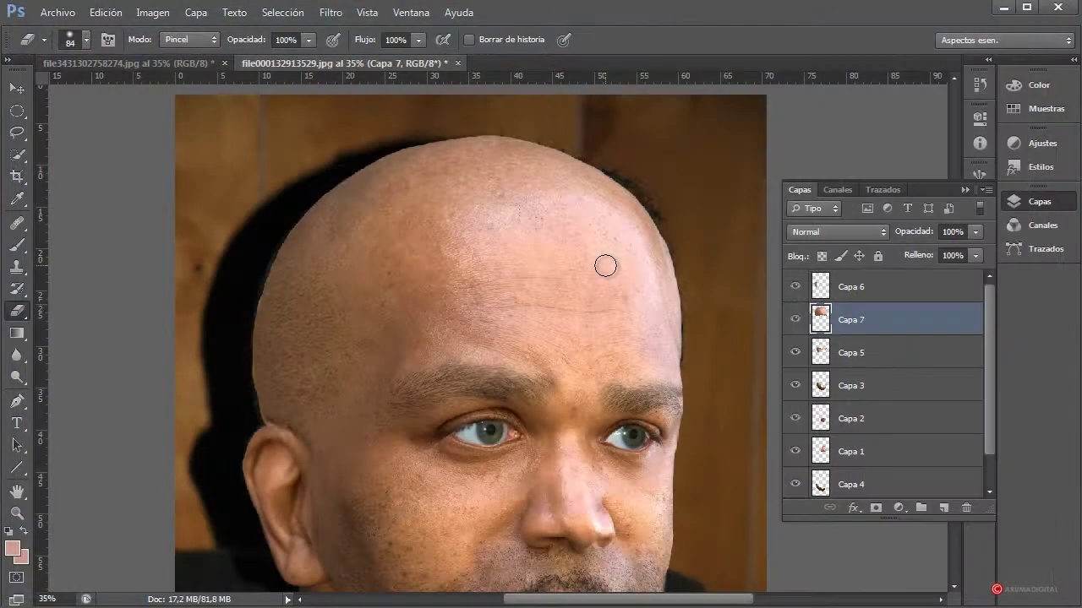
- Inspect the blended portrait from the crown down to the neck and shirt collar
{"action": "scroll", "coordinate": [617, 355], "scroll_direction": "down", "scroll_amount": 3}
{"action": "scroll", "coordinate": [628, 422], "scroll_direction": "up", "scroll_amount": 2}
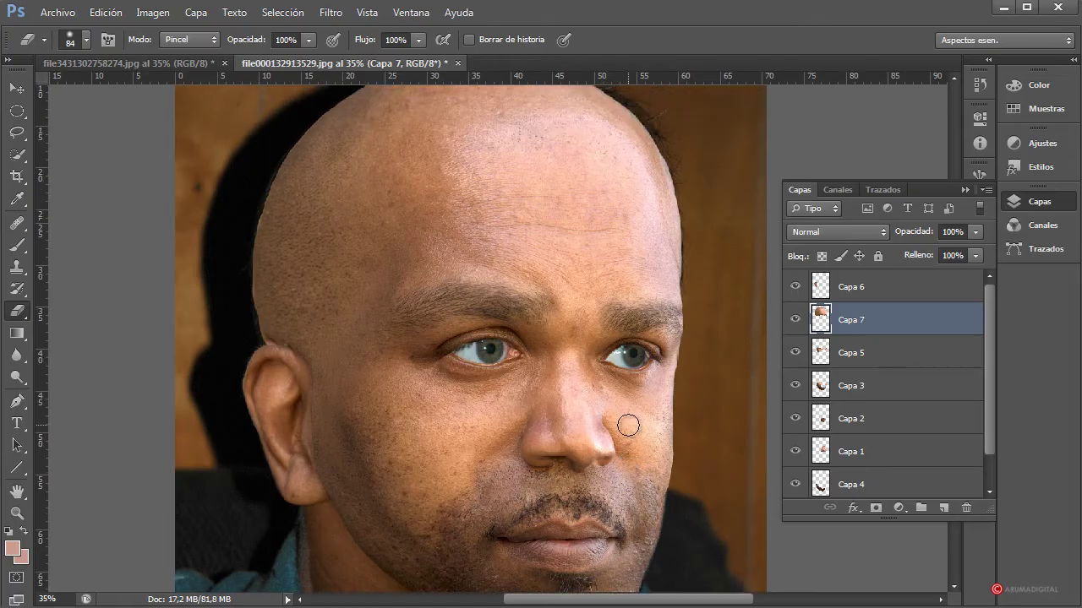
{"action": "scroll", "coordinate": [496, 311], "scroll_direction": "up", "scroll_amount": 4}
{"action": "scroll", "coordinate": [451, 315], "scroll_direction": "down", "scroll_amount": 3}
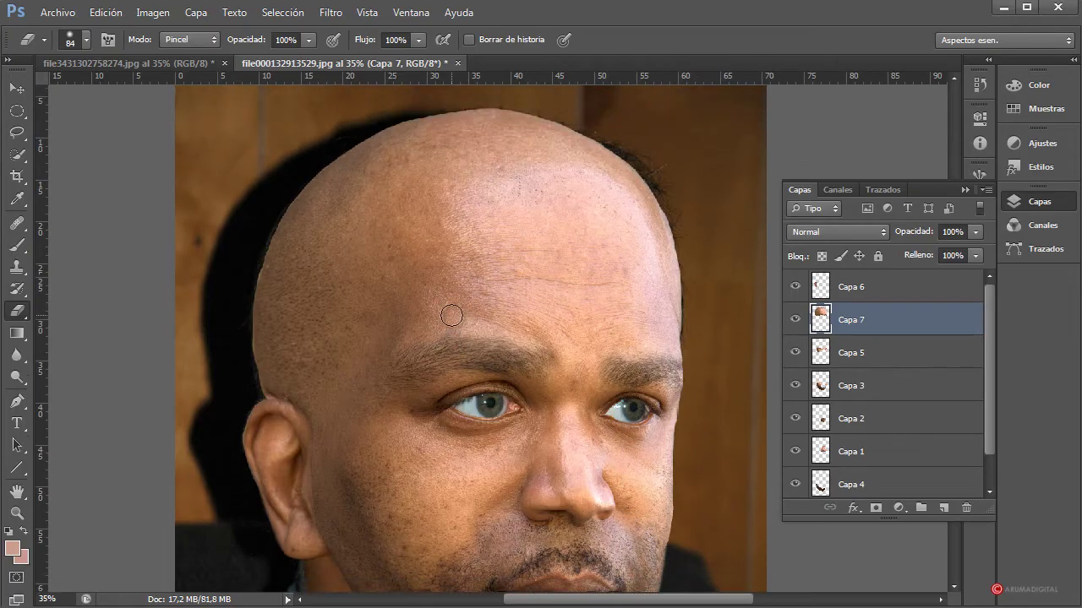
{"action": "scroll", "coordinate": [559, 356], "scroll_direction": "down", "scroll_amount": 2}
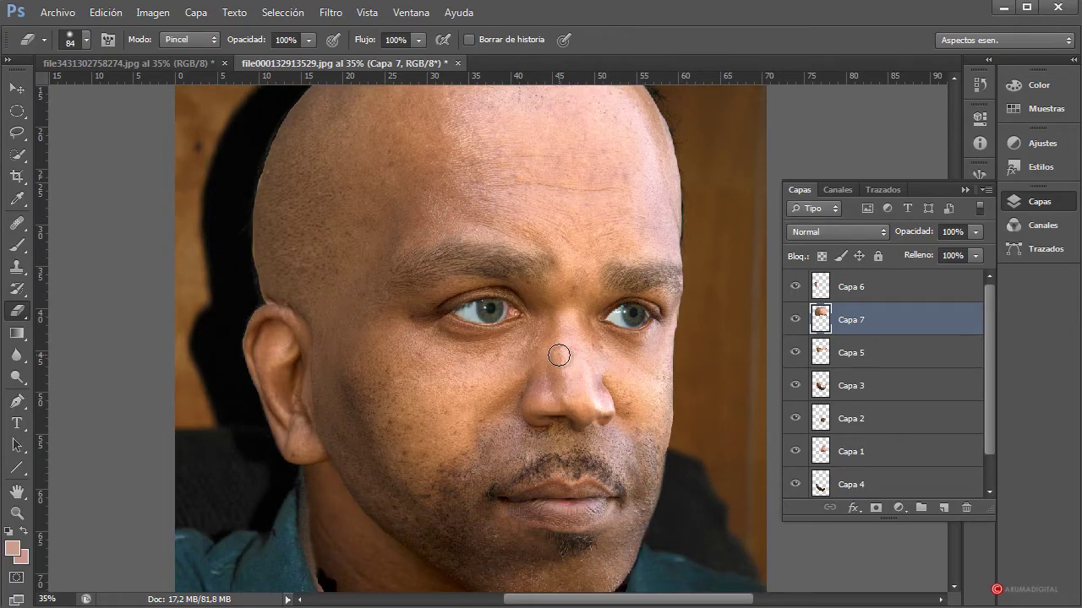
{"action": "scroll", "coordinate": [558, 355], "scroll_direction": "down", "scroll_amount": 5}
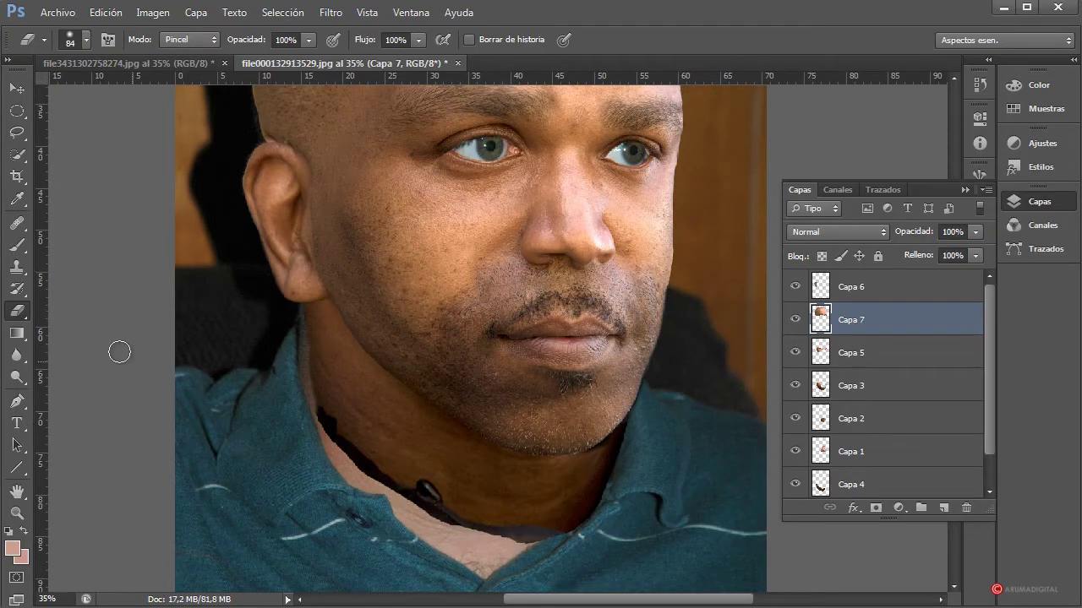
- Activate the Clone Stamp tool and select all the patch layers from Capa 6 through Capa 4, leaving out Fondo
{"action": "key", "text": "s"}
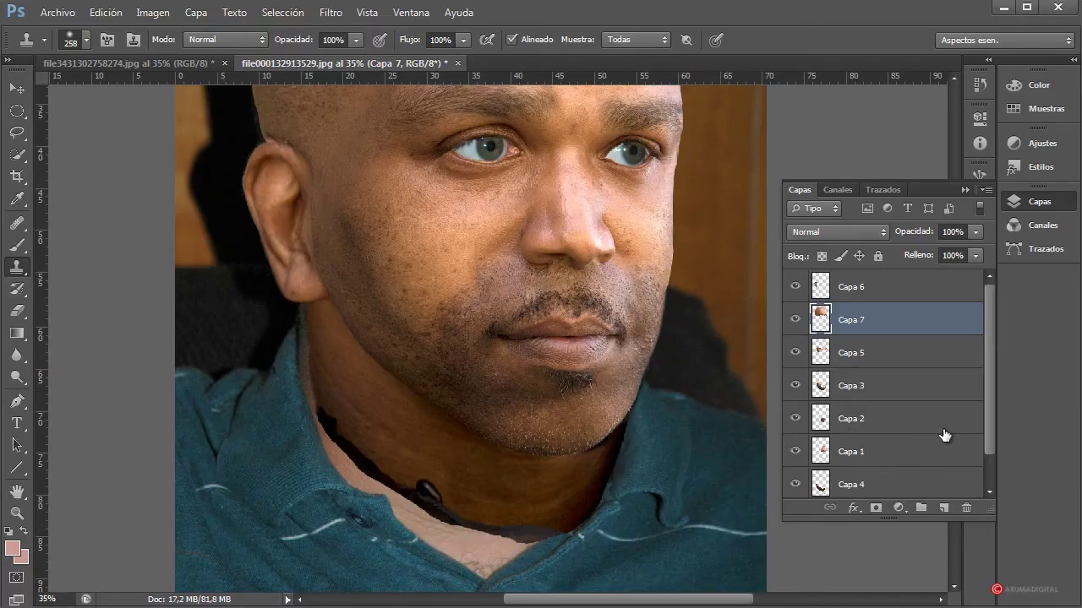
{"action": "scroll", "coordinate": [620, 359], "scroll_direction": "up", "scroll_amount": 4}
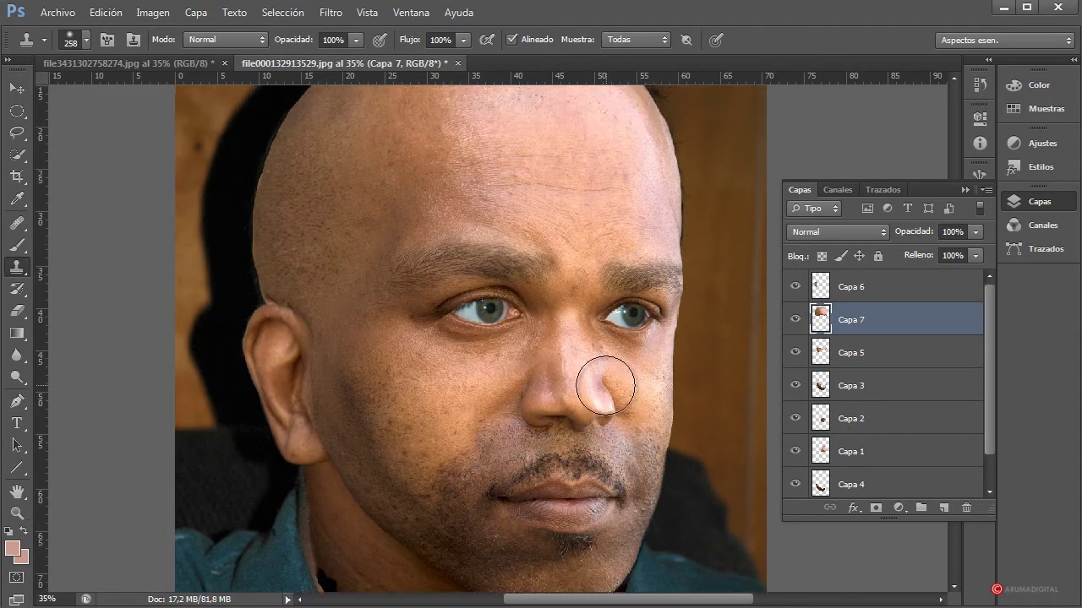
{"action": "scroll", "coordinate": [604, 381], "scroll_direction": "down", "scroll_amount": 2}
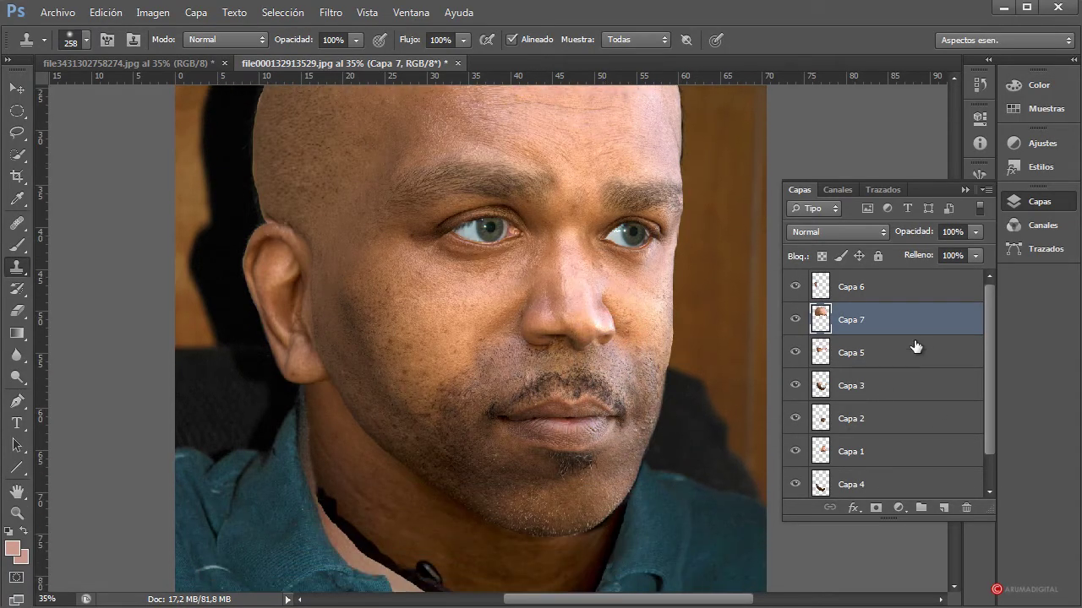
{"action": "left_click", "coordinate": [903, 297]}
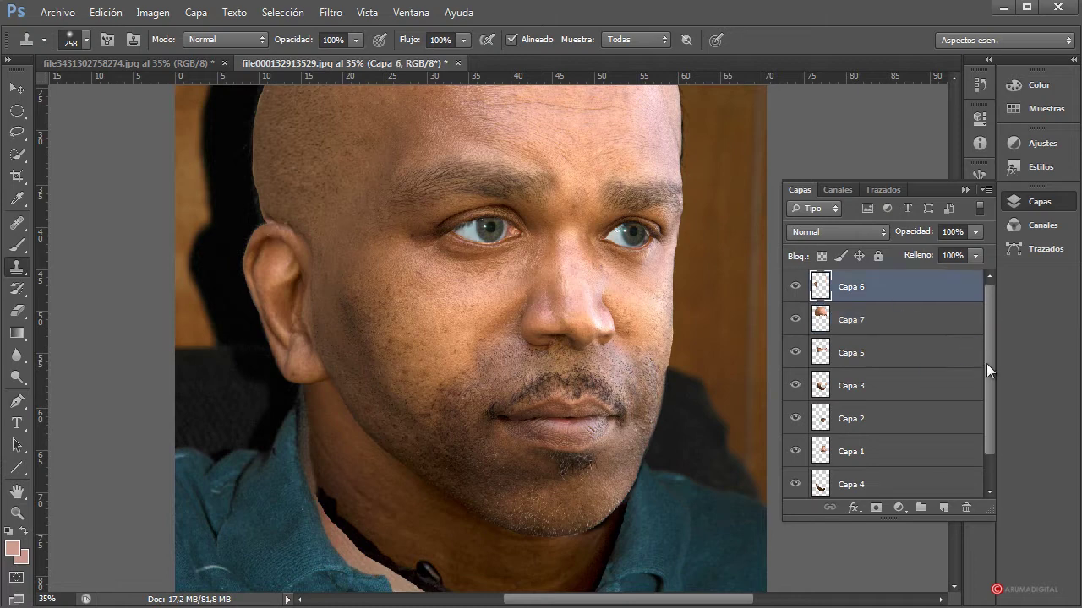
{"action": "scroll", "coordinate": [986, 364], "scroll_direction": "down", "scroll_amount": 1}
{"action": "left_click", "coordinate": [892, 456], "text": "shift"}
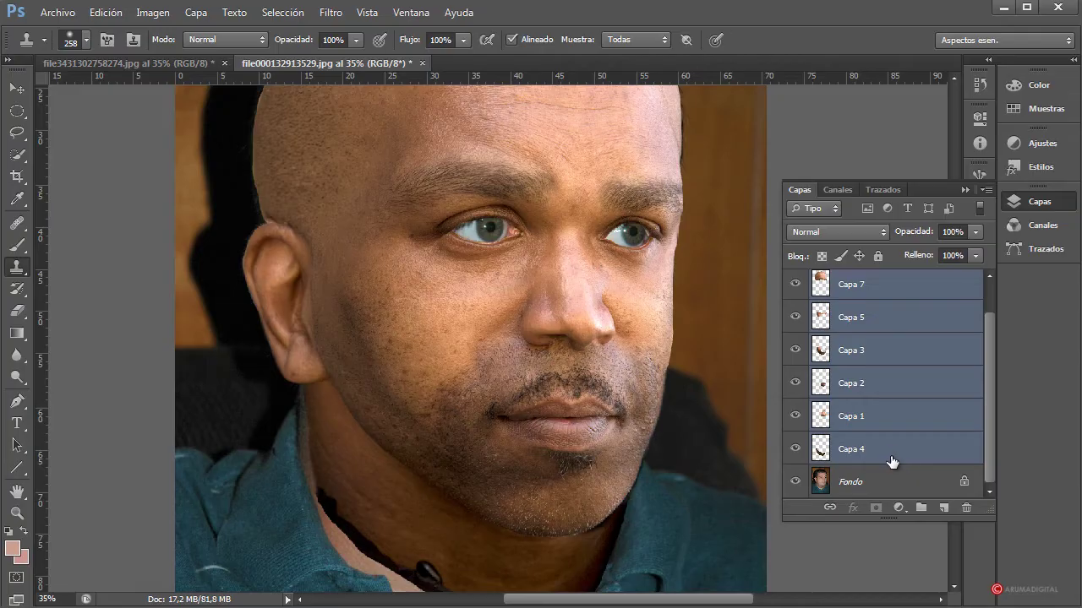
{"action": "scroll", "coordinate": [889, 382], "scroll_direction": "up", "scroll_amount": 1}
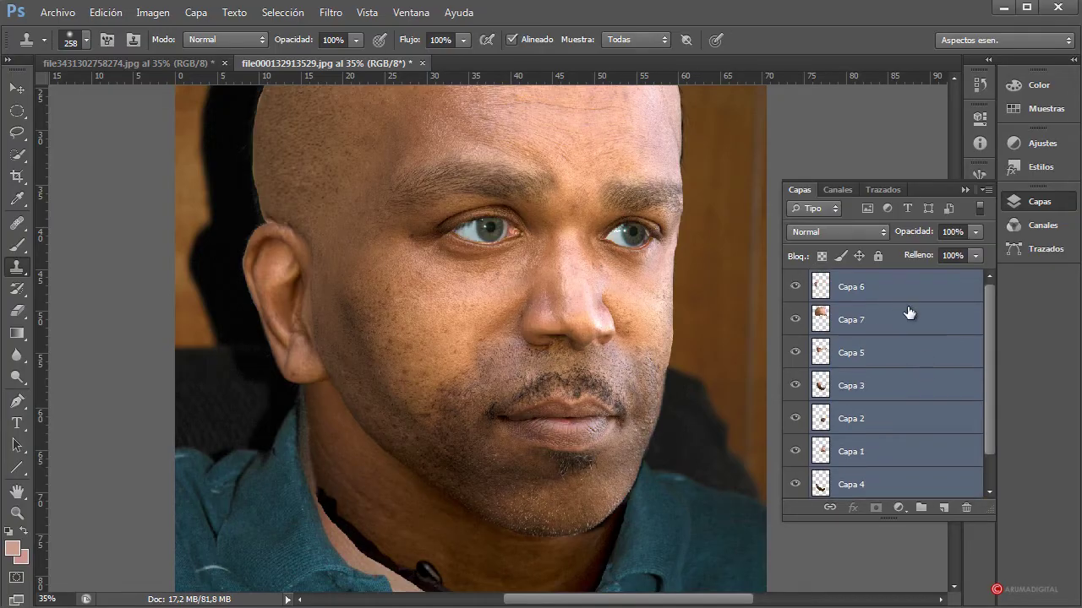
- Duplicate the selected patch layers Capa 6 through Capa 4 and merge the copies into a single layer
{"action": "left_click_drag", "start_coordinate": [893, 294], "coordinate": [944, 509]}
{"action": "left_click_drag", "start_coordinate": [986, 332], "coordinate": [1006, 315]}
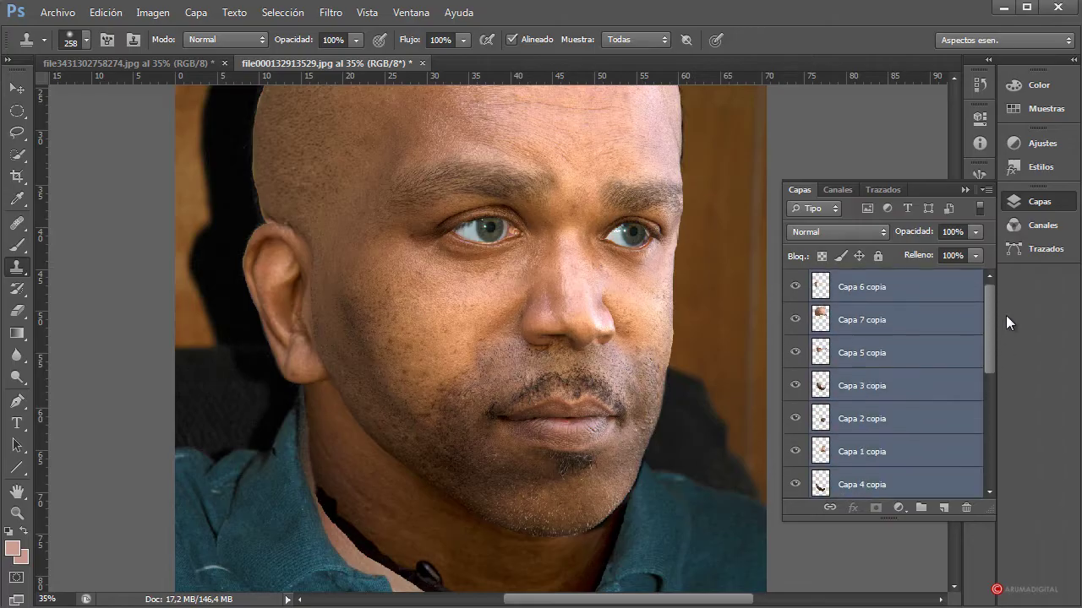
{"action": "right_click", "coordinate": [887, 286]}
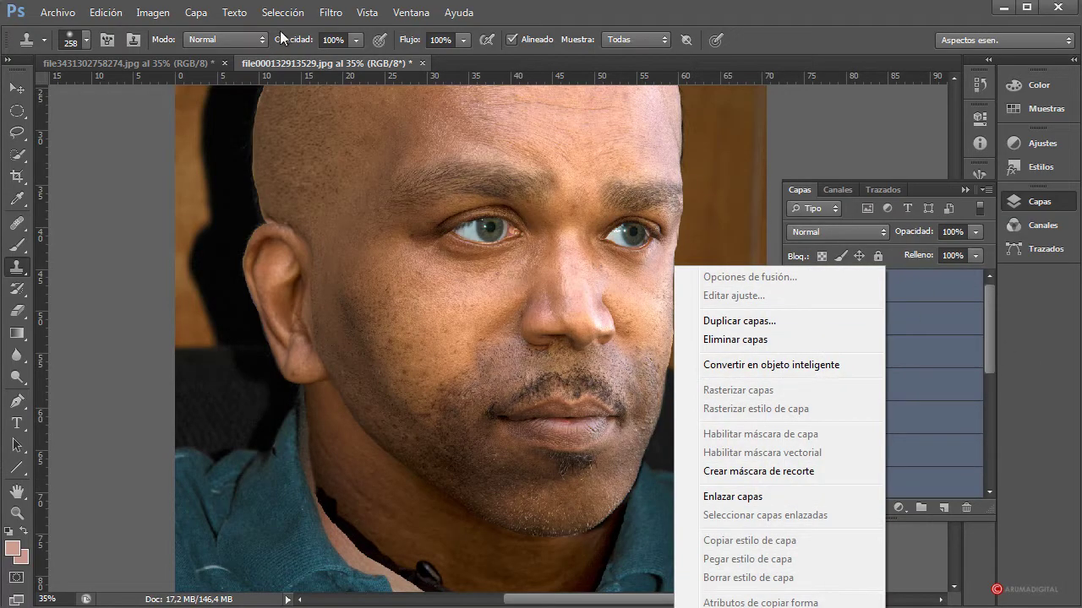
{"action": "left_click", "coordinate": [207, 20]}
{"action": "left_click", "coordinate": [208, 22]}
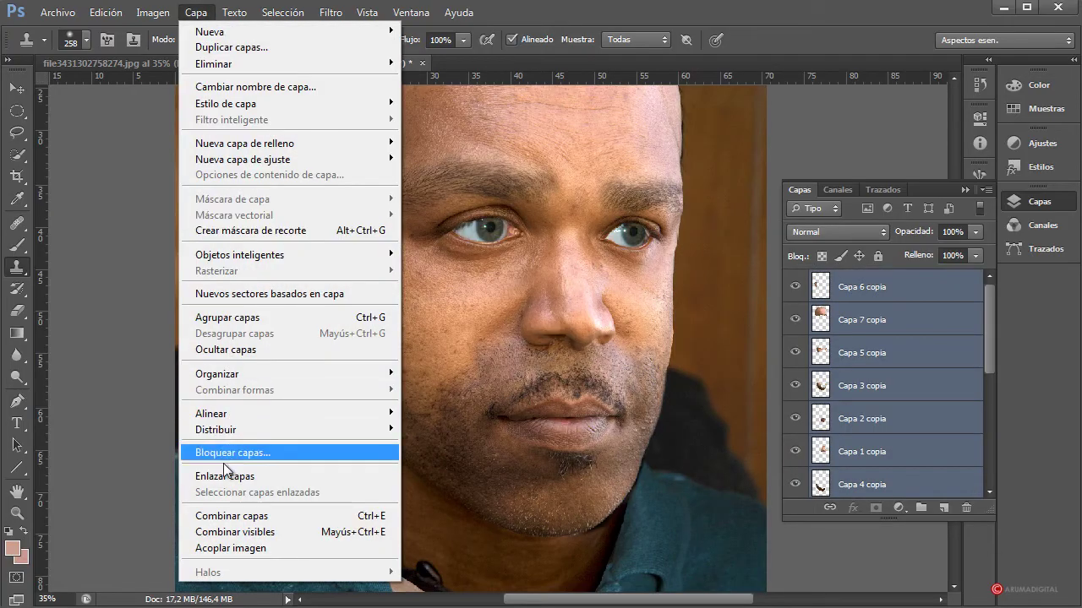
{"action": "left_click", "coordinate": [240, 518]}
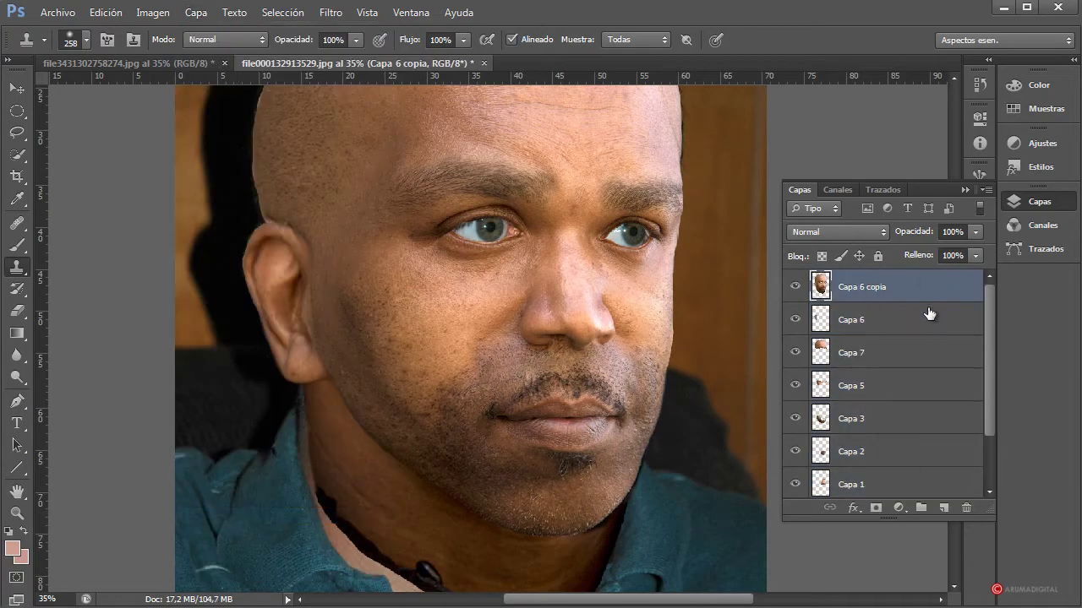
- Group the original patch layers, hide the group, and make the merged layer Capa 6 copia active
{"action": "left_click", "coordinate": [903, 324]}
{"action": "scroll", "coordinate": [911, 397], "scroll_direction": "down", "scroll_amount": 2}
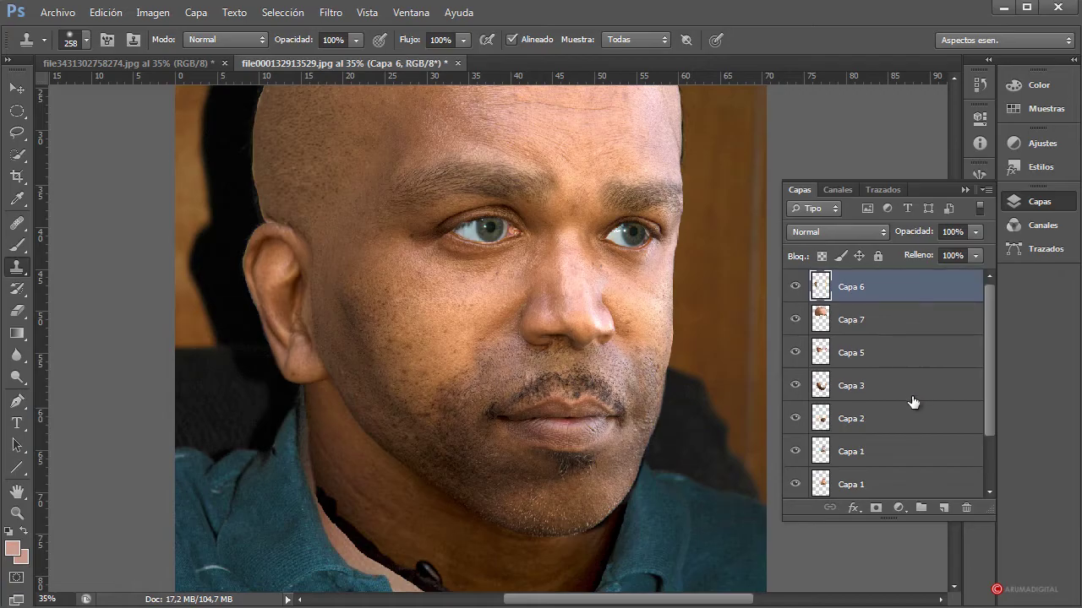
{"action": "left_click", "coordinate": [901, 447], "text": "shift"}
{"action": "left_click_drag", "start_coordinate": [901, 448], "coordinate": [924, 507]}
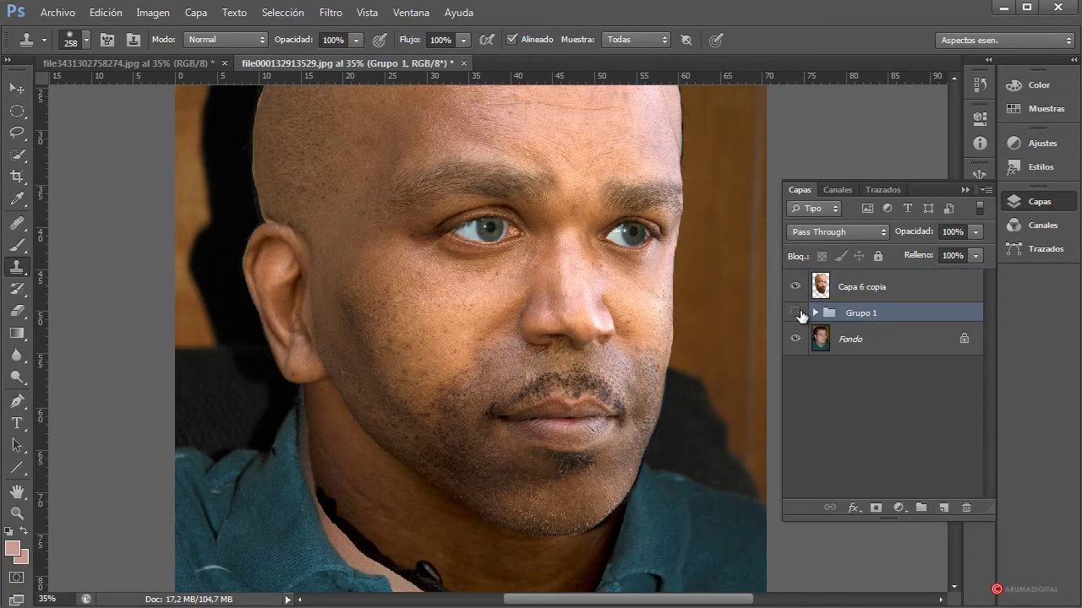
{"action": "left_click", "coordinate": [795, 313]}
{"action": "left_click", "coordinate": [875, 287]}
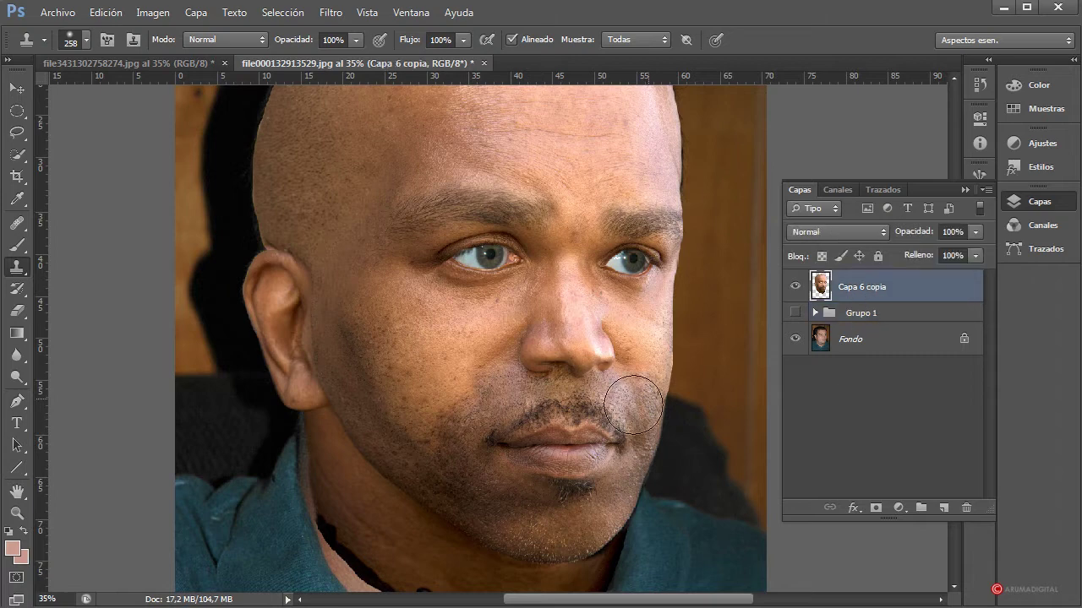
- Examine the merged head from the collar up to the crown for areas that need retouching
{"action": "scroll", "coordinate": [634, 404], "scroll_direction": "down", "scroll_amount": 3}
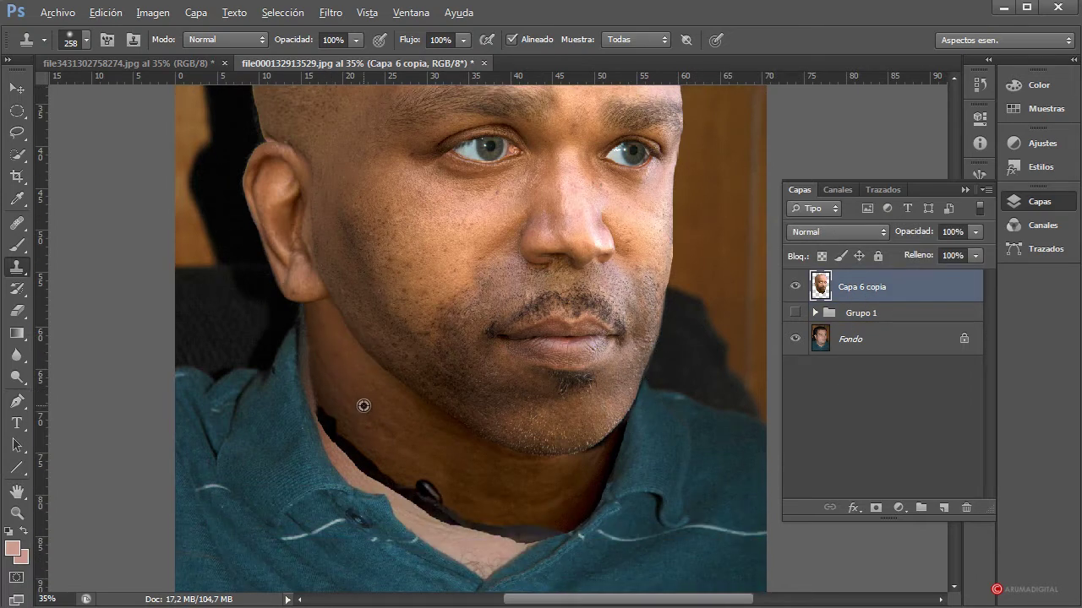
{"action": "scroll", "coordinate": [610, 337], "scroll_direction": "up", "scroll_amount": 1}
{"action": "scroll", "coordinate": [549, 304], "scroll_direction": "up", "scroll_amount": 1}
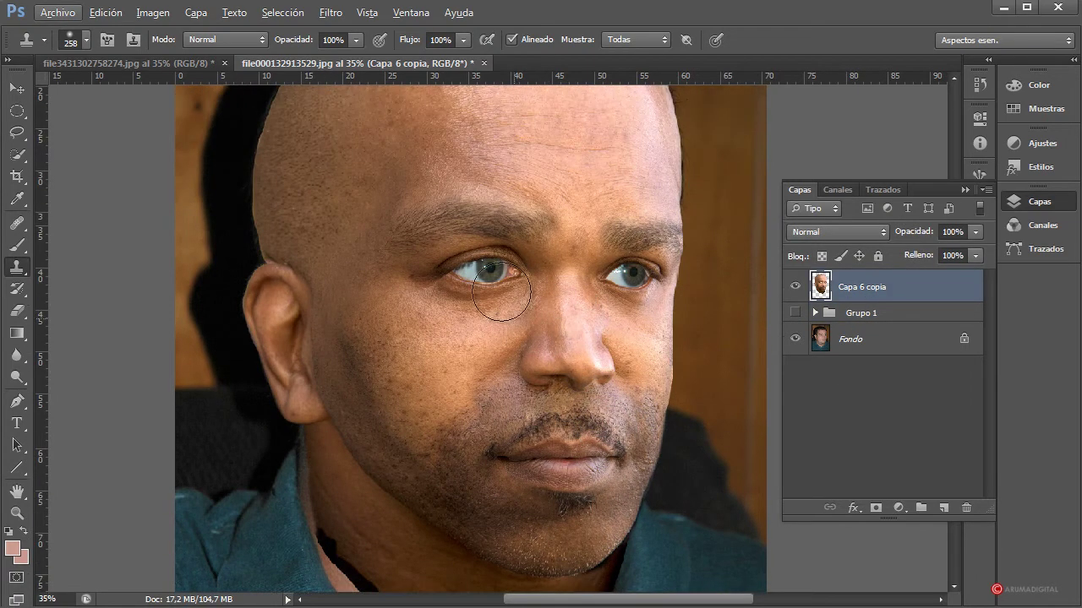
{"action": "scroll", "coordinate": [541, 287], "scroll_direction": "up", "scroll_amount": 1}
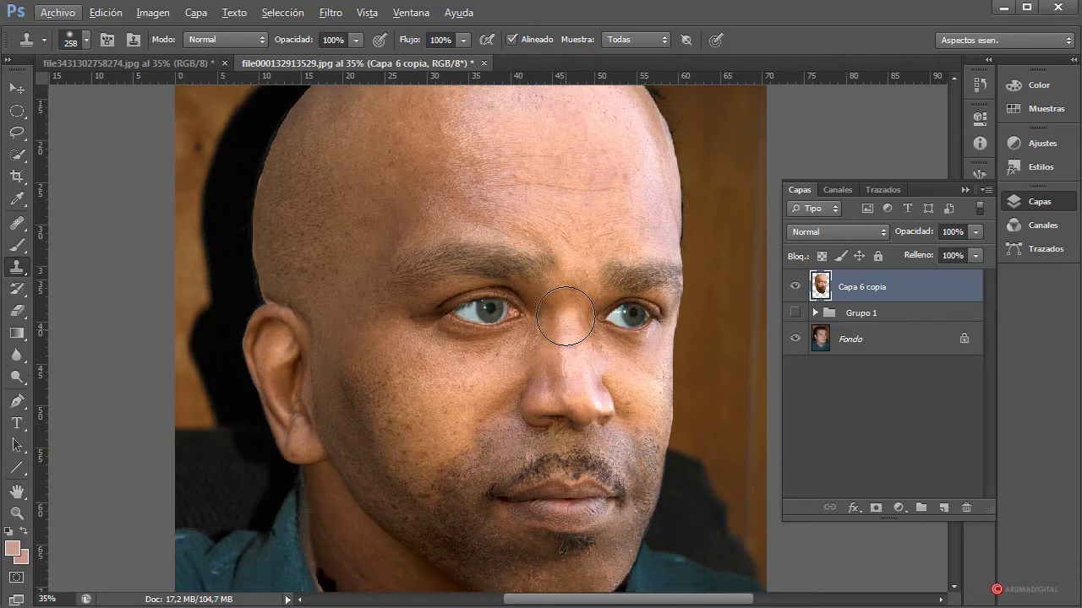
{"action": "scroll", "coordinate": [565, 316], "scroll_direction": "up", "scroll_amount": 1}
{"action": "scroll", "coordinate": [405, 307], "scroll_direction": "down", "scroll_amount": 1}
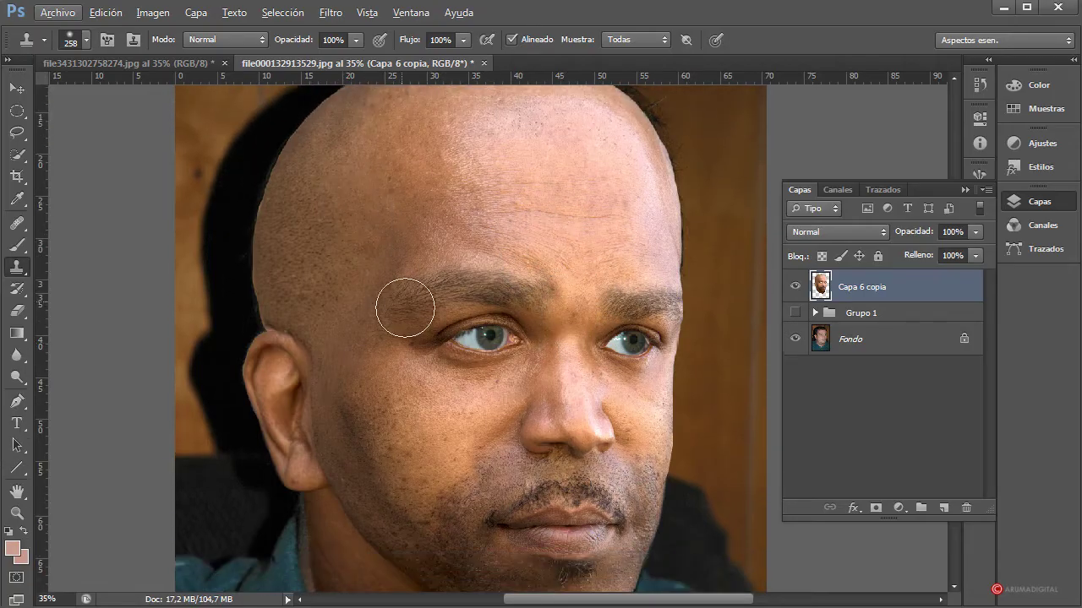
{"action": "scroll", "coordinate": [405, 308], "scroll_direction": "down", "scroll_amount": 2}
{"action": "scroll", "coordinate": [434, 338], "scroll_direction": "down", "scroll_amount": 1}
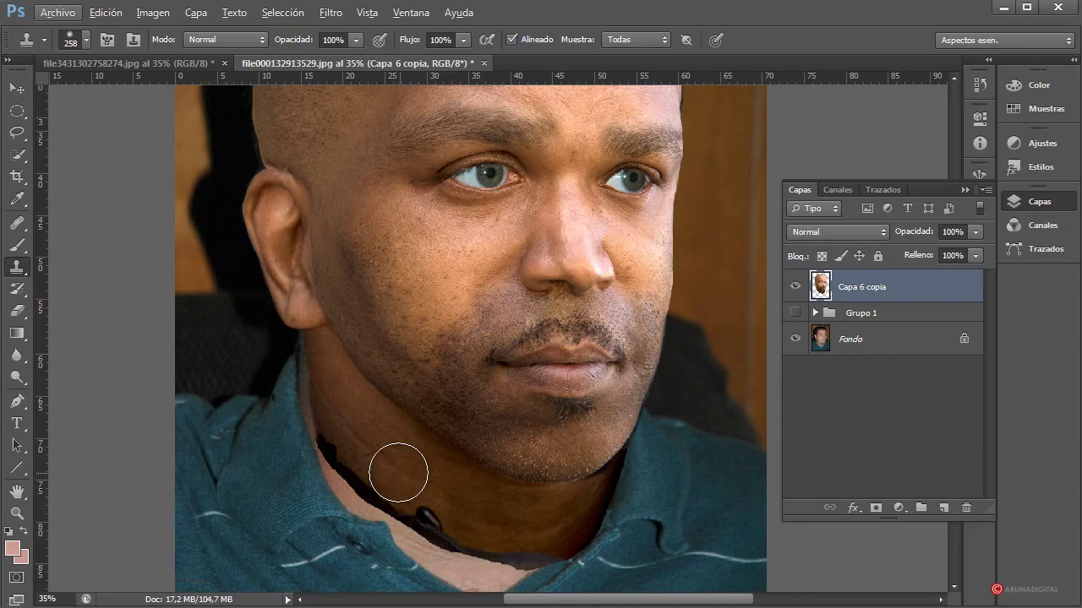
- Reduce the Clone Stamp brush to 149 and clone neck skin over the dark collar edge and pale strip below the ear
{"action": "left_click", "coordinate": [372, 436], "text": "alt"}
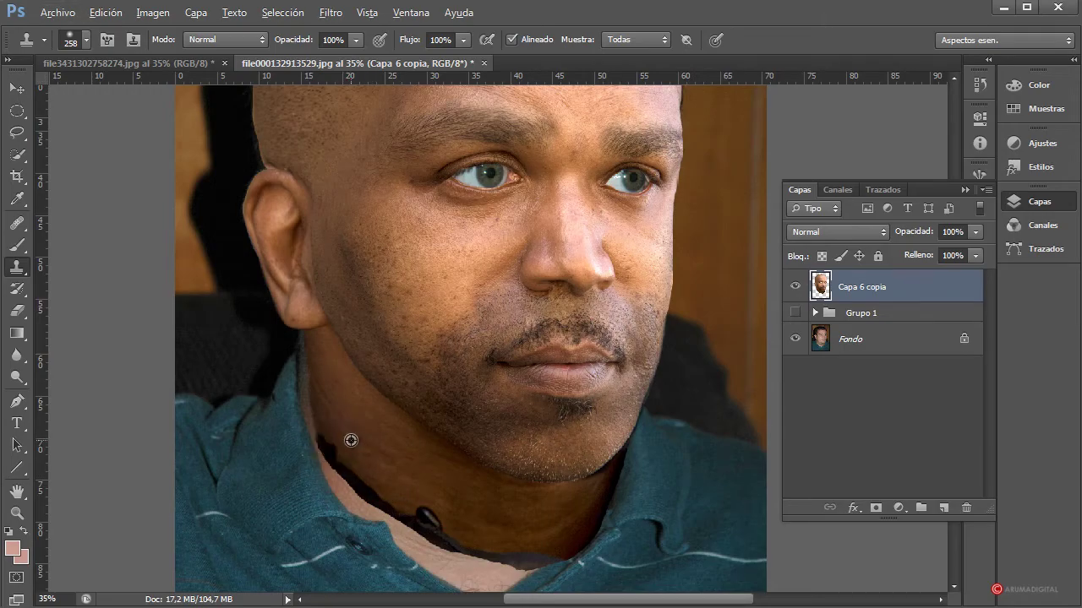
{"action": "left_click_drag", "start_coordinate": [353, 441], "coordinate": [367, 386]}
{"action": "mouse_move", "coordinate": [349, 444]}
{"action": "left_mouse_down"}
{"action": "mouse_move", "coordinate": [343, 454]}
{"action": "mouse_move", "coordinate": [353, 480]}
{"action": "mouse_move", "coordinate": [385, 507]}
{"action": "mouse_move", "coordinate": [367, 493]}
{"action": "mouse_move", "coordinate": [412, 515]}
{"action": "mouse_move", "coordinate": [415, 534]}
{"action": "mouse_move", "coordinate": [443, 556]}
{"action": "mouse_move", "coordinate": [442, 526]}
{"action": "left_mouse_up"}
{"action": "left_click", "coordinate": [350, 414], "text": "alt"}
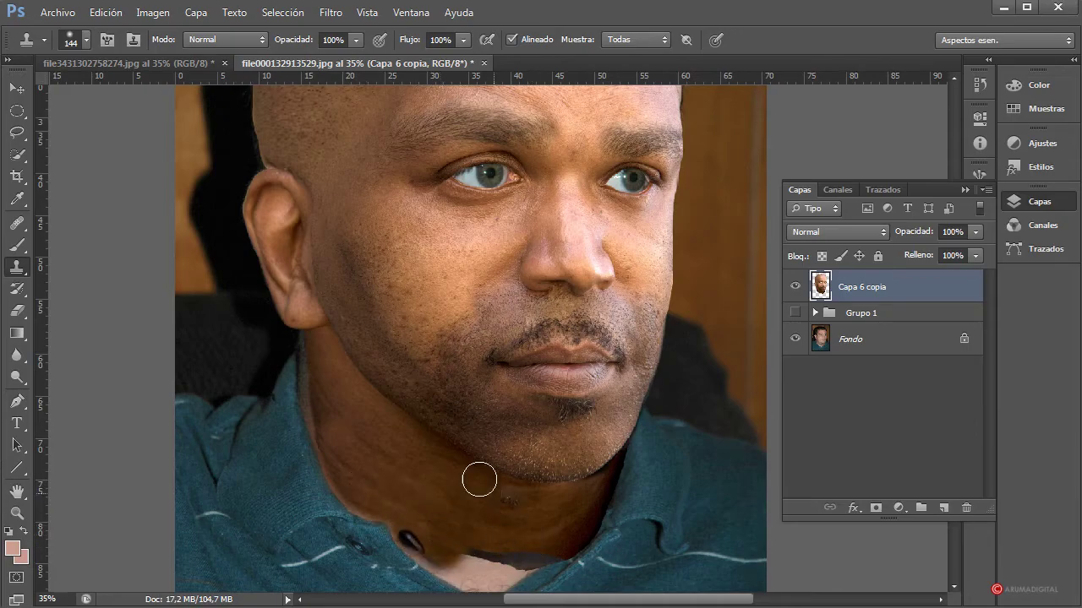
{"action": "mouse_move", "coordinate": [364, 441]}
{"action": "left_mouse_down"}
{"action": "mouse_move", "coordinate": [318, 366]}
{"action": "mouse_move", "coordinate": [321, 340]}
{"action": "mouse_move", "coordinate": [329, 414]}
{"action": "left_mouse_up"}
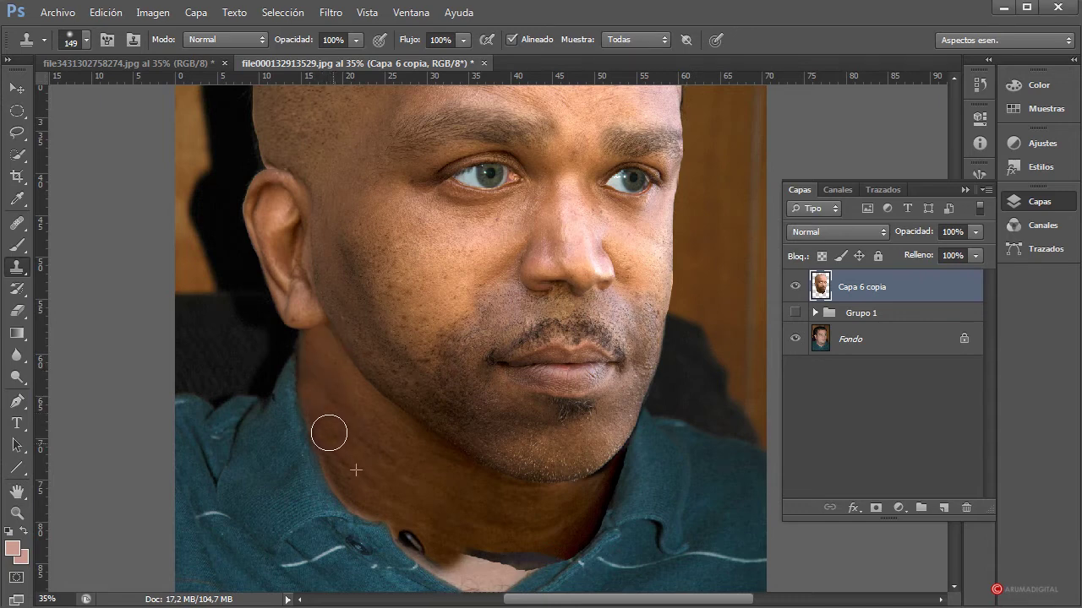
{"action": "left_click_drag", "start_coordinate": [349, 482], "coordinate": [420, 497]}
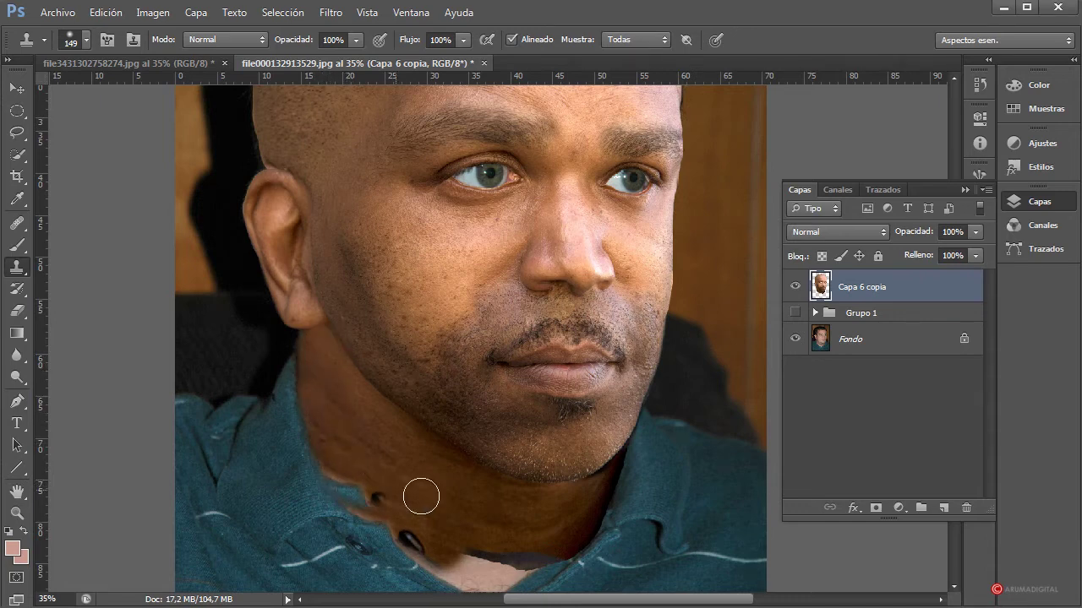
- Resample the neck skin and clone it over the remaining collar, button and pale skin, smoothing the base of the neck
{"action": "left_click", "coordinate": [345, 452], "text": "alt"}
{"action": "mouse_move", "coordinate": [341, 463]}
{"action": "left_mouse_down"}
{"action": "mouse_move", "coordinate": [367, 493]}
{"action": "mouse_move", "coordinate": [358, 498]}
{"action": "left_mouse_up"}
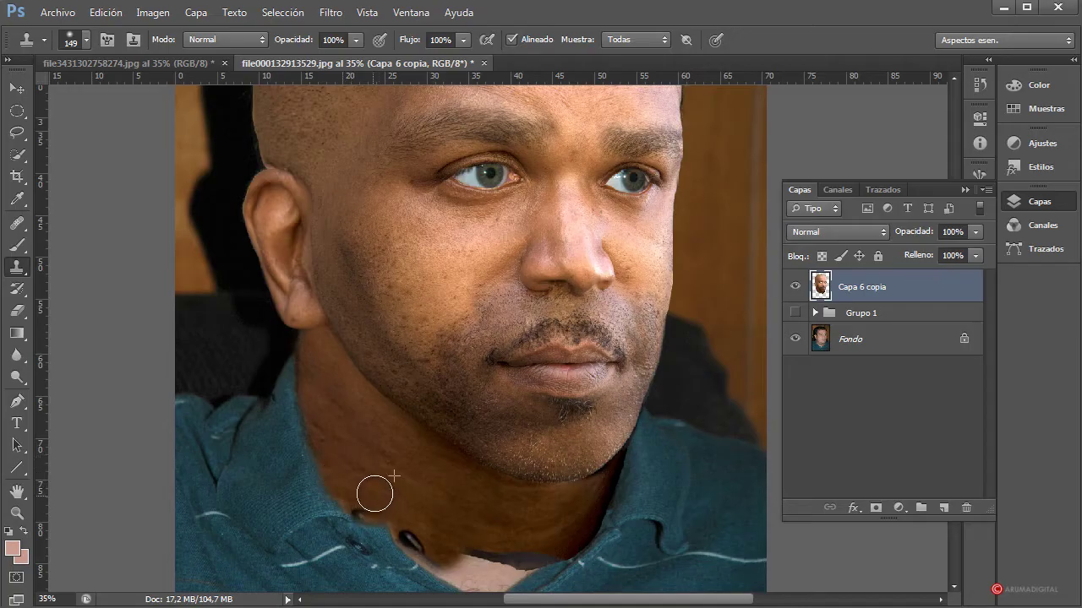
{"action": "mouse_move", "coordinate": [386, 498]}
{"action": "left_mouse_down"}
{"action": "mouse_move", "coordinate": [430, 525]}
{"action": "mouse_move", "coordinate": [408, 524]}
{"action": "mouse_move", "coordinate": [449, 567]}
{"action": "mouse_move", "coordinate": [502, 571]}
{"action": "left_mouse_up"}
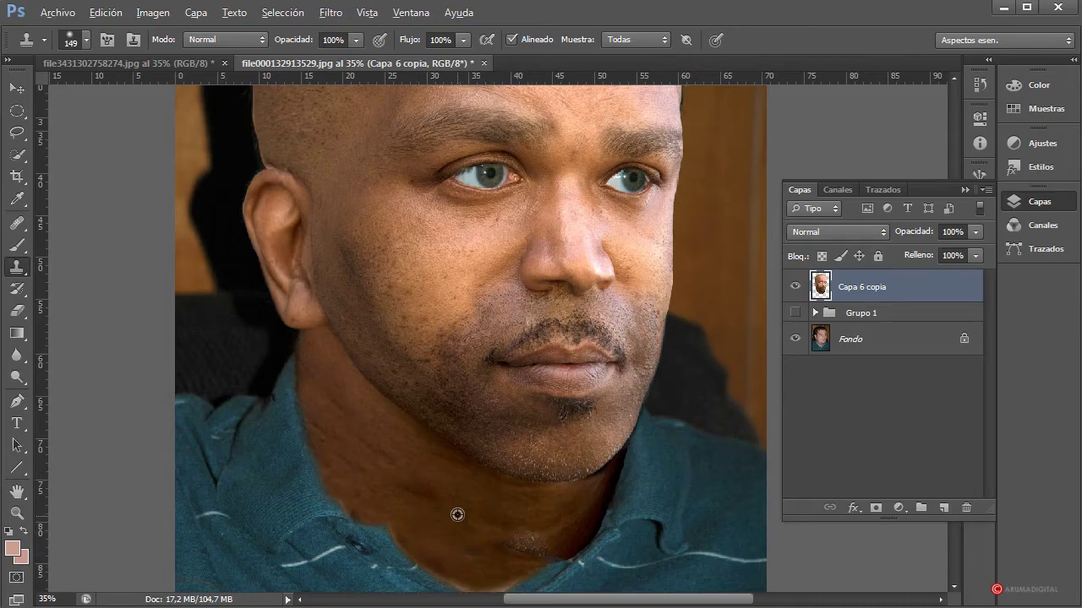
{"action": "left_click_drag", "start_coordinate": [543, 537], "coordinate": [545, 540]}
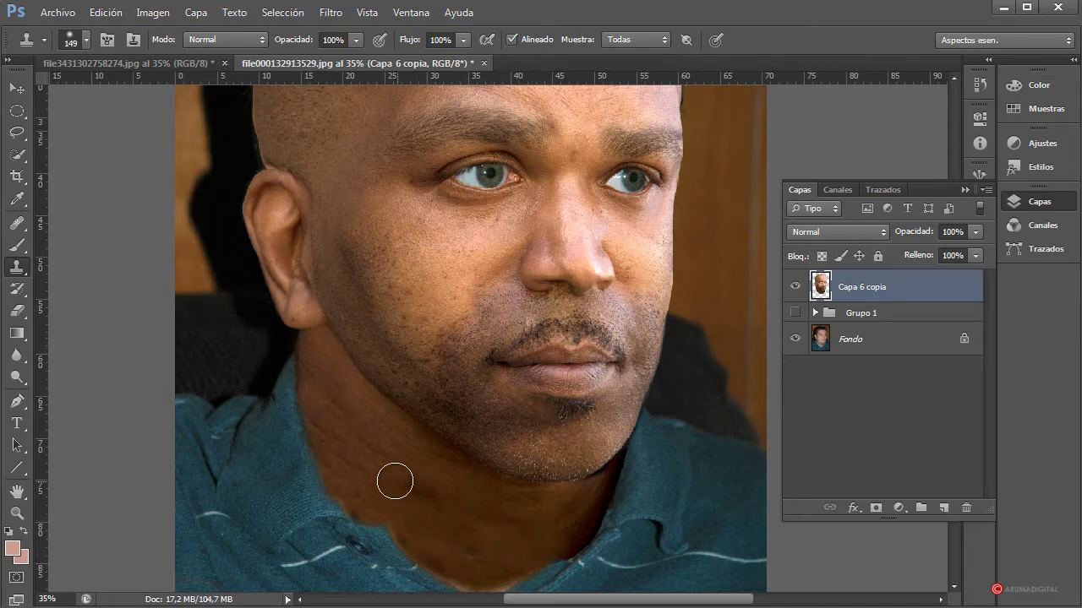
{"action": "left_click", "coordinate": [378, 461], "text": "alt"}
{"action": "left_click_drag", "start_coordinate": [400, 479], "coordinate": [427, 497]}
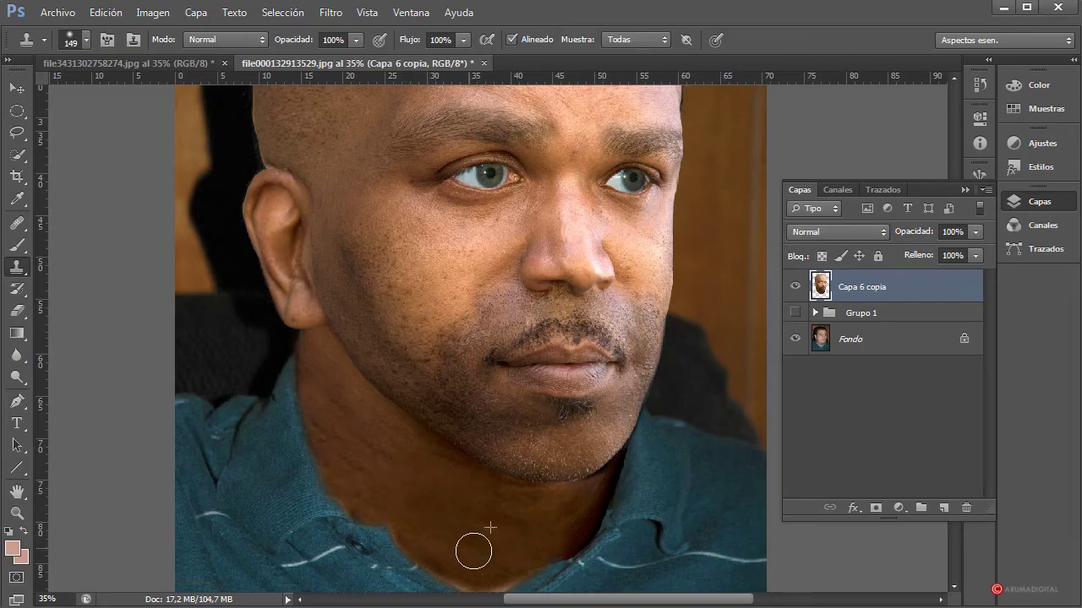
- Reduce the Clone Stamp brush to 81 and cover the pale skin left at the tip of the shirt opening
{"action": "scroll", "coordinate": [473, 551], "scroll_direction": "down", "scroll_amount": 3}
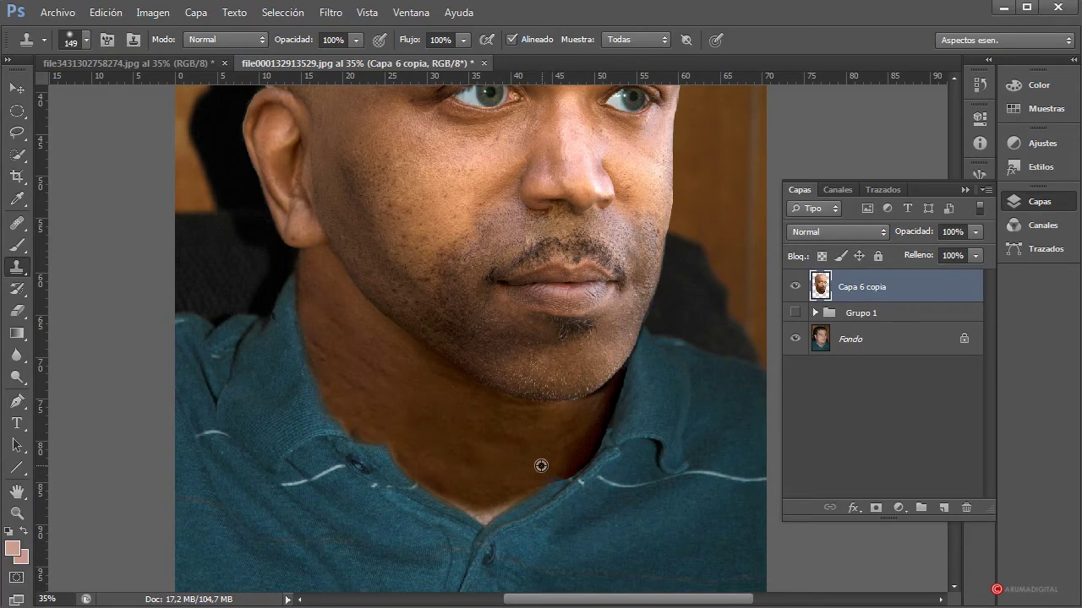
{"action": "mouse_move", "coordinate": [541, 466]}
{"action": "left_mouse_down", "text": "alt"}
{"action": "mouse_move", "coordinate": [521, 464]}
{"action": "mouse_move", "coordinate": [516, 497]}
{"action": "left_mouse_up", "text": "alt"}
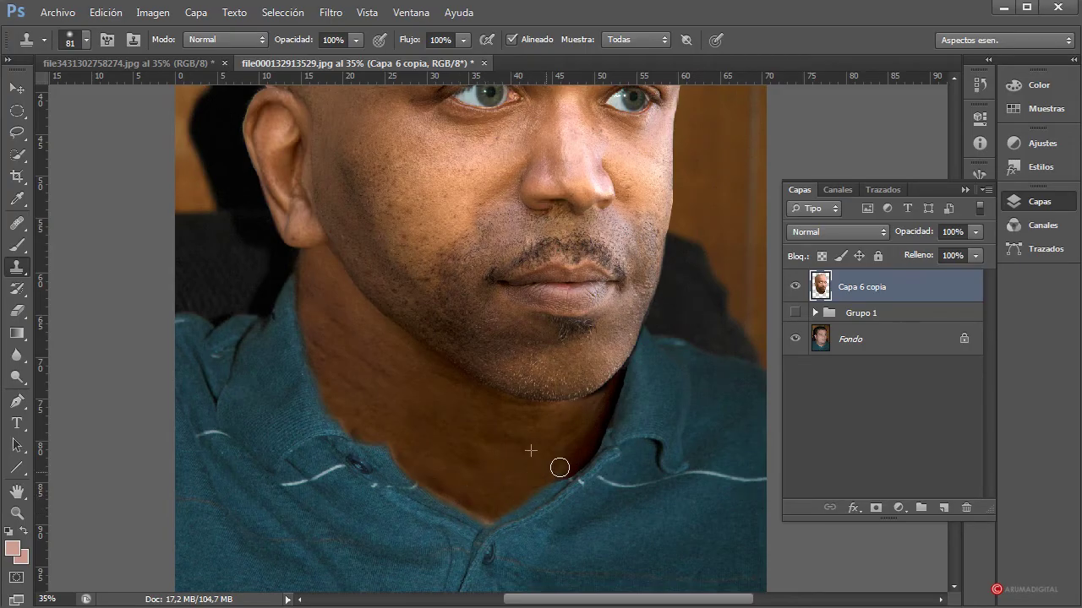
- Enlarge the Clone Stamp brush to 298 and clone wood background over the hair remnants beside the crown on the Fondo layer
{"action": "scroll", "coordinate": [559, 468], "scroll_direction": "up", "scroll_amount": 6}
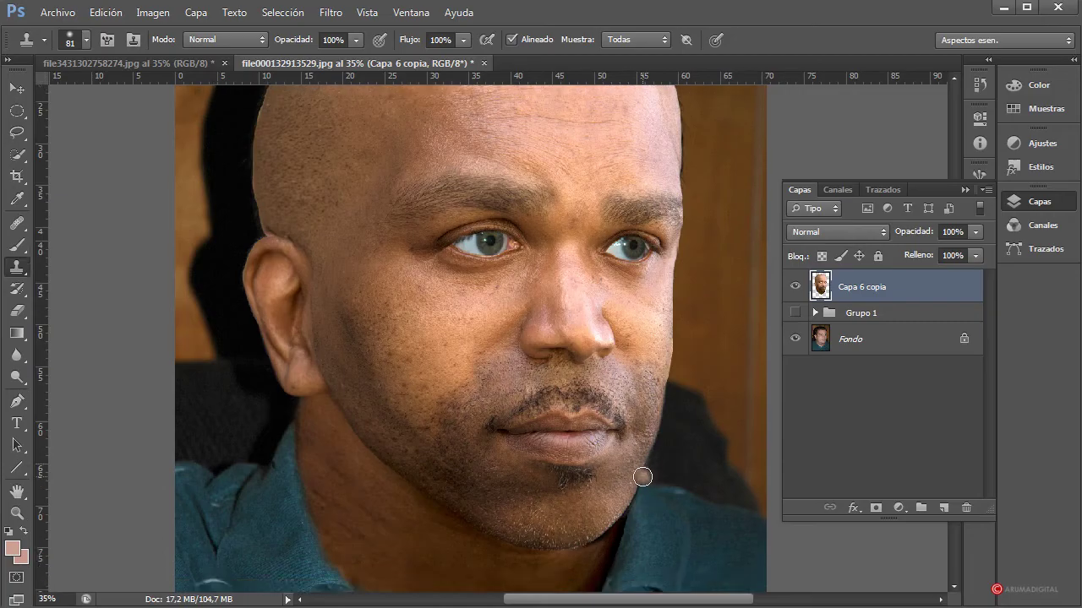
{"action": "scroll", "coordinate": [642, 478], "scroll_direction": "up", "scroll_amount": 6}
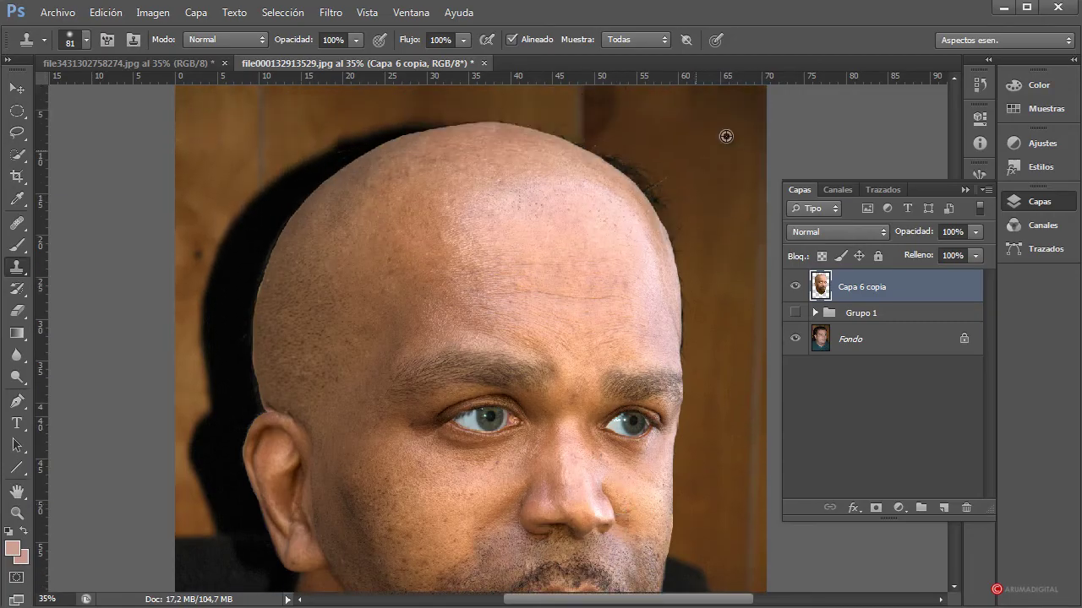
{"action": "right_click", "coordinate": [726, 136], "text": "alt"}
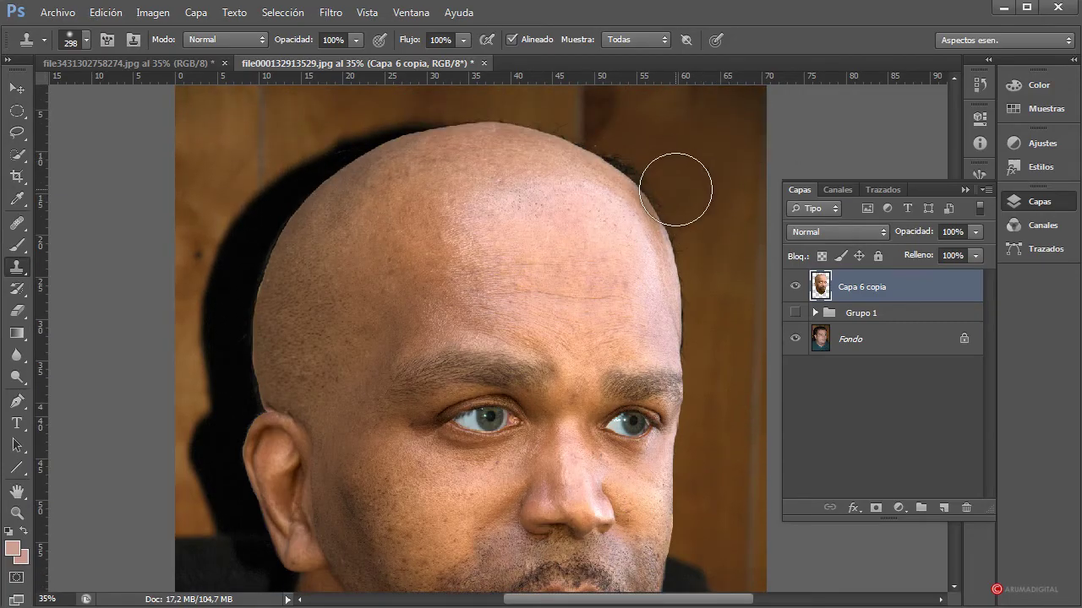
{"action": "mouse_move", "coordinate": [663, 177]}
{"action": "left_mouse_down"}
{"action": "mouse_move", "coordinate": [648, 161]}
{"action": "mouse_move", "coordinate": [681, 211]}
{"action": "left_mouse_up"}
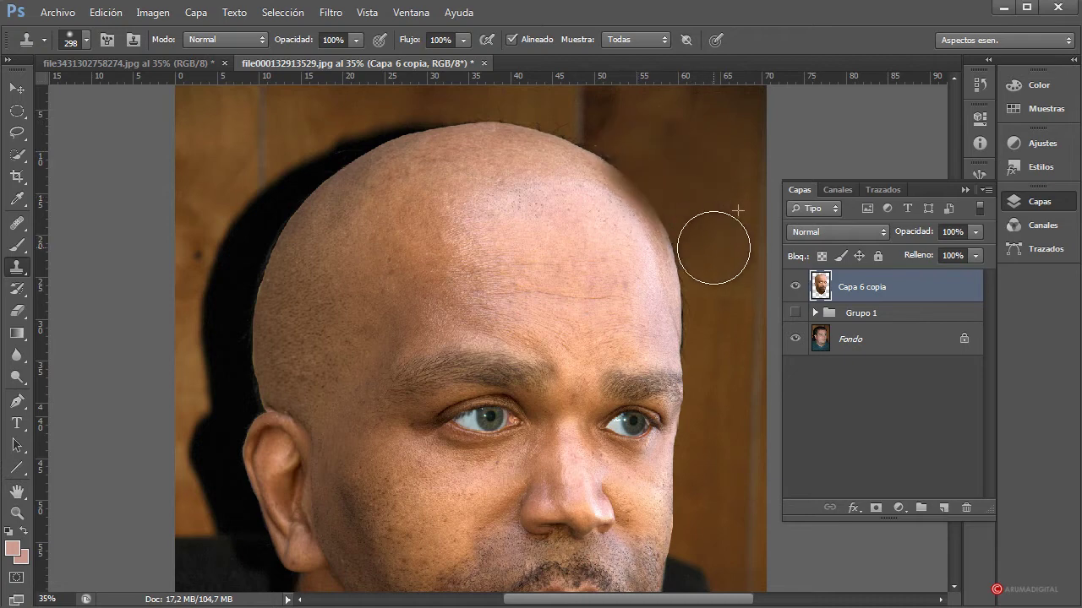
{"action": "key", "text": "ctrl+z"}
{"action": "left_click", "coordinate": [874, 339]}
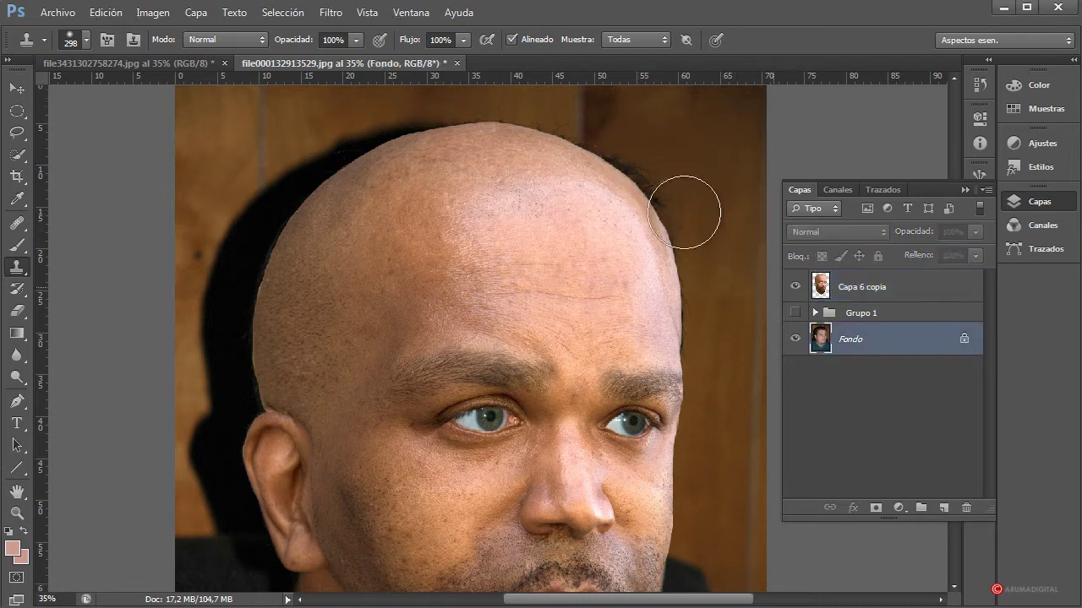
{"action": "mouse_move", "coordinate": [695, 199]}
{"action": "left_mouse_down"}
{"action": "mouse_move", "coordinate": [628, 138]}
{"action": "mouse_move", "coordinate": [700, 242]}
{"action": "mouse_move", "coordinate": [702, 227]}
{"action": "left_mouse_up"}
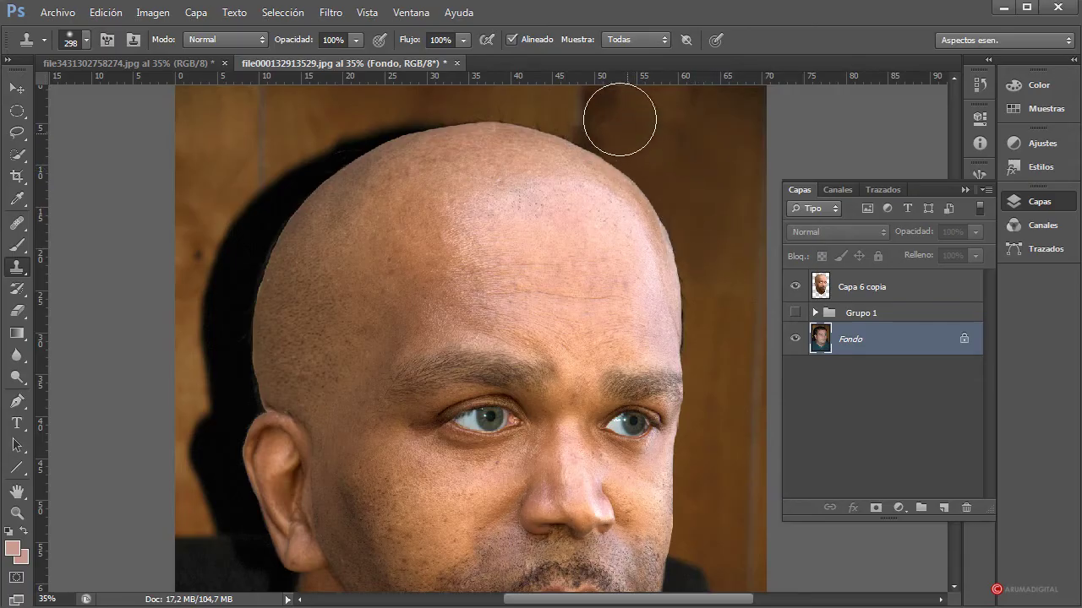
- Clone wood background on Fondo over the dark fringe down the forehead side of the head, resampling the wood
{"action": "scroll", "coordinate": [739, 285], "scroll_direction": "down", "scroll_amount": 1}
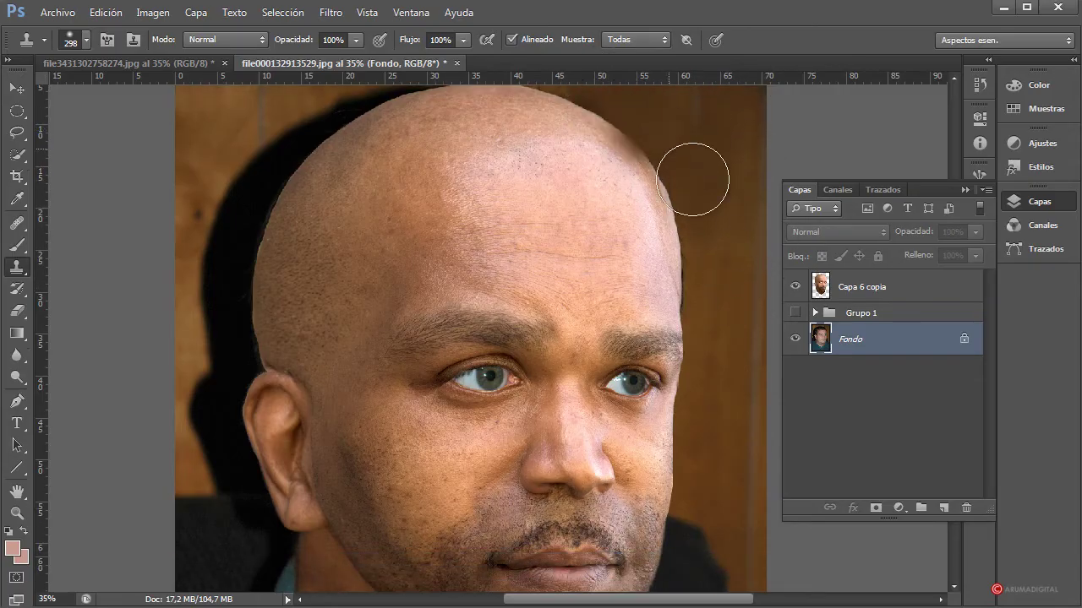
{"action": "left_click", "coordinate": [679, 206]}
{"action": "left_click", "coordinate": [732, 223], "text": "alt"}
{"action": "left_click_drag", "start_coordinate": [696, 262], "coordinate": [700, 301]}
{"action": "scroll", "coordinate": [740, 292], "scroll_direction": "up", "scroll_amount": 3}
{"action": "scroll", "coordinate": [287, 253], "scroll_direction": "down", "scroll_amount": 1}
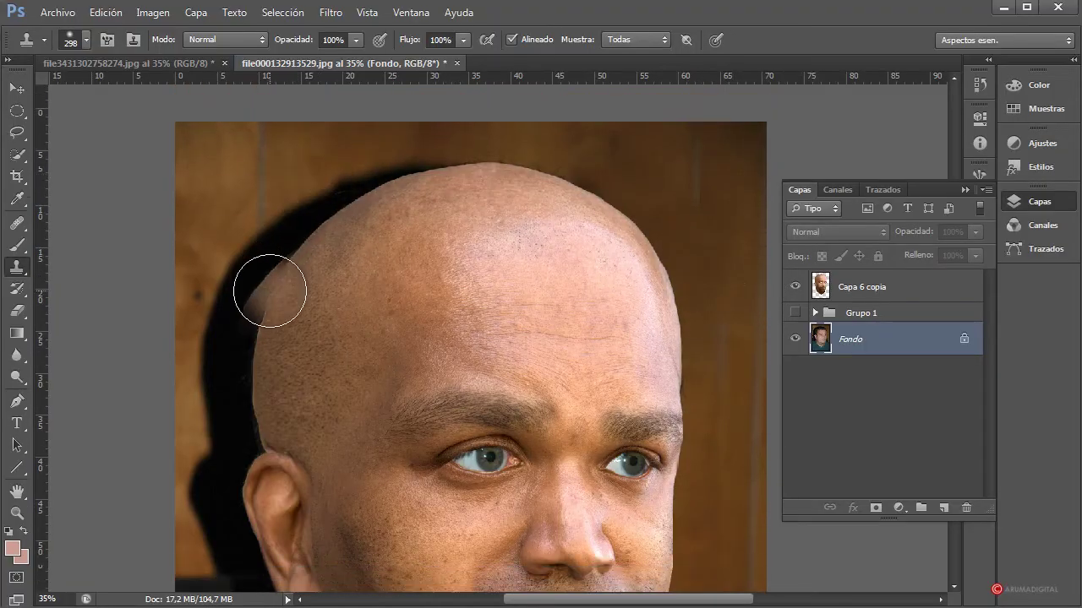
{"action": "scroll", "coordinate": [273, 357], "scroll_direction": "down", "scroll_amount": 3}
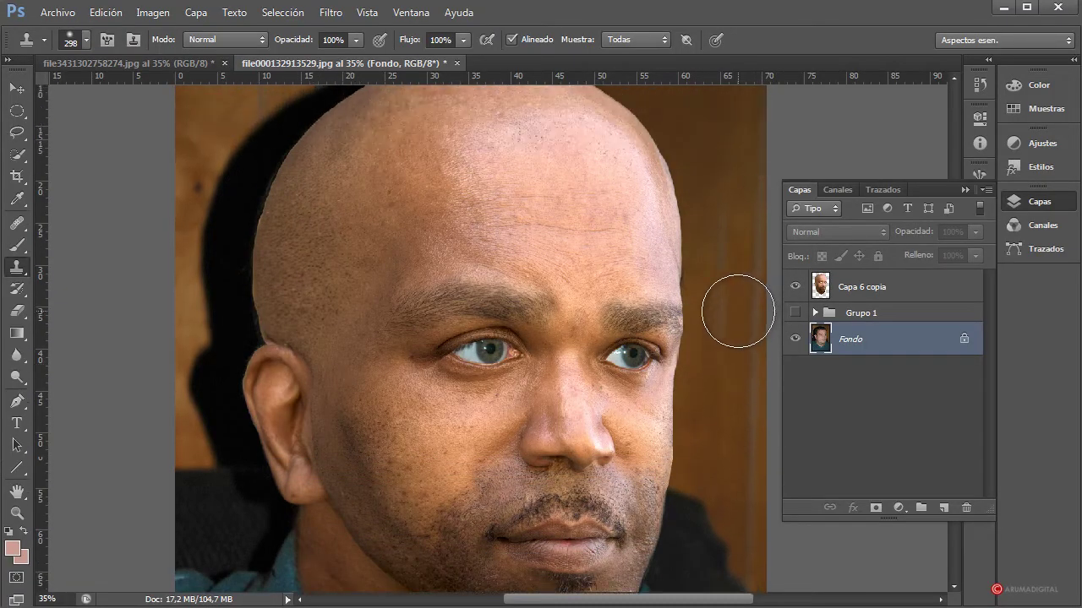
{"action": "scroll", "coordinate": [743, 308], "scroll_direction": "down", "scroll_amount": 1}
{"action": "scroll", "coordinate": [313, 442], "scroll_direction": "up", "scroll_amount": 1}
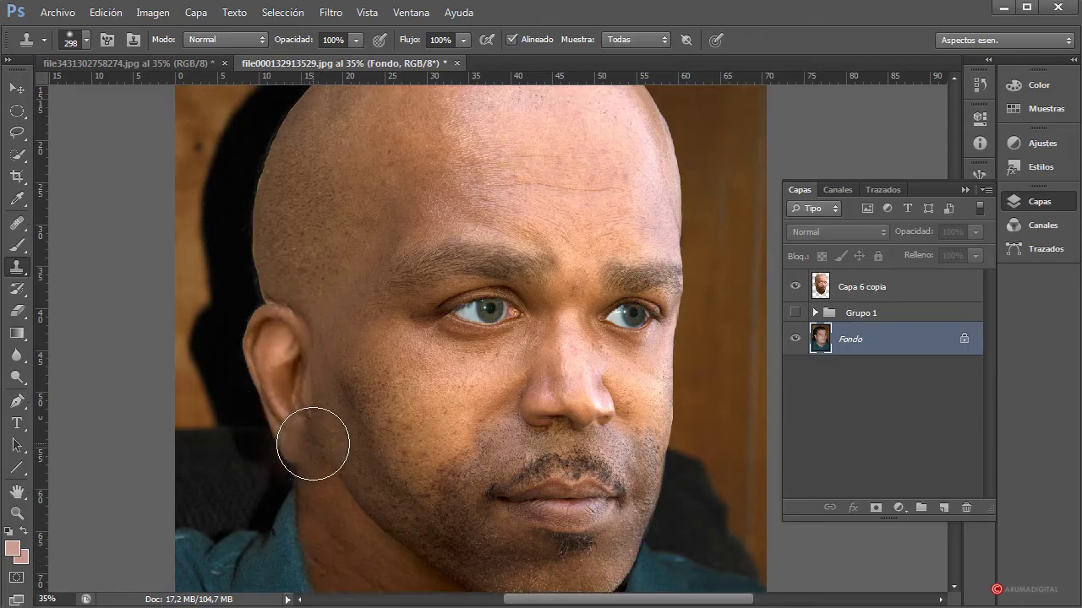
{"action": "scroll", "coordinate": [301, 454], "scroll_direction": "down", "scroll_amount": 2}
{"action": "left_click_drag", "start_coordinate": [301, 454], "coordinate": [283, 485]}
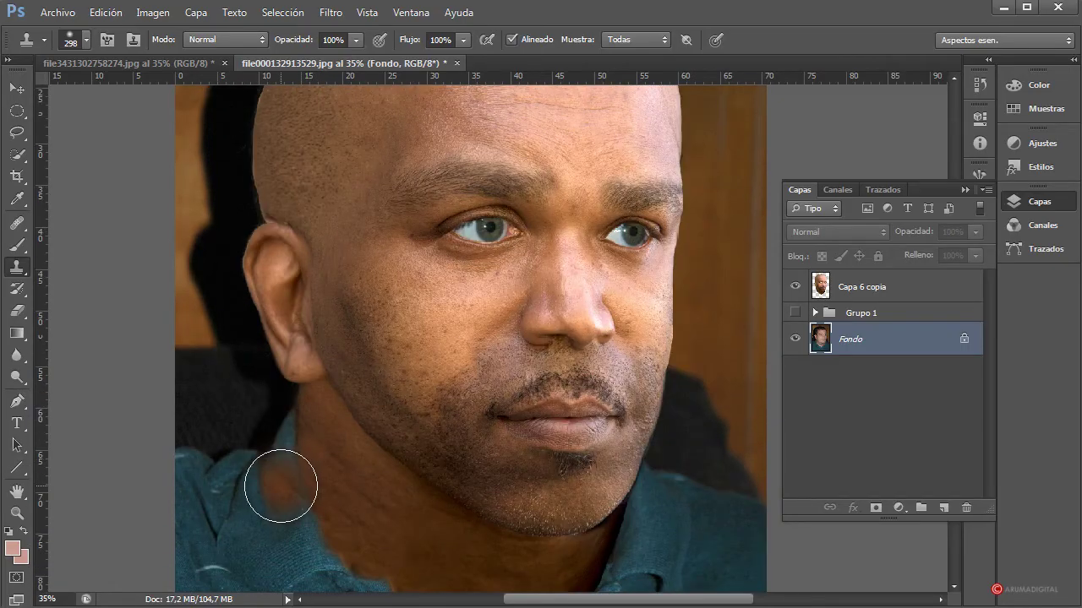
{"action": "key", "text": "ctrl+z"}
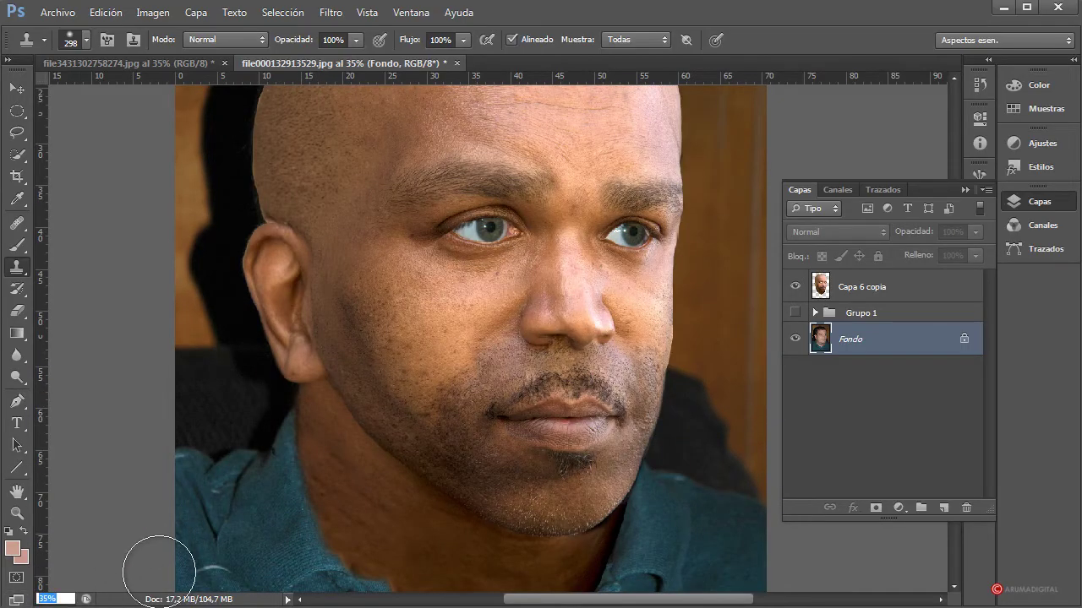
- View the whole portrait at 15% zoom
{"action": "type", "text": "15"}
{"action": "key", "text": "Return"}
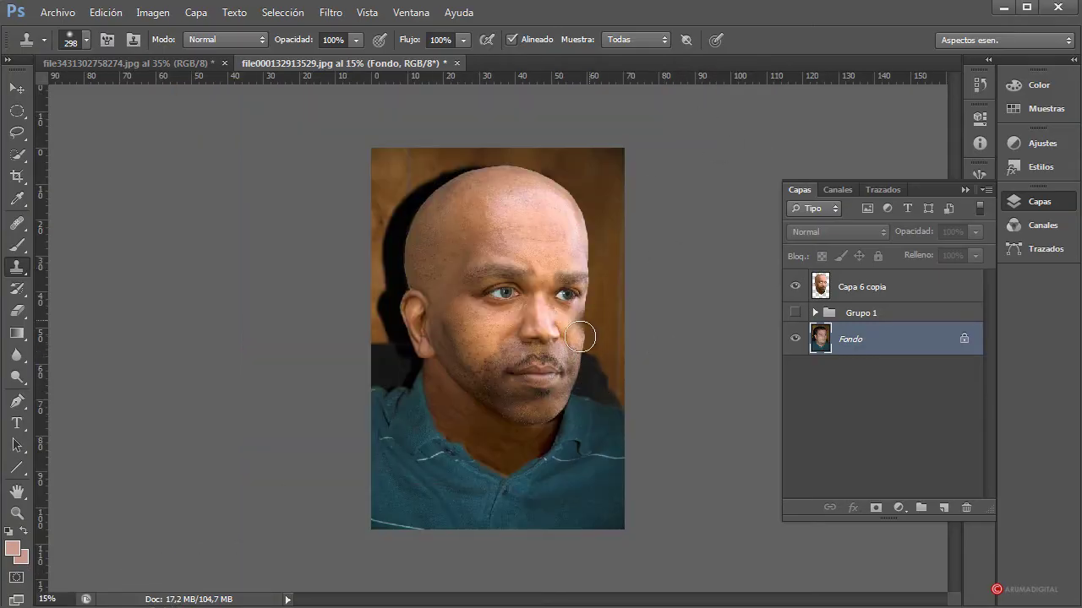
- Compare the portrait with and without the merged skin layer Capa 6 copia by switching its visibility off and on
{"action": "left_click", "coordinate": [794, 287]}
{"action": "left_click", "coordinate": [795, 287]}
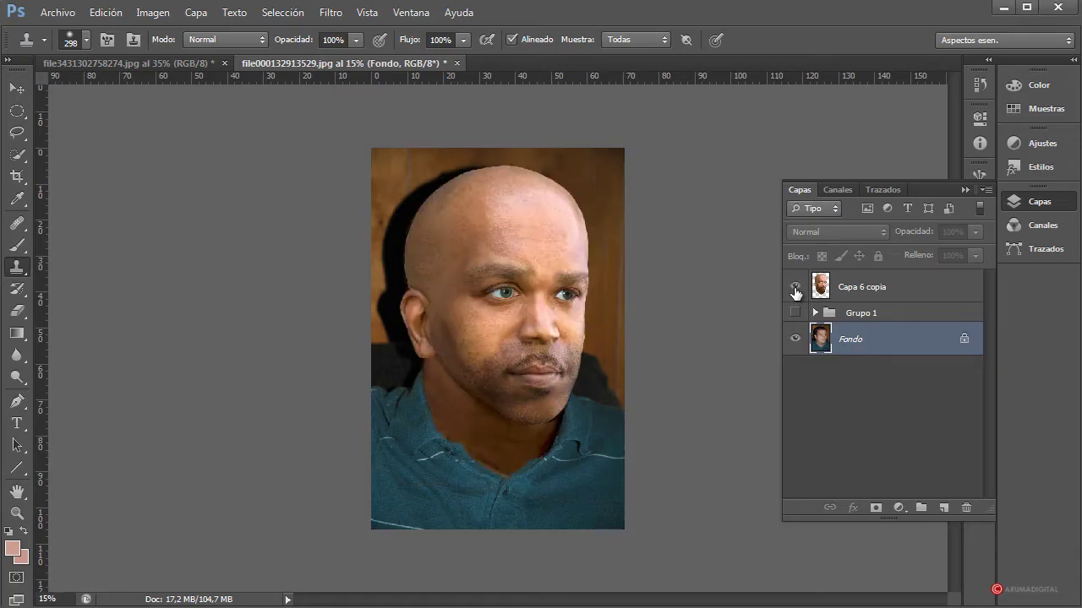
{"action": "left_click", "coordinate": [794, 288]}
{"action": "left_click", "coordinate": [794, 287]}
{"action": "left_click", "coordinate": [795, 288]}
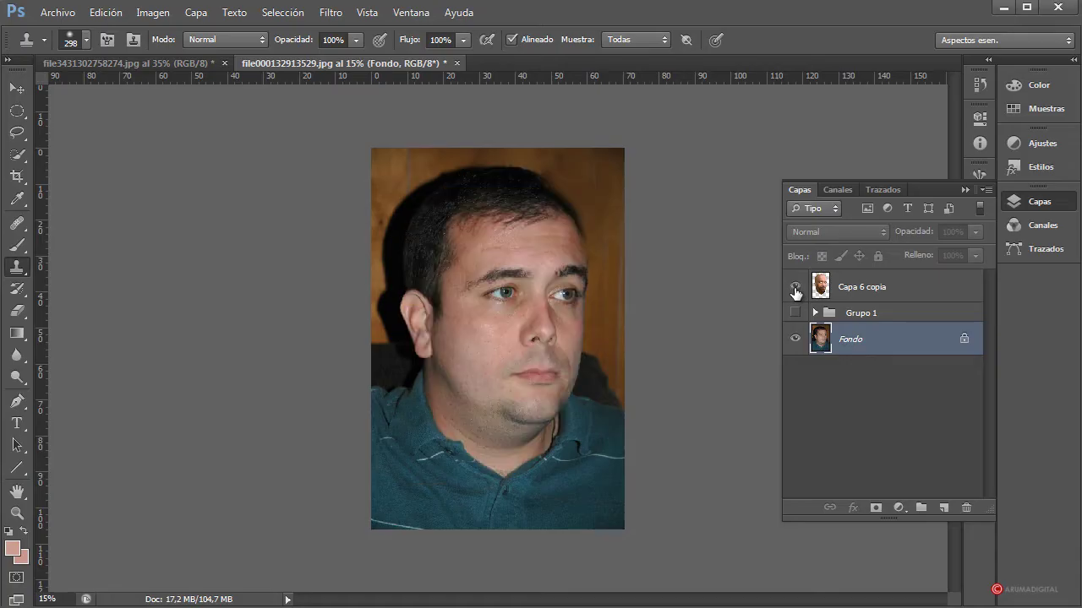
{"action": "left_click", "coordinate": [794, 288]}
{"action": "left_click", "coordinate": [795, 287]}
{"action": "left_click", "coordinate": [794, 287]}
{"action": "left_click", "coordinate": [795, 288]}
{"action": "left_click", "coordinate": [794, 287]}
{"action": "left_click", "coordinate": [795, 288]}
{"action": "left_click", "coordinate": [794, 288]}
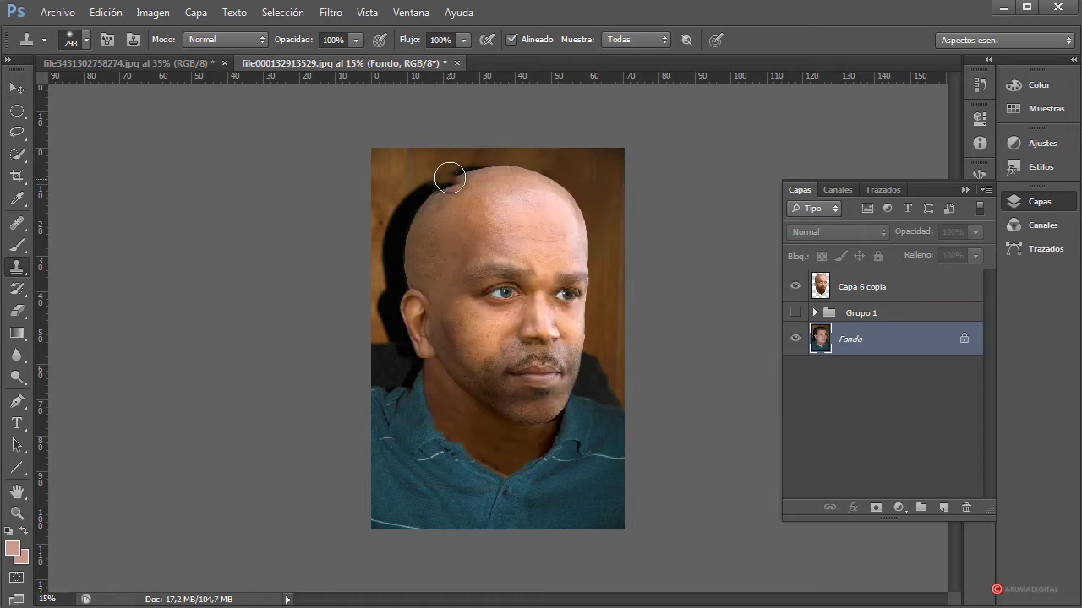
{"action": "left_click", "coordinate": [794, 288]}
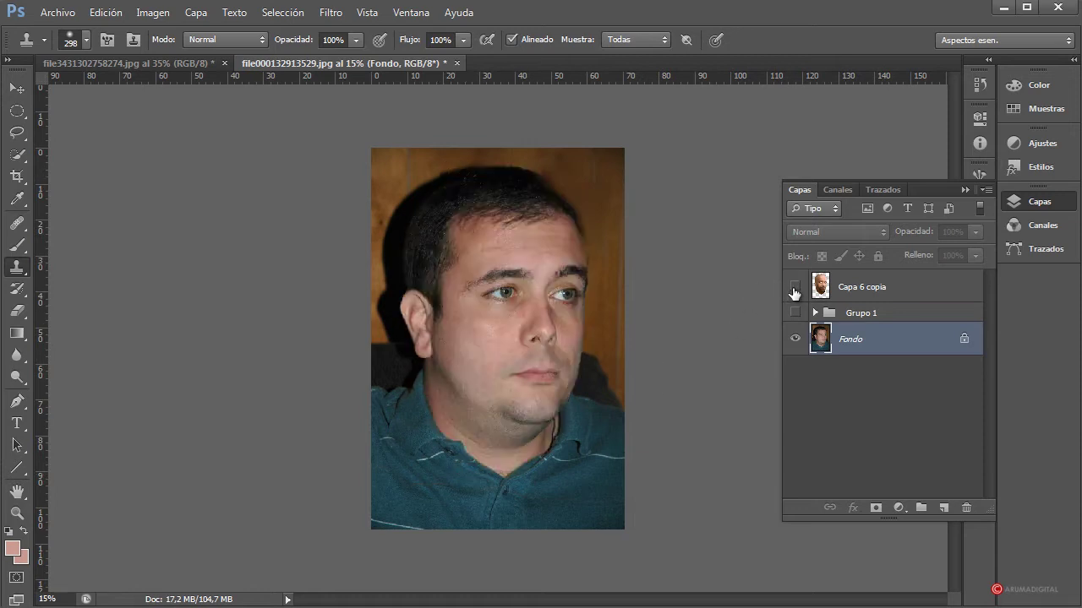
{"action": "left_click", "coordinate": [794, 287]}
{"action": "left_click", "coordinate": [794, 287]}
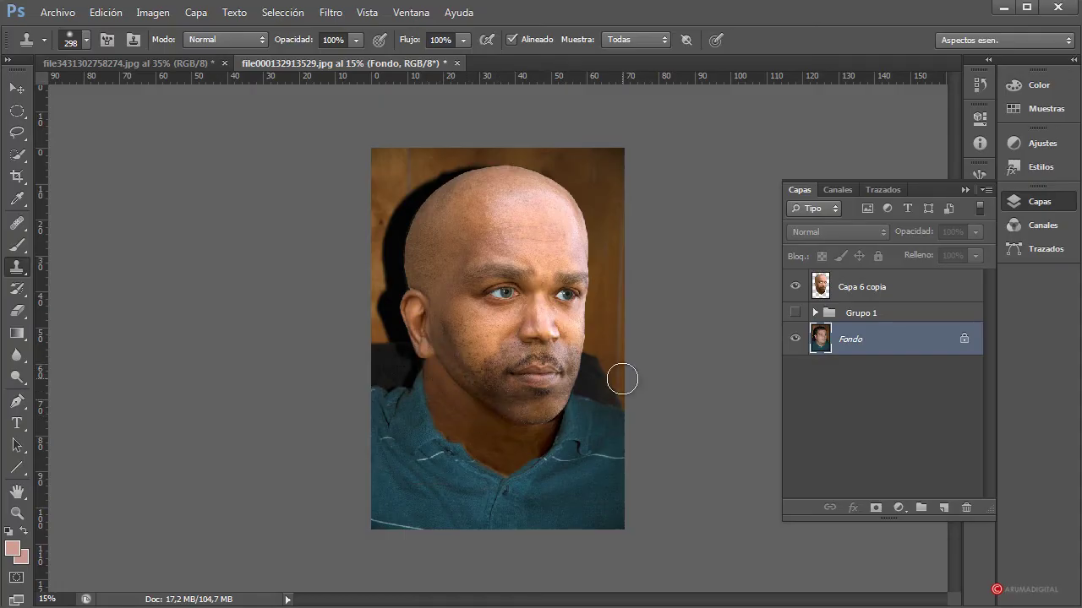
- Zoom in to 75% on the nose and mouth and reduce the Clone Stamp brush to 165
{"action": "left_click", "coordinate": [72, 597]}
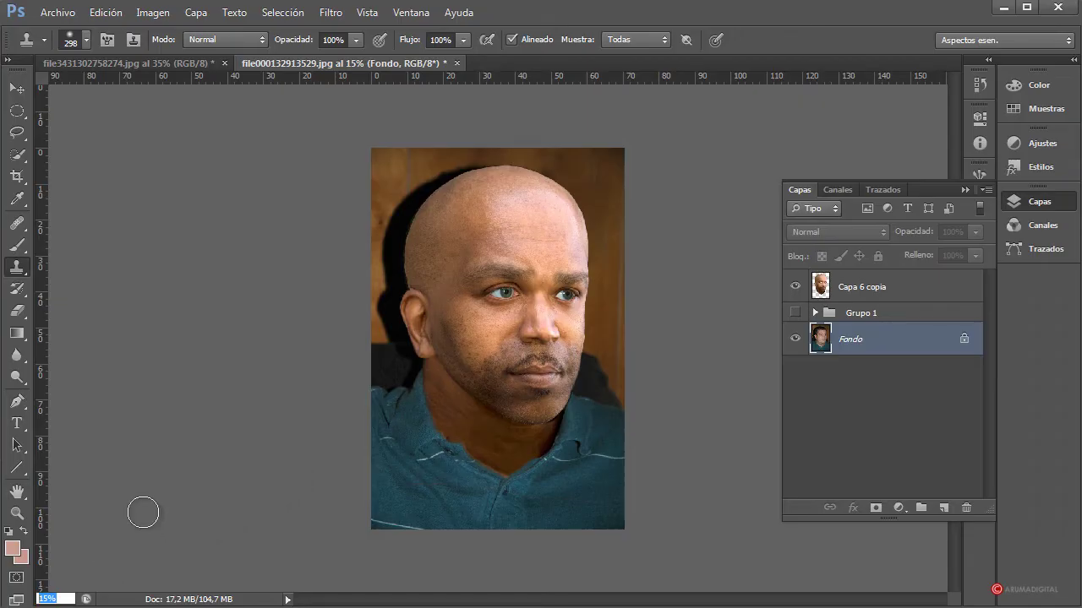
{"action": "type", "text": "25"}
{"action": "key", "text": "Return"}
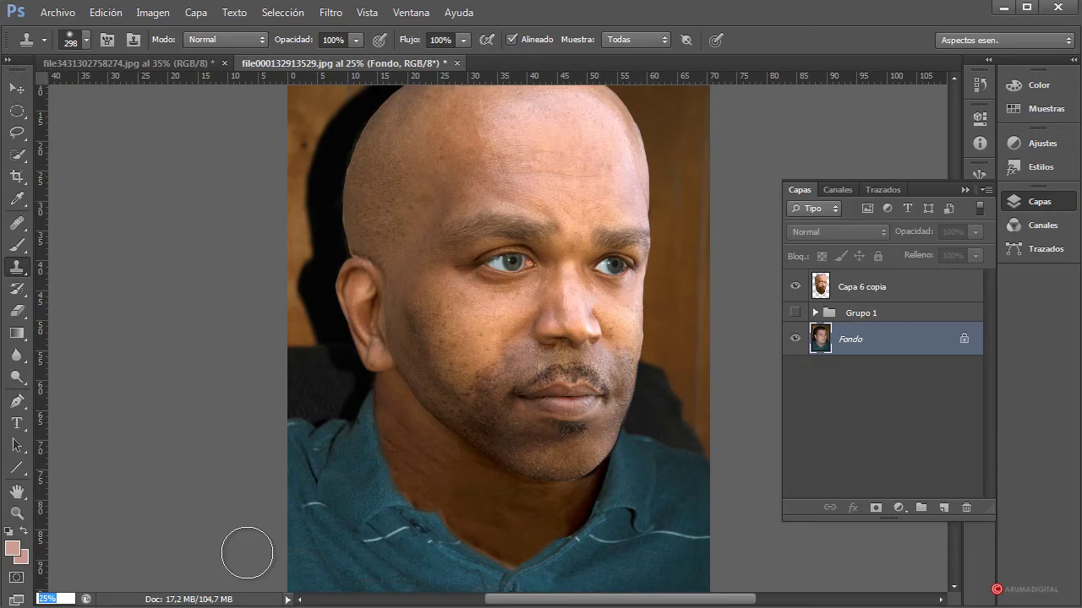
{"action": "key", "text": "Return"}
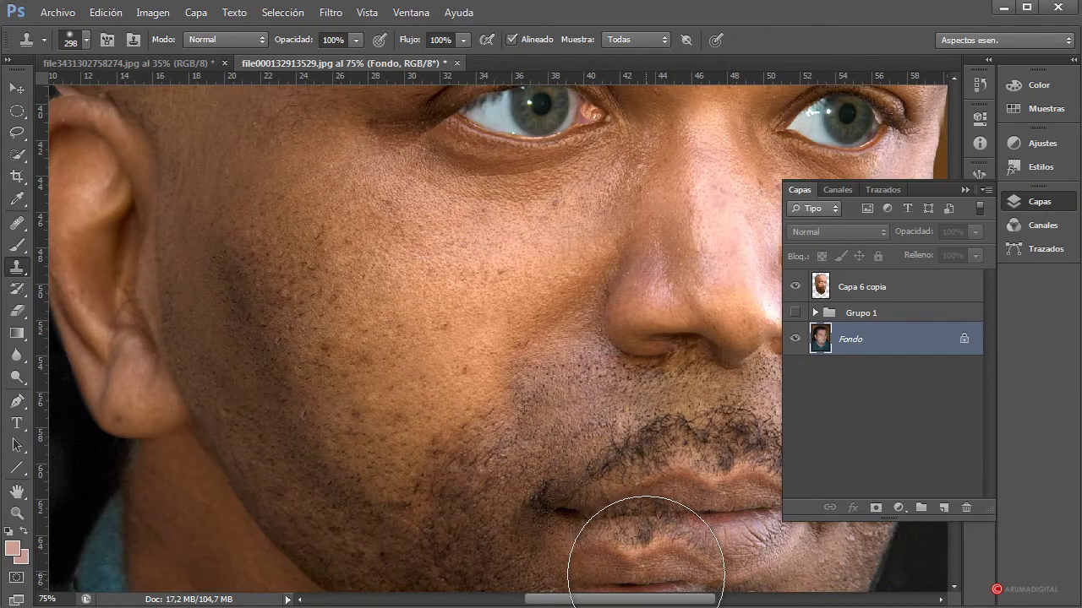
{"action": "left_click_drag", "start_coordinate": [638, 497], "coordinate": [596, 494]}
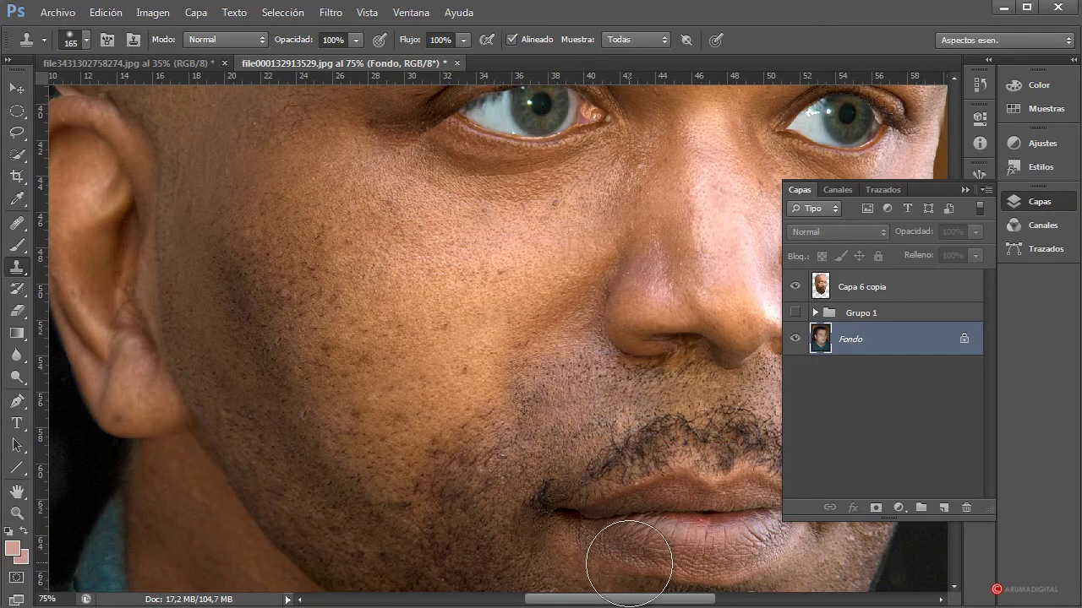
{"action": "mouse_move", "coordinate": [608, 601]}
{"action": "left_mouse_down"}
{"action": "mouse_move", "coordinate": [668, 601]}
{"action": "mouse_move", "coordinate": [659, 600]}
{"action": "left_mouse_up"}
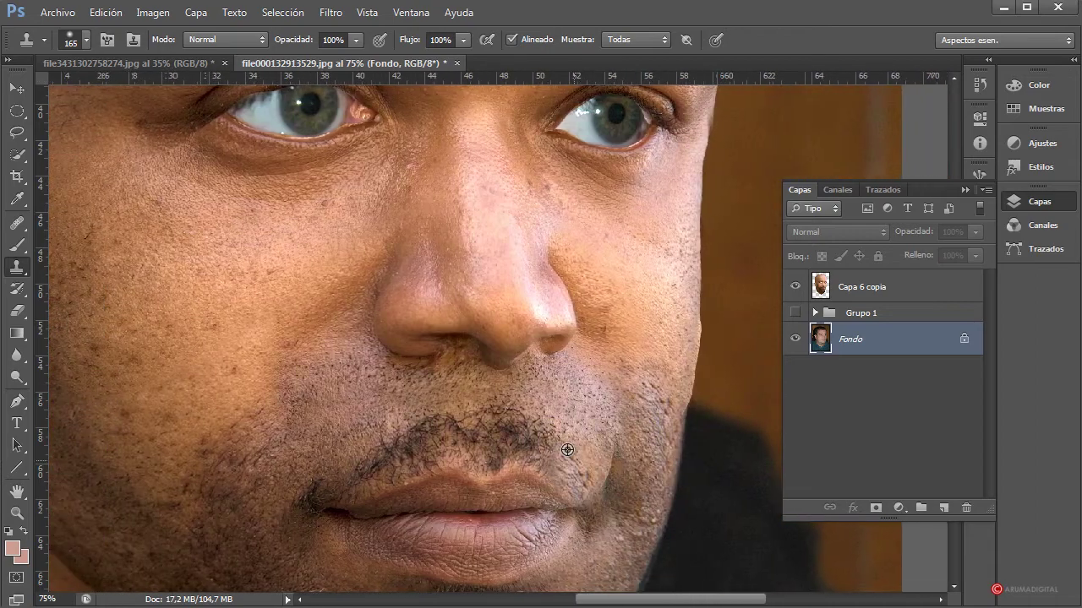
{"action": "mouse_move", "coordinate": [570, 402]}
{"action": "left_mouse_down"}
{"action": "mouse_move", "coordinate": [554, 451]}
{"action": "mouse_move", "coordinate": [548, 438]}
{"action": "left_mouse_up"}
{"action": "left_click", "coordinate": [570, 402], "text": "alt"}
{"action": "key", "text": "ctrl+alt+z"}
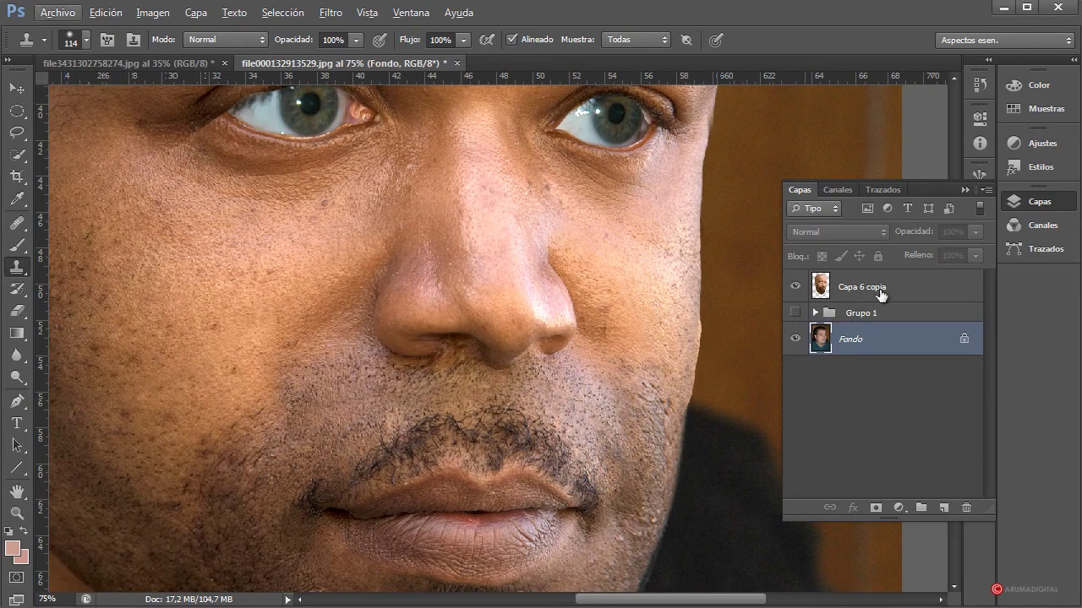
{"action": "left_click", "coordinate": [880, 291]}
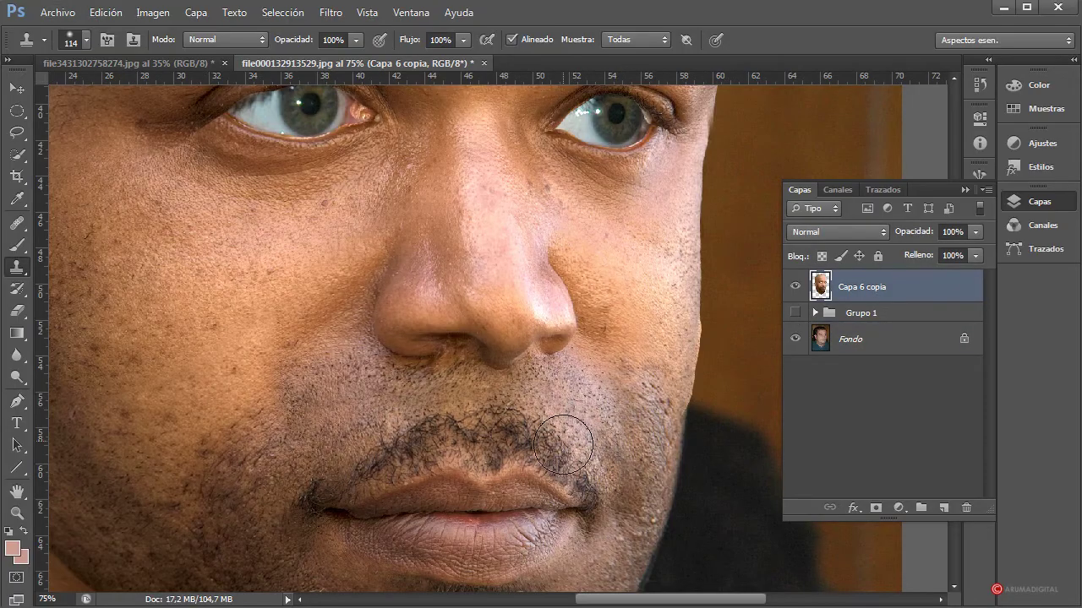
{"action": "mouse_move", "coordinate": [540, 431]}
{"action": "left_mouse_down"}
{"action": "mouse_move", "coordinate": [463, 425]}
{"action": "mouse_move", "coordinate": [483, 433]}
{"action": "mouse_move", "coordinate": [486, 411]}
{"action": "left_mouse_up"}
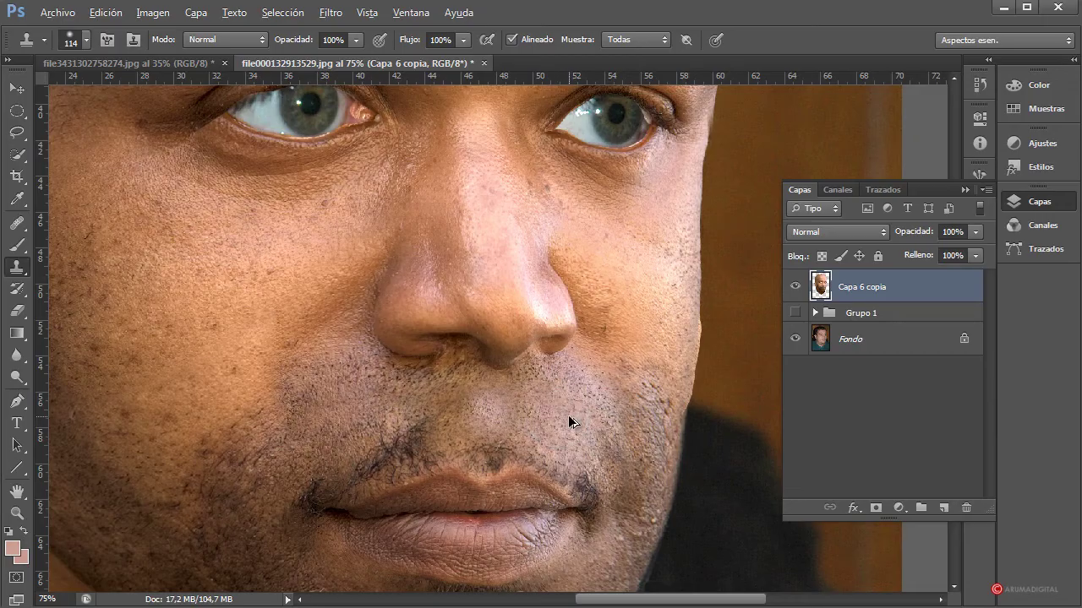
{"action": "key", "text": "ctrl+alt+z"}
{"action": "key", "text": "ctrl+alt+z"}
{"action": "key", "text": "ctrl+alt+z"}
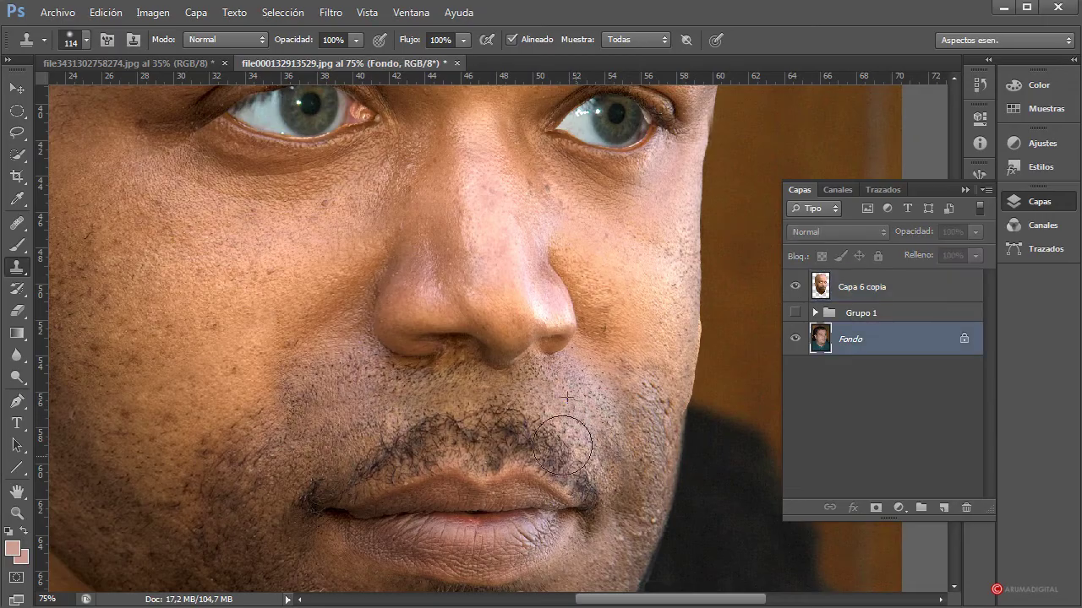
- On Capa 6 copia, clone sampled skin over the moustache under the far nostril and down to the far mouth corner, using a 114 brush
{"action": "left_click", "coordinate": [865, 298]}
{"action": "mouse_move", "coordinate": [575, 429]}
{"action": "left_mouse_down"}
{"action": "mouse_move", "coordinate": [542, 437]}
{"action": "mouse_move", "coordinate": [571, 448]}
{"action": "left_mouse_up"}
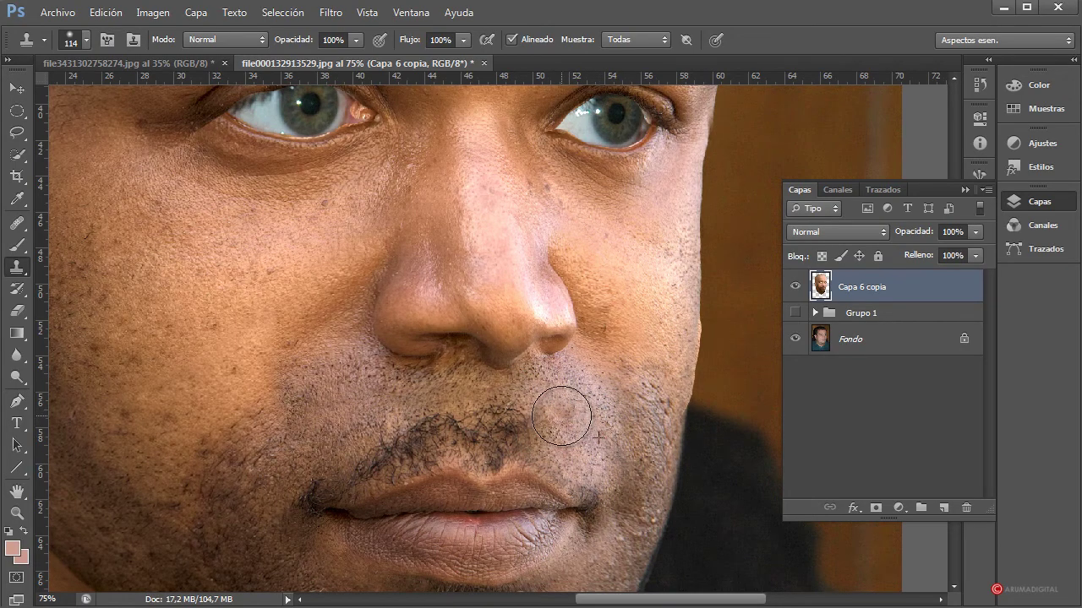
{"action": "left_click", "coordinate": [560, 420], "text": "alt"}
{"action": "left_click", "coordinate": [501, 434]}
{"action": "key", "text": "ctrl+z"}
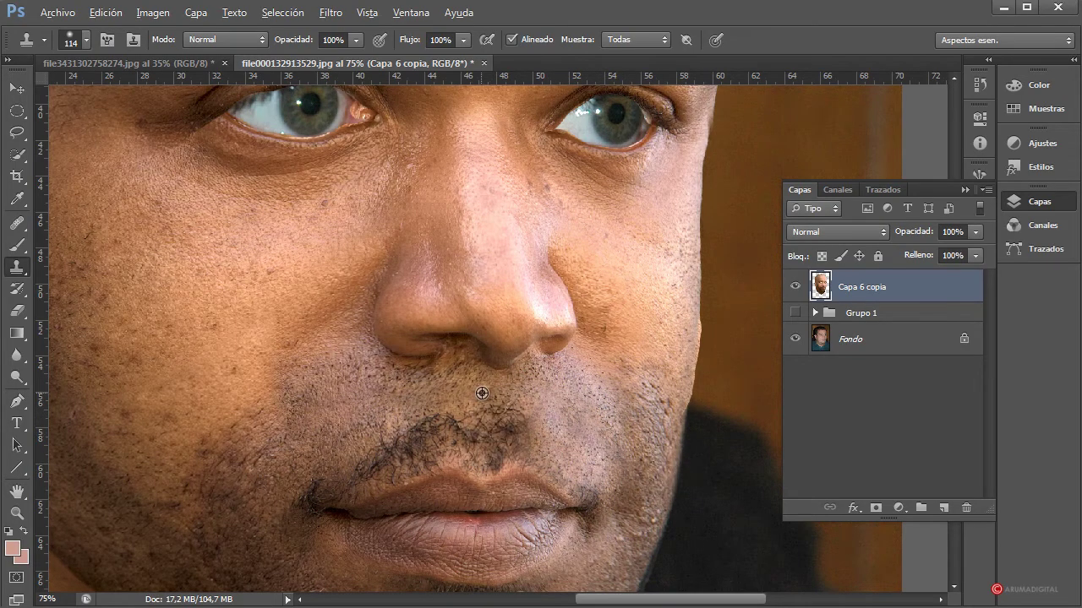
{"action": "left_click", "coordinate": [485, 391], "text": "alt"}
{"action": "mouse_move", "coordinate": [484, 397]}
{"action": "left_mouse_down"}
{"action": "mouse_move", "coordinate": [514, 411]}
{"action": "mouse_move", "coordinate": [491, 413]}
{"action": "mouse_move", "coordinate": [519, 428]}
{"action": "left_mouse_up"}
{"action": "key", "text": "ctrl+z"}
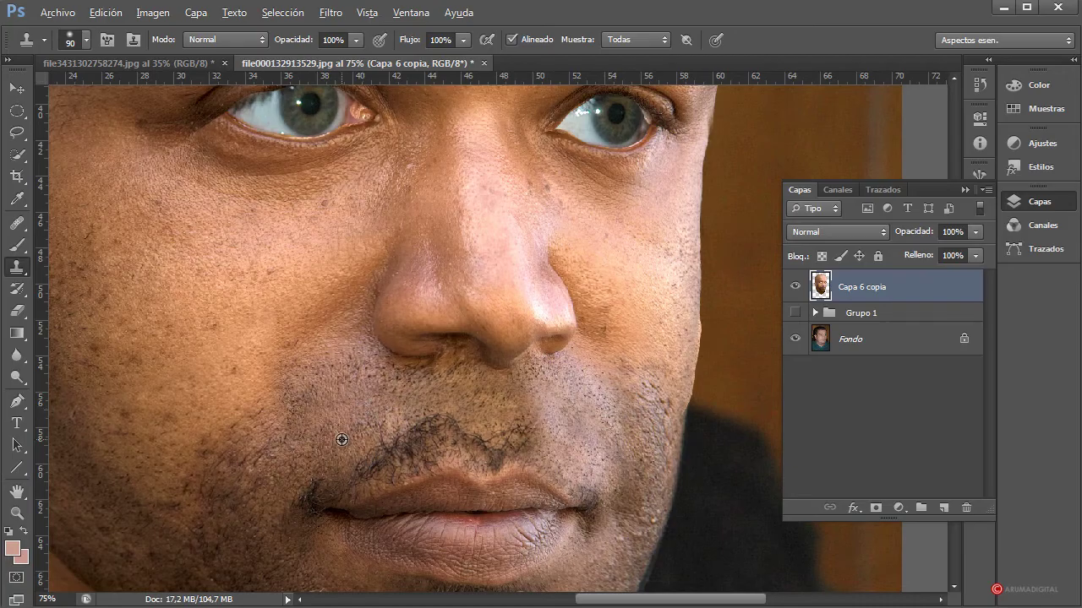
- Clone cheek skin with a 90 brush over the near half of the moustache and the dark hair at the near mouth corner
{"action": "left_click_drag", "start_coordinate": [354, 465], "coordinate": [429, 429]}
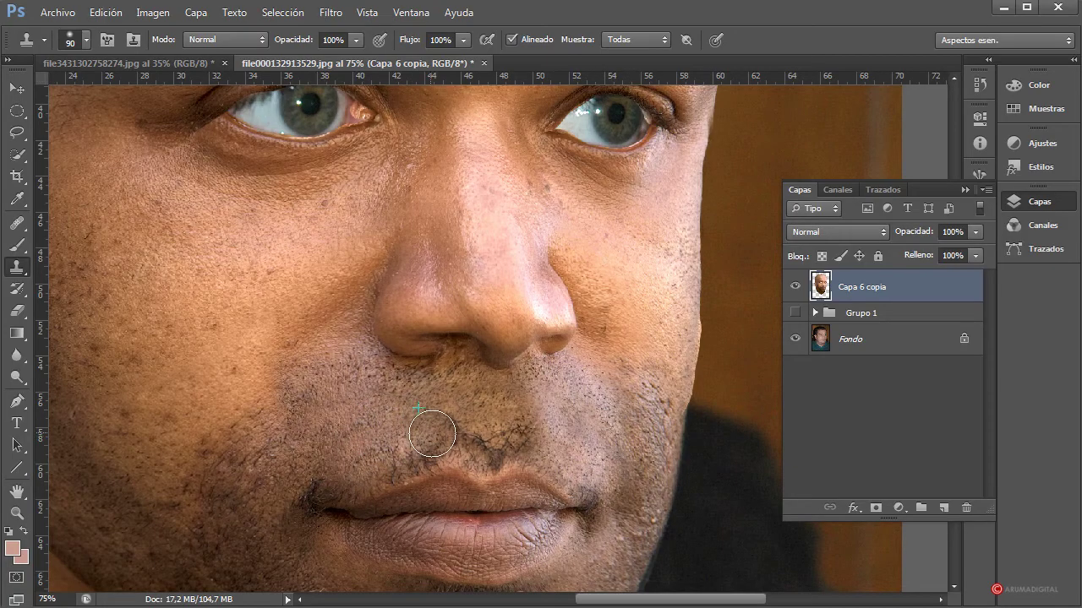
{"action": "left_click", "coordinate": [304, 442], "text": "alt"}
{"action": "mouse_move", "coordinate": [297, 493]}
{"action": "left_mouse_down"}
{"action": "mouse_move", "coordinate": [336, 466]}
{"action": "mouse_move", "coordinate": [323, 470]}
{"action": "left_mouse_up"}
{"action": "left_click", "coordinate": [354, 422], "text": "alt"}
{"action": "mouse_move", "coordinate": [427, 434]}
{"action": "left_mouse_down"}
{"action": "mouse_move", "coordinate": [524, 427]}
{"action": "mouse_move", "coordinate": [534, 404]}
{"action": "mouse_move", "coordinate": [524, 426]}
{"action": "mouse_move", "coordinate": [531, 413]}
{"action": "mouse_move", "coordinate": [554, 443]}
{"action": "left_mouse_up"}
- Resample skin above the lip and clone away the remaining moustache hairs along the upper lip, finishing with an 82 brush
{"action": "left_click", "coordinate": [373, 423], "text": "alt"}
{"action": "mouse_move", "coordinate": [519, 410]}
{"action": "left_mouse_down"}
{"action": "mouse_move", "coordinate": [516, 426]}
{"action": "mouse_move", "coordinate": [586, 430]}
{"action": "mouse_move", "coordinate": [560, 439]}
{"action": "left_mouse_up"}
{"action": "left_click", "coordinate": [571, 426], "text": "alt"}
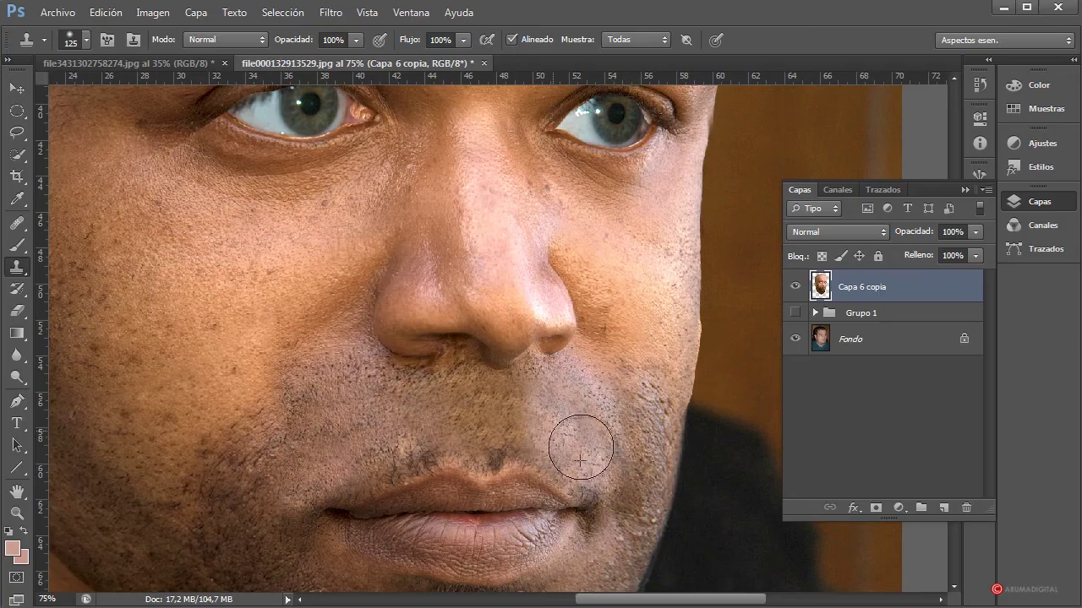
{"action": "left_click_drag", "start_coordinate": [377, 424], "coordinate": [362, 424]}
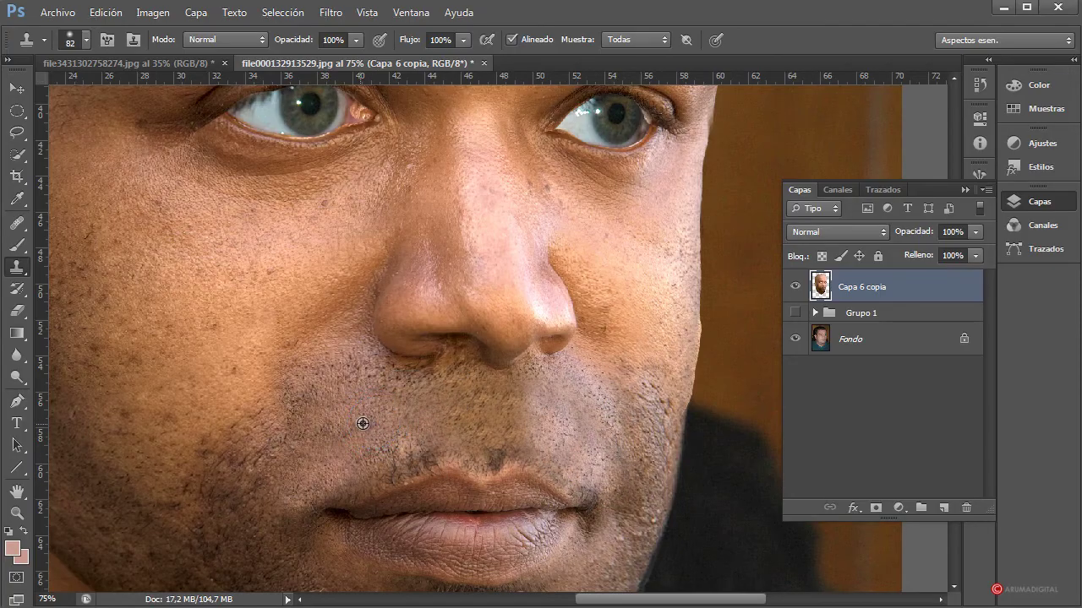
{"action": "mouse_move", "coordinate": [395, 461]}
{"action": "left_mouse_down"}
{"action": "mouse_move", "coordinate": [375, 461]}
{"action": "mouse_move", "coordinate": [549, 453]}
{"action": "mouse_move", "coordinate": [485, 433]}
{"action": "left_mouse_up"}
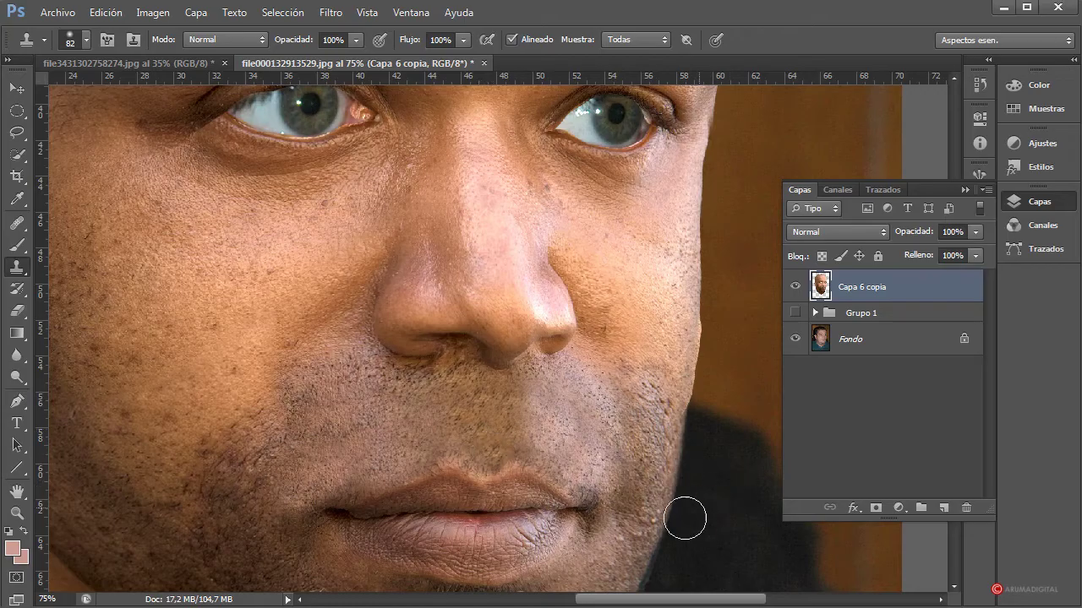
- Inspect the retouched upper lip, and view the head at 25% zoom
{"action": "scroll", "coordinate": [672, 536], "scroll_direction": "up", "scroll_amount": 1}
{"action": "scroll", "coordinate": [672, 536], "scroll_direction": "down", "scroll_amount": 2}
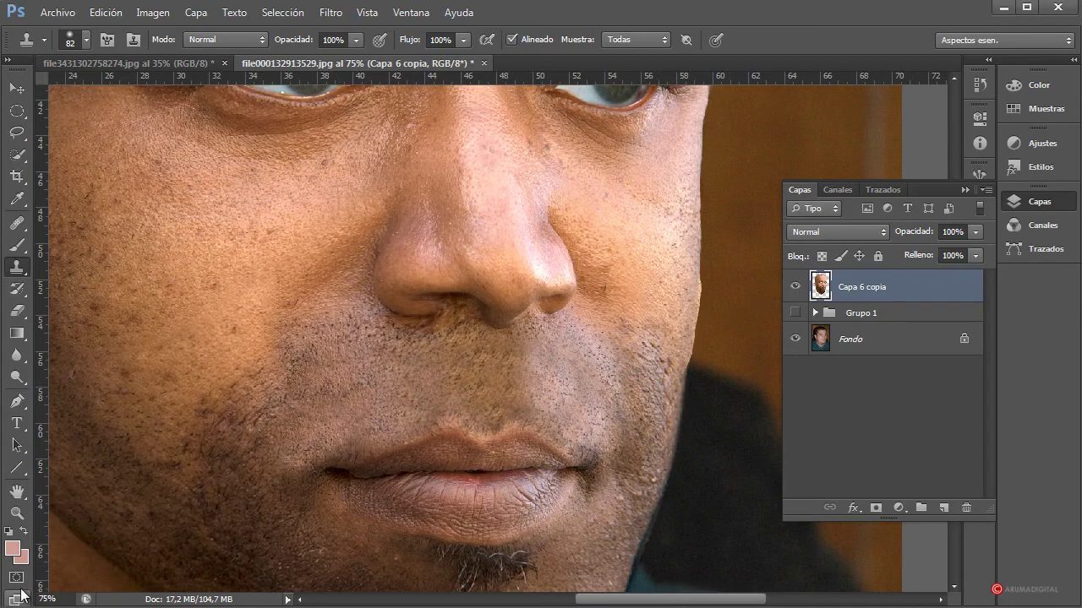
{"action": "left_click", "coordinate": [67, 597]}
{"action": "type", "text": "25"}
{"action": "key", "text": "Return"}
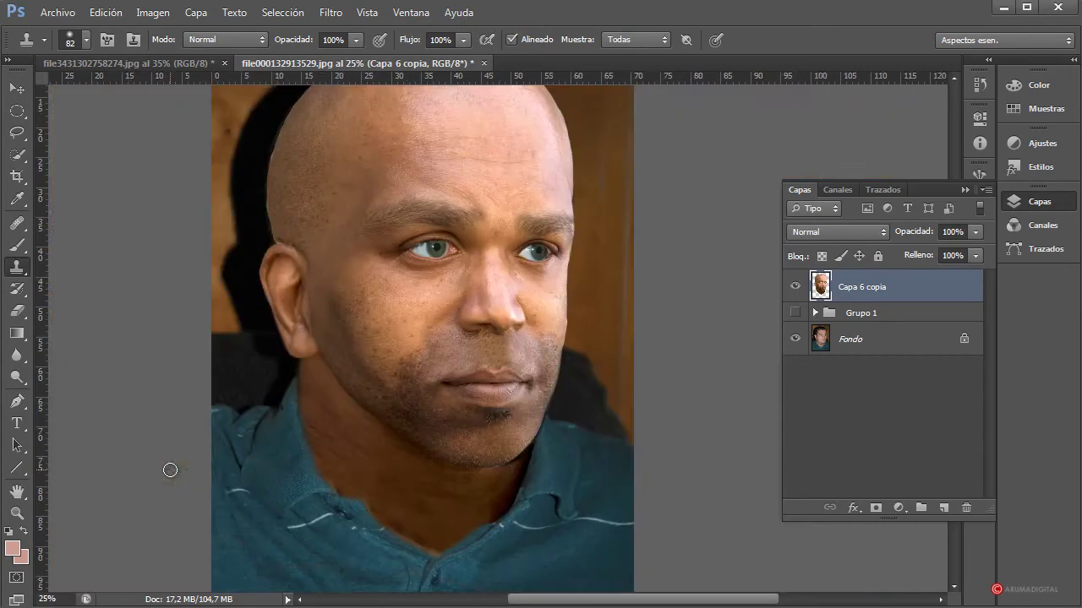
{"action": "scroll", "coordinate": [677, 340], "scroll_direction": "up", "scroll_amount": 2}
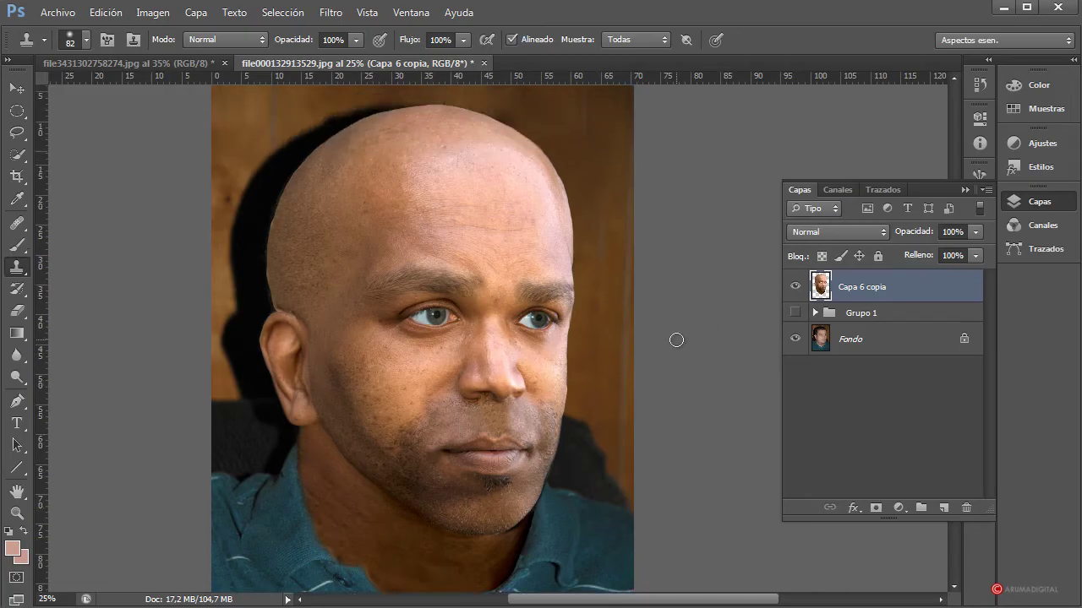